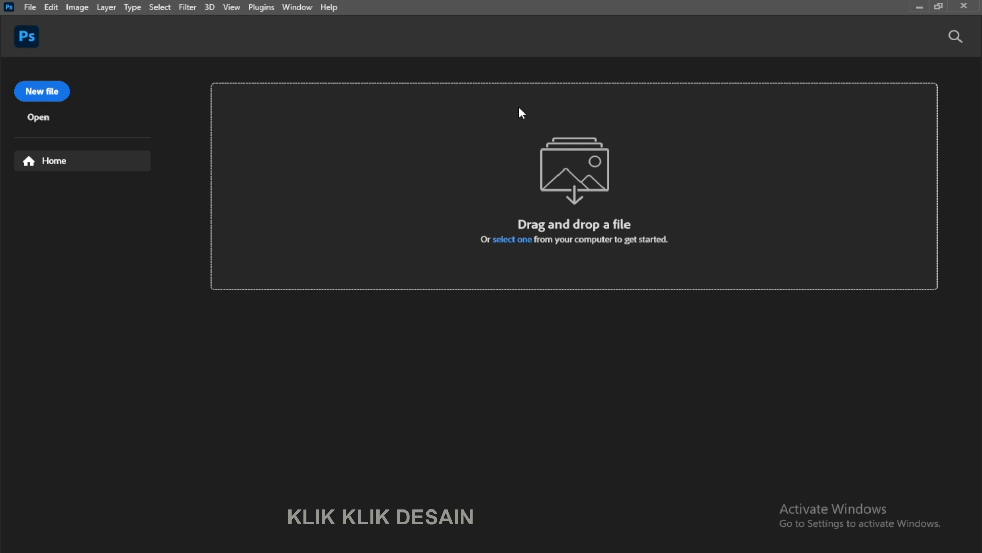
Start a new document and name it NEW
{"action": "key", "text": "ctrl+n"}
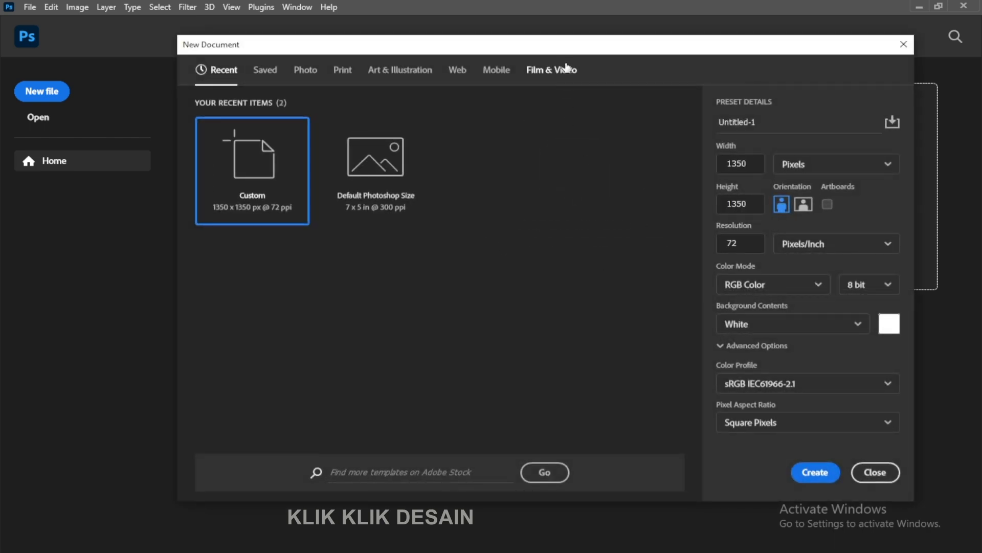
{"action": "left_click_drag", "start_coordinate": [577, 48], "coordinate": [509, 31]}
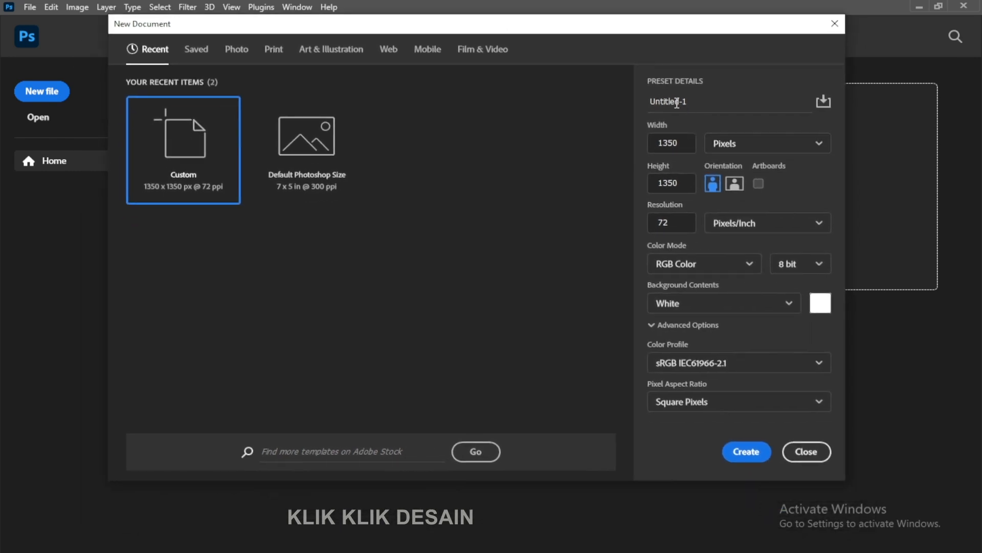
{"action": "left_click_drag", "start_coordinate": [700, 105], "coordinate": [618, 108]}
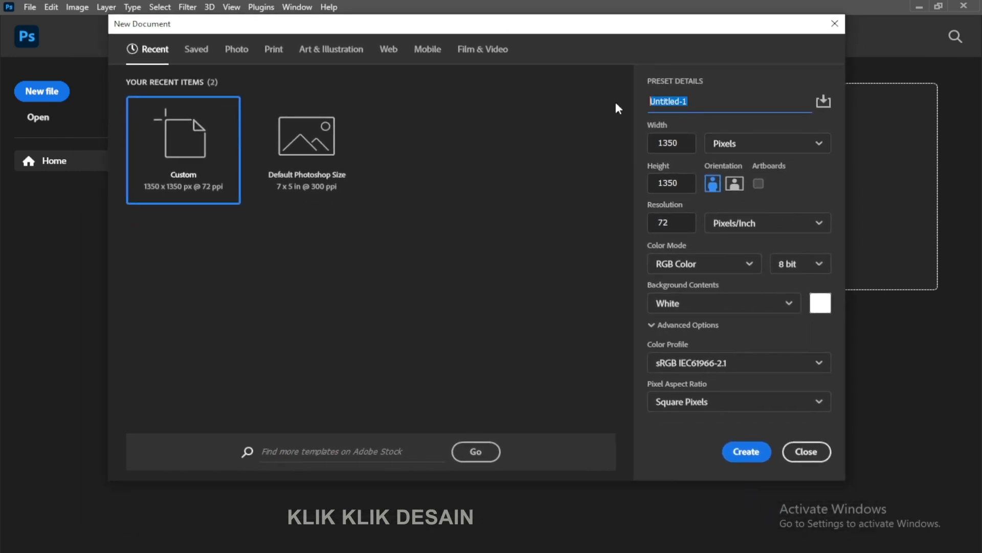
{"action": "type", "text": "ffff"}
{"action": "key", "text": "ctrl+a"}
{"action": "type", "text": "NEW"}
Switch the new document's size units to centimeters
{"action": "left_click", "coordinate": [682, 143]}
{"action": "left_click", "coordinate": [681, 183]}
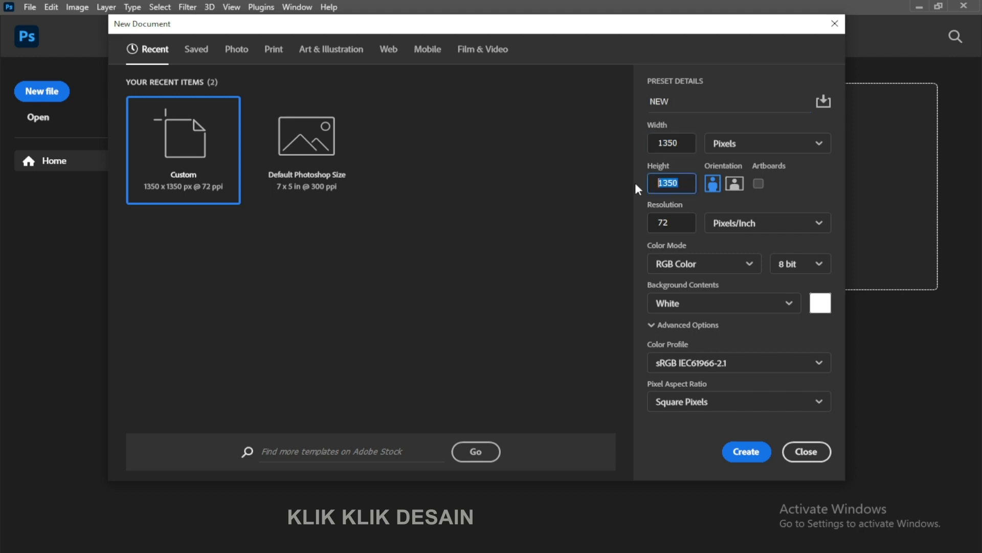
{"action": "left_click", "coordinate": [763, 146]}
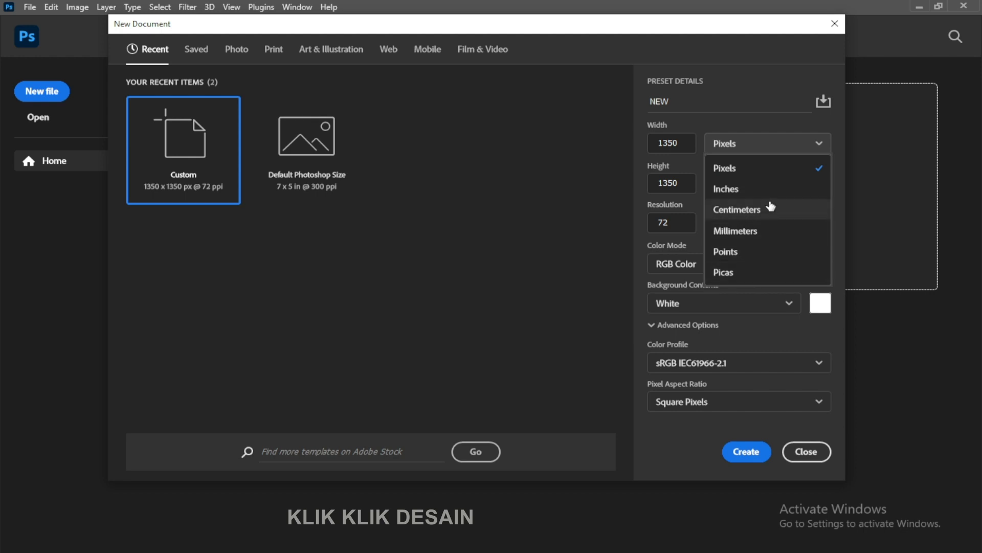
{"action": "left_click", "coordinate": [760, 210]}
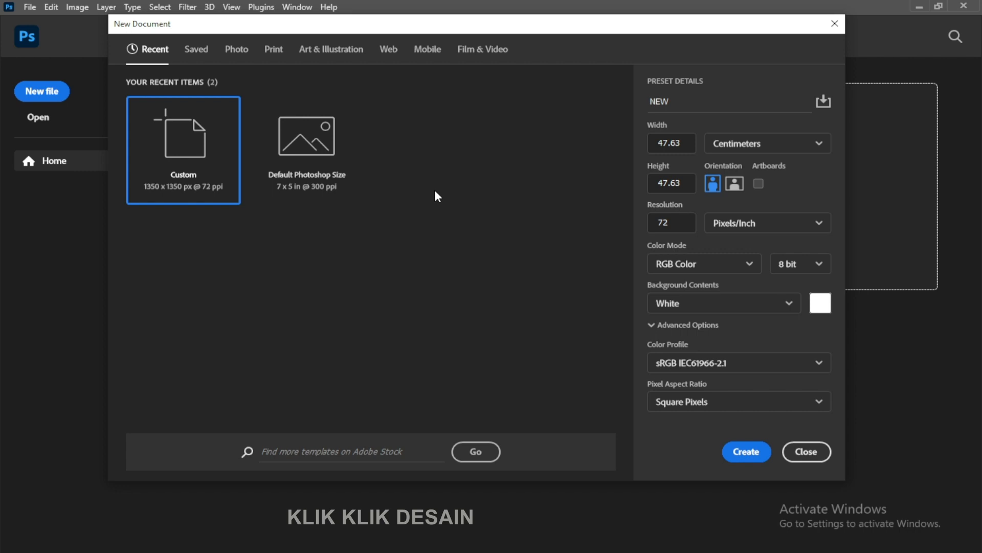
{"action": "left_click", "coordinate": [783, 148]}
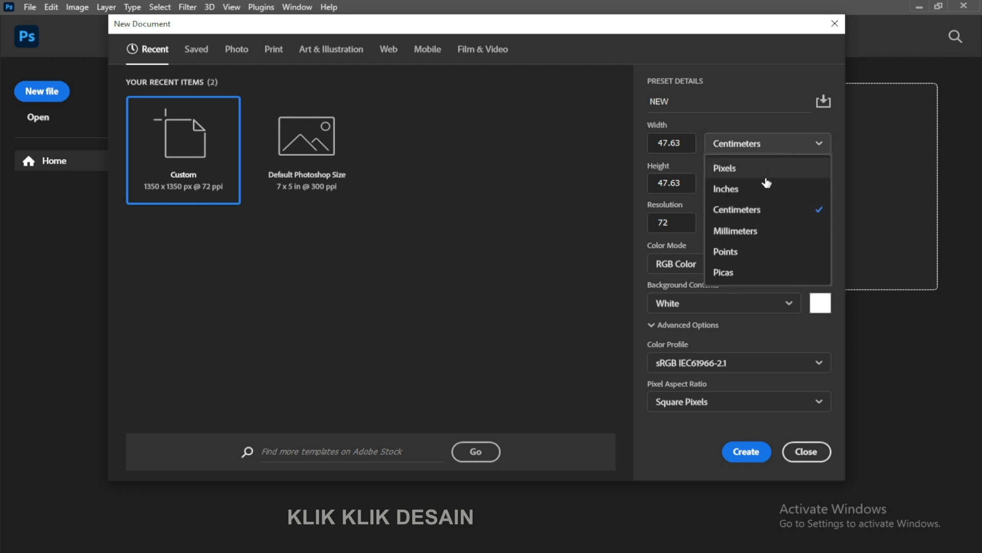
{"action": "left_click", "coordinate": [760, 210]}
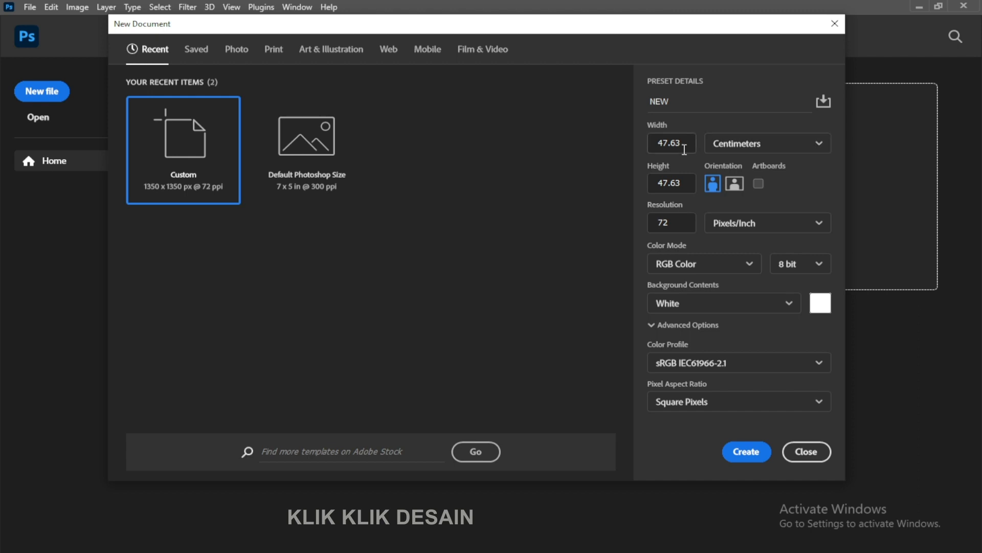
Set the new document's width to 60 cm and its height to 40 cm
{"action": "left_click_drag", "start_coordinate": [686, 147], "coordinate": [633, 148]}
{"action": "type", "text": "60"}
{"action": "left_click_drag", "start_coordinate": [685, 183], "coordinate": [614, 189]}
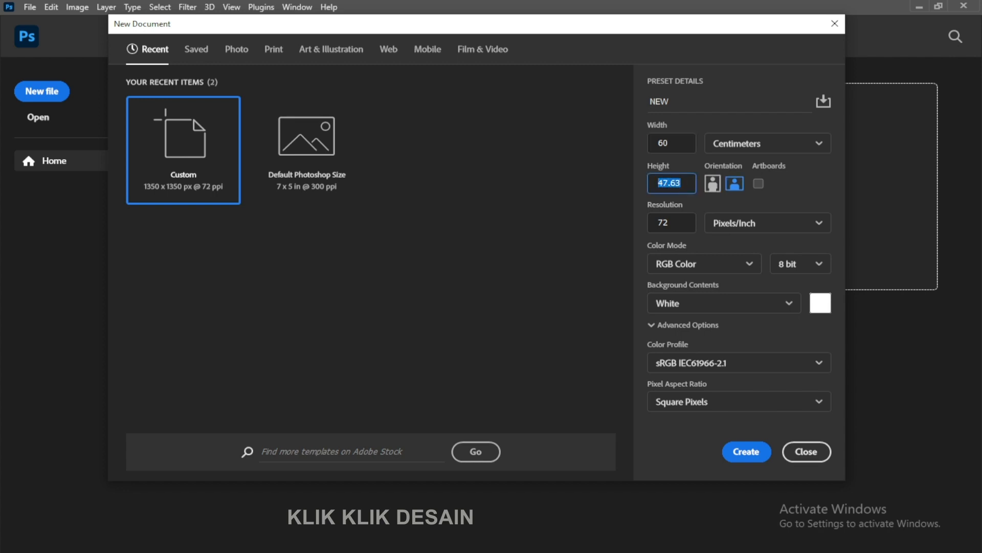
{"action": "type", "text": "40"}
Try resolutions of 100 and 300 pixels/inch for the new document
{"action": "left_click_drag", "start_coordinate": [672, 223], "coordinate": [650, 220]}
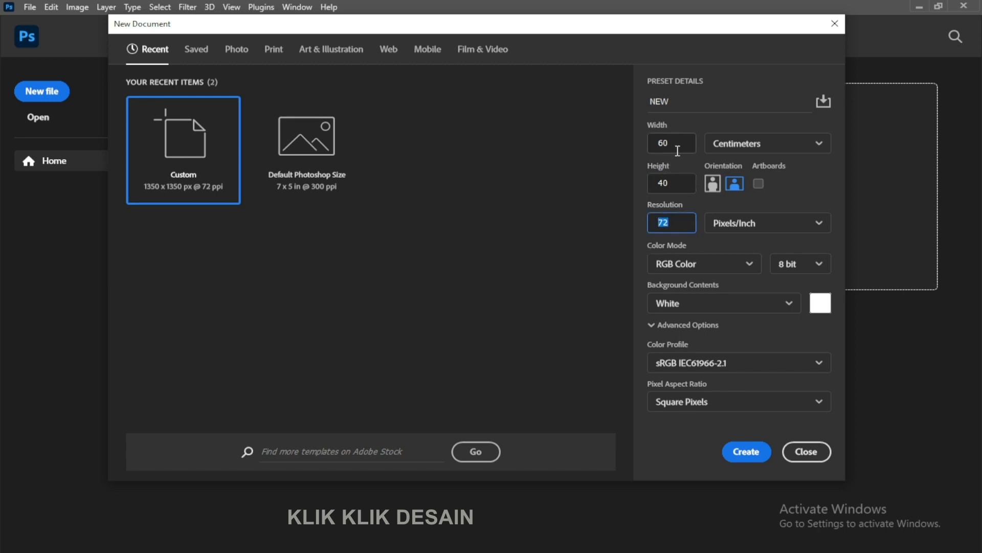
{"action": "left_click_drag", "start_coordinate": [684, 145], "coordinate": [619, 226]}
{"action": "type", "text": "100"}
{"action": "left_click_drag", "start_coordinate": [682, 218], "coordinate": [623, 222]}
{"action": "type", "text": "300"}
{"action": "left_click_drag", "start_coordinate": [677, 223], "coordinate": [612, 226]}
Set both the width and the height of the new document to 500 cm
{"action": "left_click_drag", "start_coordinate": [679, 143], "coordinate": [609, 183]}
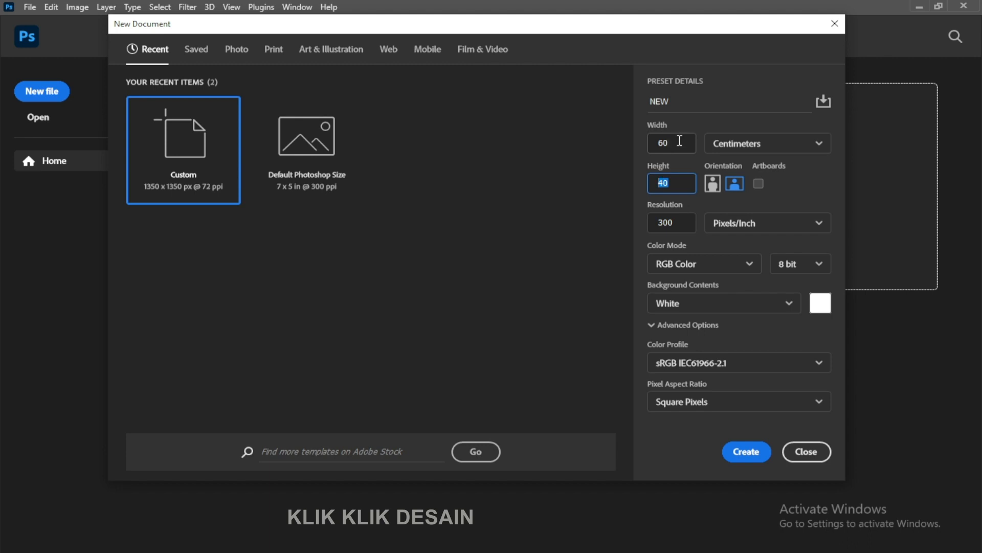
{"action": "left_click_drag", "start_coordinate": [680, 143], "coordinate": [606, 147]}
{"action": "type", "text": "500"}
{"action": "key", "text": "Tab"}
{"action": "type", "text": "500"}
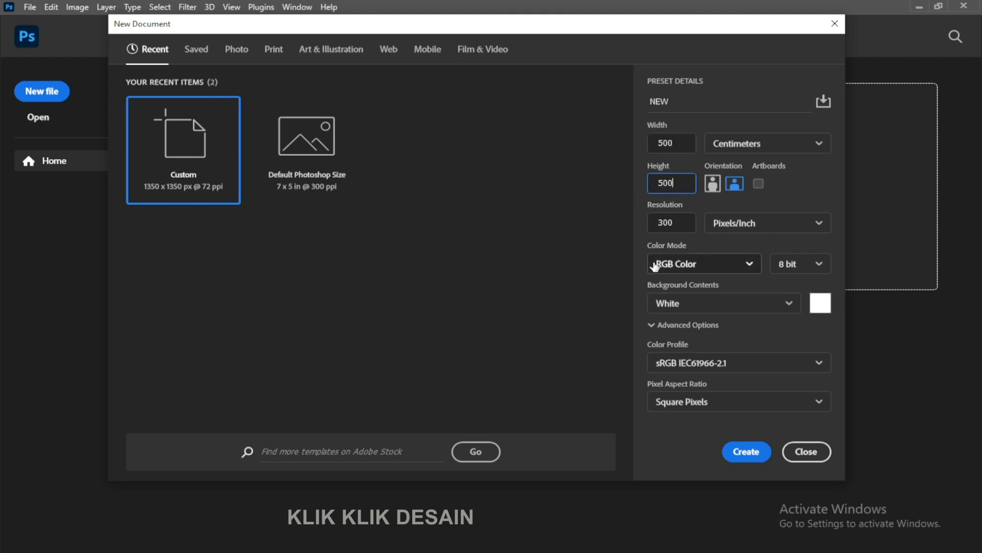
Lower the new document's resolution, first to 70 and finally to 72 pixels/inch
{"action": "left_click", "coordinate": [677, 221]}
{"action": "left_click_drag", "start_coordinate": [678, 221], "coordinate": [631, 224]}
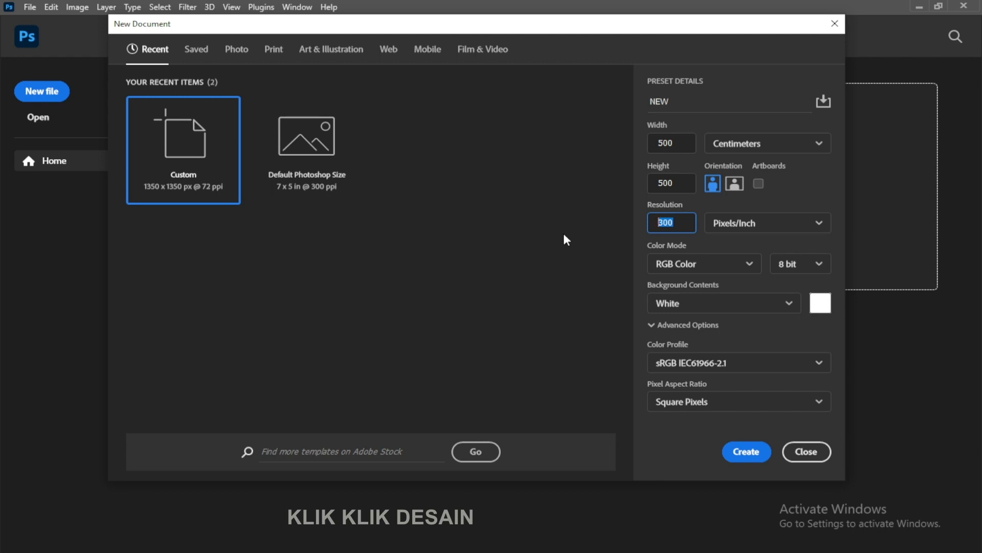
{"action": "type", "text": "70"}
{"action": "left_click_drag", "start_coordinate": [675, 220], "coordinate": [640, 223]}
{"action": "type", "text": "72"}
{"action": "left_click", "coordinate": [673, 144]}
{"action": "left_click", "coordinate": [676, 185]}
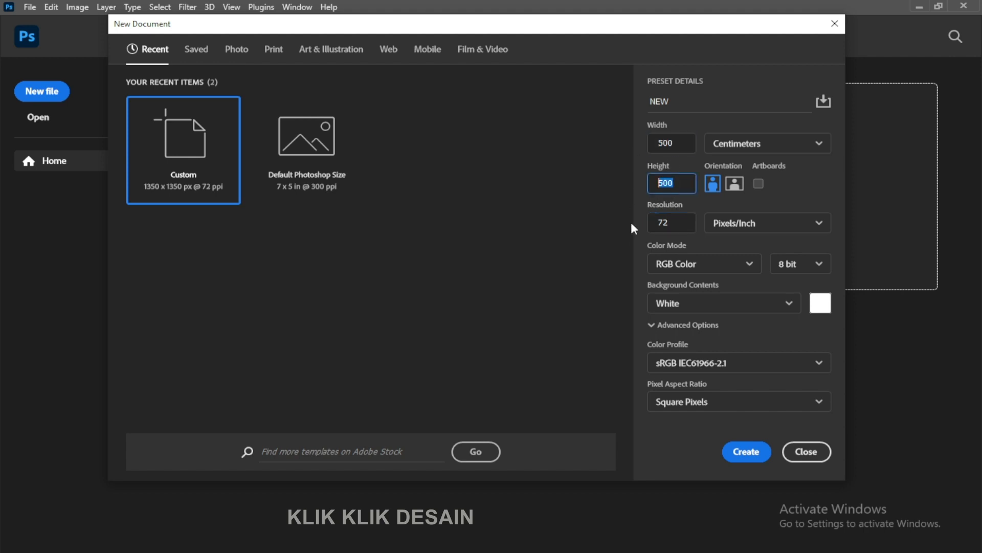
{"action": "left_click", "coordinate": [677, 224]}
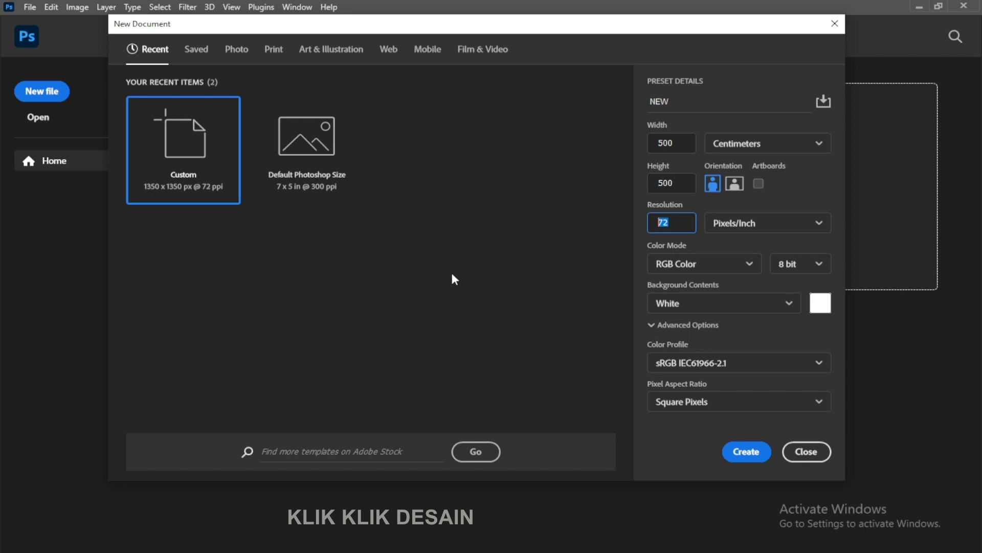
Set the new document to 60 cm wide and 40 cm high with a resolution of 100 pixels/inch
{"action": "left_click", "coordinate": [676, 144]}
{"action": "type", "text": "60"}
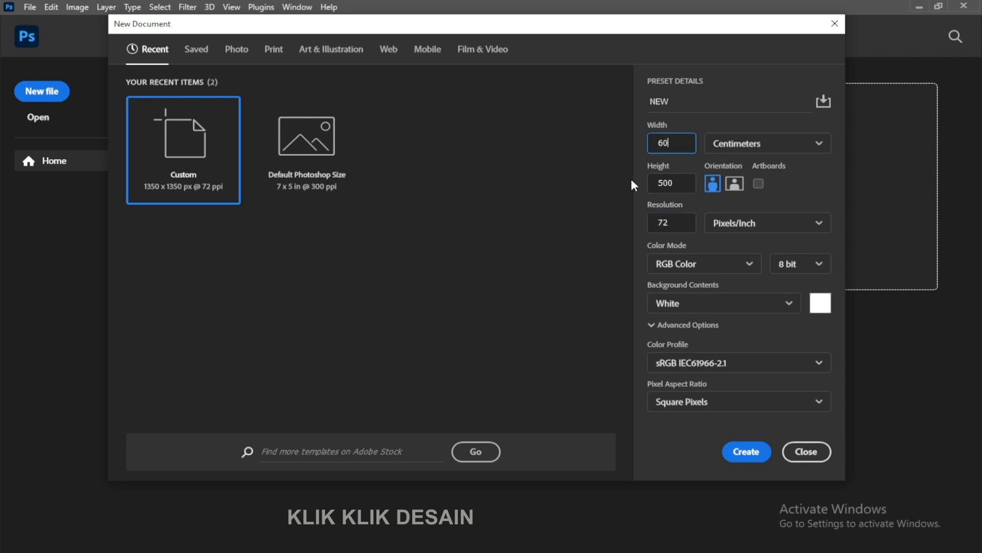
{"action": "left_click", "coordinate": [676, 184]}
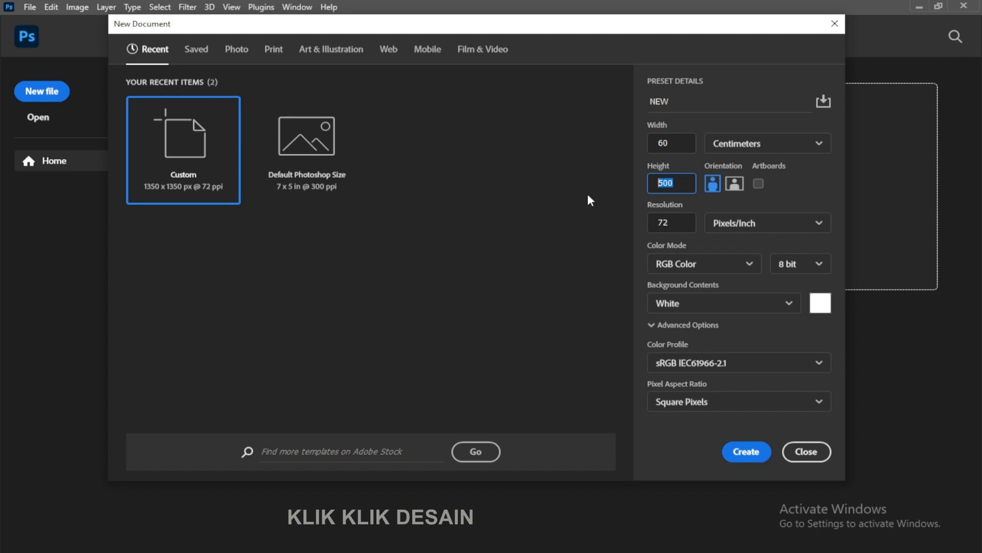
{"action": "type", "text": "40"}
{"action": "left_click", "coordinate": [678, 223]}
{"action": "type", "text": "100"}
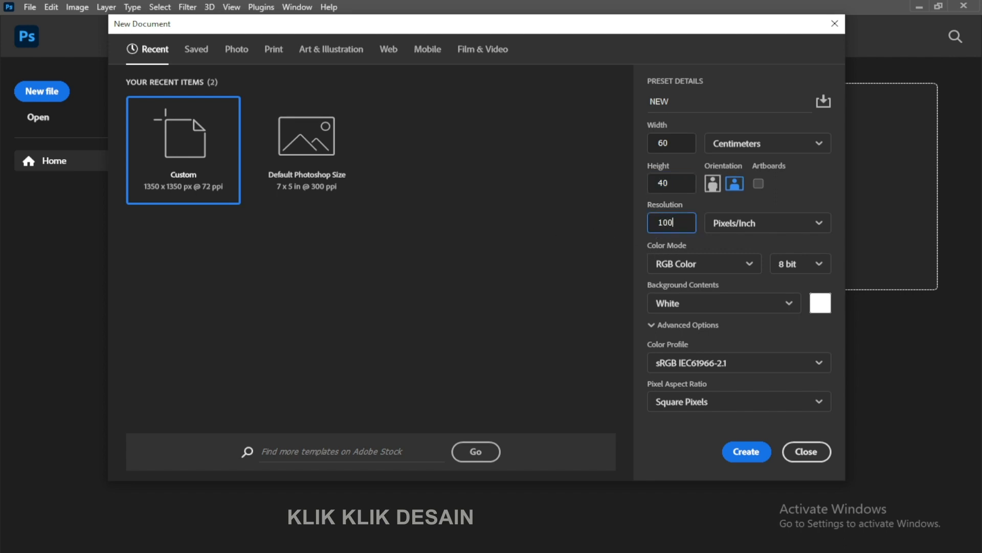
{"action": "left_click", "coordinate": [679, 148]}
{"action": "key", "text": "Tab"}
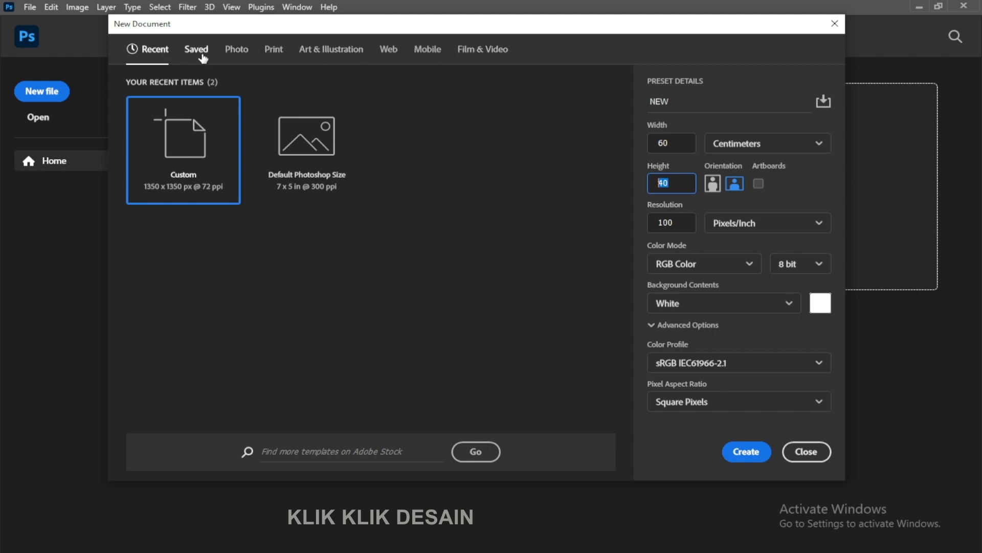
Examine the blank document presets for Photo, Print, Art & Illustration, Web, Mobile, and Film & Video
{"action": "left_click", "coordinate": [244, 55]}
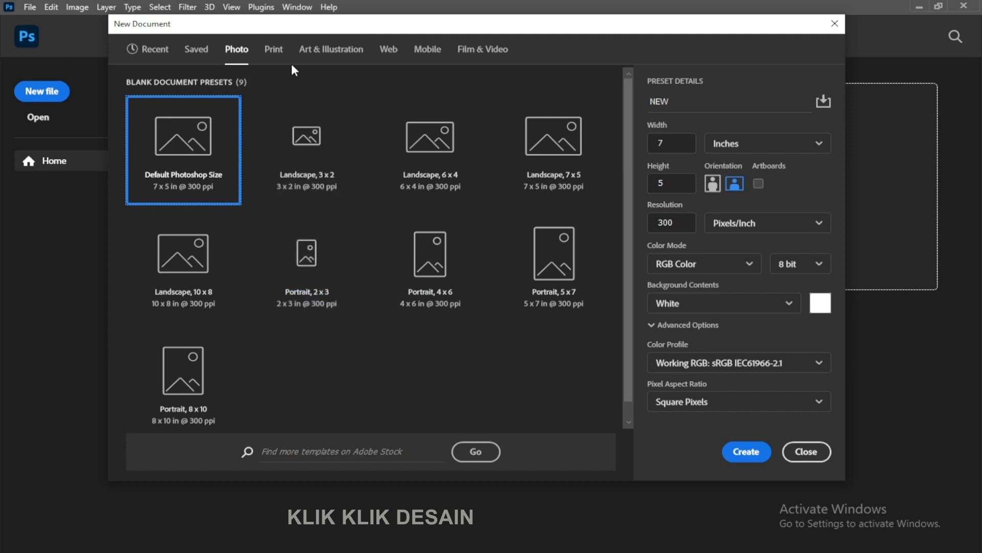
{"action": "left_click", "coordinate": [277, 51]}
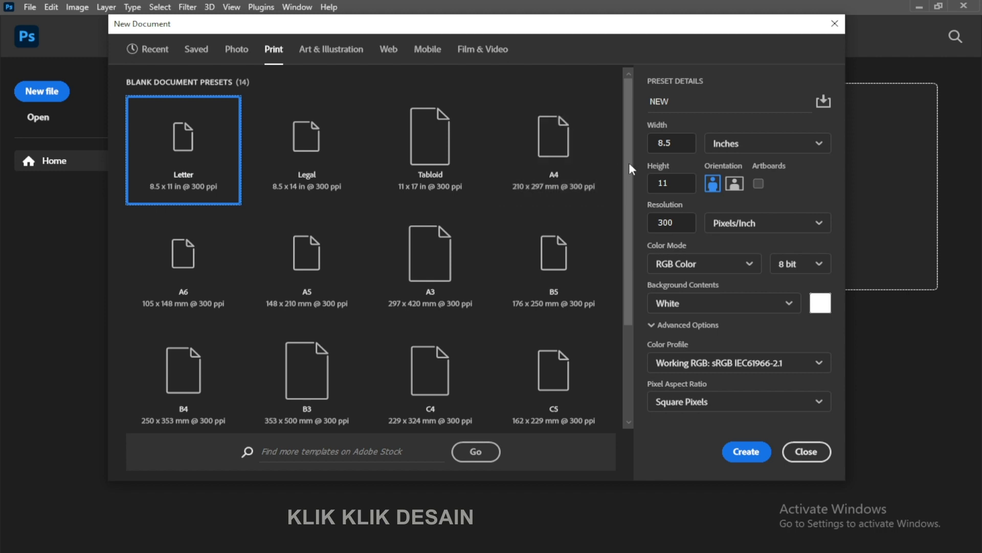
{"action": "left_click_drag", "start_coordinate": [629, 163], "coordinate": [628, 198]}
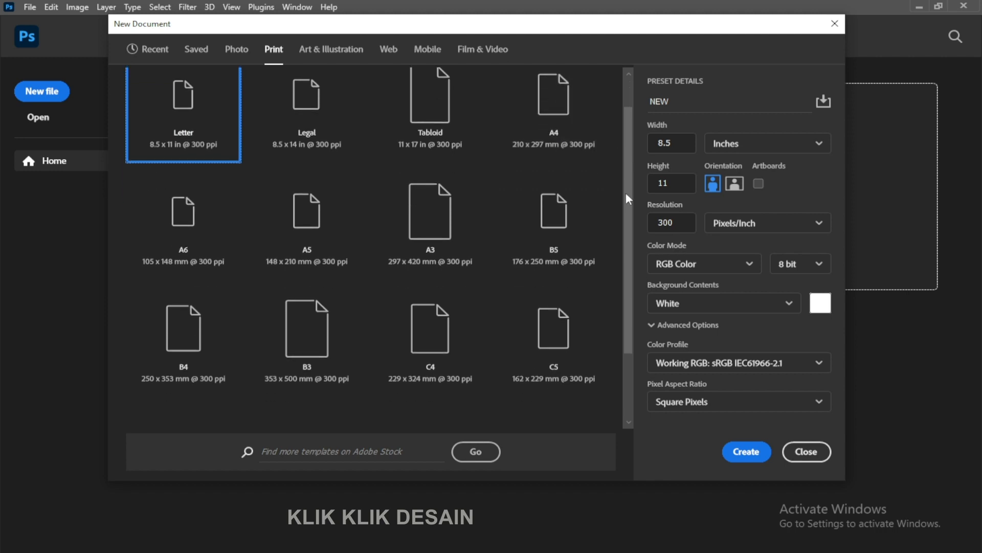
{"action": "left_click_drag", "start_coordinate": [625, 195], "coordinate": [622, 272]}
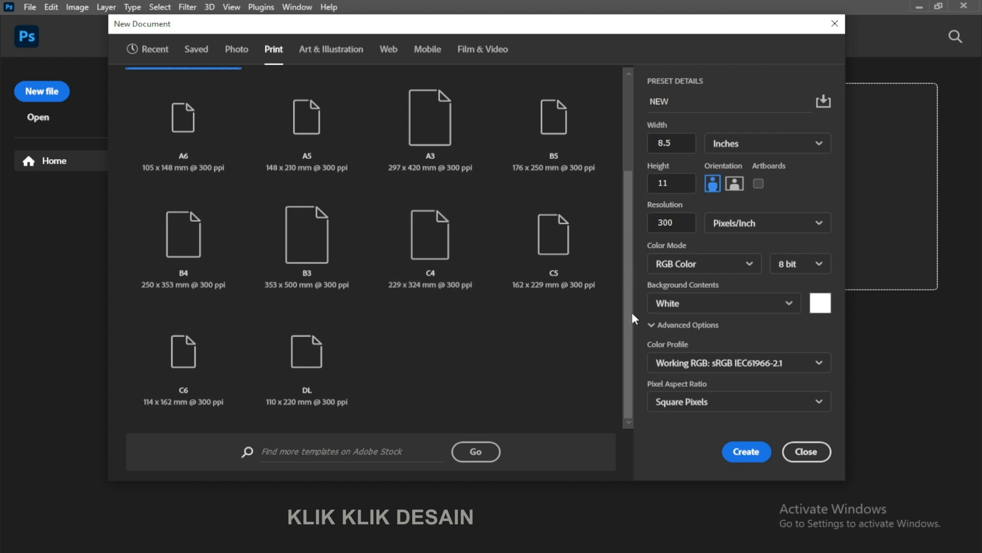
{"action": "left_click_drag", "start_coordinate": [630, 312], "coordinate": [628, 213]}
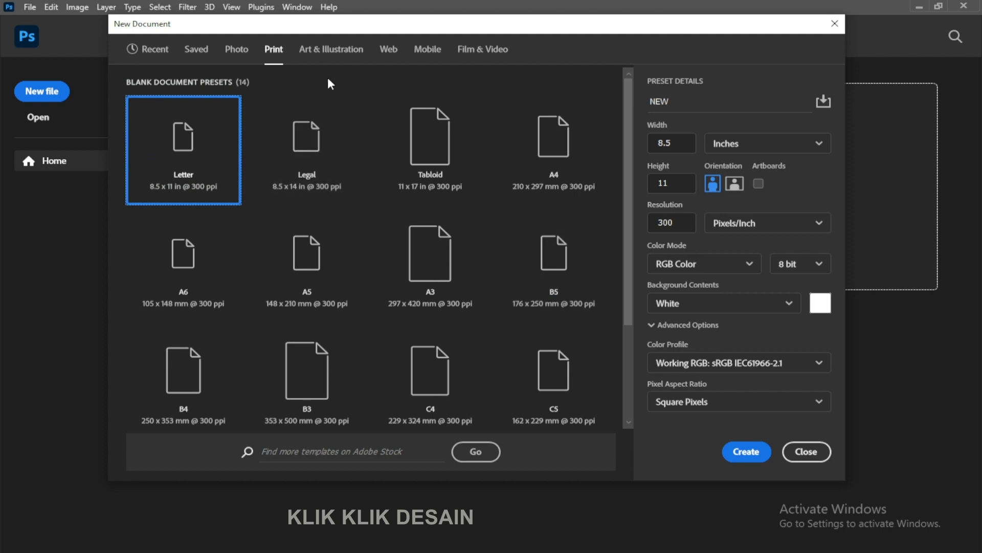
{"action": "left_click", "coordinate": [329, 54]}
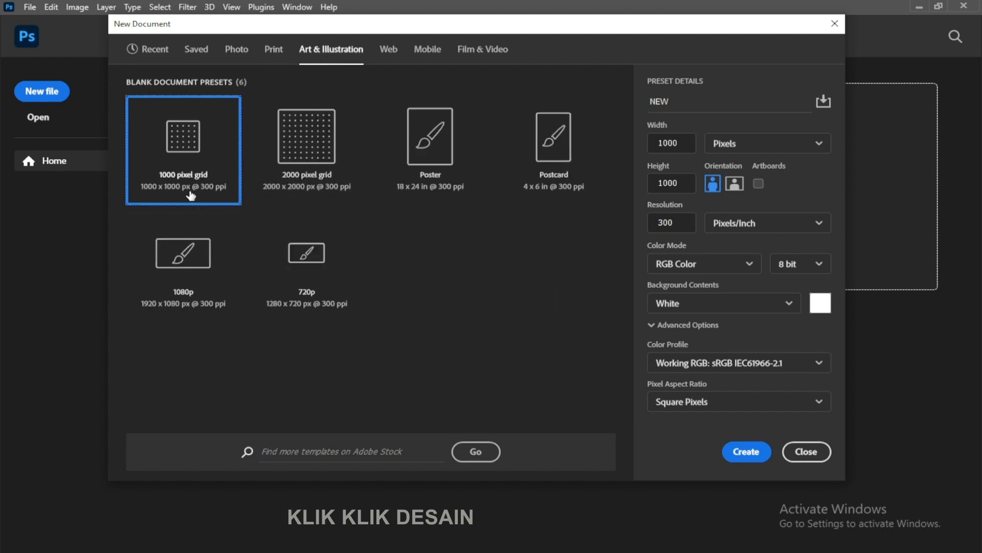
{"action": "left_click", "coordinate": [389, 51]}
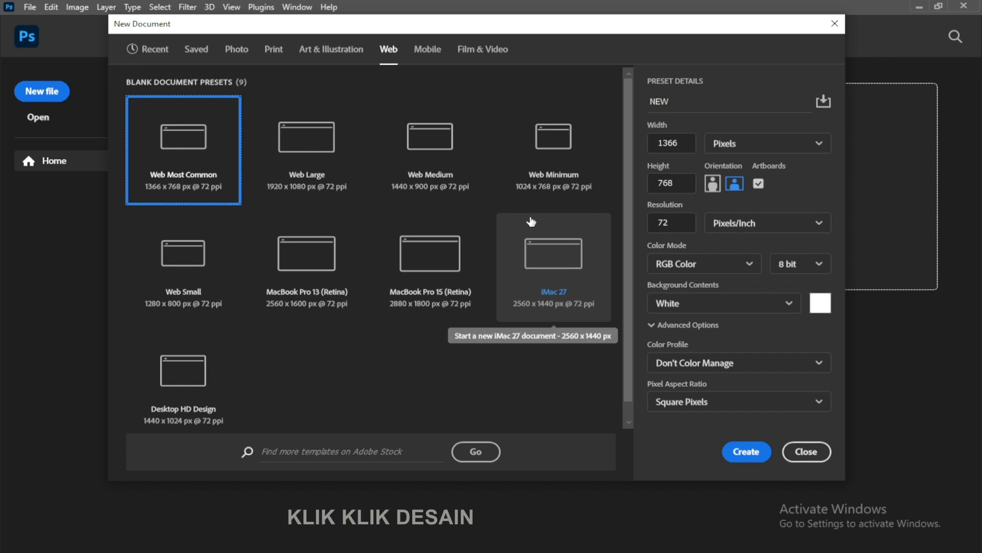
{"action": "left_click", "coordinate": [427, 55]}
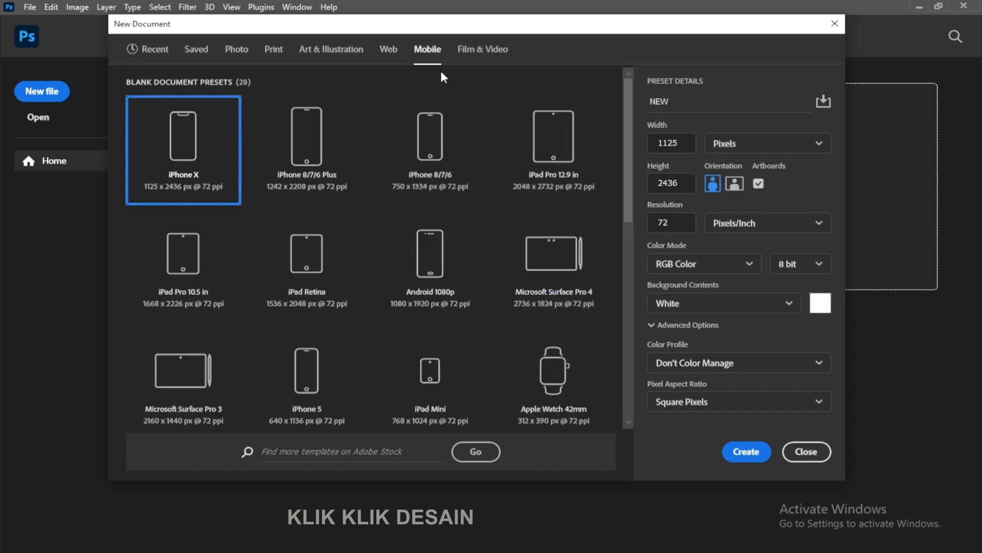
{"action": "left_click", "coordinate": [480, 62]}
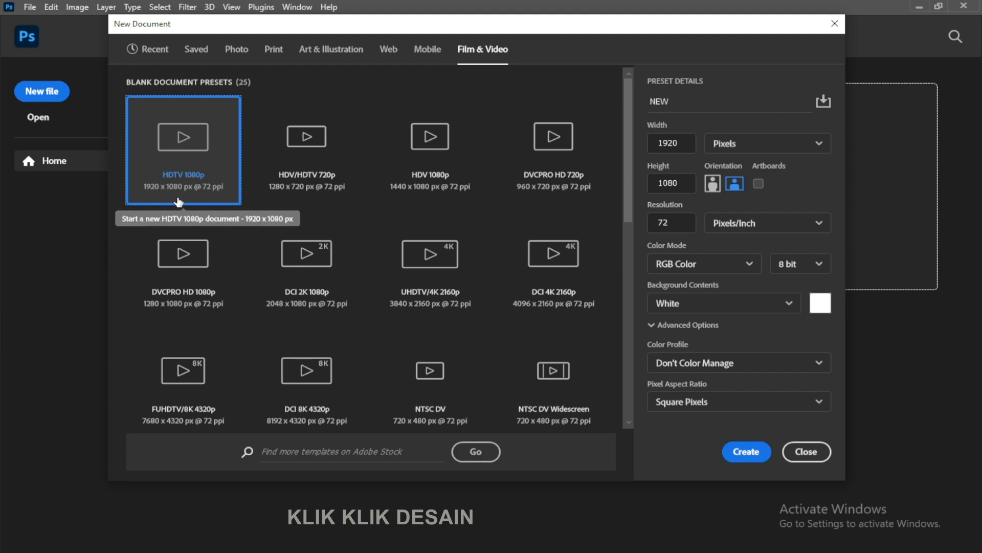
{"action": "scroll", "coordinate": [510, 315], "scroll_direction": "down", "scroll_amount": 4}
{"action": "scroll", "coordinate": [510, 316], "scroll_direction": "down", "scroll_amount": 5}
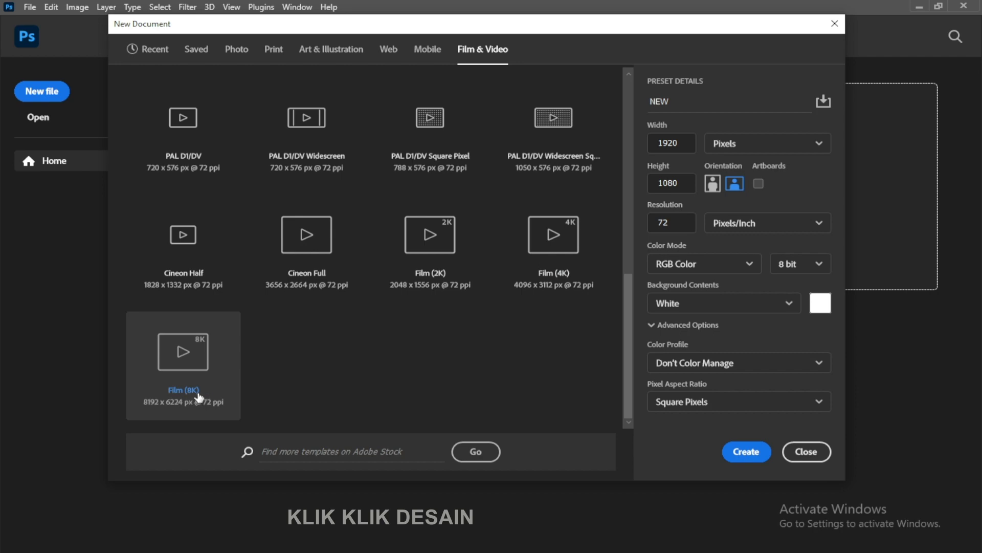
{"action": "scroll", "coordinate": [198, 398], "scroll_direction": "up", "scroll_amount": 10}
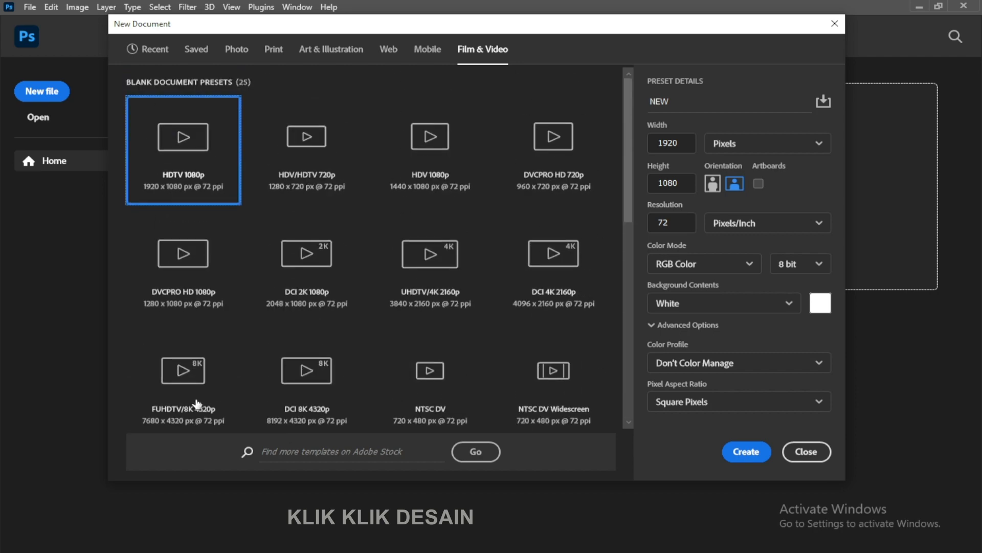
Change the units to centimeters and enter a width of 60, a height of 40 and a resolution of 100 pixels/inch
{"action": "left_click", "coordinate": [737, 144]}
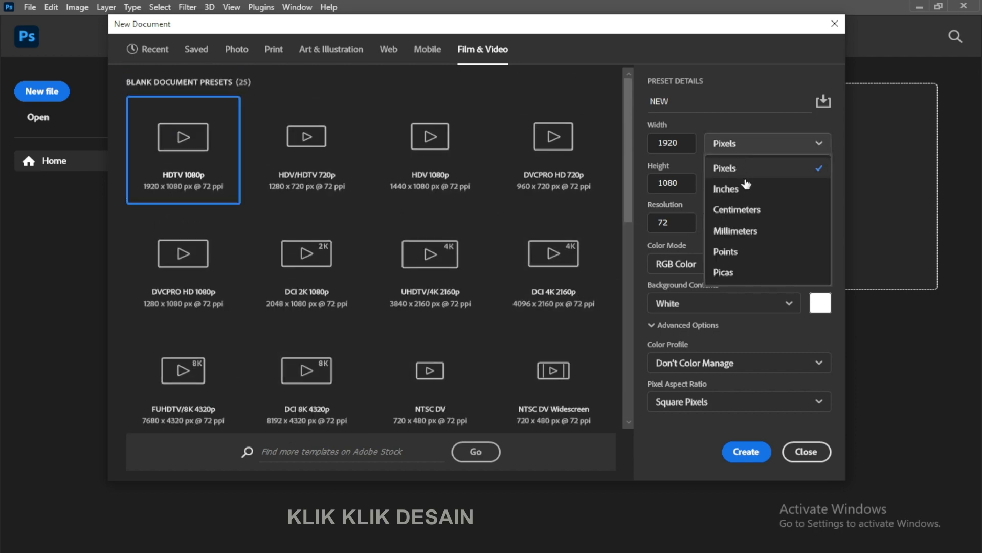
{"action": "left_click", "coordinate": [750, 210]}
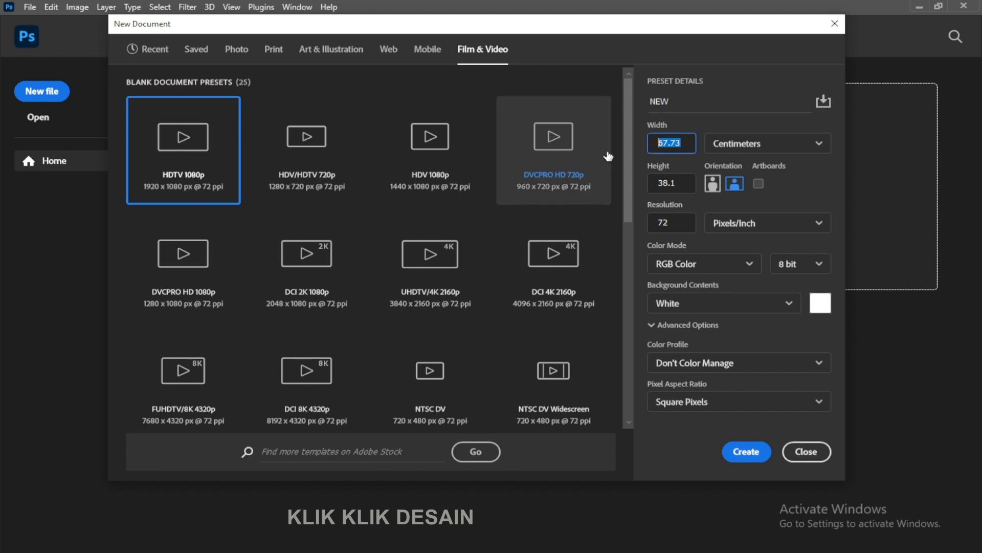
{"action": "type", "text": "60"}
{"action": "key", "text": "Tab"}
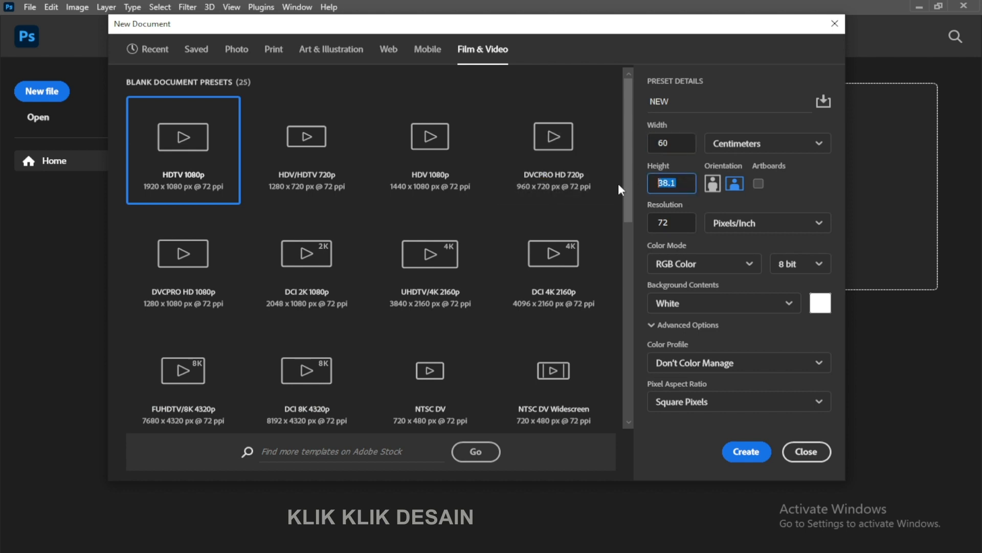
{"action": "type", "text": "10"}
{"action": "key", "text": "Tab"}
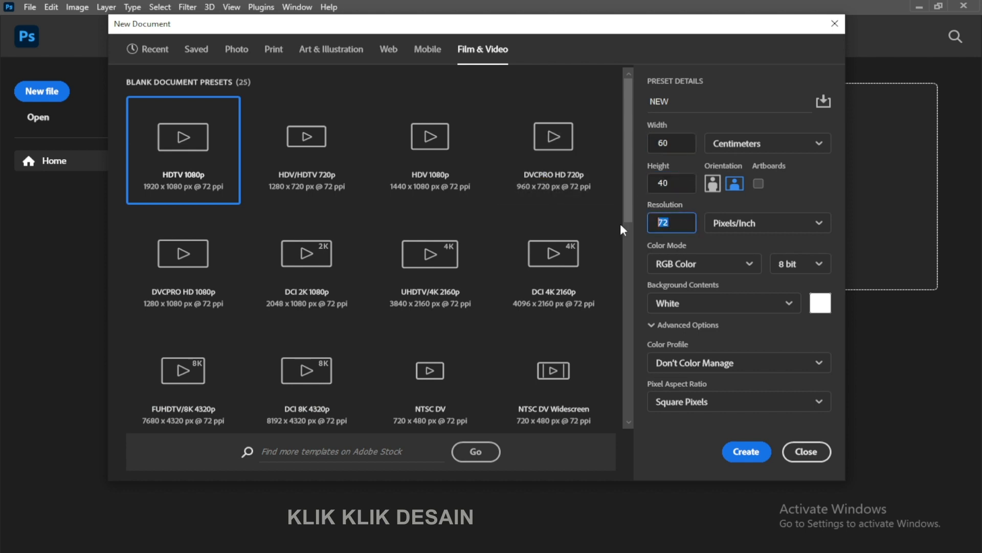
{"action": "type", "text": "100"}
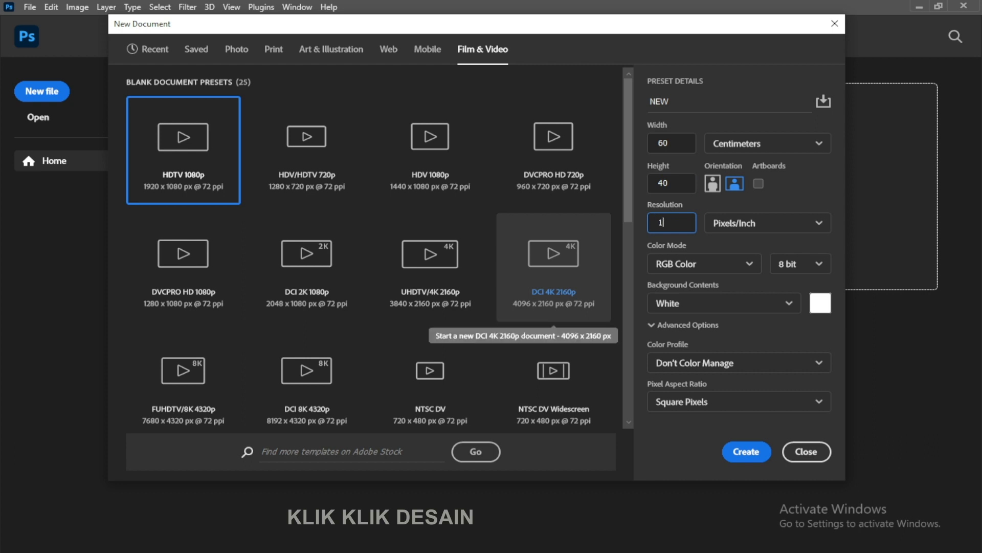
Create the configured document and move all four vertical guides off its white canvas
{"action": "left_click", "coordinate": [746, 451]}
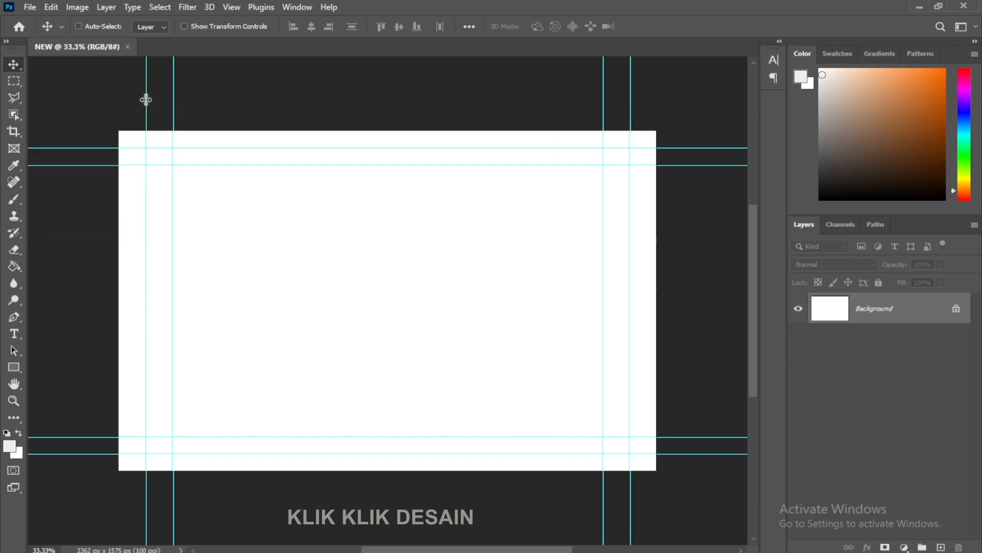
{"action": "left_click_drag", "start_coordinate": [146, 99], "coordinate": [28, 99]}
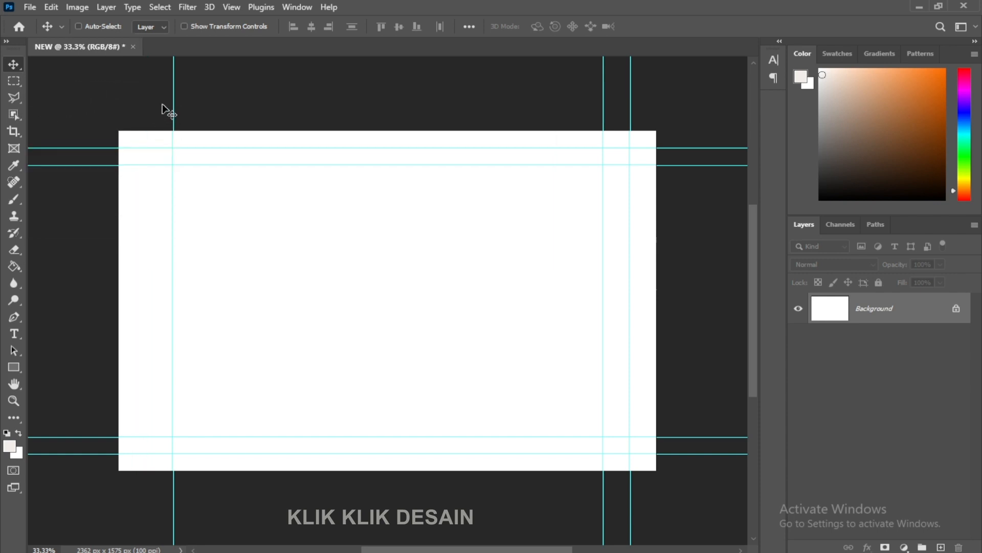
{"action": "left_click_drag", "start_coordinate": [175, 101], "coordinate": [29, 101]}
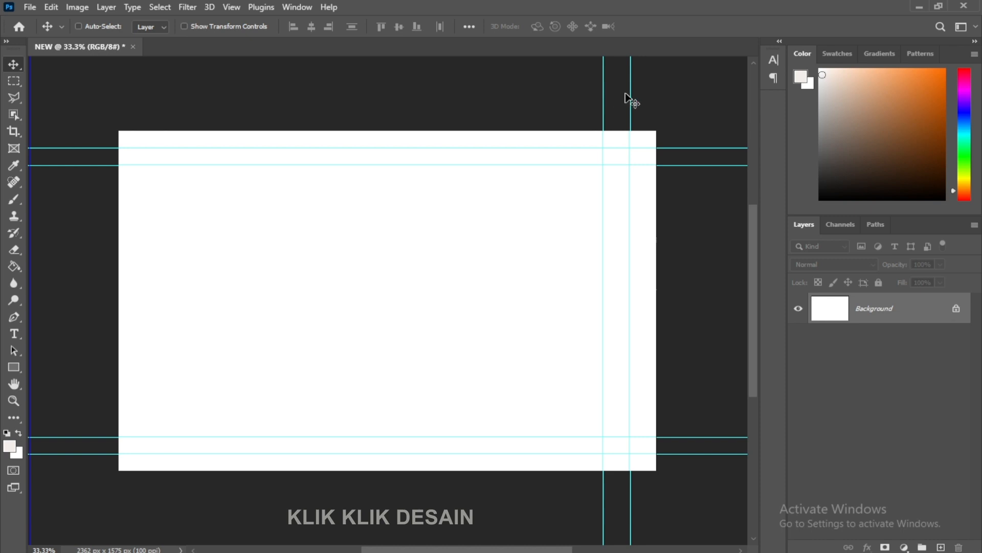
{"action": "left_click_drag", "start_coordinate": [633, 95], "coordinate": [713, 93]}
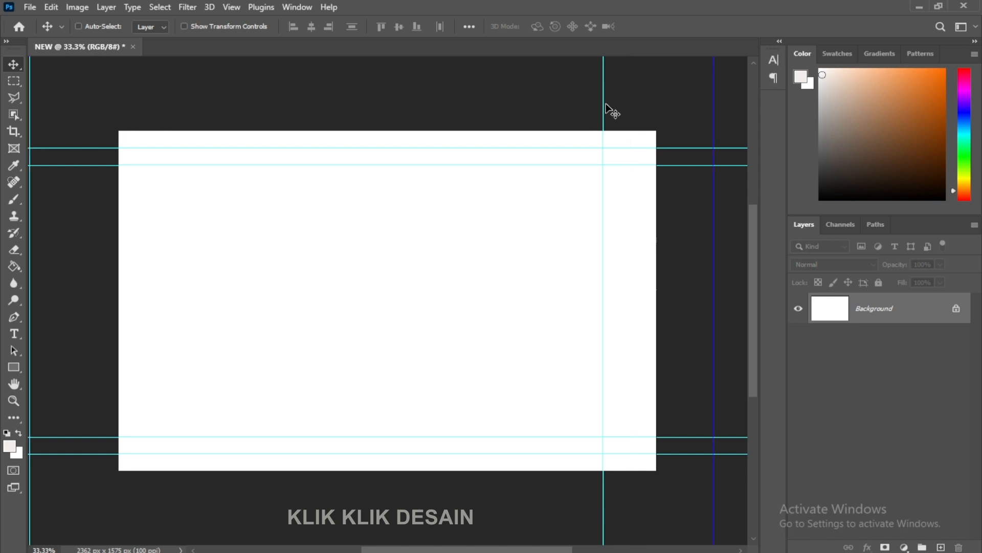
{"action": "left_click_drag", "start_coordinate": [605, 104], "coordinate": [713, 89]}
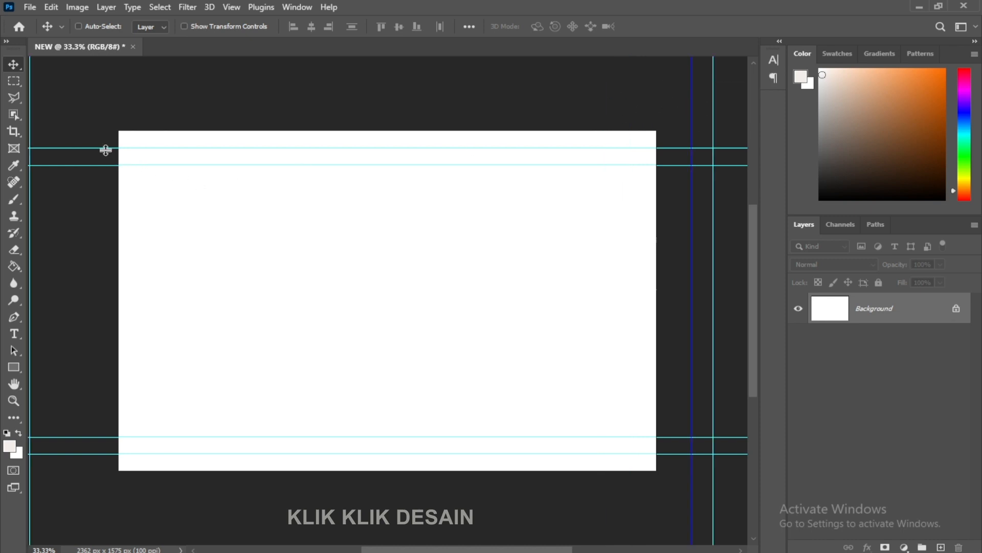
Clear the horizontal guides from the canvas and remove the guides remaining in the area around it
{"action": "left_click_drag", "start_coordinate": [68, 149], "coordinate": [79, 97]}
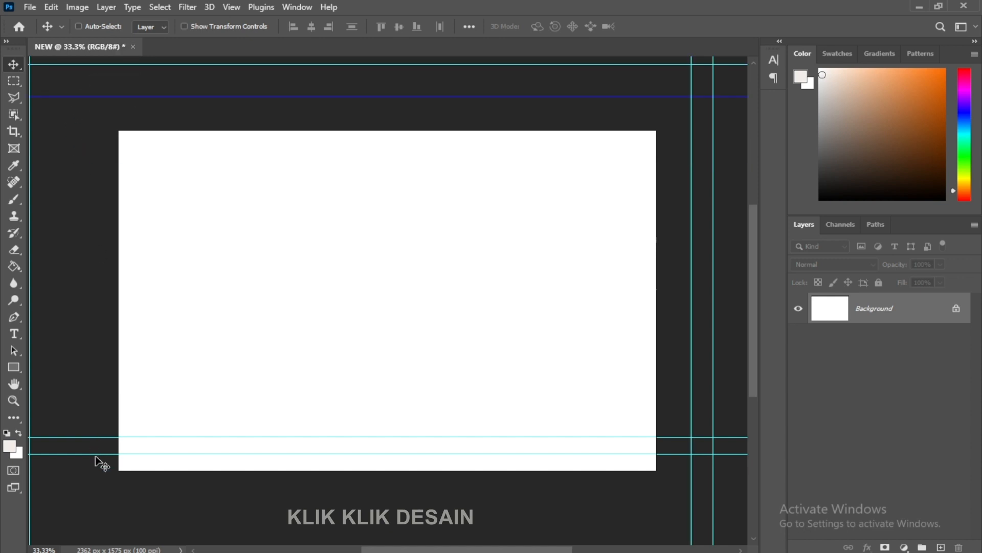
{"action": "left_click_drag", "start_coordinate": [95, 453], "coordinate": [85, 515]}
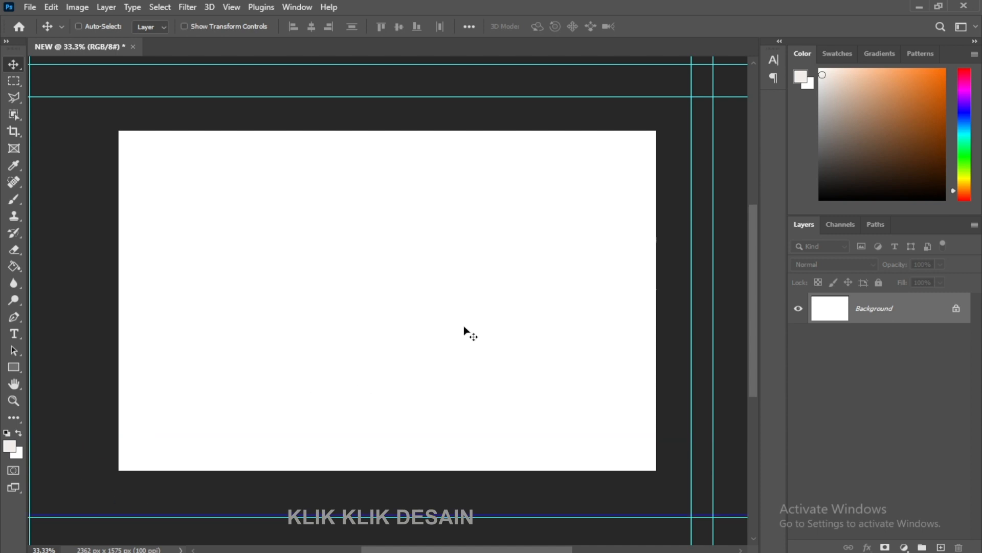
{"action": "mouse_move", "coordinate": [447, 65]}
{"action": "left_mouse_down"}
{"action": "mouse_move", "coordinate": [447, 55]}
{"action": "mouse_move", "coordinate": [447, 96]}
{"action": "mouse_move", "coordinate": [459, 57]}
{"action": "left_mouse_up"}
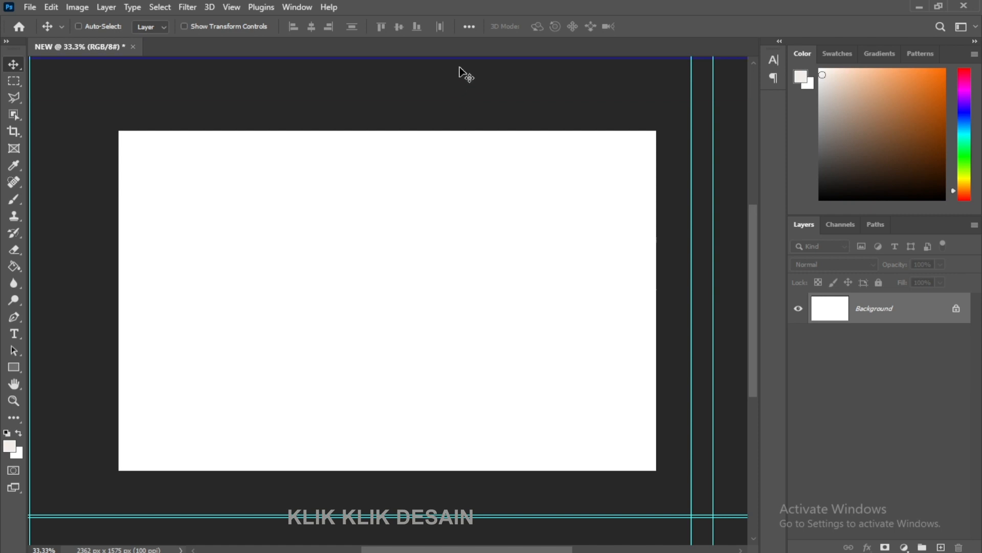
{"action": "left_click_drag", "start_coordinate": [445, 516], "coordinate": [452, 547]}
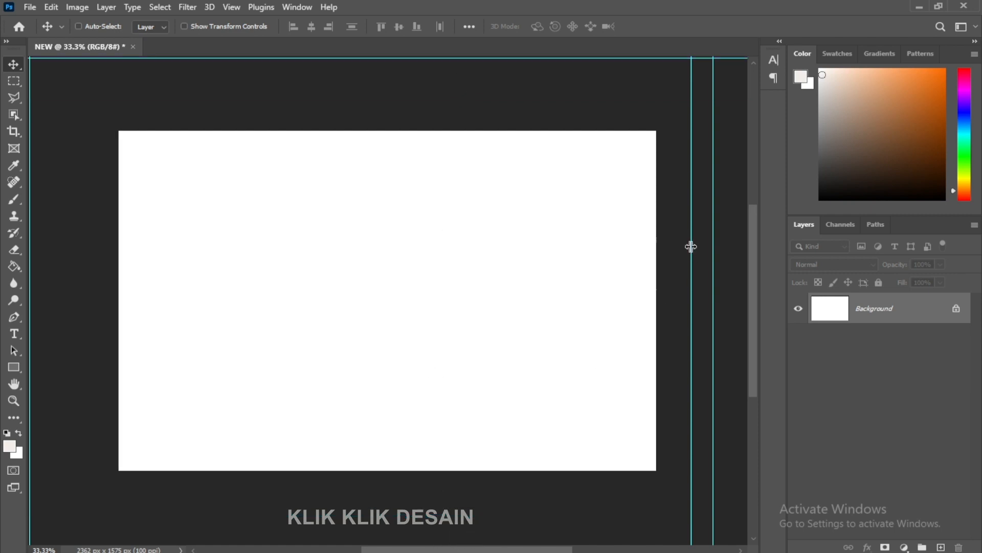
{"action": "left_click_drag", "start_coordinate": [711, 247], "coordinate": [763, 259]}
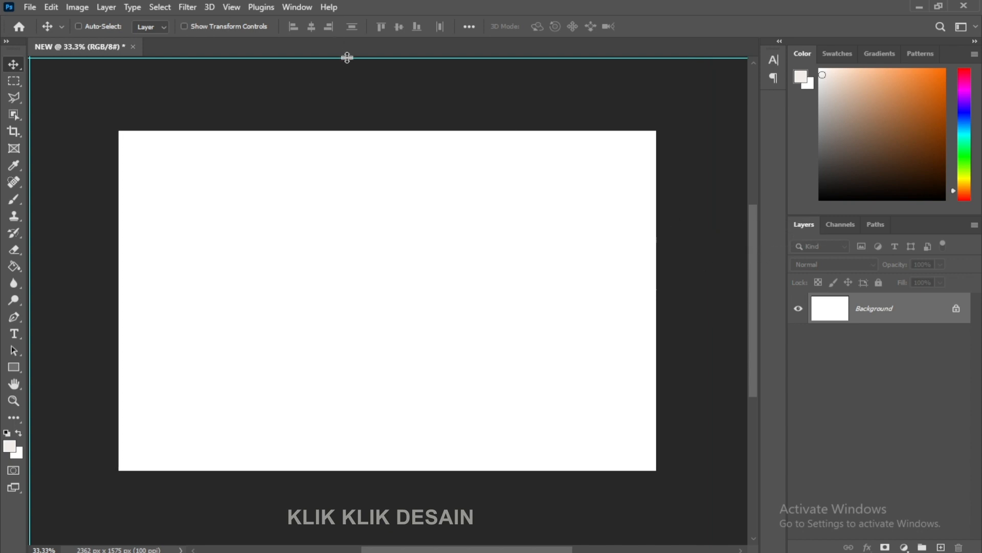
{"action": "left_click_drag", "start_coordinate": [347, 57], "coordinate": [349, 40]}
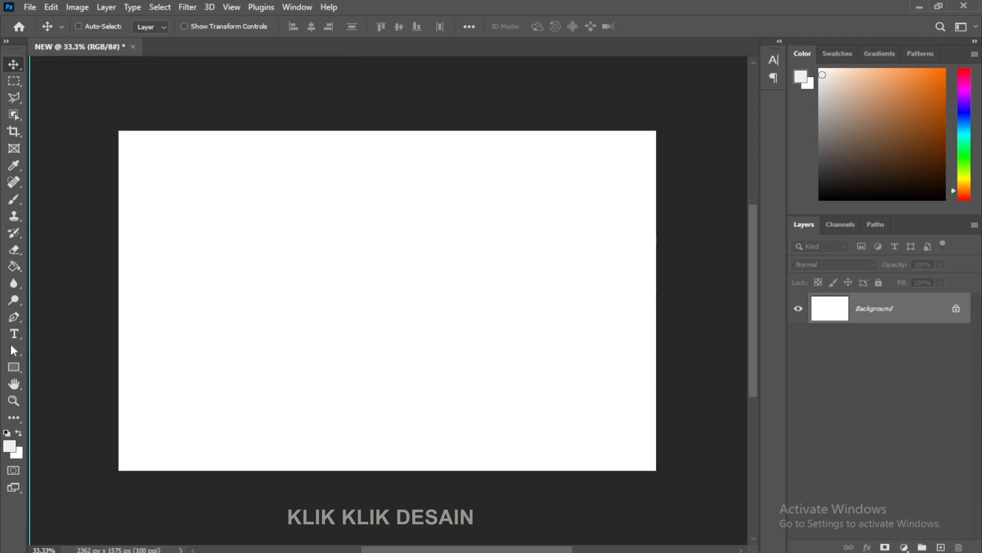
{"action": "left_click_drag", "start_coordinate": [21, 336], "coordinate": [17, 336]}
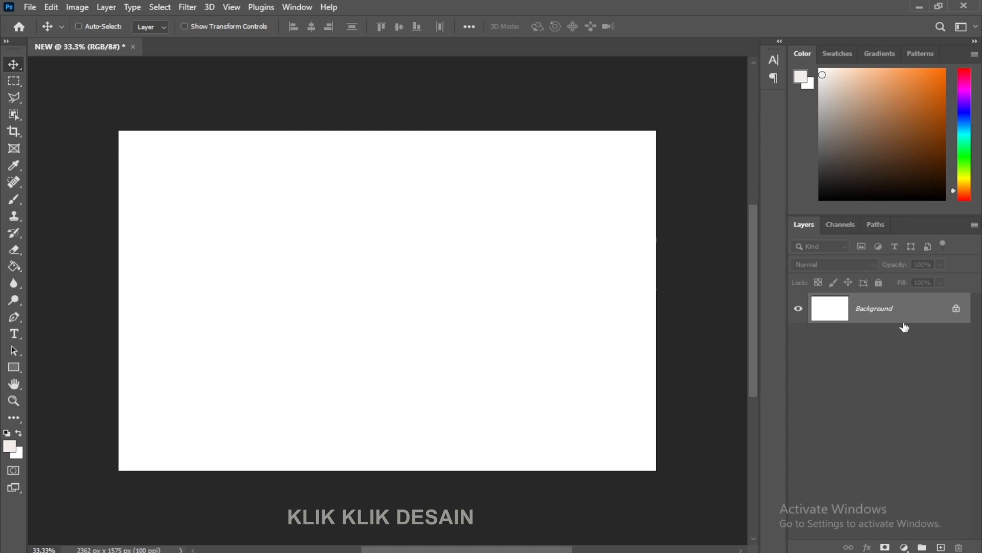
Unlock the Background layer and rename it BACKGROUND
{"action": "left_click", "coordinate": [956, 309]}
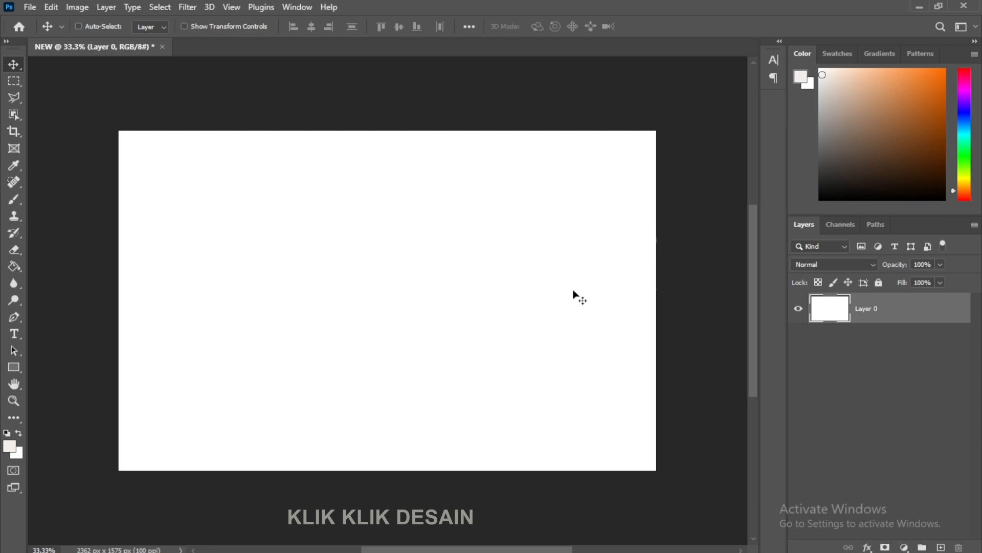
{"action": "double_click", "coordinate": [865, 308]}
{"action": "type", "text": "BACKGROUND"}
{"action": "left_click", "coordinate": [934, 318]}
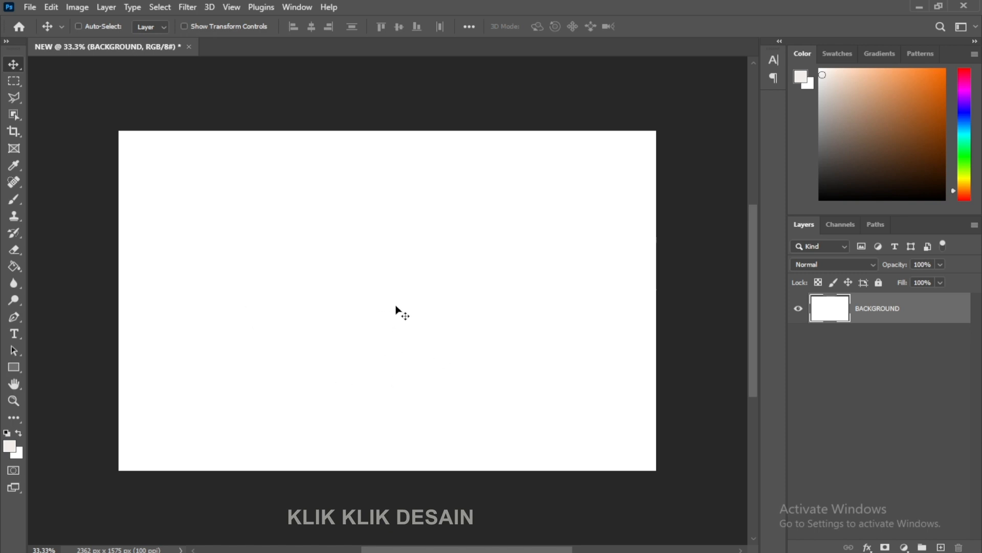
Open Eye_projector.jpg from the Gambar folder as a separate document, and return to the NEW document
{"action": "left_click", "coordinate": [29, 7]}
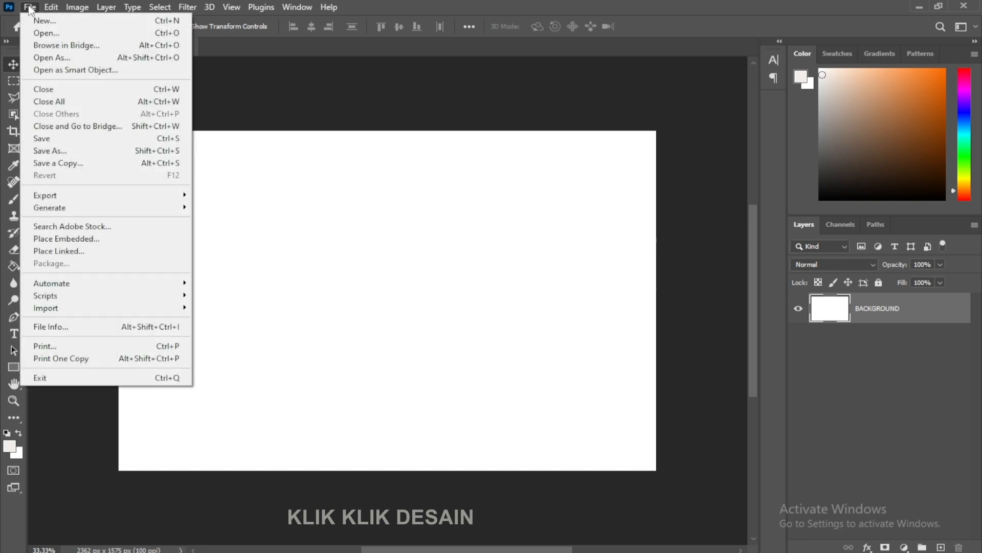
{"action": "left_click", "coordinate": [46, 33]}
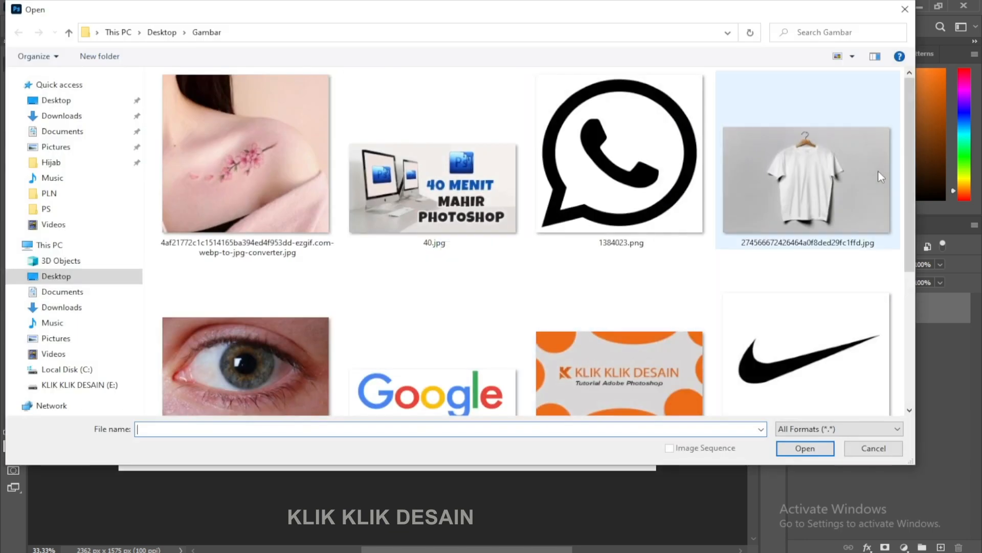
{"action": "left_click_drag", "start_coordinate": [911, 141], "coordinate": [910, 275]}
{"action": "left_click", "coordinate": [264, 139]}
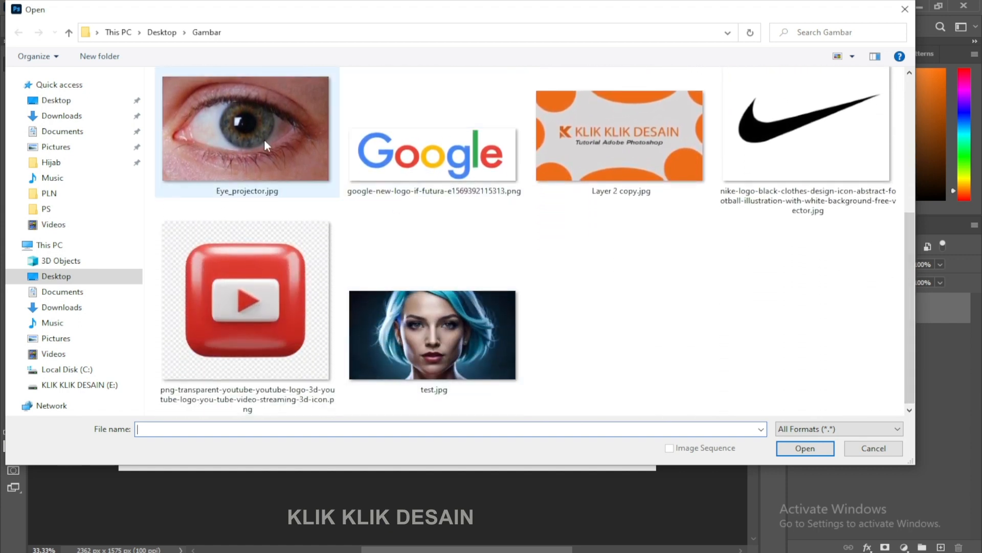
{"action": "double_click", "coordinate": [264, 139]}
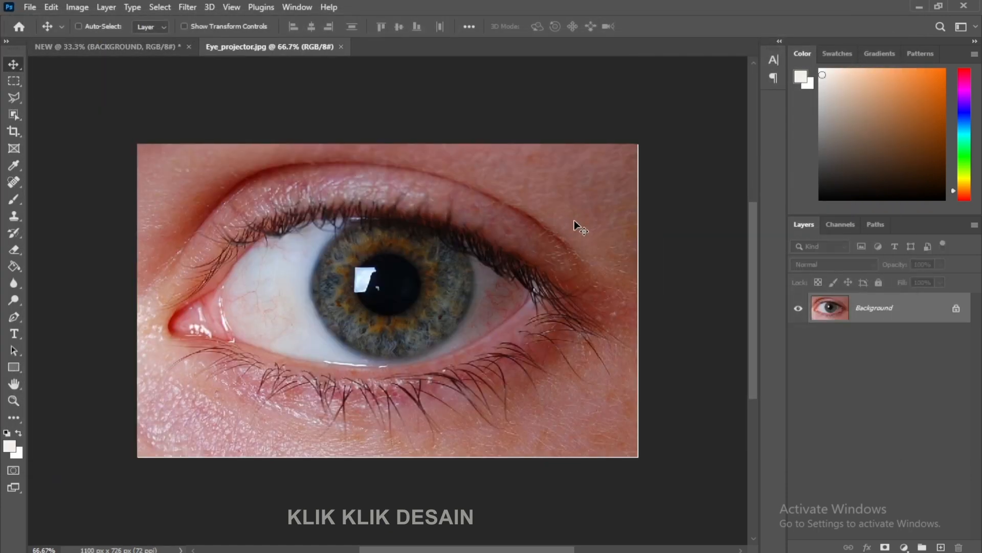
{"action": "left_click", "coordinate": [28, 8]}
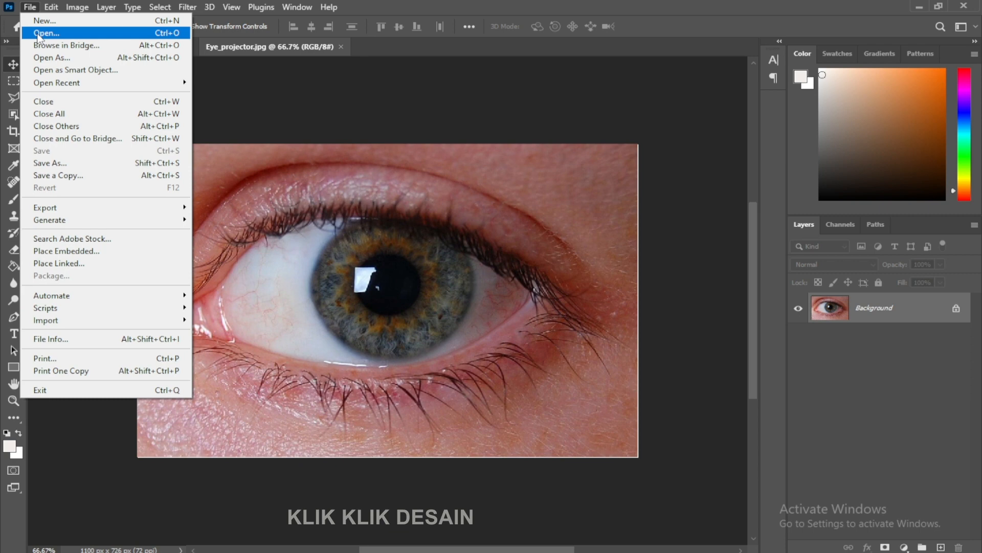
{"action": "key", "text": "Escape"}
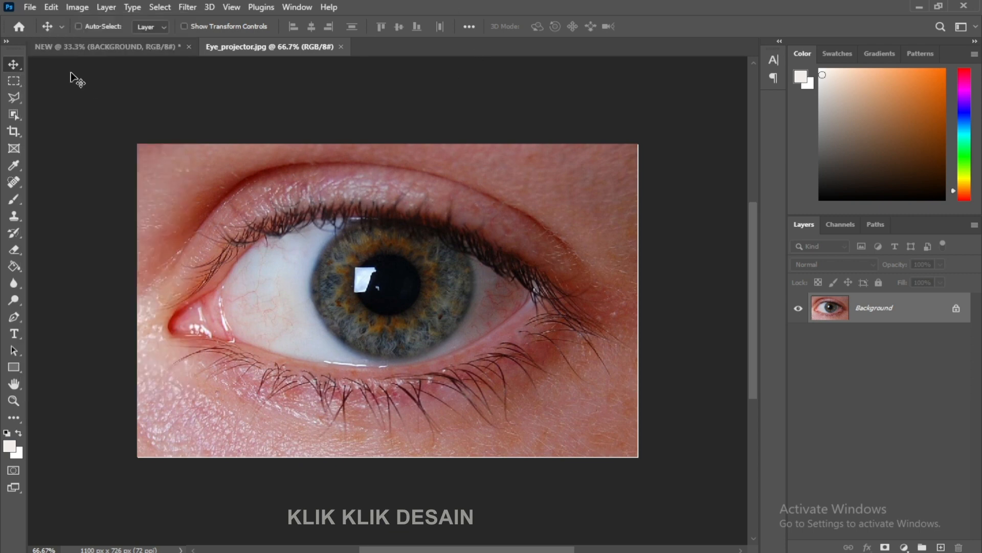
{"action": "left_click", "coordinate": [88, 48]}
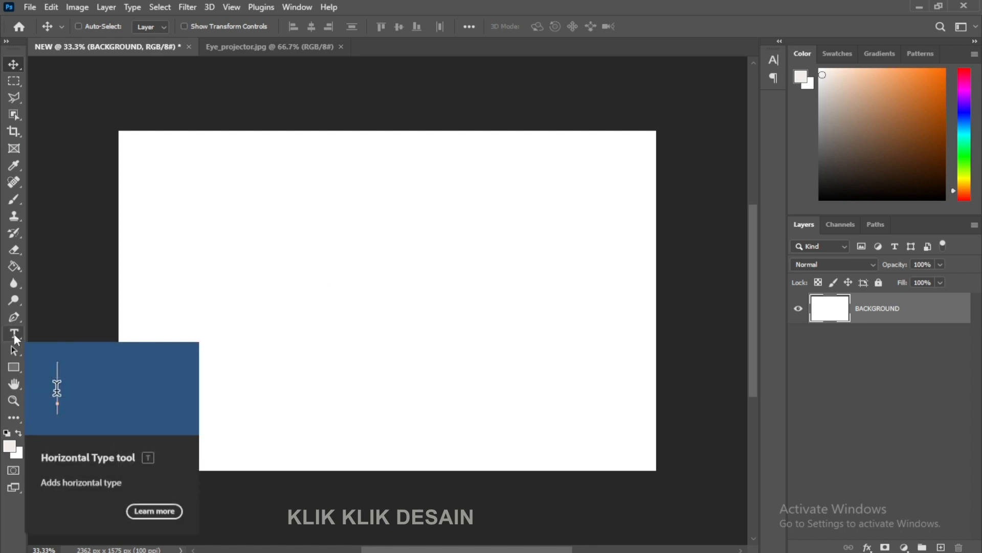
Examine the tool variants grouped with the Marquee and Lasso tools
{"action": "right_click", "coordinate": [16, 65]}
{"action": "left_click", "coordinate": [14, 81]}
{"action": "right_click", "coordinate": [15, 83]}
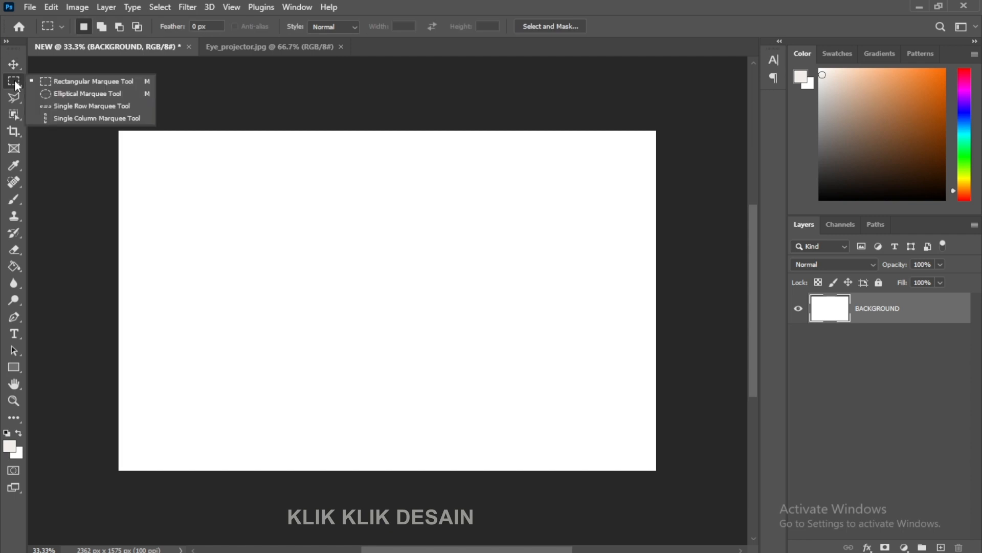
{"action": "left_click", "coordinate": [15, 98]}
{"action": "right_click", "coordinate": [16, 100]}
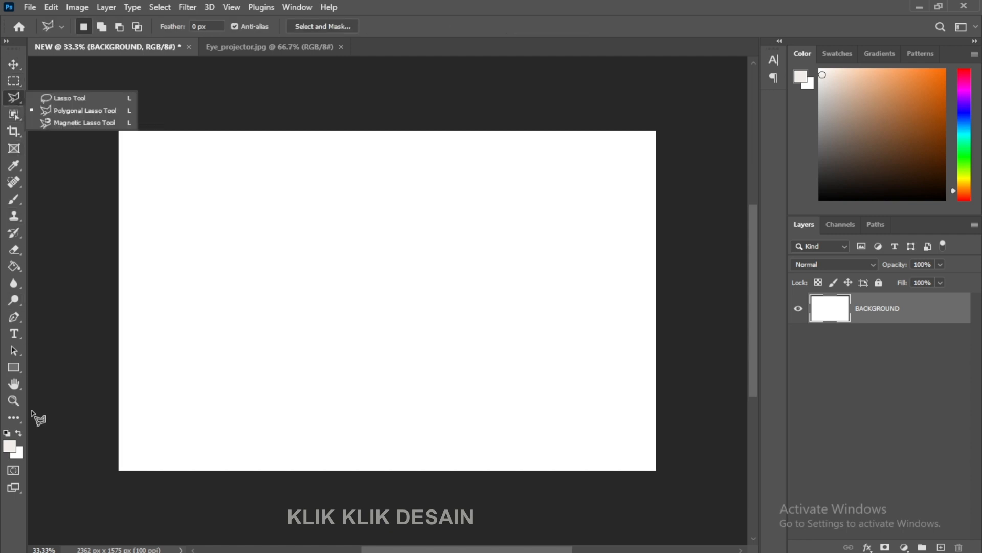
Reset the foreground and background colors to default, swap them, and set the foreground color to dark red #890808
{"action": "left_click", "coordinate": [8, 433]}
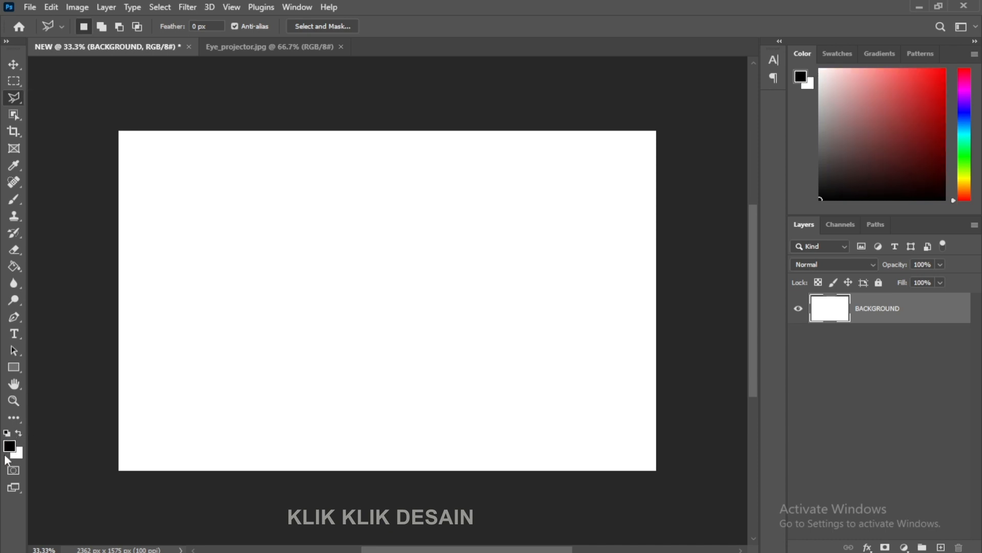
{"action": "left_click", "coordinate": [18, 434]}
{"action": "left_click", "coordinate": [9, 445]}
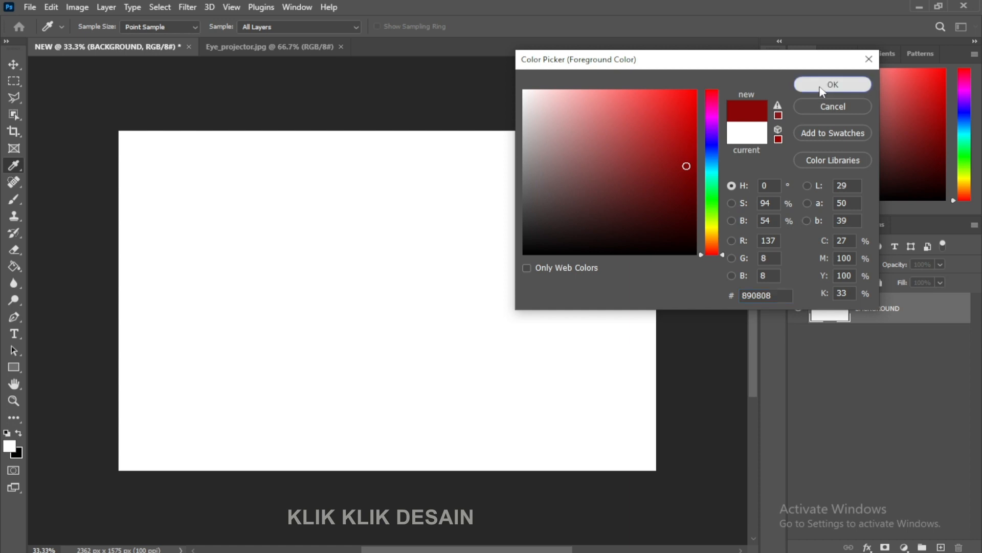
{"action": "left_click", "coordinate": [850, 85]}
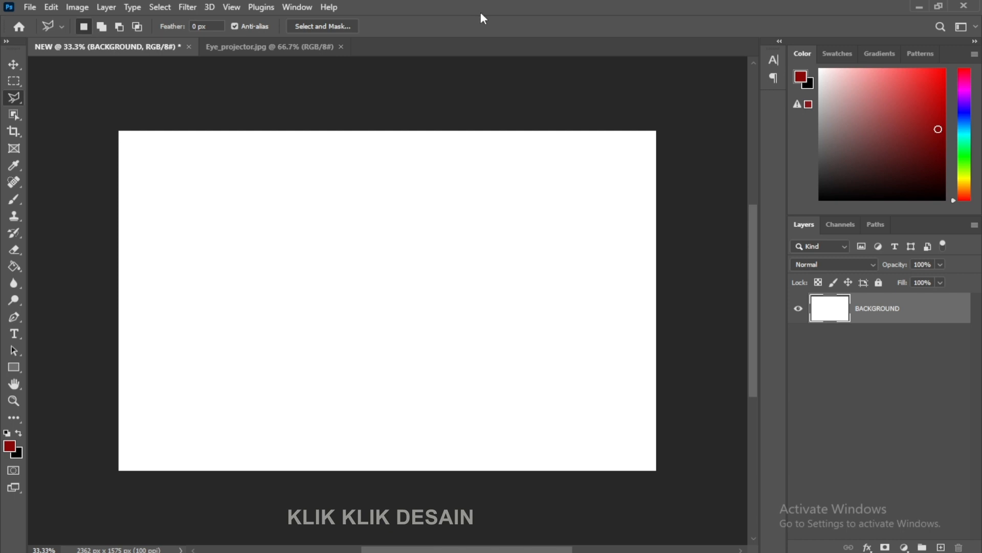
Examine the available commands for editing, images, layers, selections, filters, 3D, view, plugins, windows and help
{"action": "left_click", "coordinate": [52, 7]}
{"action": "left_click", "coordinate": [78, 7]}
{"action": "left_click", "coordinate": [106, 7]}
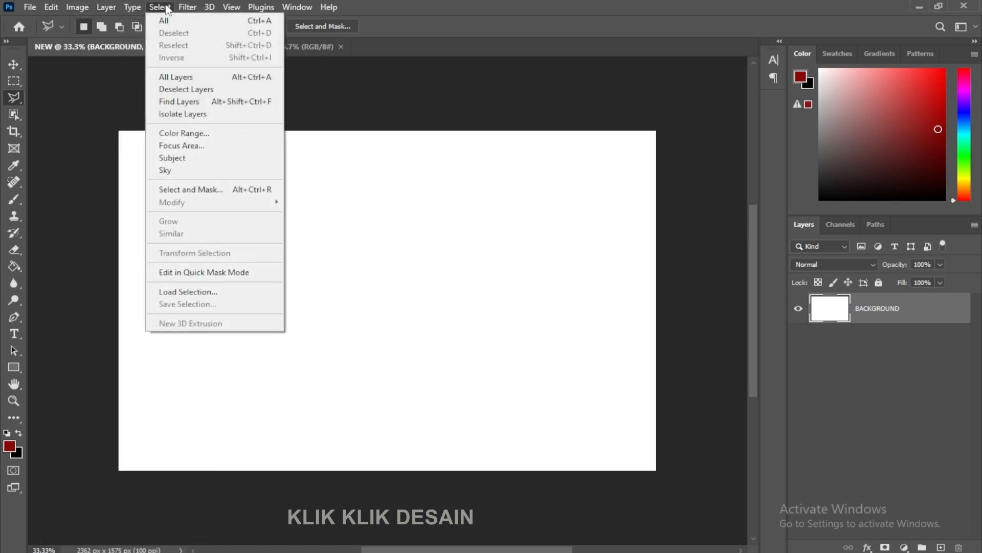
{"action": "mouse_move", "coordinate": [187, 7]}
{"action": "mouse_move", "coordinate": [246, 215]}
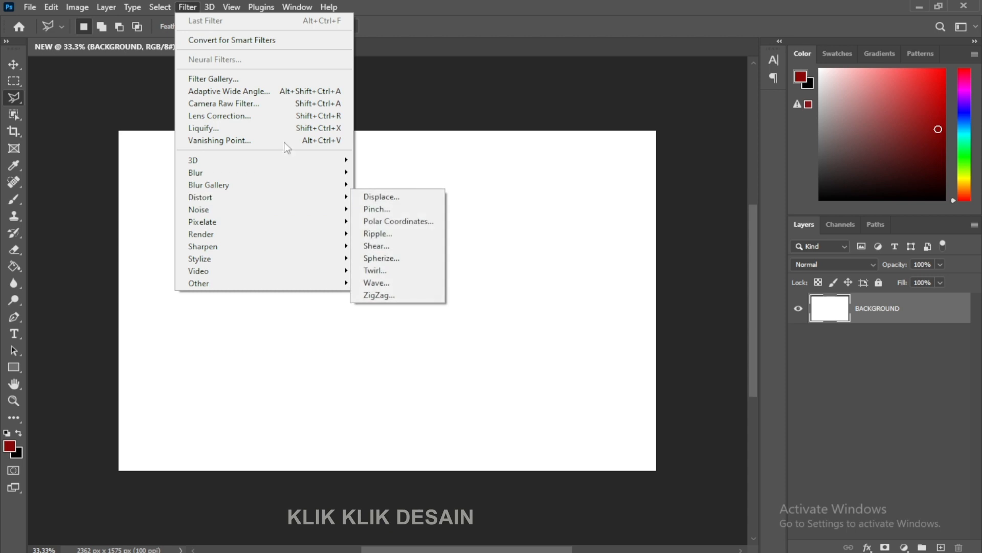
{"action": "left_click", "coordinate": [213, 7]}
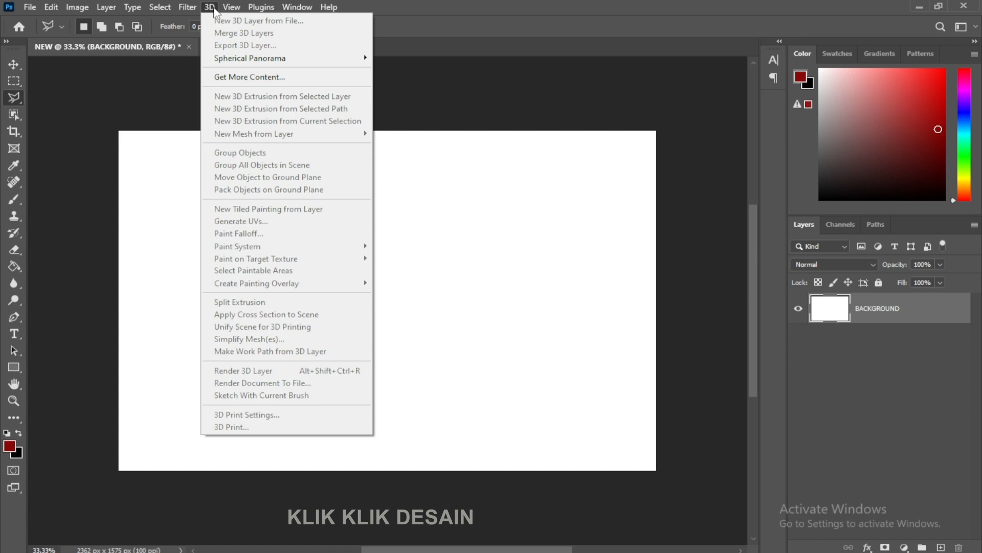
{"action": "left_click", "coordinate": [219, 7]}
{"action": "left_click", "coordinate": [231, 7]}
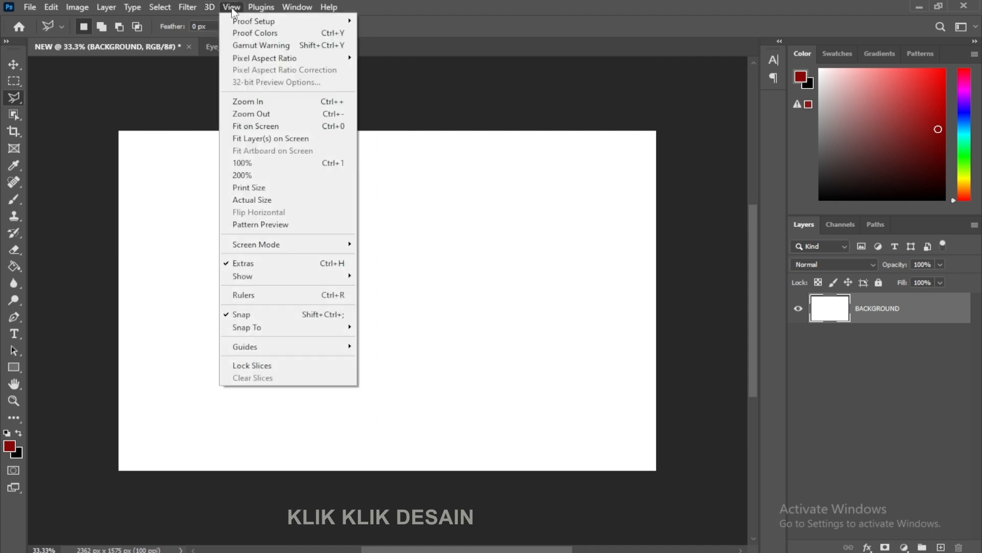
{"action": "mouse_move", "coordinate": [259, 8]}
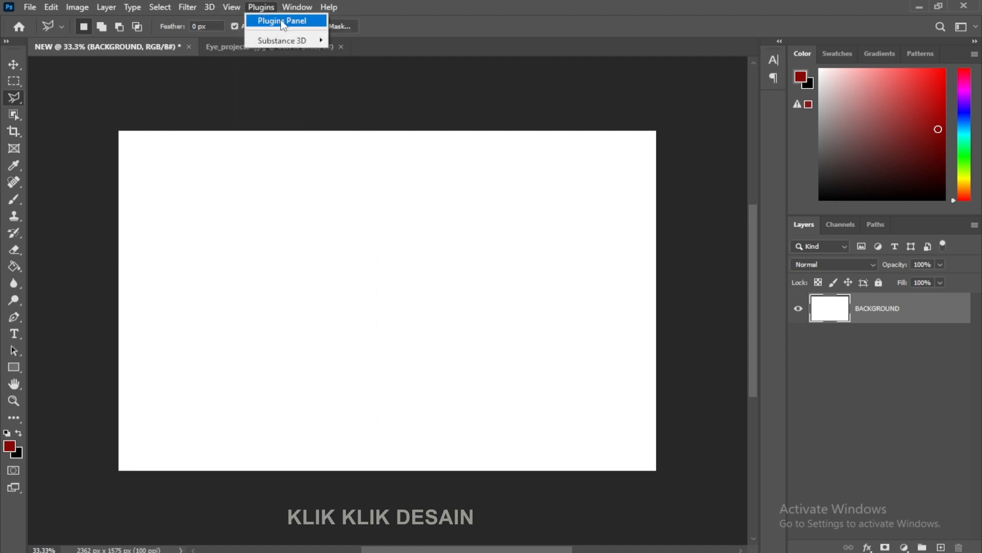
{"action": "mouse_move", "coordinate": [295, 10]}
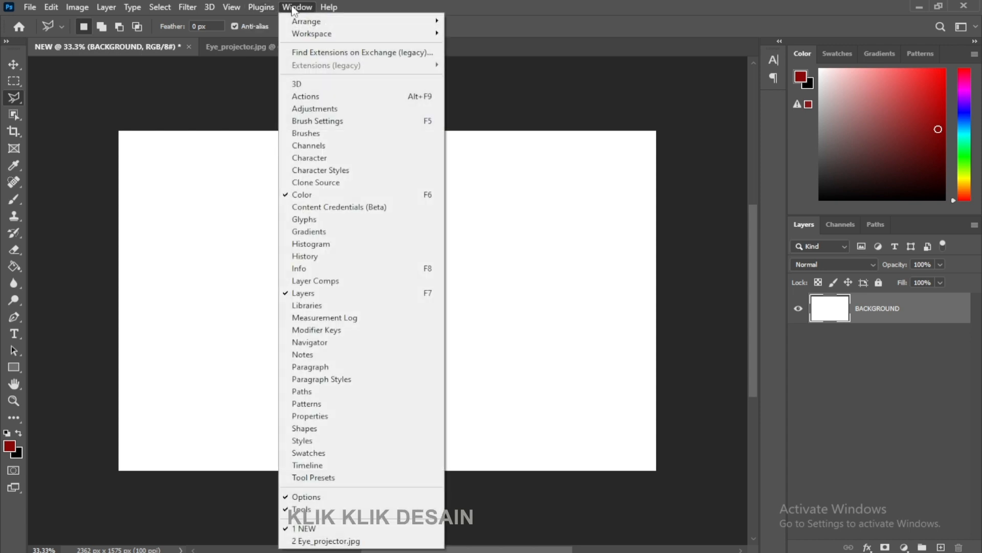
{"action": "mouse_move", "coordinate": [330, 10]}
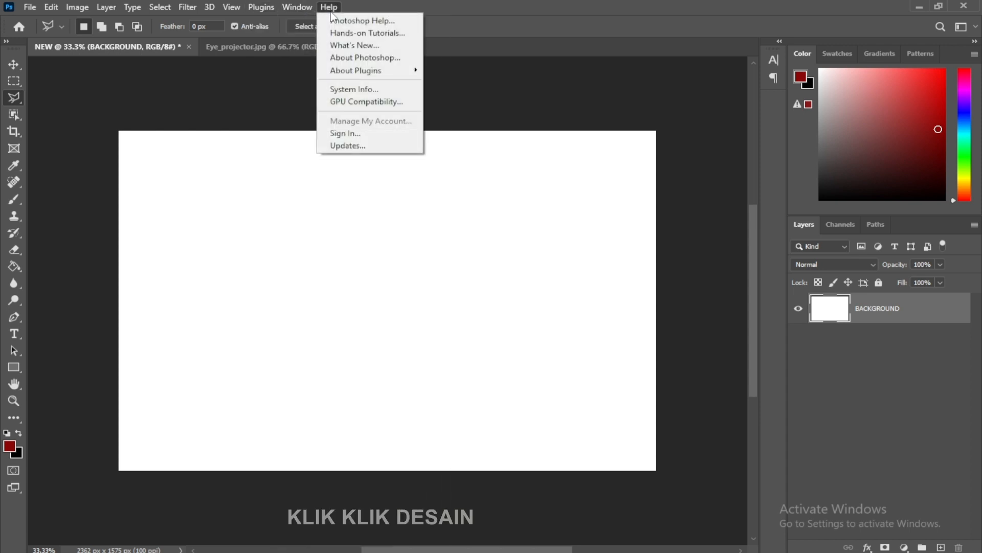
{"action": "left_click", "coordinate": [532, 8]}
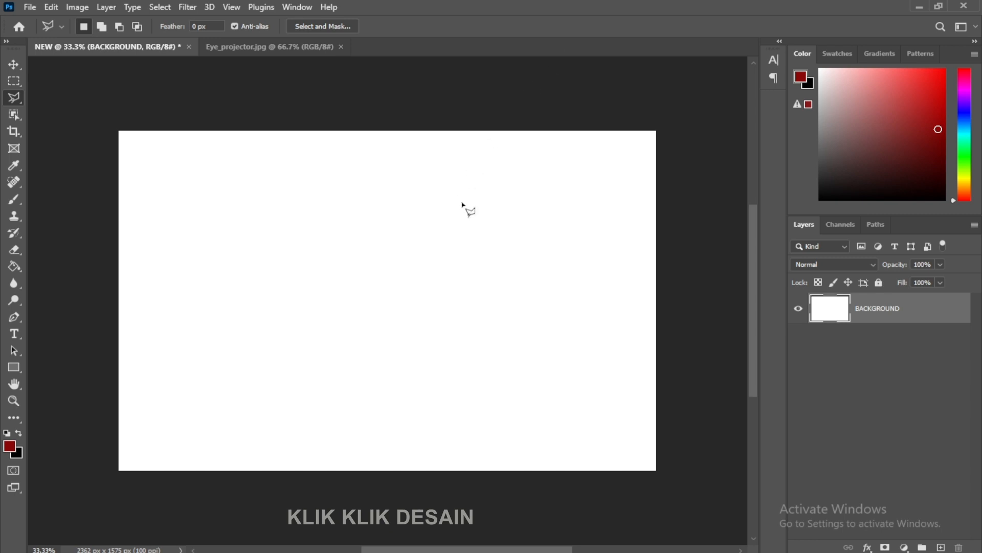
Activate the Horizontal Type tool and set the text color to near-black #050505
{"action": "left_click", "coordinate": [14, 335]}
{"action": "right_click", "coordinate": [14, 336]}
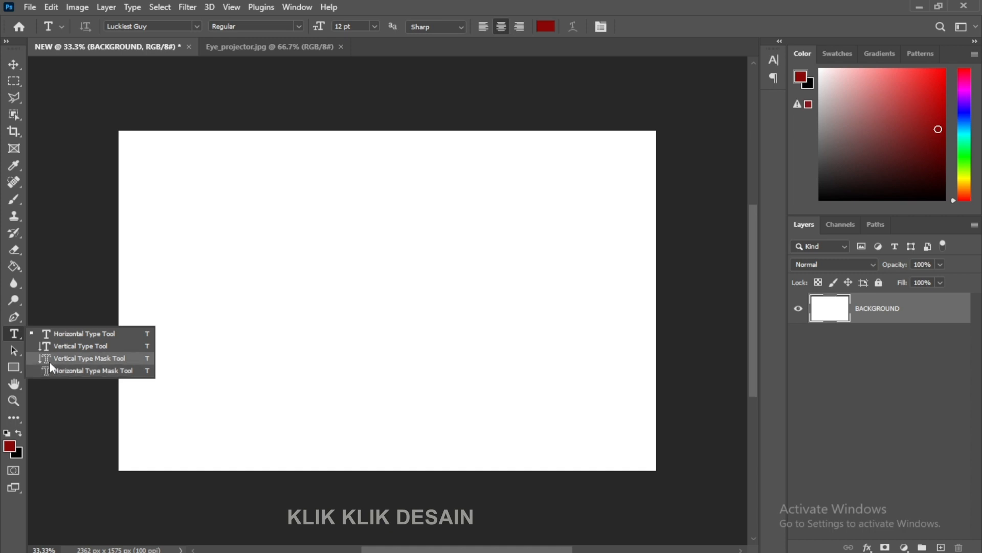
{"action": "left_click", "coordinate": [73, 333]}
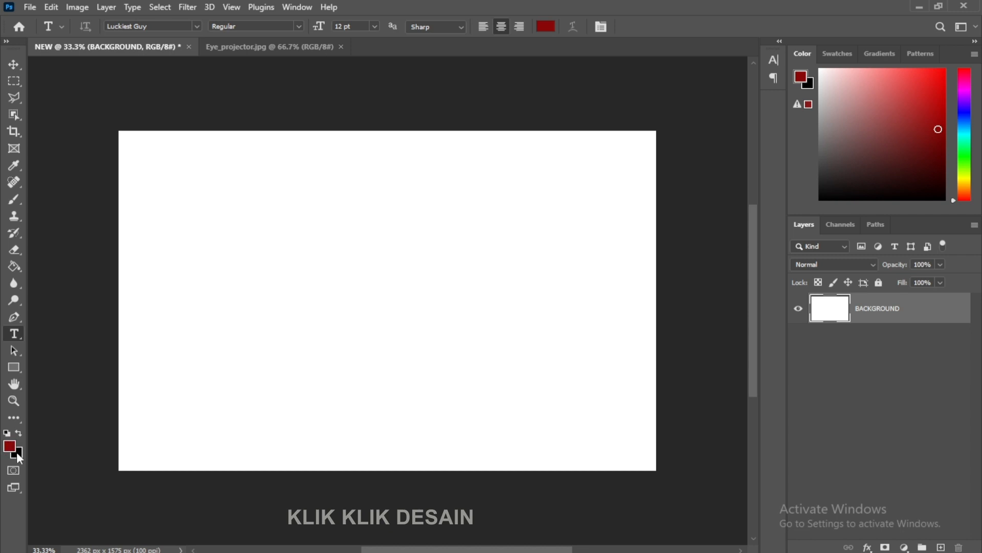
{"action": "left_click", "coordinate": [550, 31]}
{"action": "left_click", "coordinate": [742, 295]}
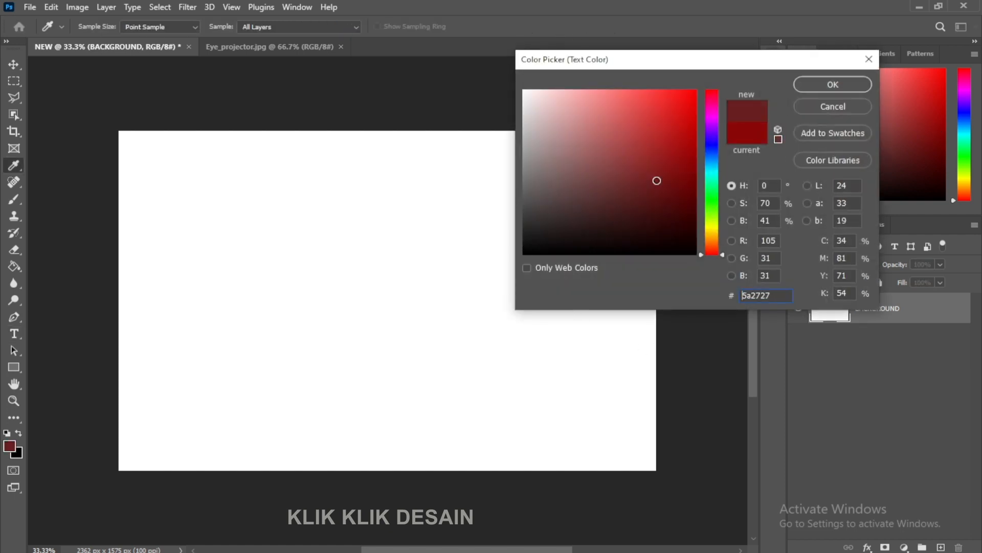
{"action": "left_click_drag", "start_coordinate": [657, 180], "coordinate": [526, 251]}
{"action": "left_click", "coordinate": [817, 86]}
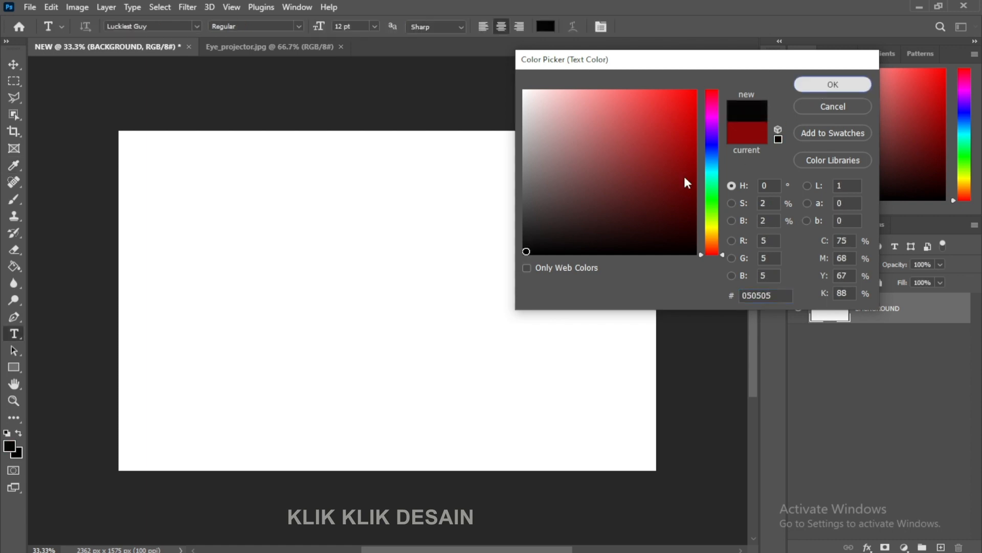
Set the text font to Arial, its style to Black and its size to 60 pt
{"action": "left_click", "coordinate": [196, 26]}
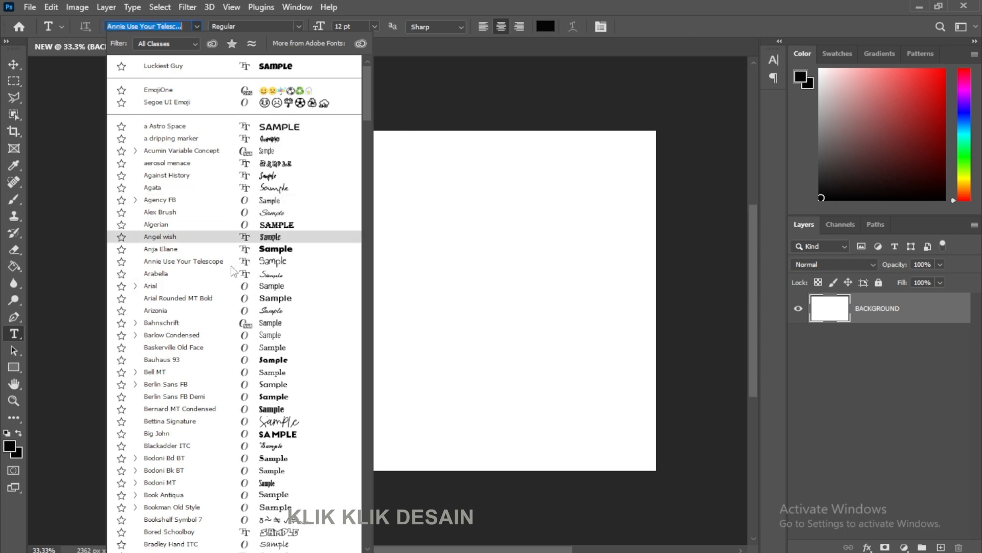
{"action": "left_click", "coordinate": [241, 286]}
{"action": "left_click", "coordinate": [288, 26]}
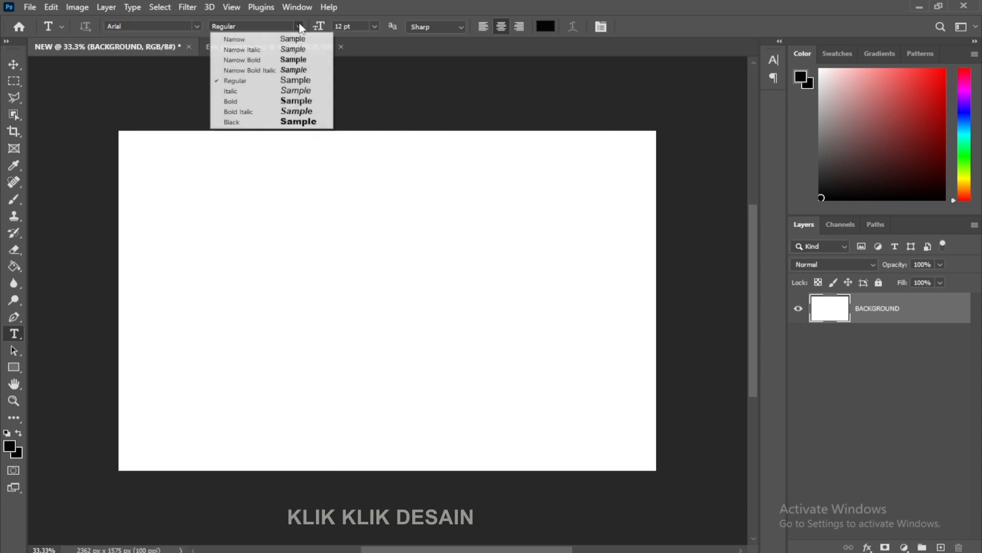
{"action": "left_click", "coordinate": [271, 122]}
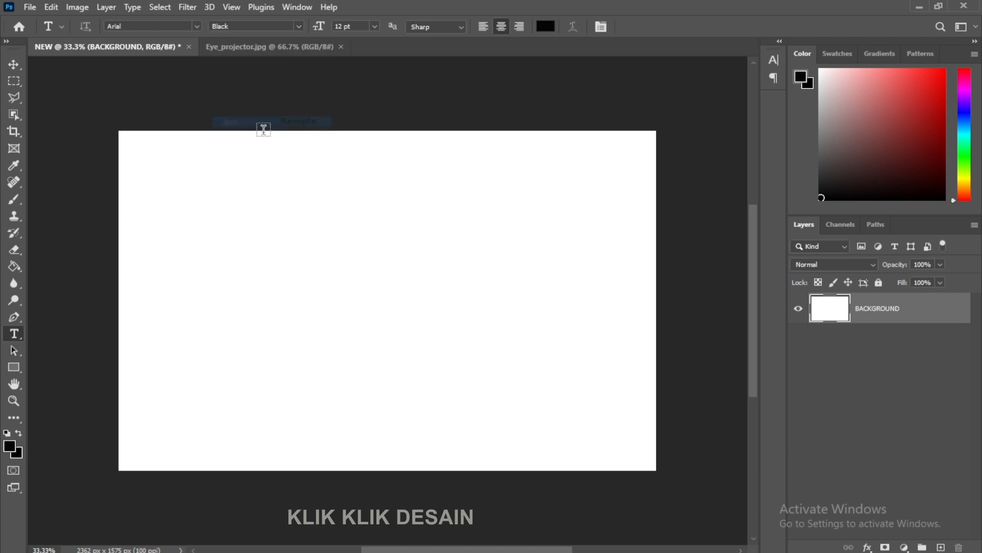
{"action": "left_click", "coordinate": [374, 26]}
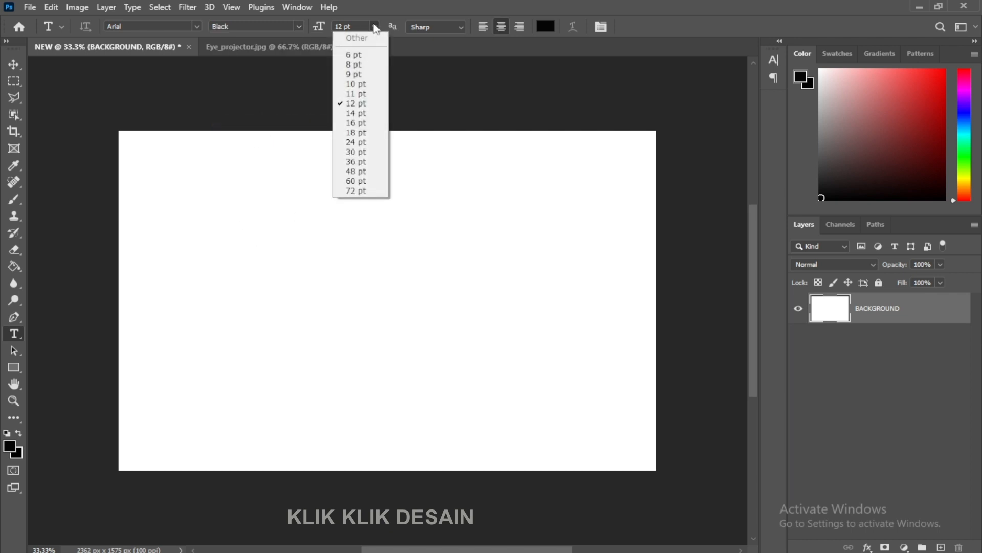
{"action": "left_click", "coordinate": [361, 181]}
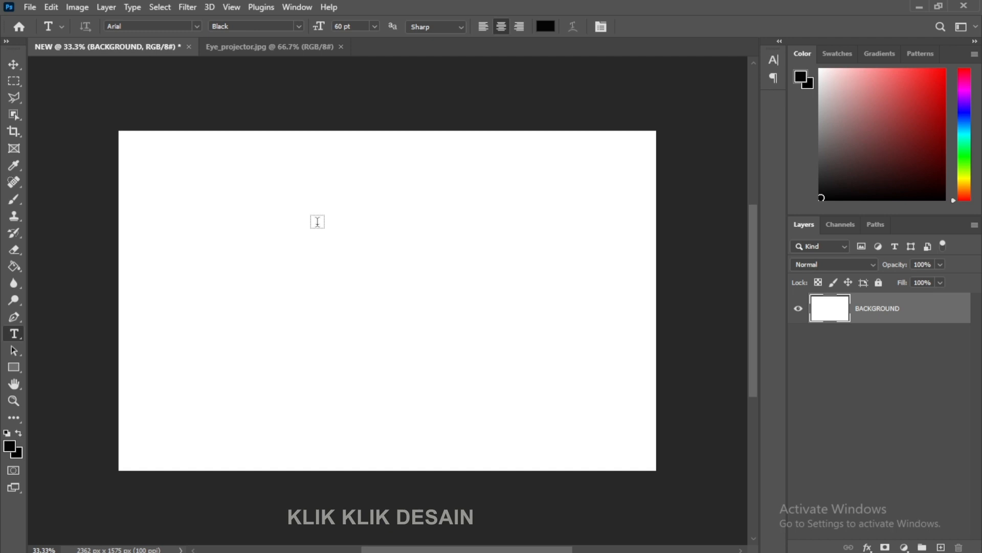
Add the text TEKS in the upper-left area of the white canvas and commit it
{"action": "left_click", "coordinate": [317, 221]}
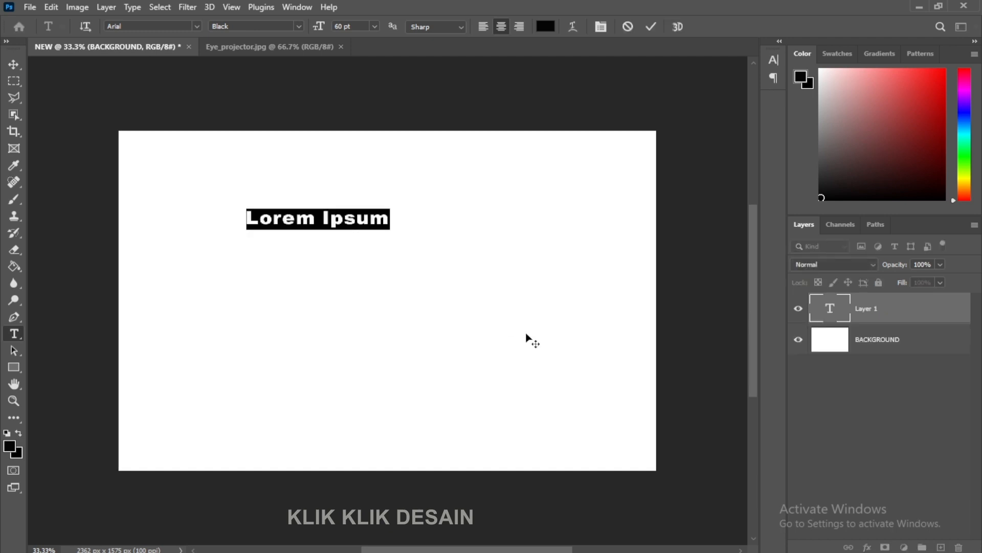
{"action": "type", "text": "TEK"}
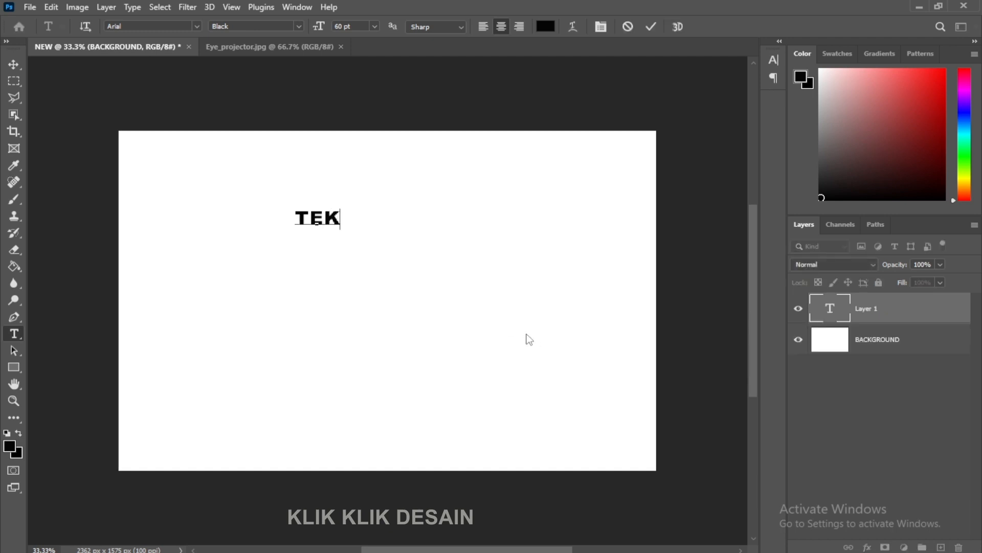
{"action": "type", "text": "S"}
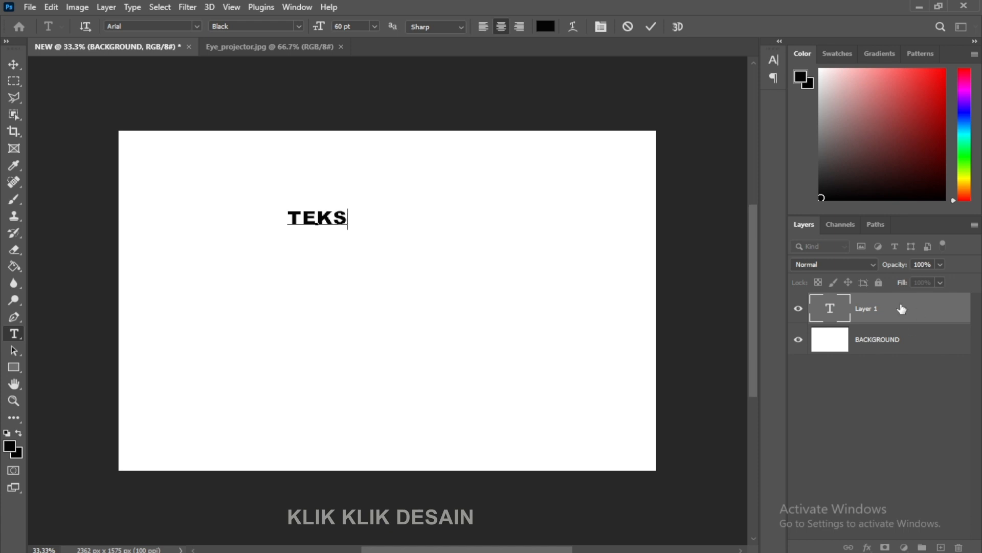
{"action": "left_click", "coordinate": [881, 316]}
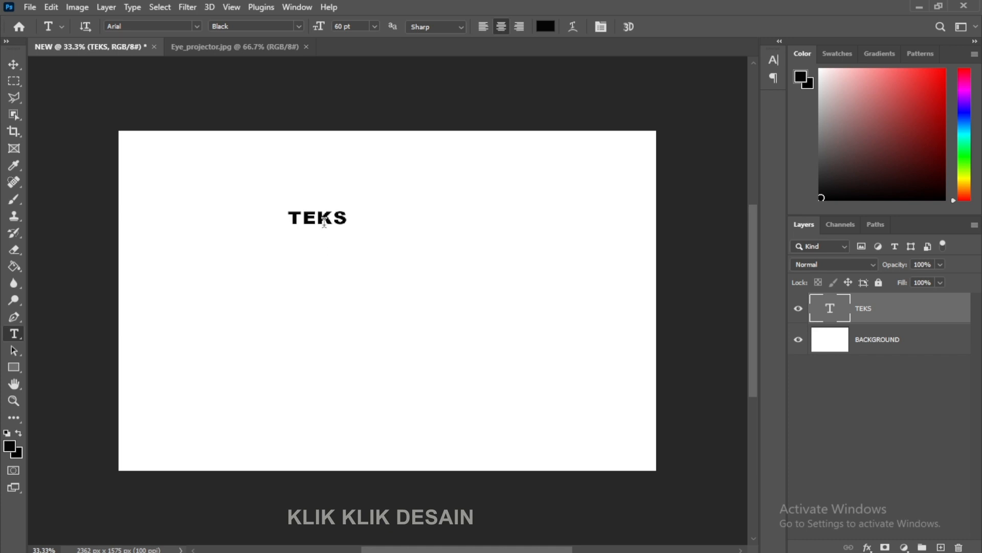
Reposition the TEKS text with the Move tool to about the centre of the canvas
{"action": "left_click", "coordinate": [16, 62]}
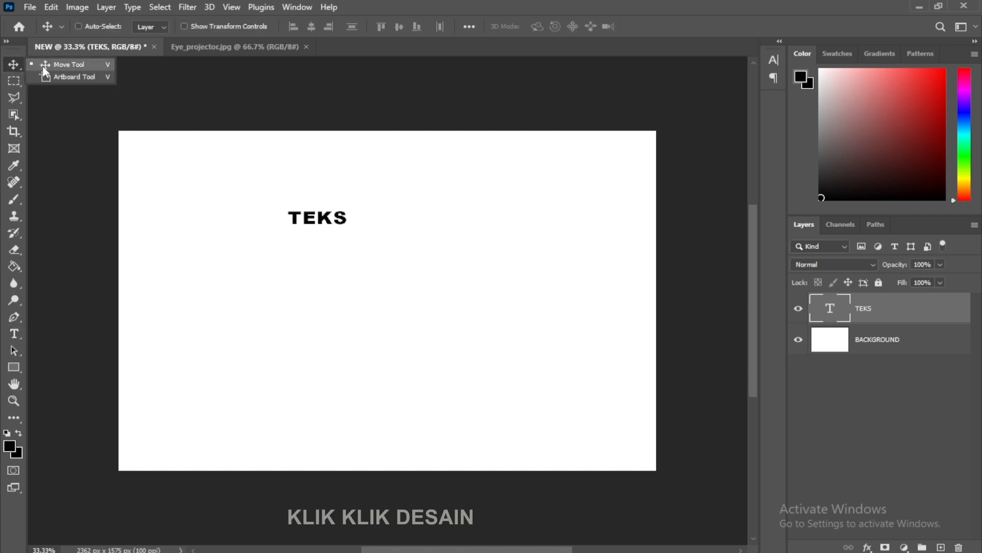
{"action": "left_click", "coordinate": [61, 65]}
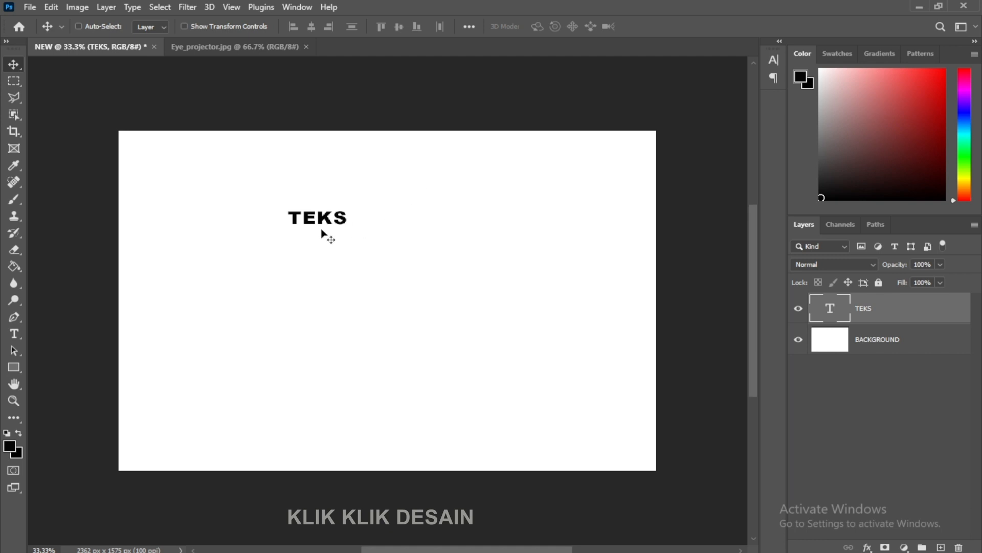
{"action": "left_click_drag", "start_coordinate": [322, 231], "coordinate": [277, 211]}
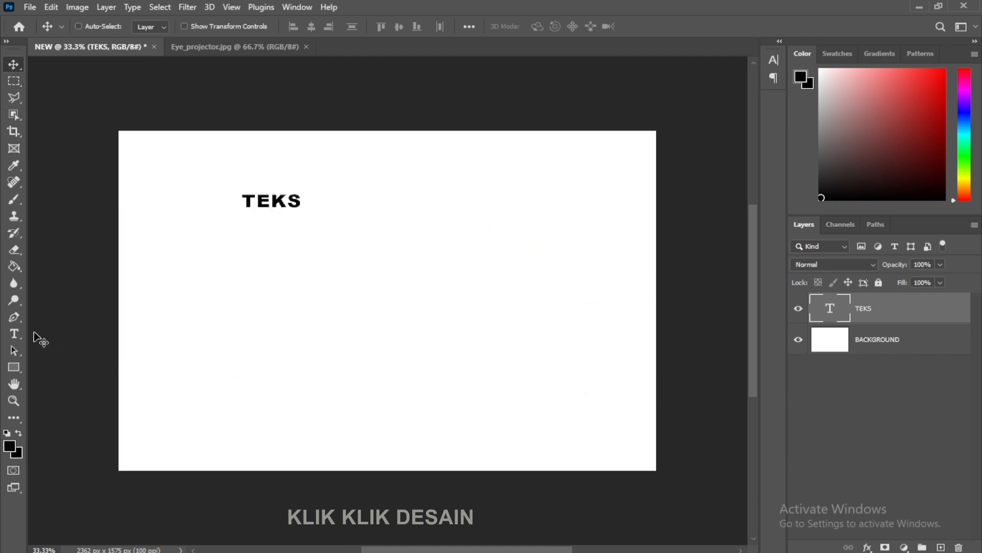
{"action": "left_click", "coordinate": [14, 334]}
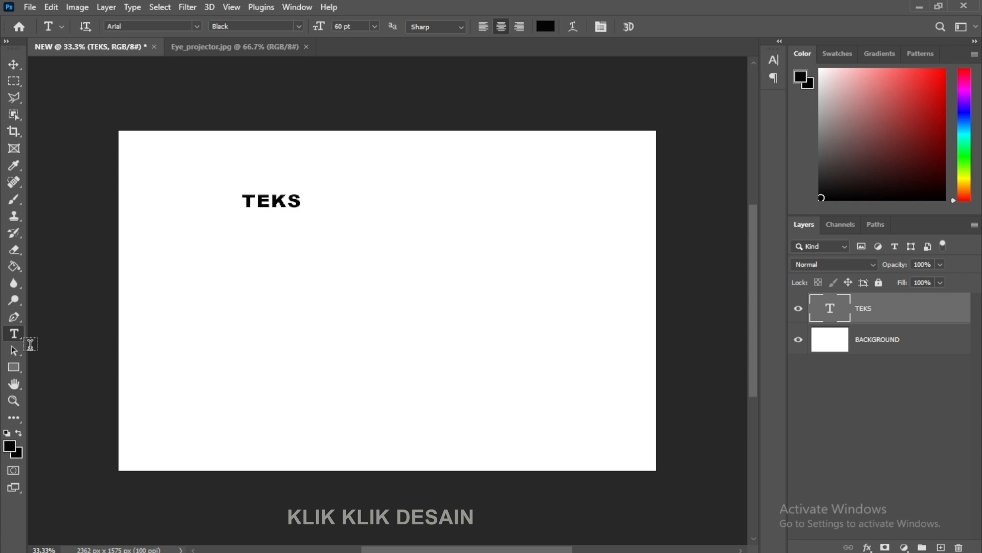
{"action": "left_click", "coordinate": [273, 201]}
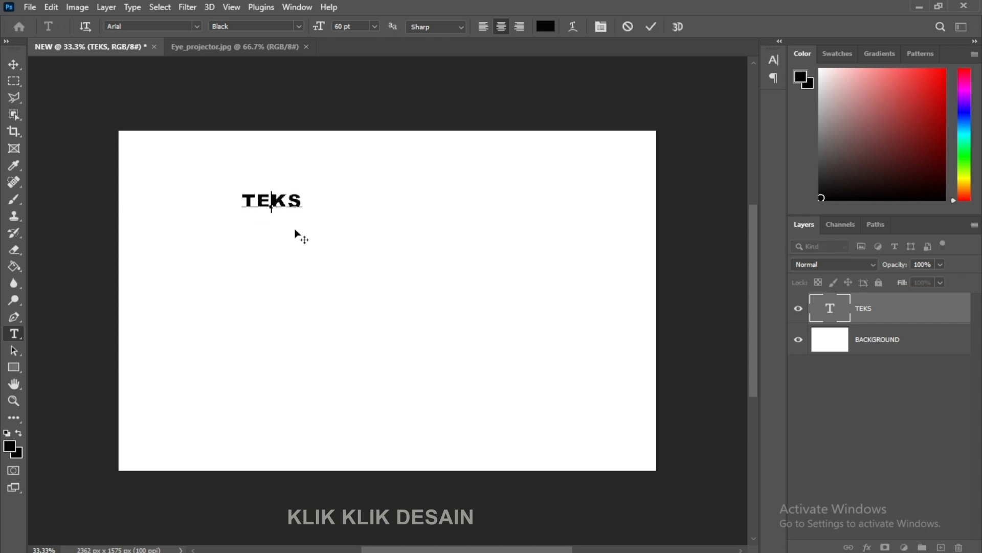
{"action": "left_click", "coordinate": [14, 67]}
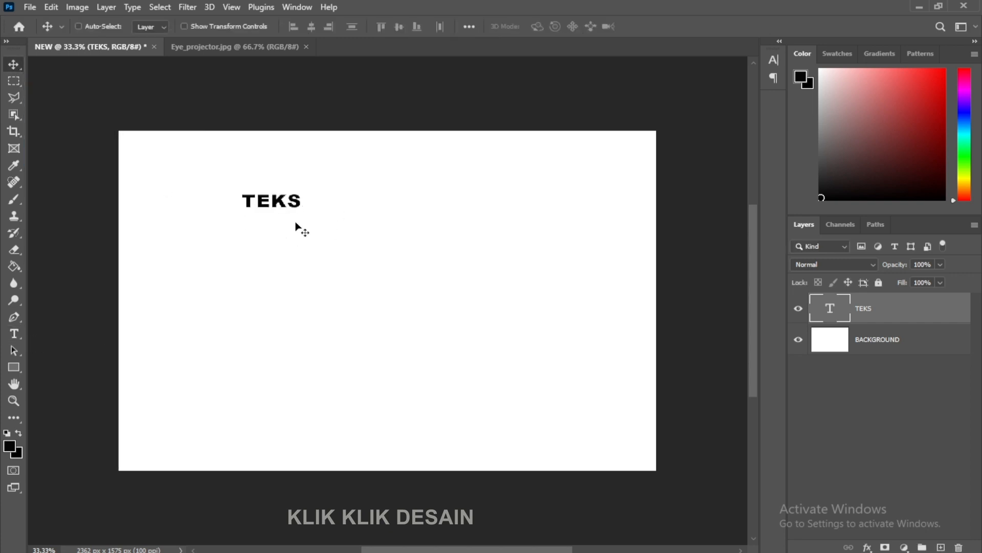
{"action": "left_click_drag", "start_coordinate": [295, 226], "coordinate": [403, 289]}
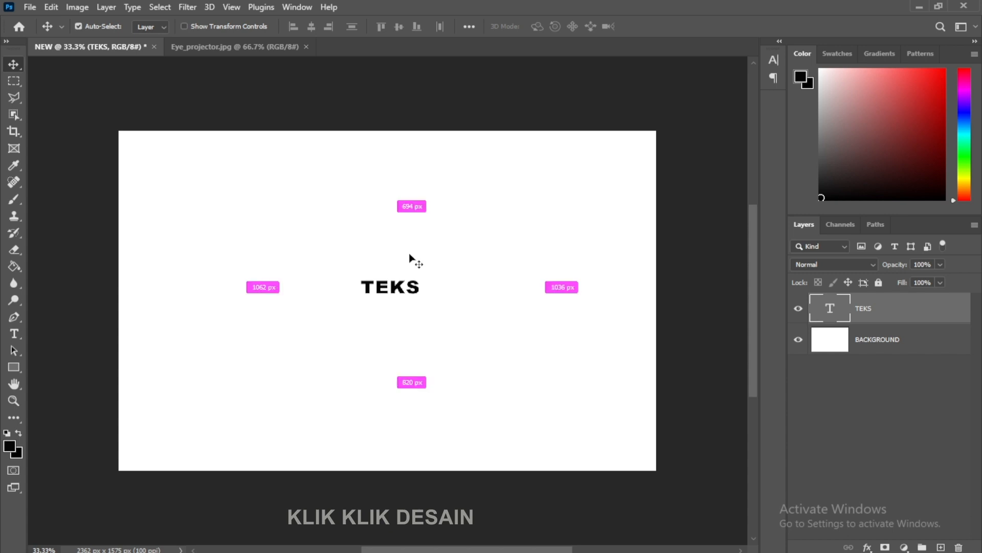
Free-transform the TEKS text to about 419% width and 598% height, and place it near the canvas centre
{"action": "key", "text": "ctrl+t"}
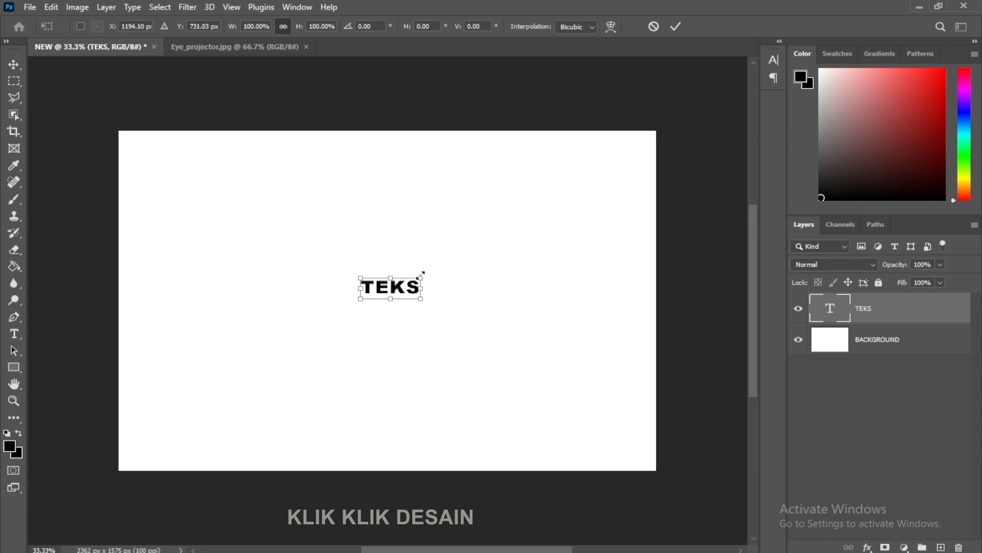
{"action": "left_click_drag", "start_coordinate": [420, 275], "coordinate": [597, 198]}
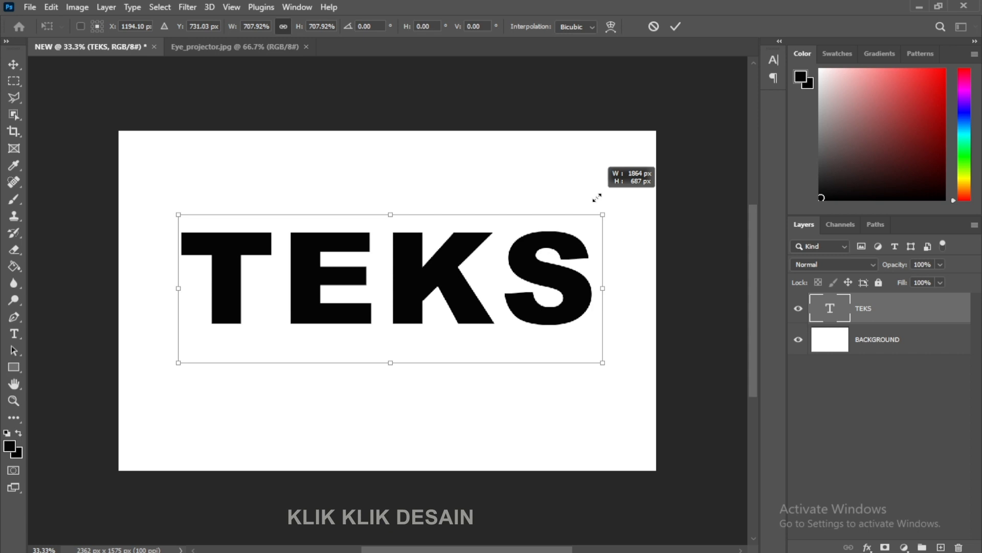
{"action": "left_click_drag", "start_coordinate": [597, 198], "coordinate": [420, 263]}
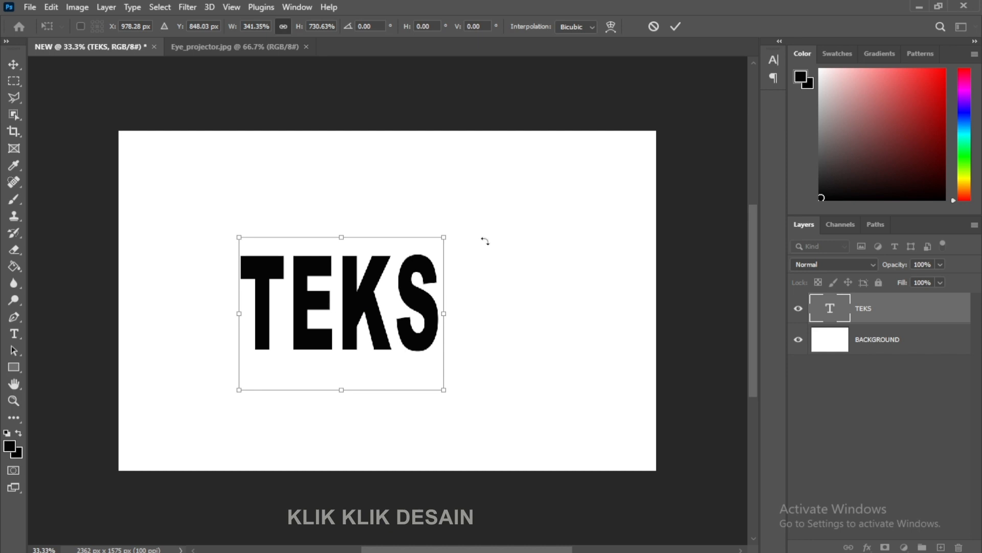
{"action": "left_click_drag", "start_coordinate": [442, 236], "coordinate": [487, 266]}
{"action": "mouse_move", "coordinate": [427, 317]}
{"action": "left_mouse_down"}
{"action": "mouse_move", "coordinate": [419, 284]}
{"action": "mouse_move", "coordinate": [437, 289]}
{"action": "mouse_move", "coordinate": [441, 306]}
{"action": "left_mouse_up"}
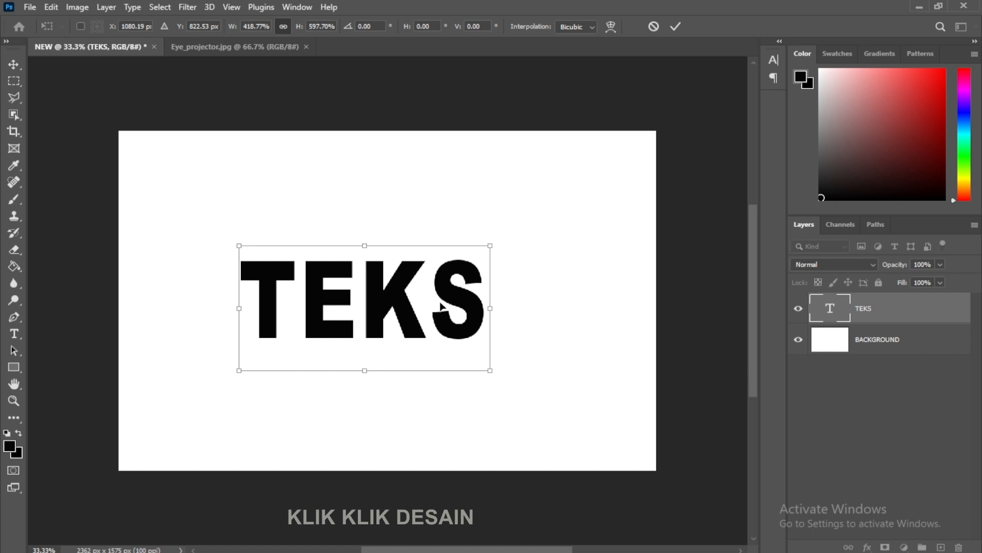
{"action": "key", "text": "Return"}
{"action": "left_click_drag", "start_coordinate": [455, 288], "coordinate": [453, 286]}
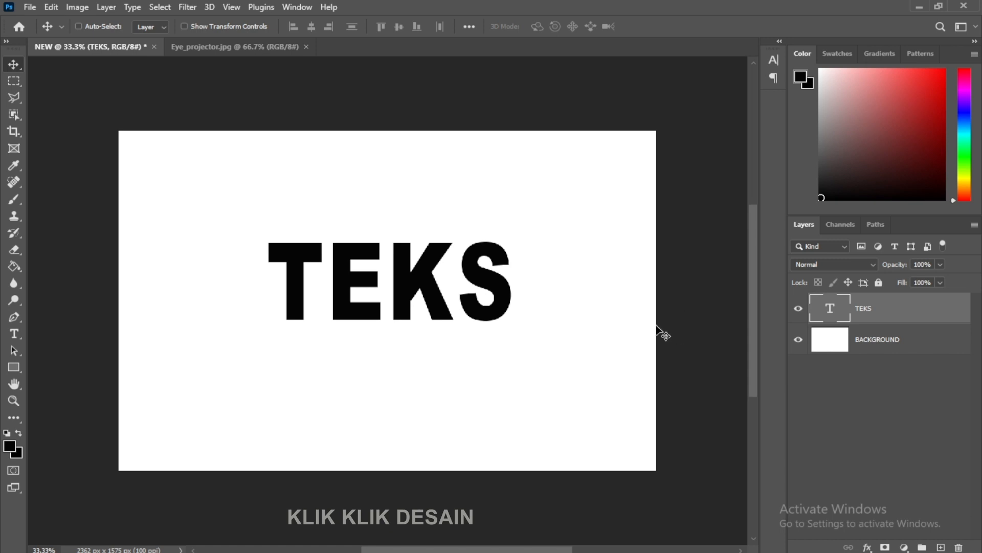
{"action": "mouse_move", "coordinate": [411, 305]}
{"action": "left_mouse_down"}
{"action": "mouse_move", "coordinate": [385, 325]}
{"action": "mouse_move", "coordinate": [410, 320]}
{"action": "mouse_move", "coordinate": [398, 315]}
{"action": "left_mouse_up"}
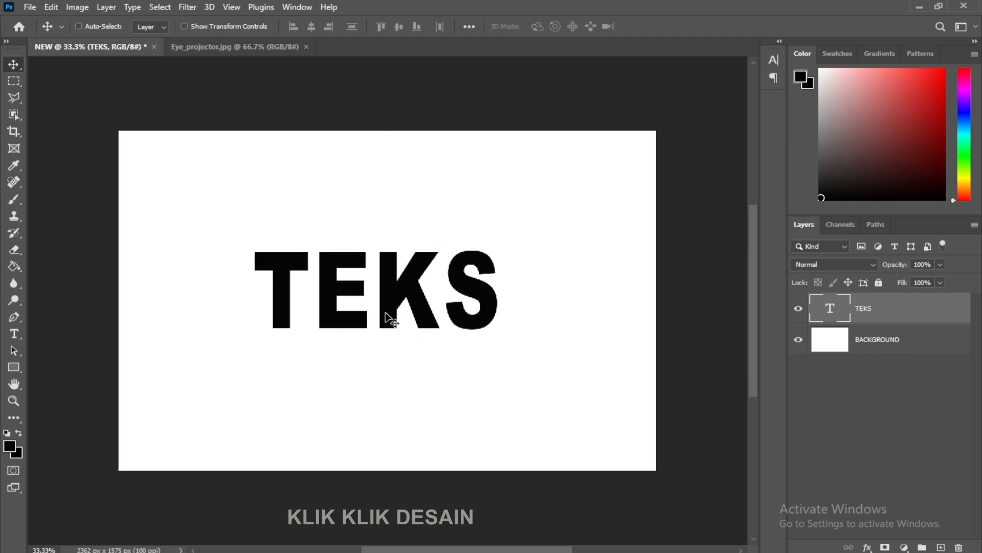
Open the TEKS layer's blending options and move the Layer Style dialog aside to uncover most of the text
{"action": "right_click", "coordinate": [876, 312]}
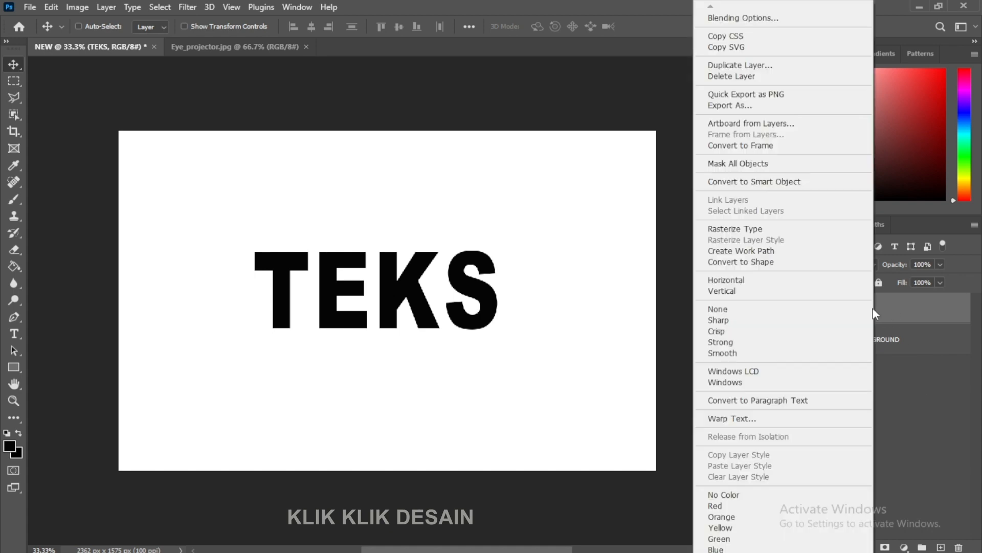
{"action": "left_click", "coordinate": [744, 18]}
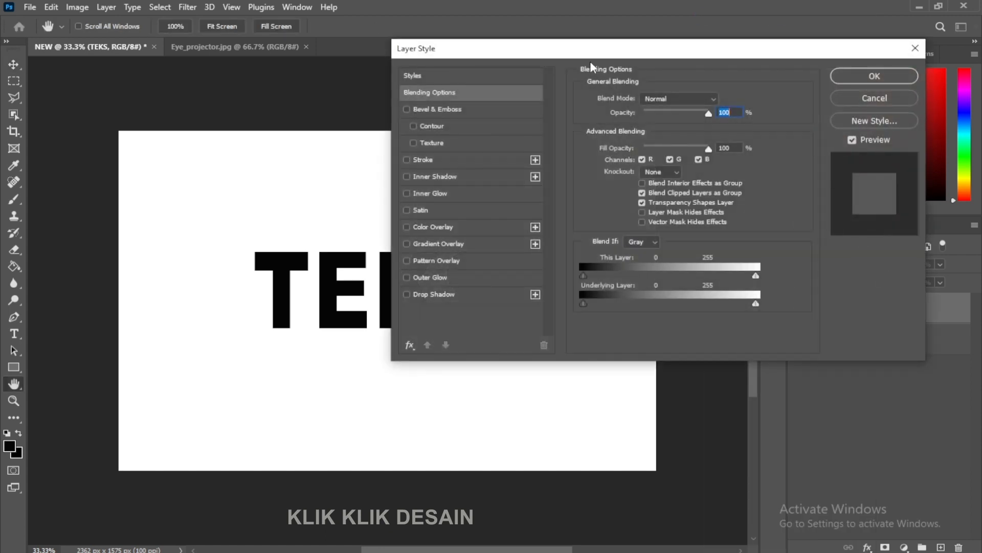
{"action": "left_click_drag", "start_coordinate": [592, 51], "coordinate": [694, 34]}
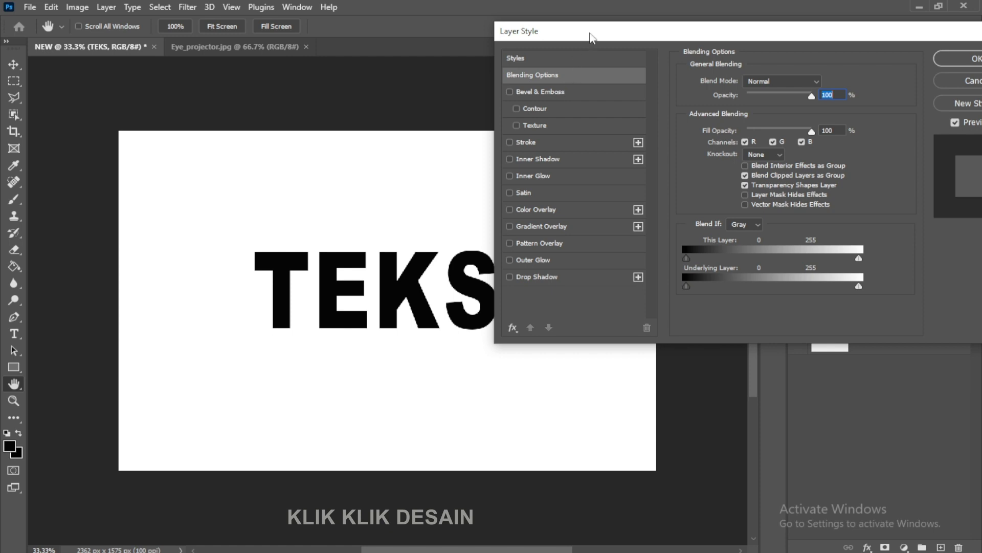
{"action": "left_click_drag", "start_coordinate": [591, 37], "coordinate": [611, 37]}
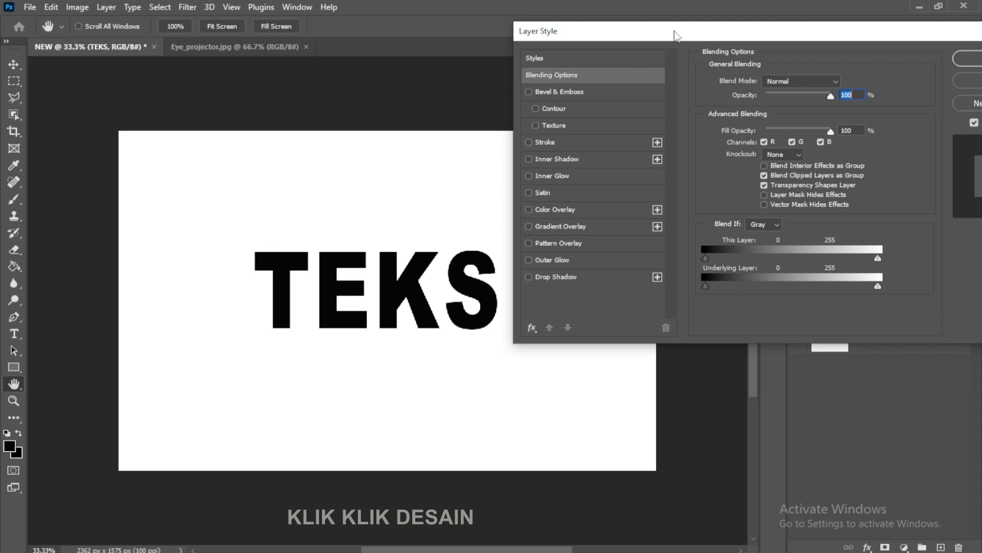
{"action": "mouse_move", "coordinate": [673, 31]}
{"action": "left_mouse_down"}
{"action": "mouse_move", "coordinate": [613, 50]}
{"action": "mouse_move", "coordinate": [677, 32]}
{"action": "left_mouse_up"}
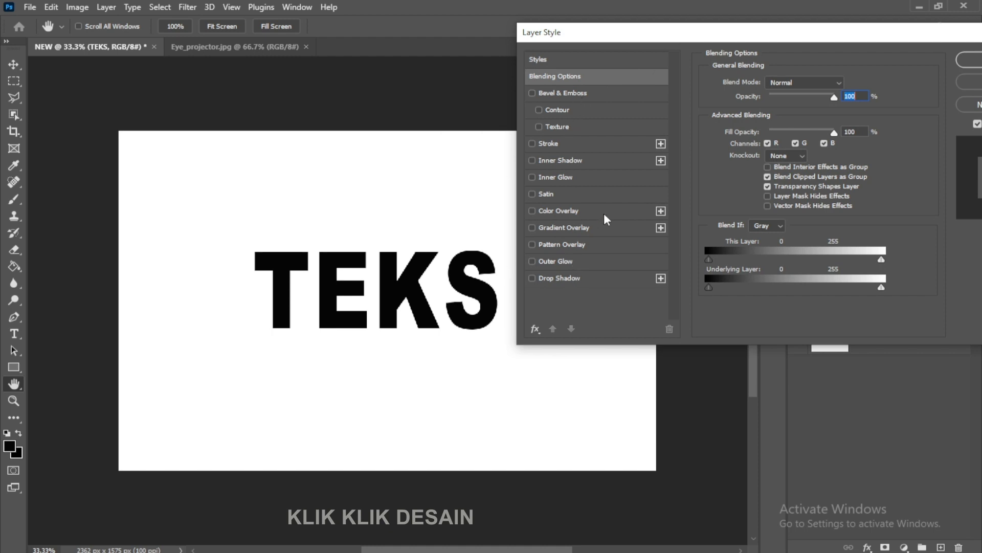
{"action": "left_click_drag", "start_coordinate": [638, 45], "coordinate": [623, 34]}
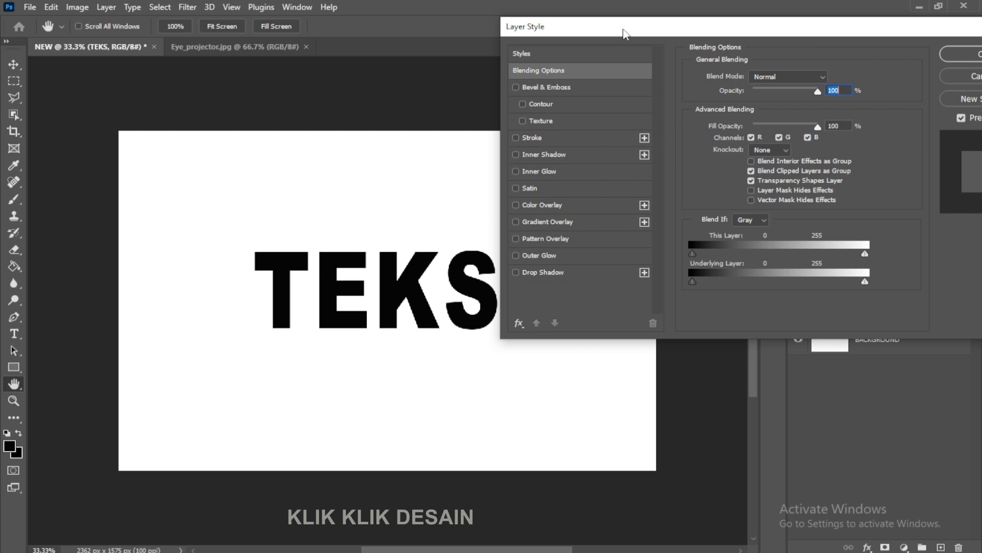
Apply a Color Overlay effect to the TEKS layer in blue 074f9a with Normal blend mode and 100% opacity
{"action": "left_click", "coordinate": [553, 205]}
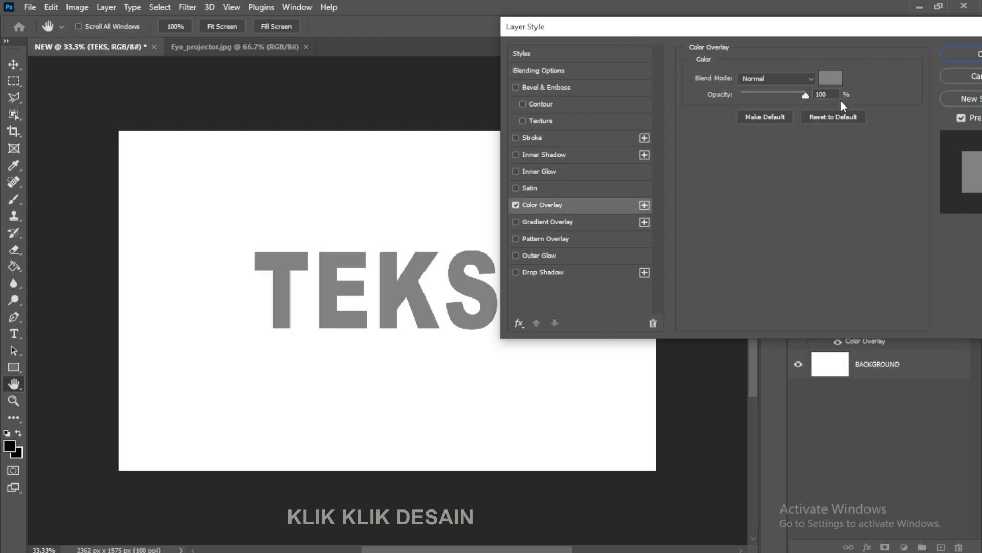
{"action": "left_click", "coordinate": [837, 80]}
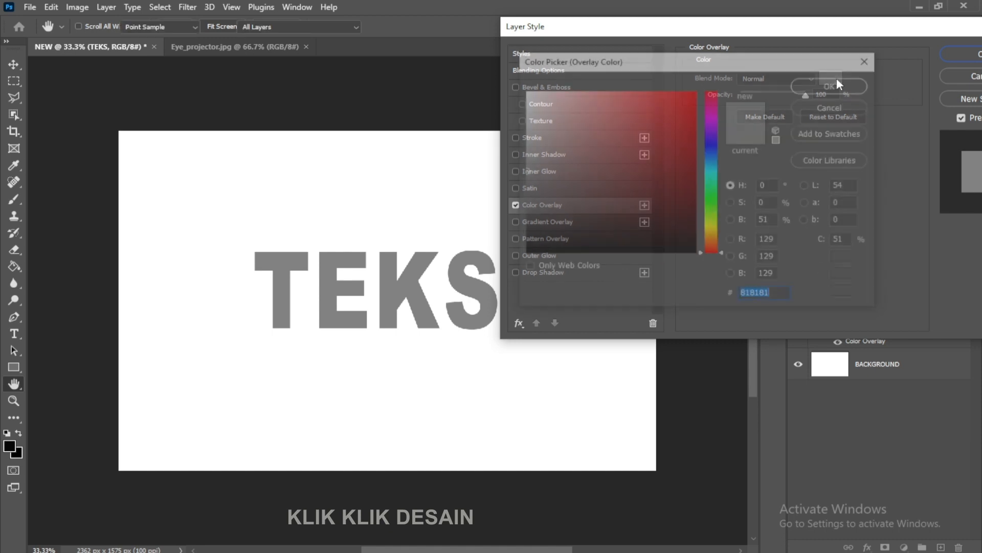
{"action": "left_click", "coordinate": [683, 155]}
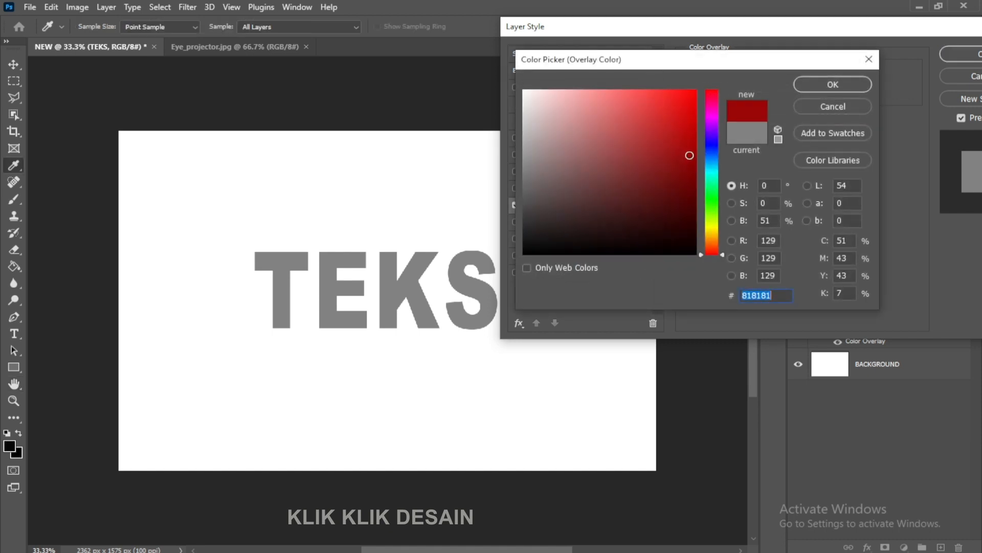
{"action": "left_click", "coordinate": [712, 152]}
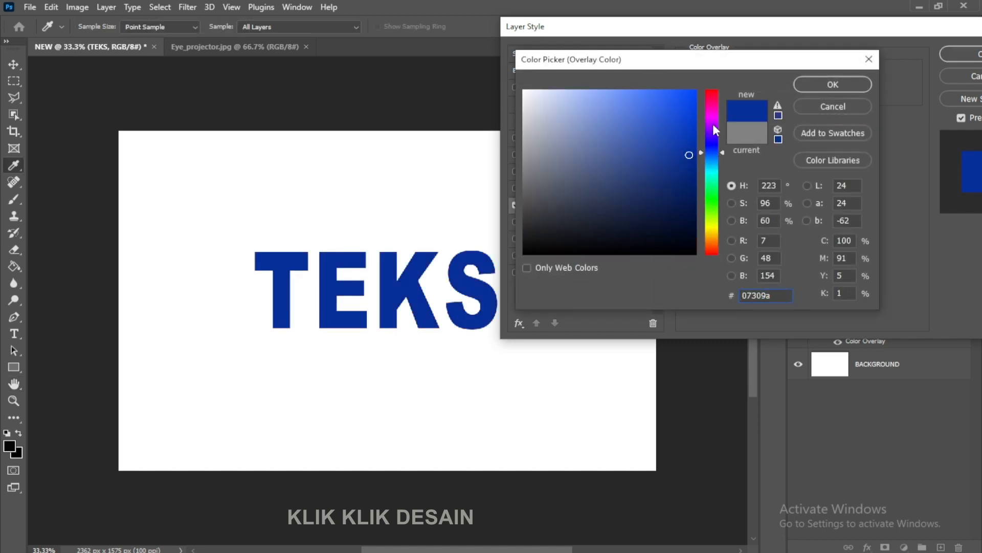
{"action": "left_click_drag", "start_coordinate": [714, 119], "coordinate": [716, 209]}
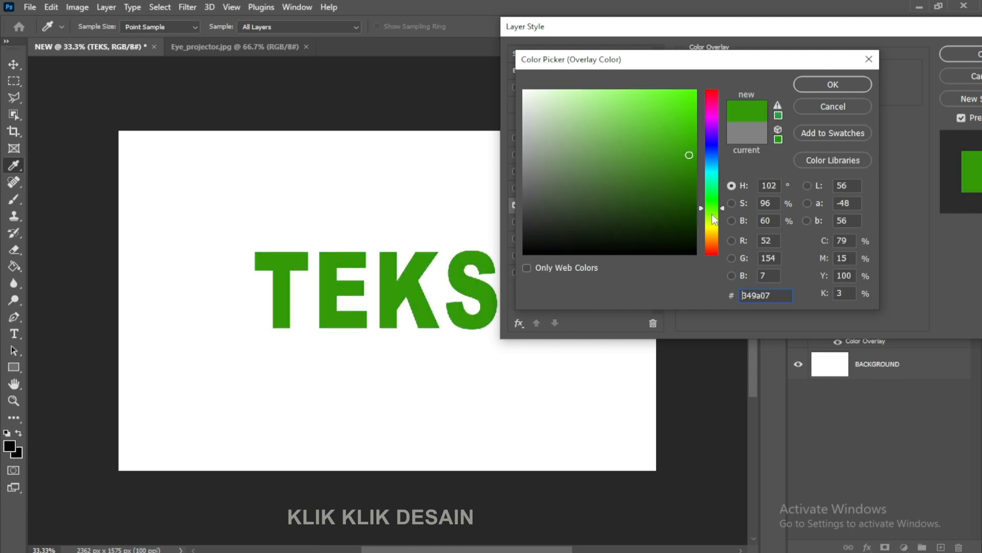
{"action": "left_click", "coordinate": [716, 158]}
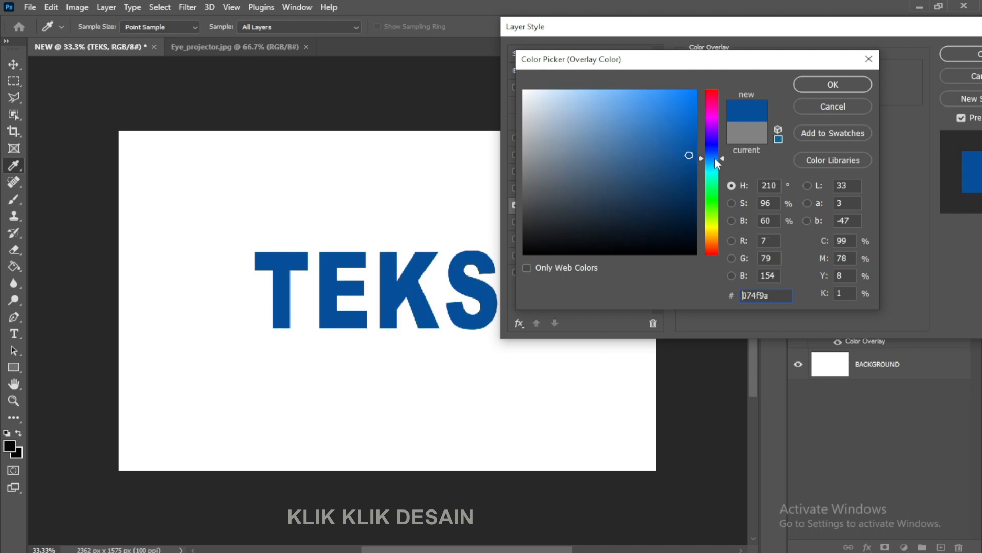
{"action": "left_click", "coordinate": [842, 85]}
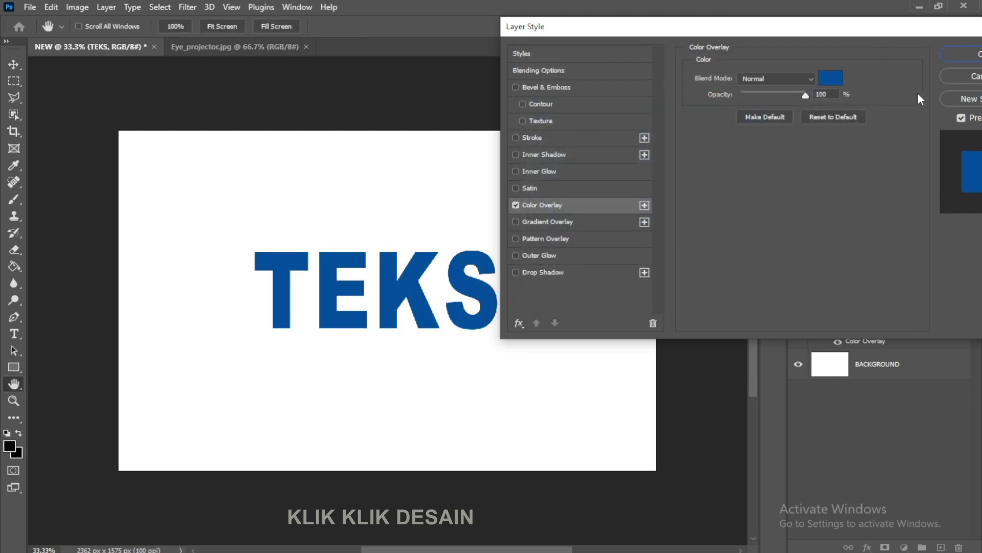
{"action": "left_click", "coordinate": [962, 60]}
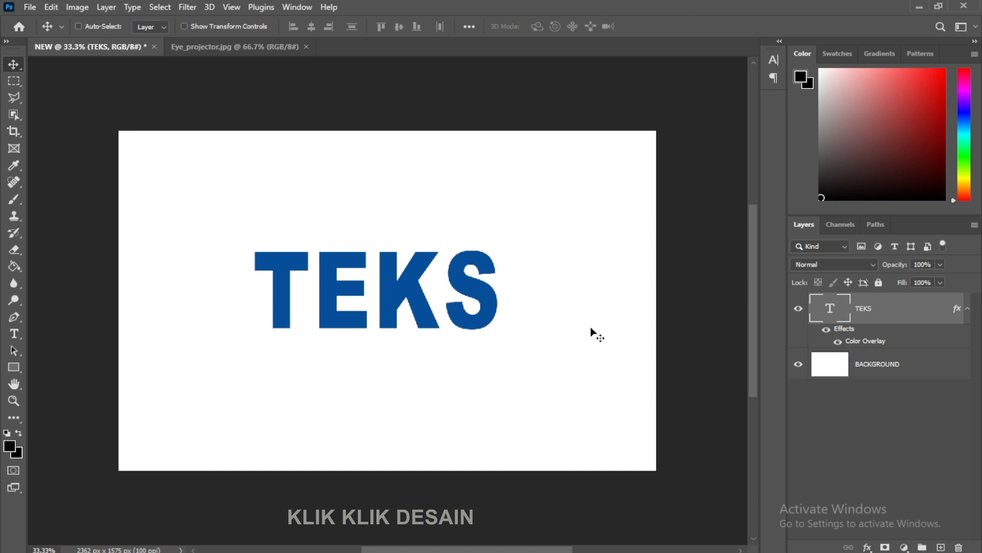
Undo the color overlay on the TEKS layer and reposition the text slightly lower near the canvas centre
{"action": "key", "text": "ctrl"}
{"action": "key", "text": "ctrl+z"}
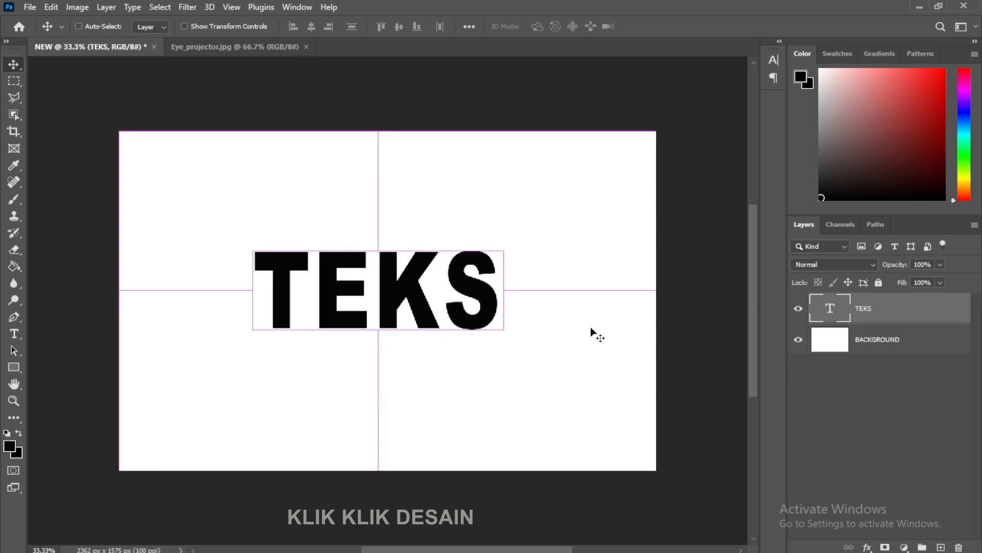
{"action": "mouse_move", "coordinate": [421, 296]}
{"action": "left_mouse_down"}
{"action": "mouse_move", "coordinate": [445, 297]}
{"action": "mouse_move", "coordinate": [414, 301]}
{"action": "left_mouse_up"}
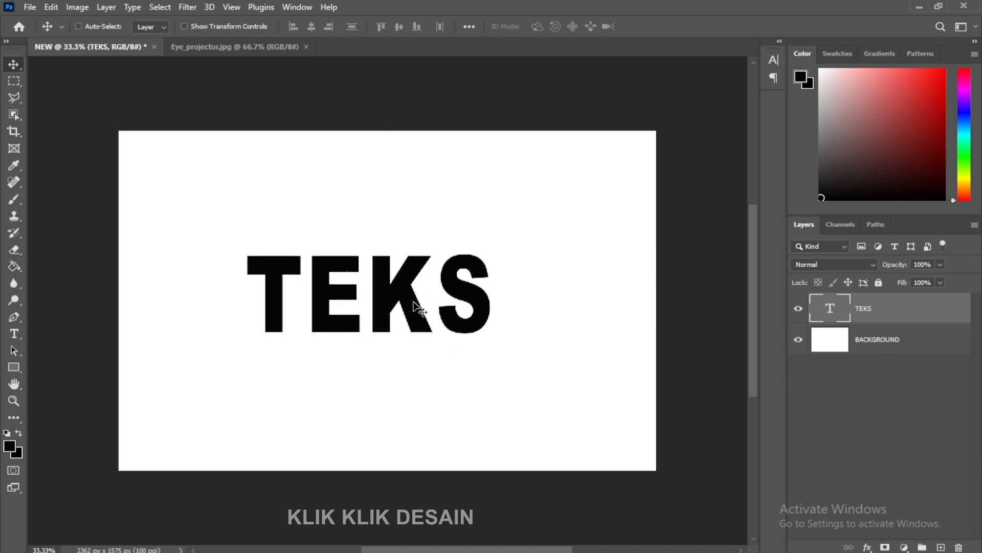
{"action": "mouse_move", "coordinate": [413, 301]}
{"action": "left_mouse_down"}
{"action": "mouse_move", "coordinate": [450, 296]}
{"action": "mouse_move", "coordinate": [429, 310]}
{"action": "left_mouse_up"}
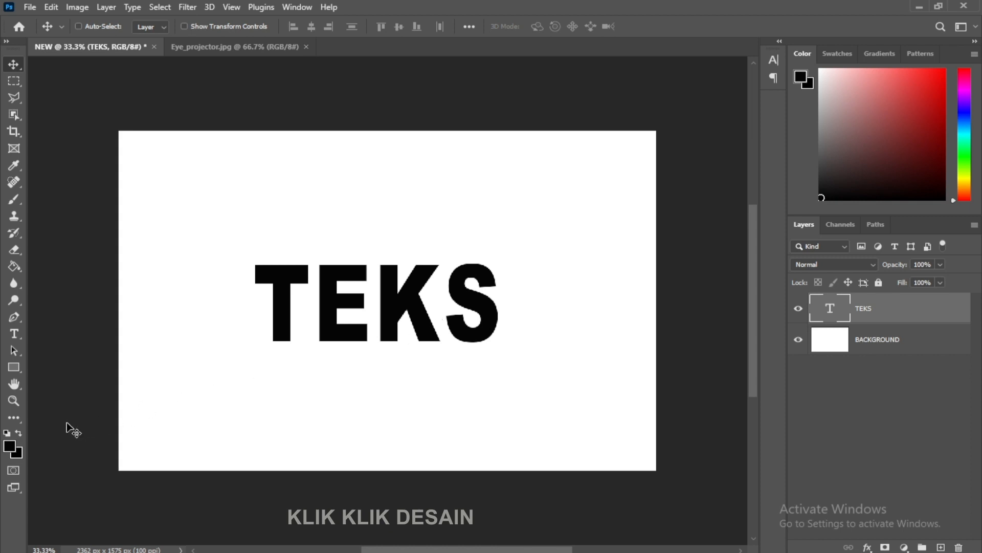
Recolor all letters of the TEKS text to blue 0144b1 with the Horizontal Type tool and commit the edit
{"action": "left_click", "coordinate": [14, 333]}
{"action": "right_click", "coordinate": [14, 333]}
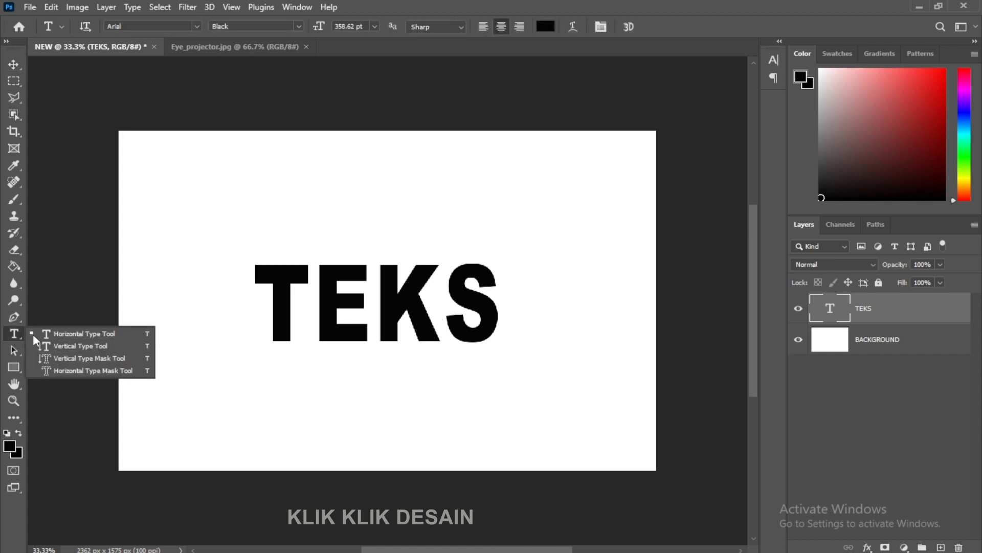
{"action": "left_click", "coordinate": [61, 333]}
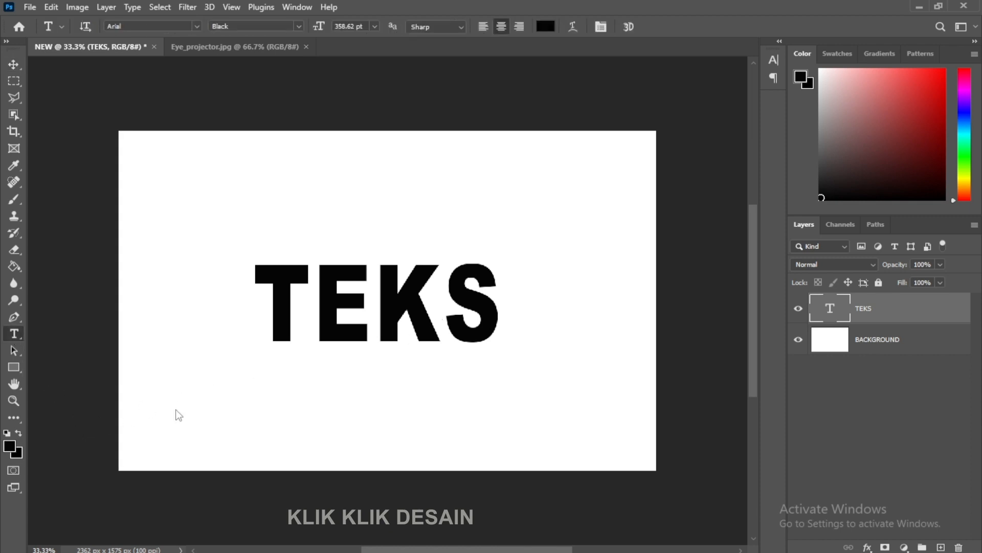
{"action": "left_click", "coordinate": [381, 307]}
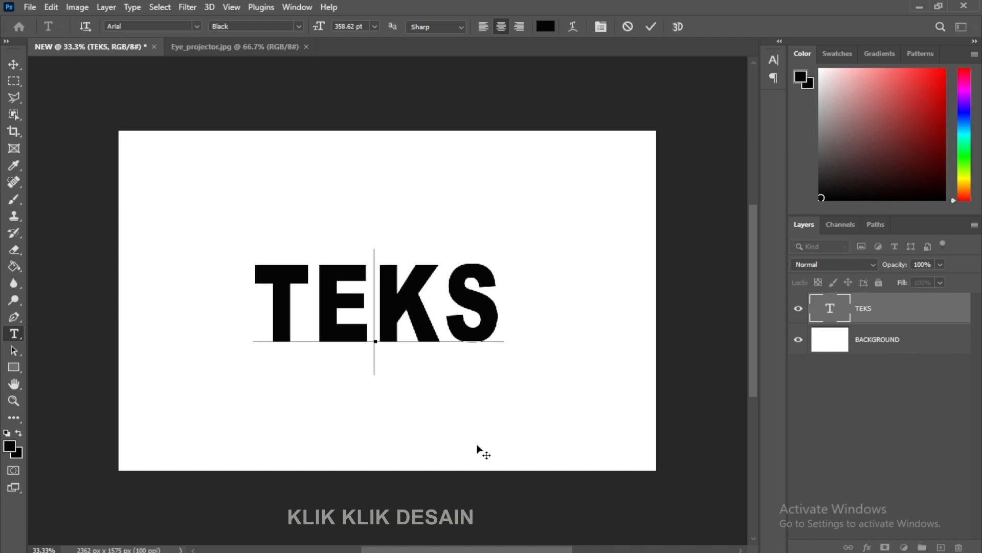
{"action": "key", "text": "ctrl+a"}
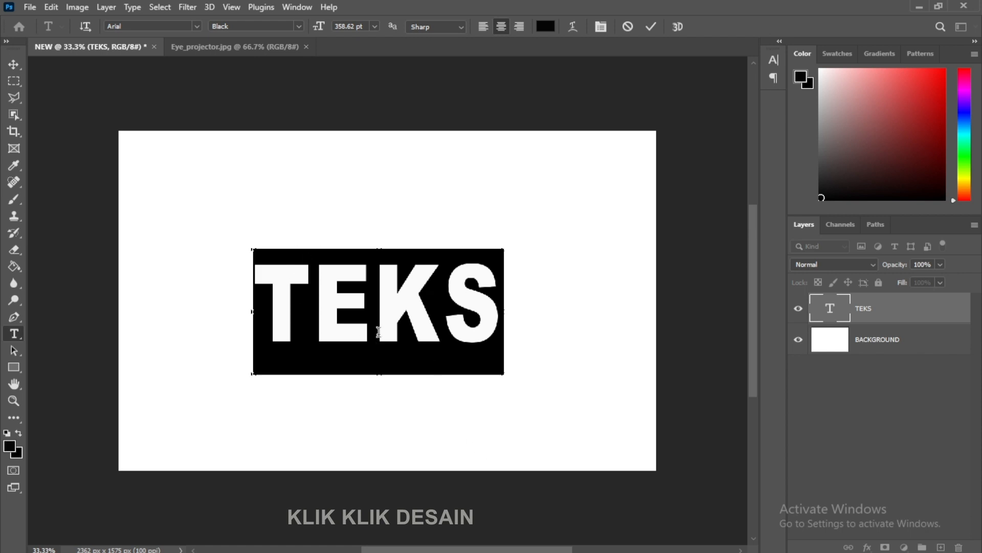
{"action": "left_click", "coordinate": [547, 27]}
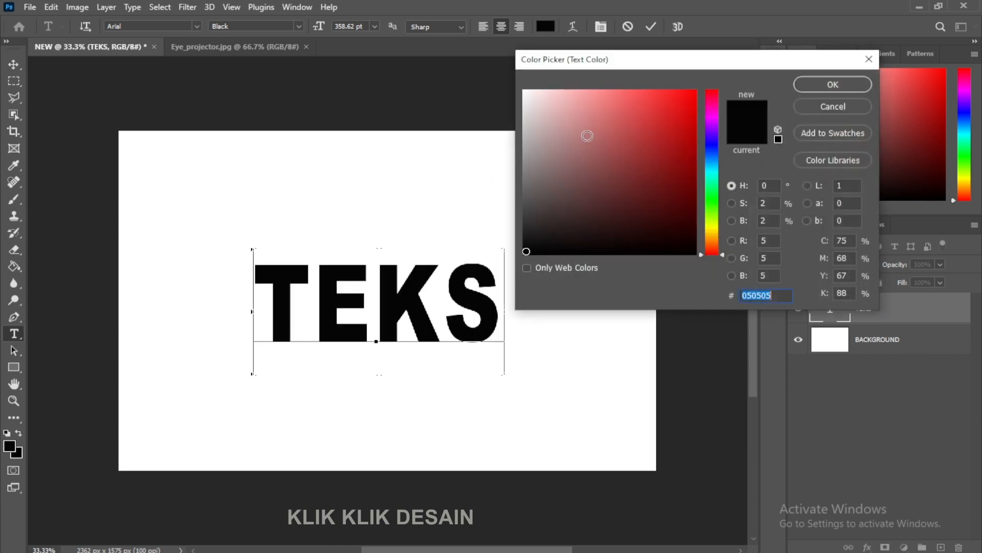
{"action": "left_click", "coordinate": [695, 140]}
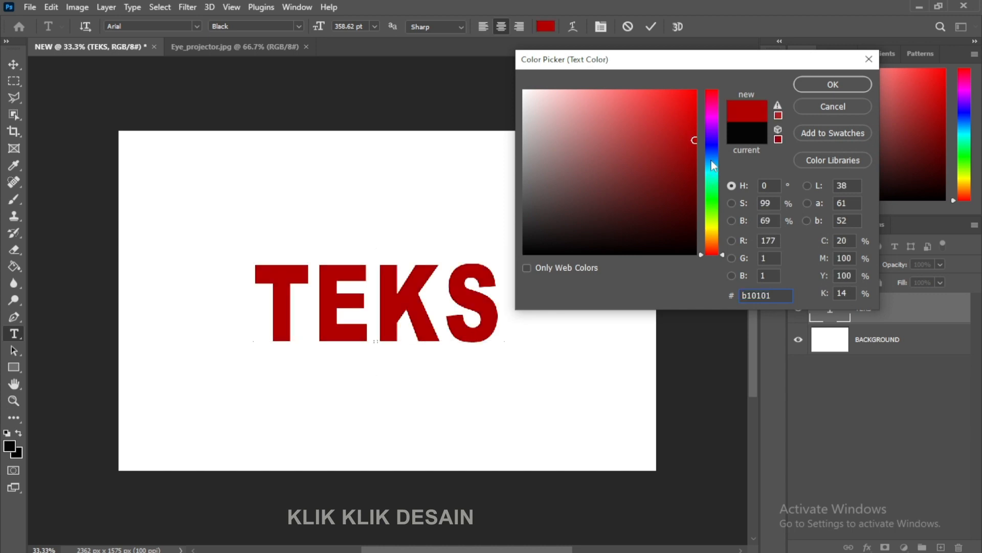
{"action": "left_click", "coordinate": [712, 150]}
{"action": "left_click", "coordinate": [716, 204]}
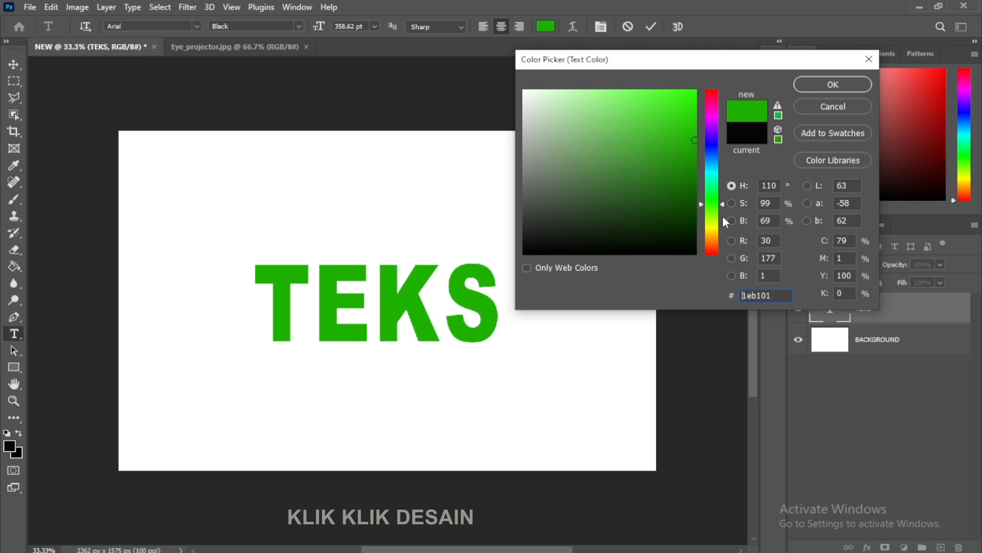
{"action": "left_click", "coordinate": [715, 155]}
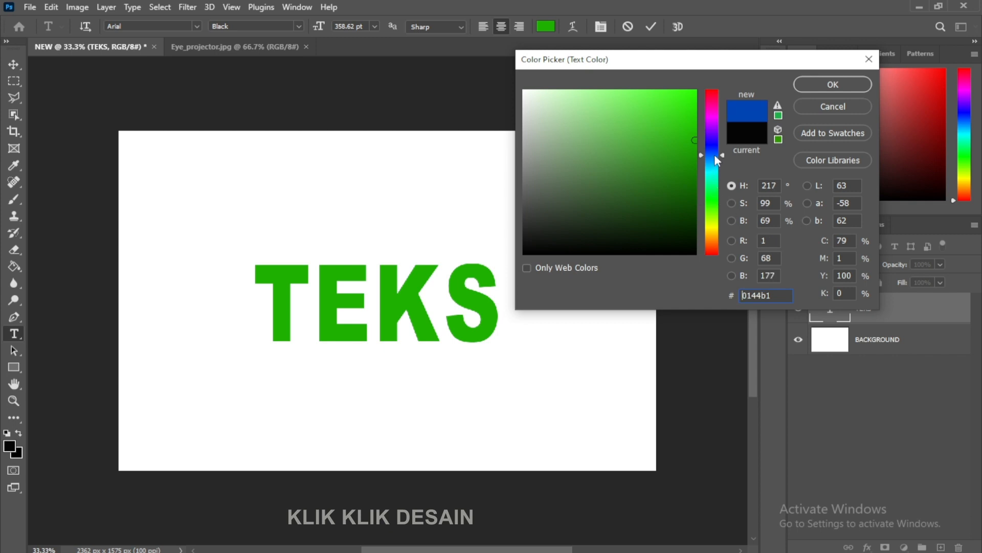
{"action": "left_click", "coordinate": [853, 82]}
{"action": "left_click", "coordinate": [17, 66]}
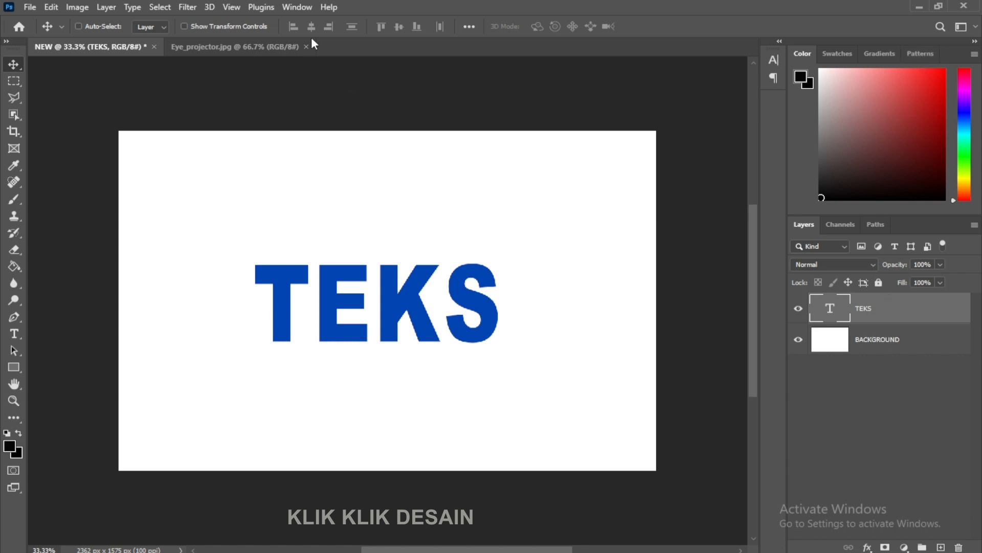
Switch the workspace to Painting and return it to Essentials (Default)
{"action": "left_click", "coordinate": [296, 7]}
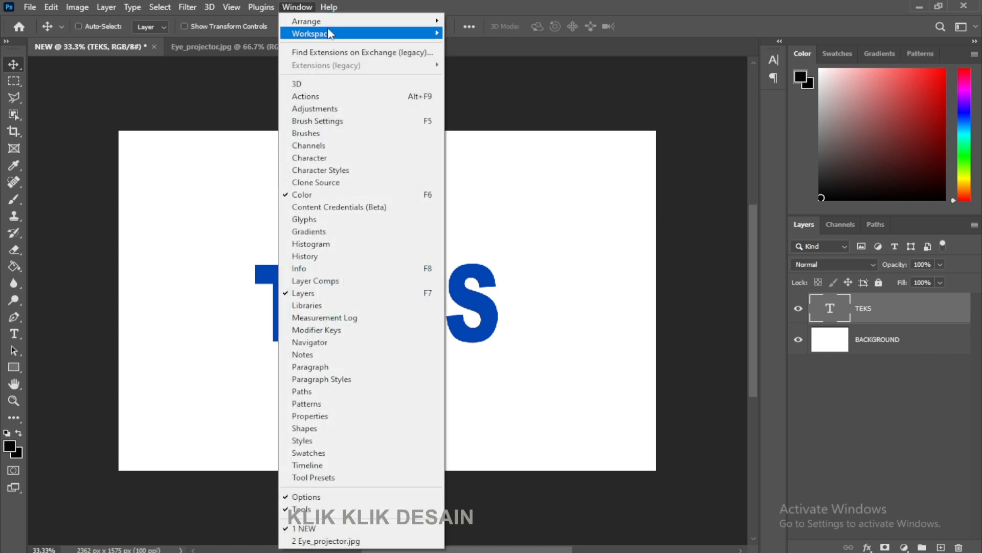
{"action": "mouse_move", "coordinate": [333, 34]}
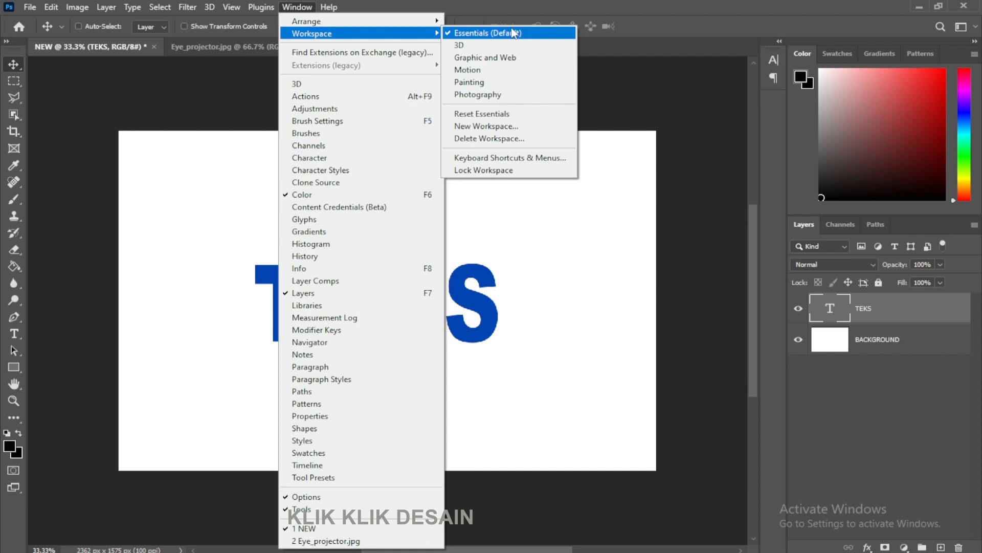
{"action": "left_click", "coordinate": [491, 82]}
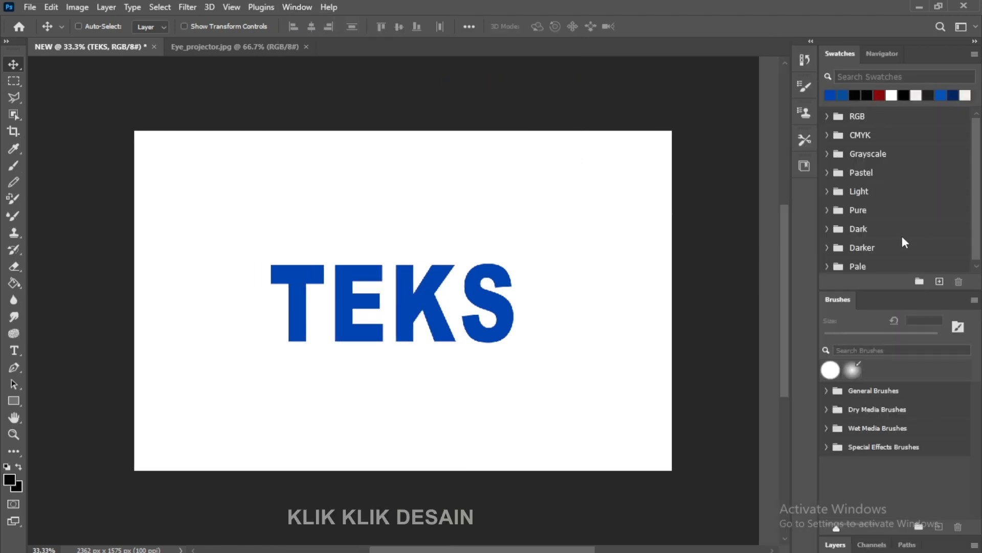
{"action": "left_click", "coordinate": [302, 7]}
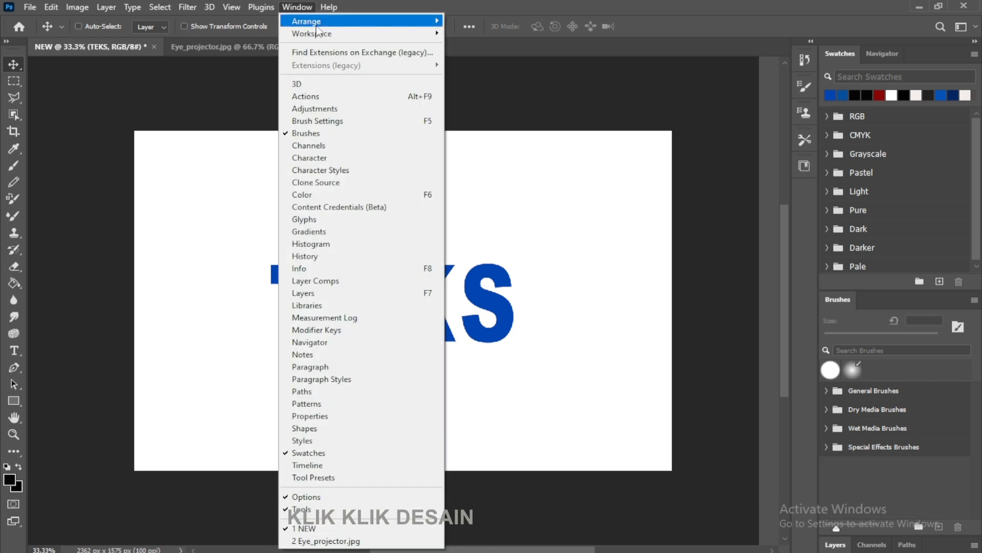
{"action": "mouse_move", "coordinate": [420, 36]}
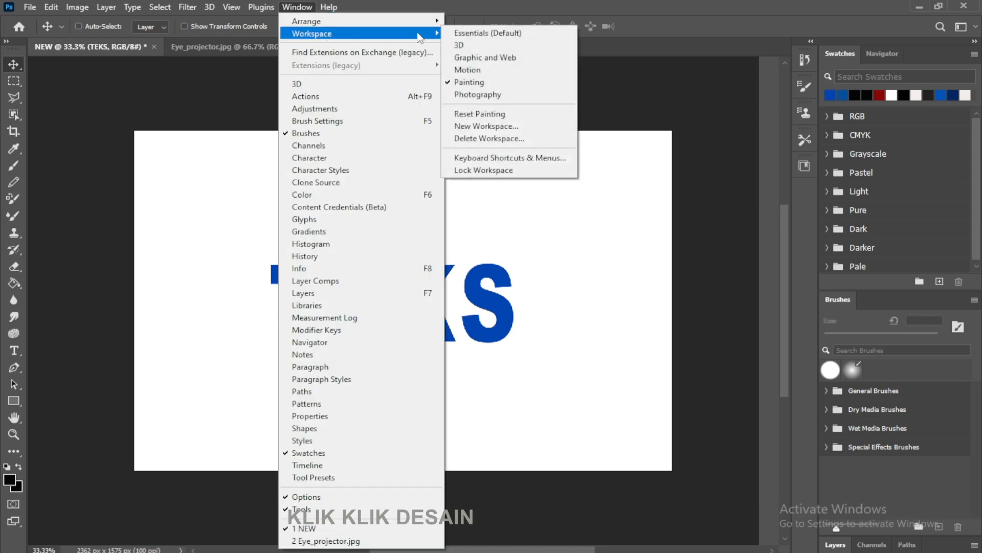
{"action": "left_click", "coordinate": [467, 32]}
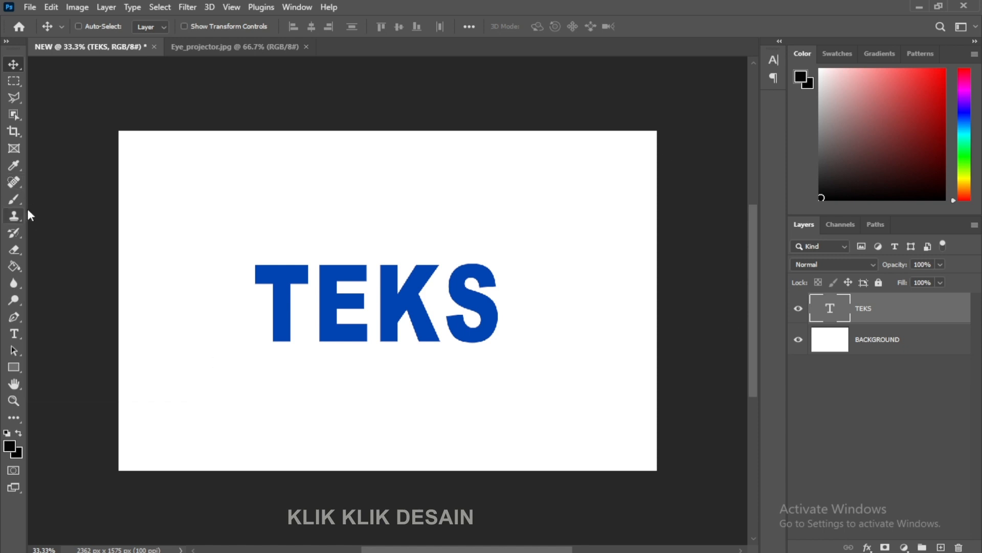
Activate the Brush tool, browse the General and Dry Media brush presets in an enlarged preset list, and choose Hard Round
{"action": "left_click", "coordinate": [14, 199]}
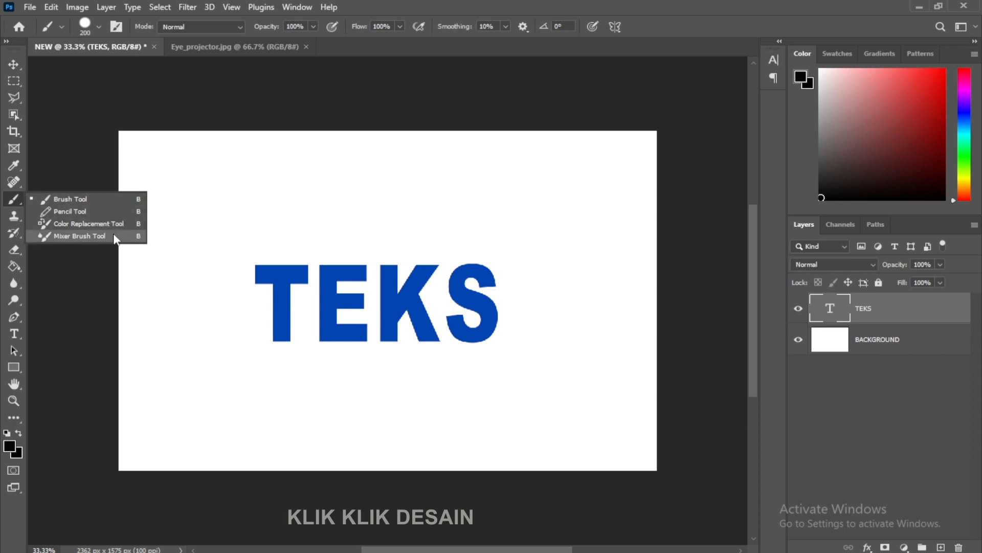
{"action": "left_click", "coordinate": [101, 199]}
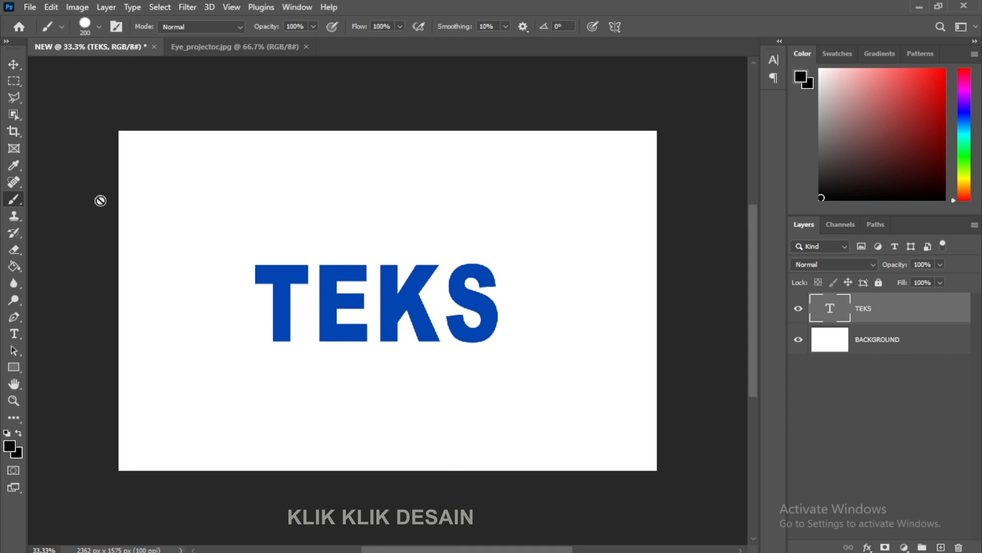
{"action": "left_click", "coordinate": [99, 28]}
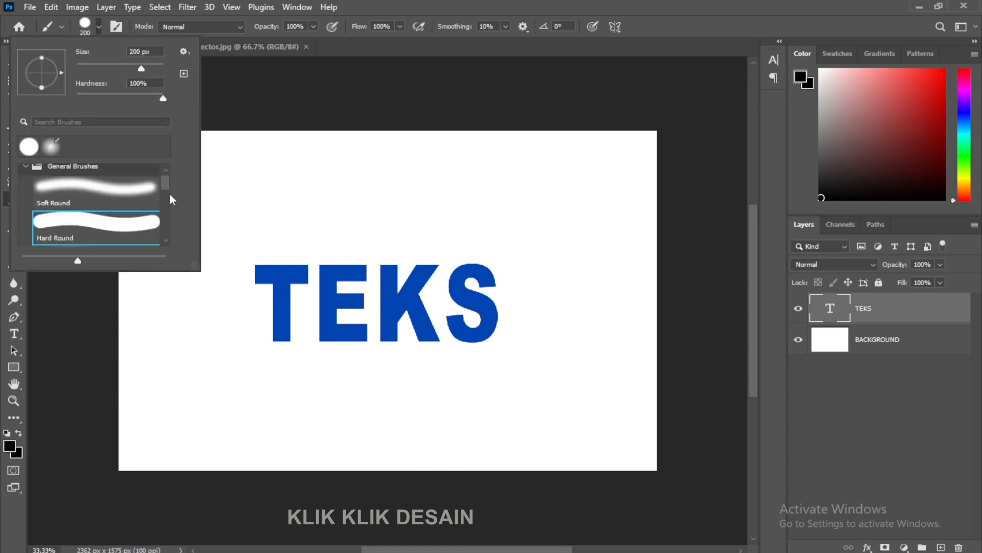
{"action": "left_click_drag", "start_coordinate": [193, 266], "coordinate": [180, 386]}
{"action": "left_click_drag", "start_coordinate": [165, 217], "coordinate": [165, 308]}
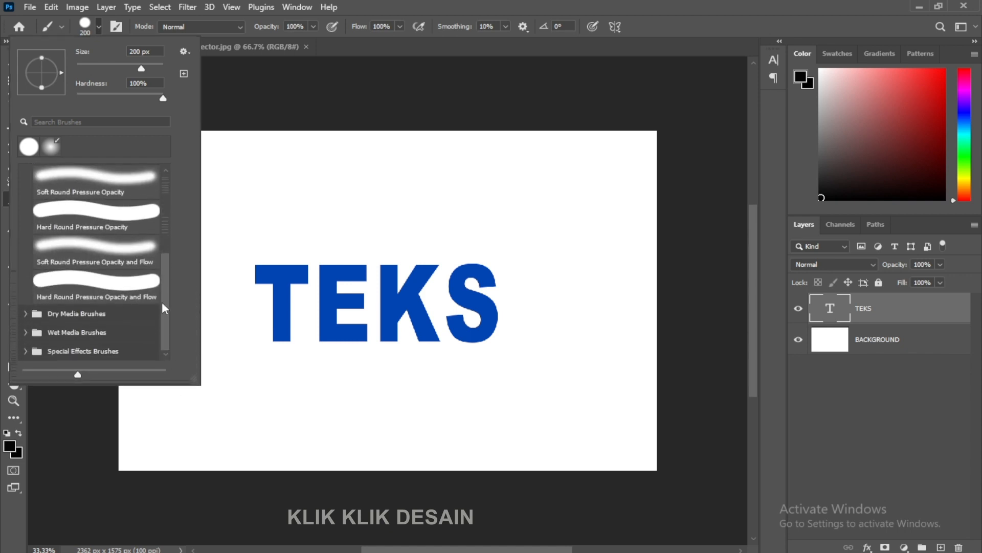
{"action": "left_click", "coordinate": [26, 314]}
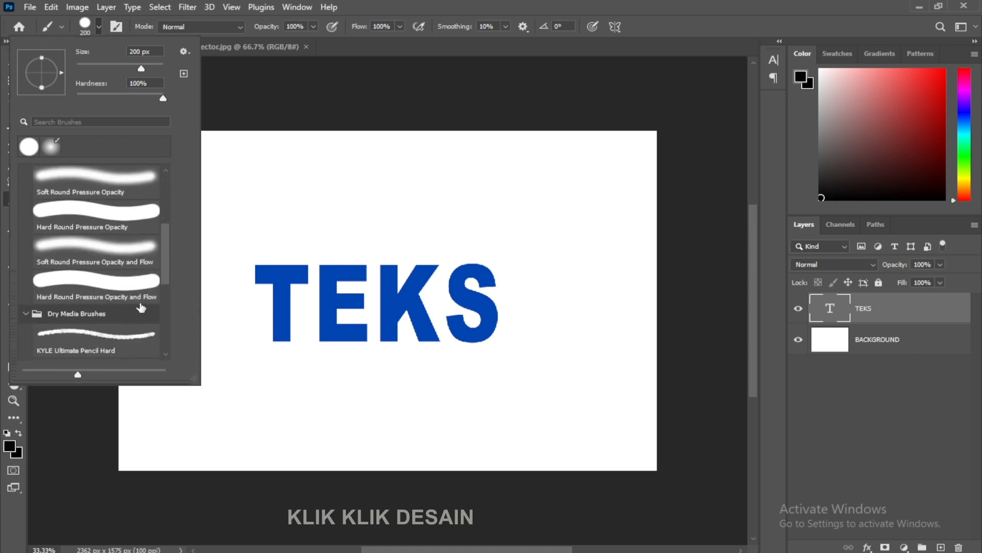
{"action": "left_click_drag", "start_coordinate": [167, 282], "coordinate": [164, 221]}
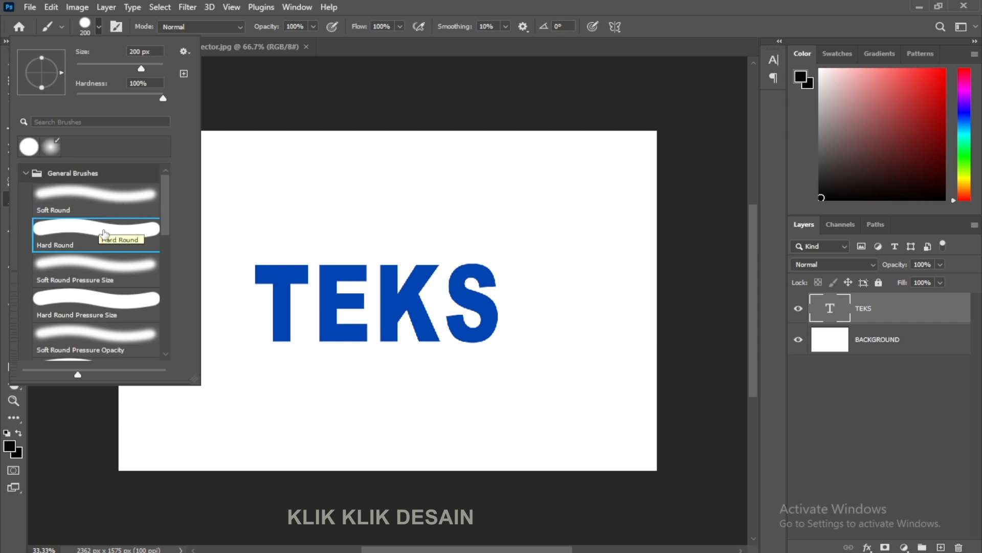
{"action": "double_click", "coordinate": [104, 234]}
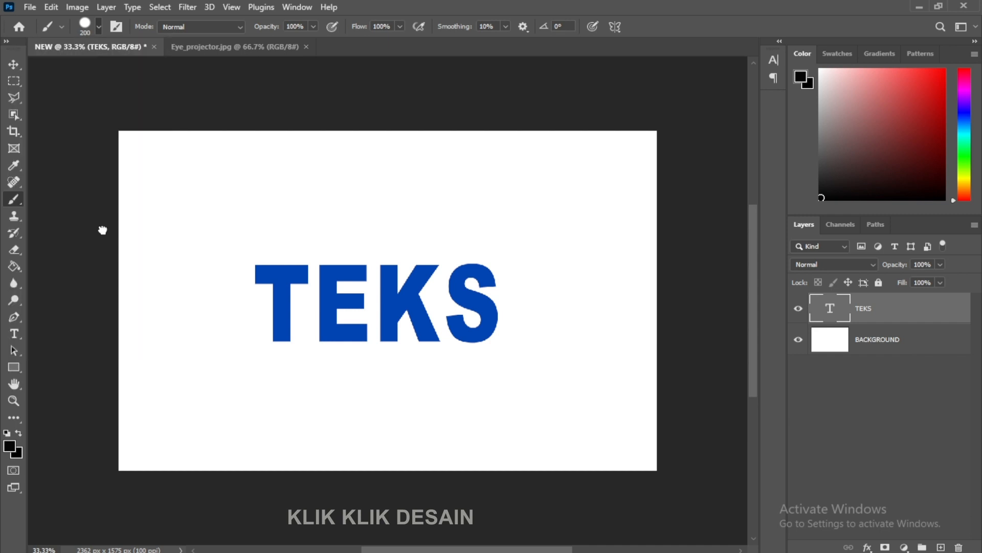
Set the foreground color to a dark red for the brush
{"action": "left_click", "coordinate": [12, 447]}
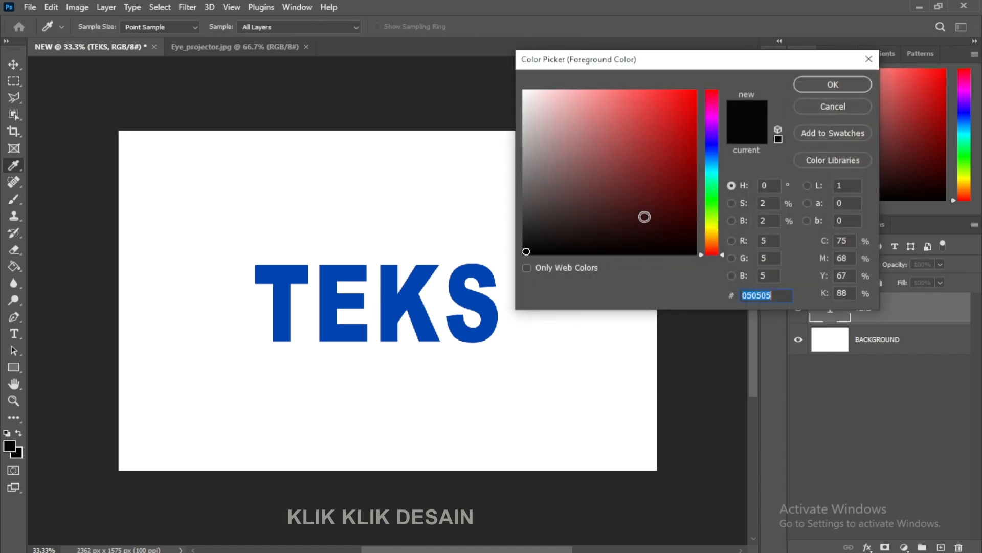
{"action": "left_click", "coordinate": [688, 148]}
{"action": "left_click", "coordinate": [833, 84]}
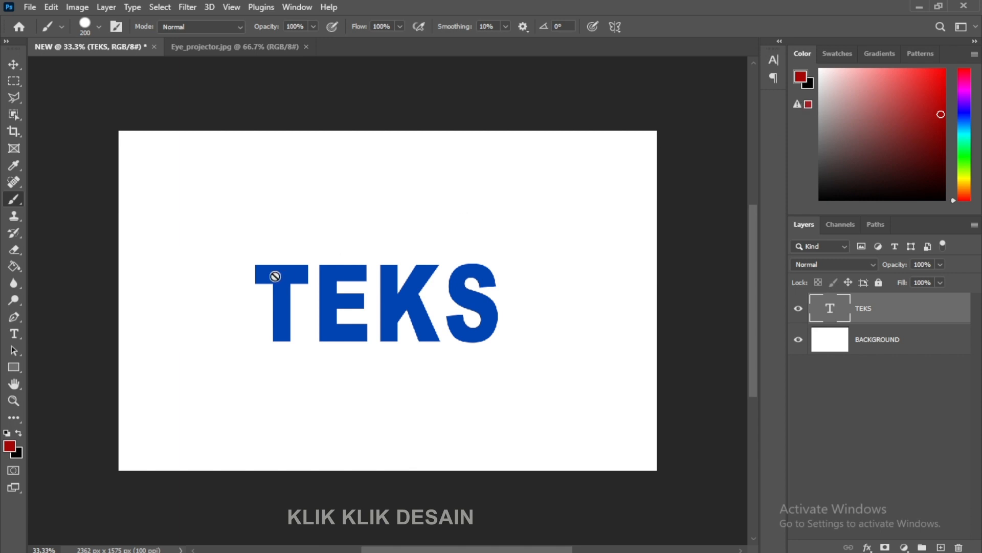
Paint a large curved dark red stroke directly on the BACKGROUND layer with the Brush tool
{"action": "right_click", "coordinate": [17, 198]}
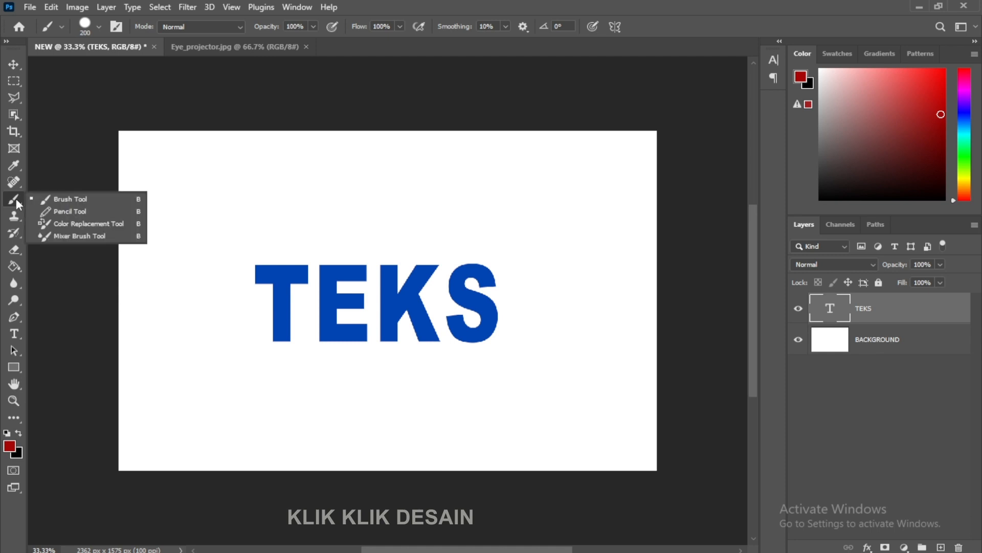
{"action": "left_click", "coordinate": [45, 200]}
{"action": "left_click", "coordinate": [916, 346]}
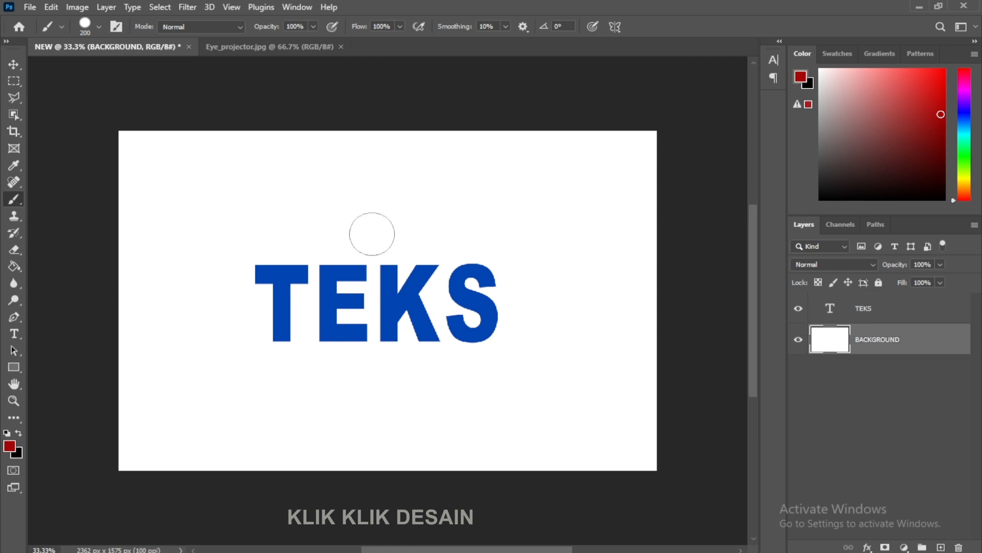
{"action": "left_click", "coordinate": [269, 195]}
{"action": "mouse_move", "coordinate": [260, 205]}
{"action": "left_mouse_down"}
{"action": "mouse_move", "coordinate": [240, 345]}
{"action": "mouse_move", "coordinate": [362, 306]}
{"action": "mouse_move", "coordinate": [430, 184]}
{"action": "mouse_move", "coordinate": [503, 211]}
{"action": "mouse_move", "coordinate": [500, 331]}
{"action": "mouse_move", "coordinate": [533, 364]}
{"action": "left_mouse_up"}
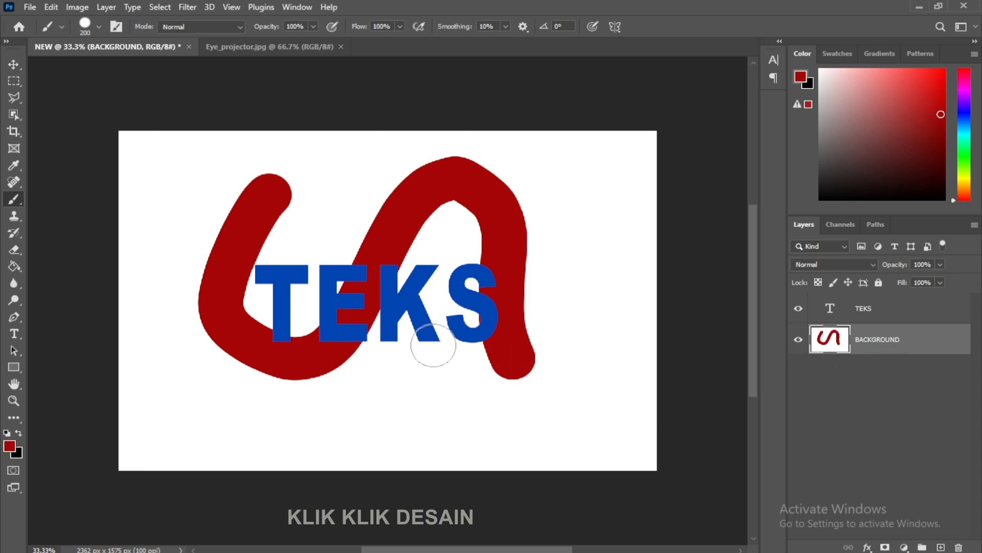
Try moving the painted BACKGROUND layer with the Move tool, and undo both the move and the brush stroke
{"action": "left_click", "coordinate": [13, 64]}
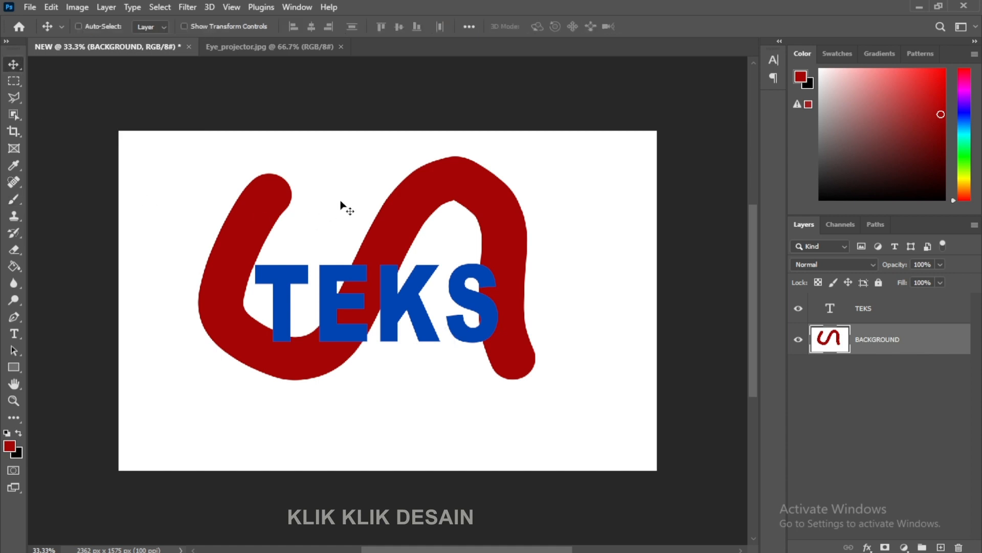
{"action": "left_click_drag", "start_coordinate": [394, 221], "coordinate": [436, 244]}
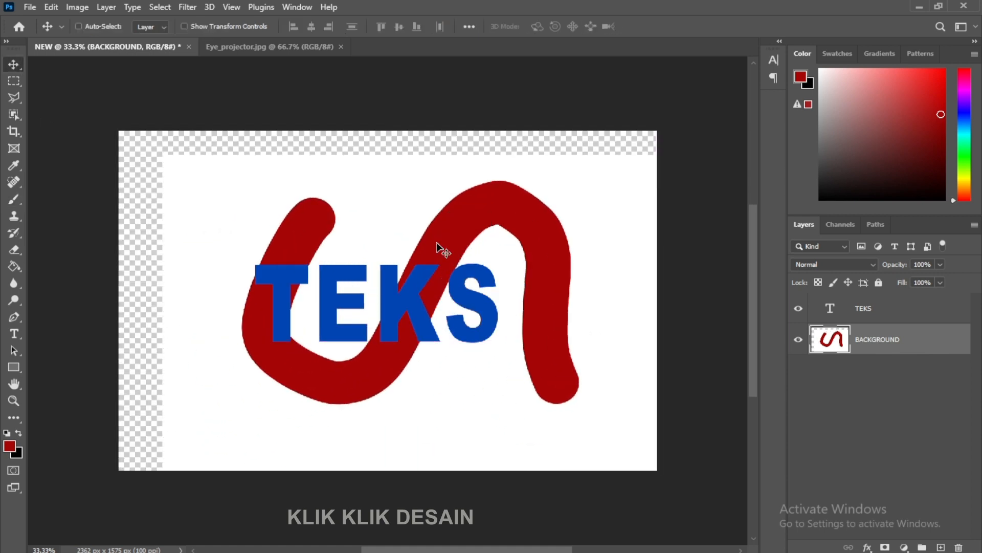
{"action": "key", "text": "ctrl+z"}
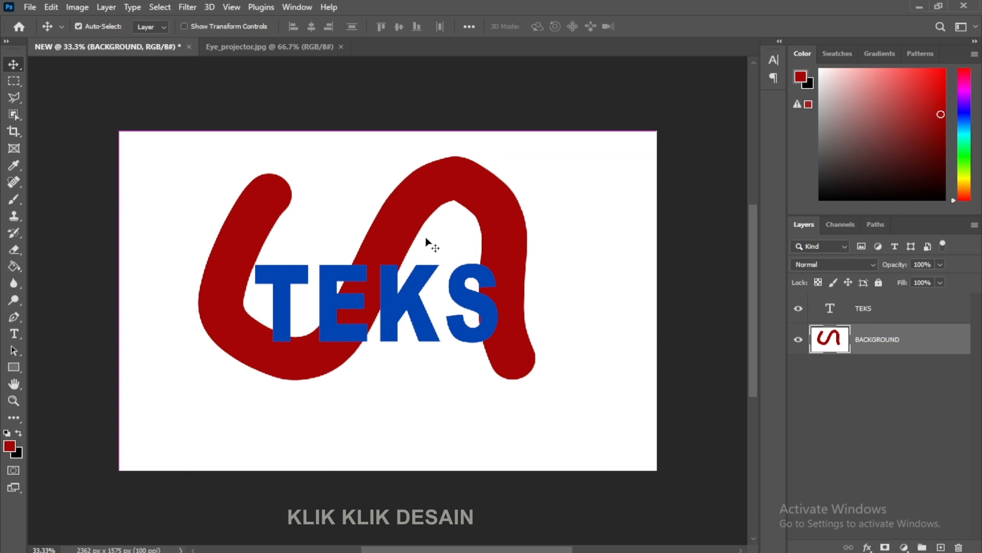
{"action": "key", "text": "ctrl+z"}
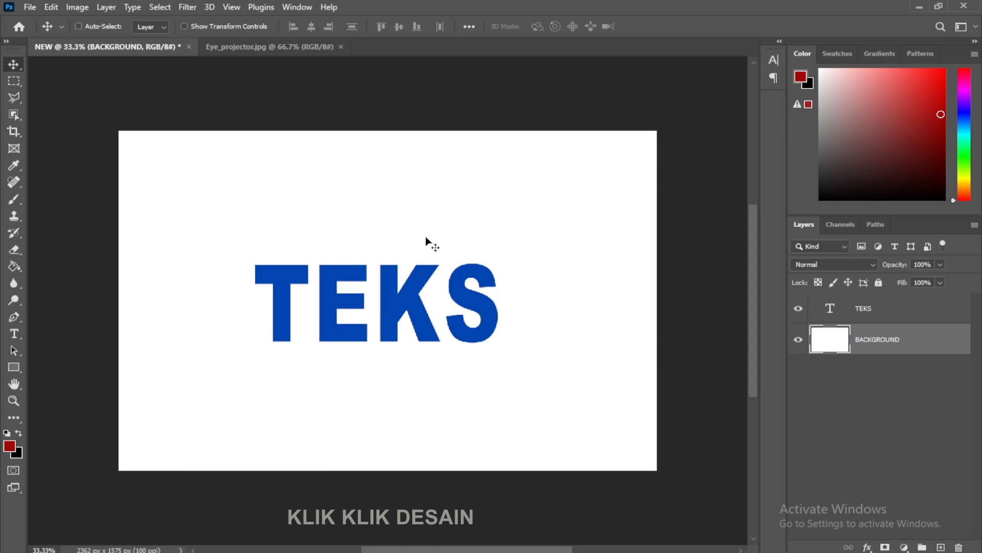
Reactivate the Brush tool, add a new layer above BACKGROUND and name it BRUSH
{"action": "left_click", "coordinate": [17, 199]}
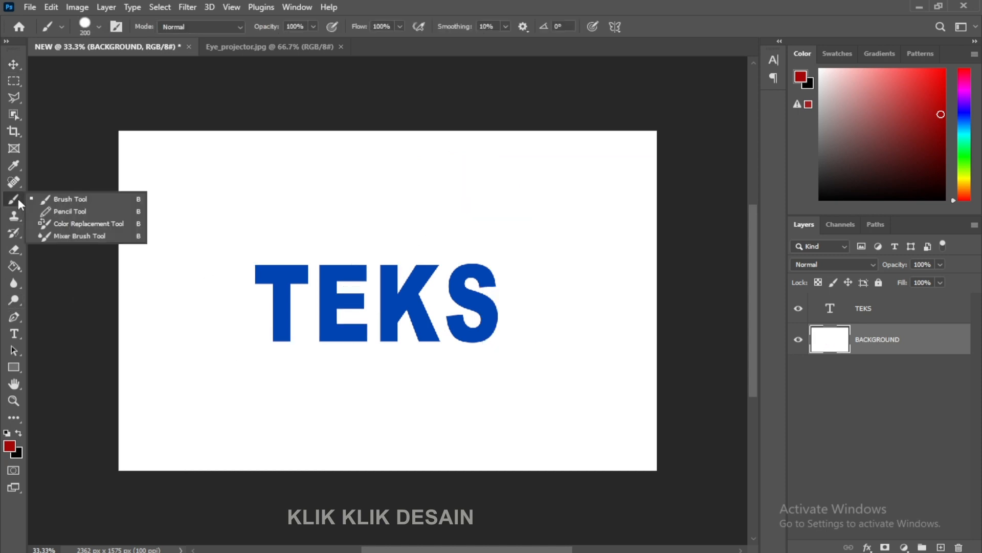
{"action": "left_click", "coordinate": [52, 197]}
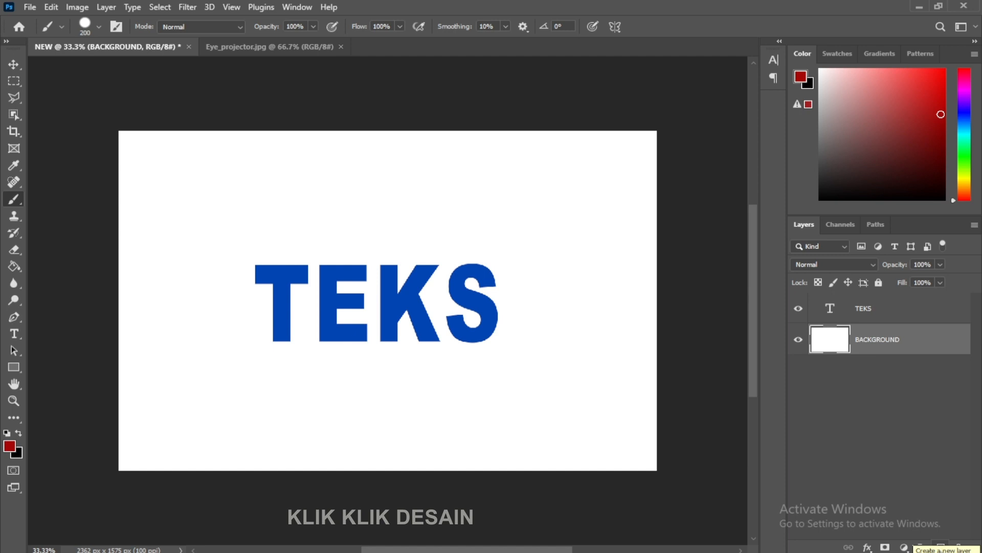
{"action": "left_click", "coordinate": [942, 547]}
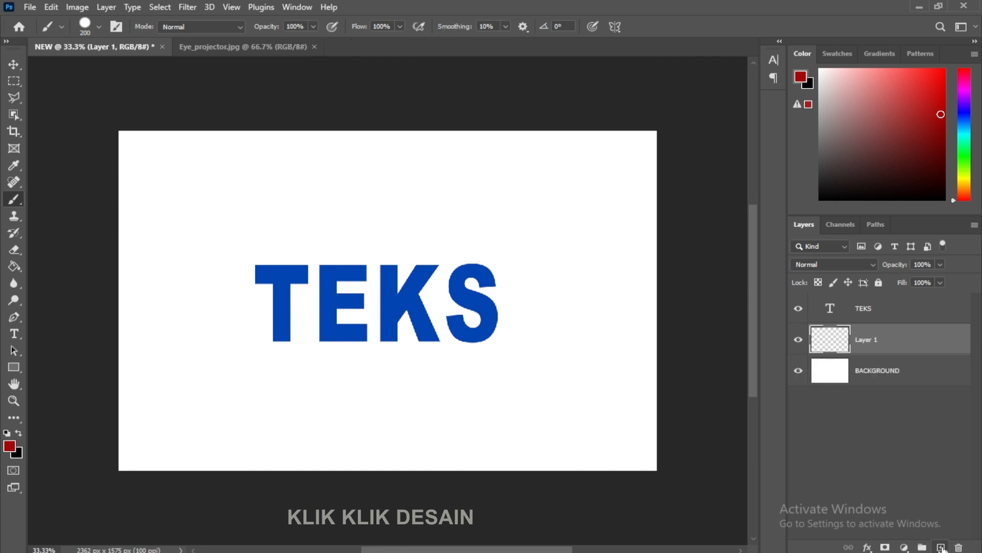
{"action": "double_click", "coordinate": [867, 341]}
{"action": "type", "text": "BRUS"}
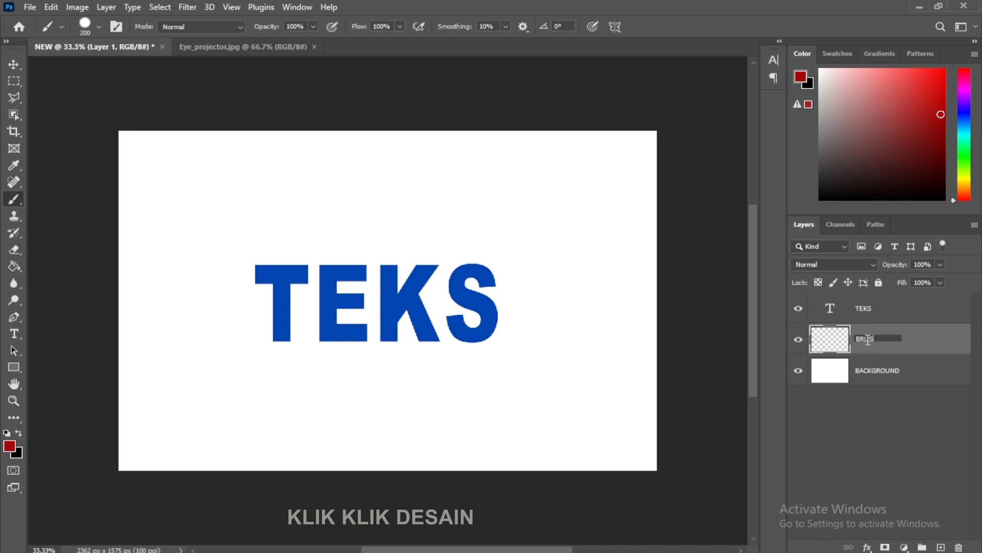
{"action": "type", "text": "H"}
{"action": "key", "text": "Return"}
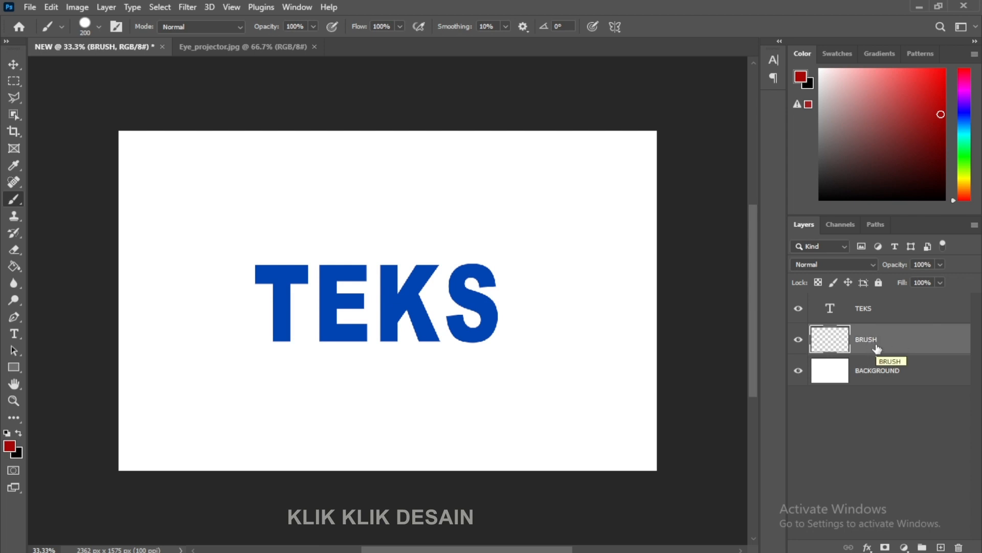
Keep the dark red foreground color and reduce the Hard Round brush size to 158 px
{"action": "right_click", "coordinate": [14, 199]}
{"action": "left_click", "coordinate": [45, 199]}
{"action": "left_click", "coordinate": [10, 446]}
{"action": "key", "text": "Return"}
{"action": "left_click", "coordinate": [100, 26]}
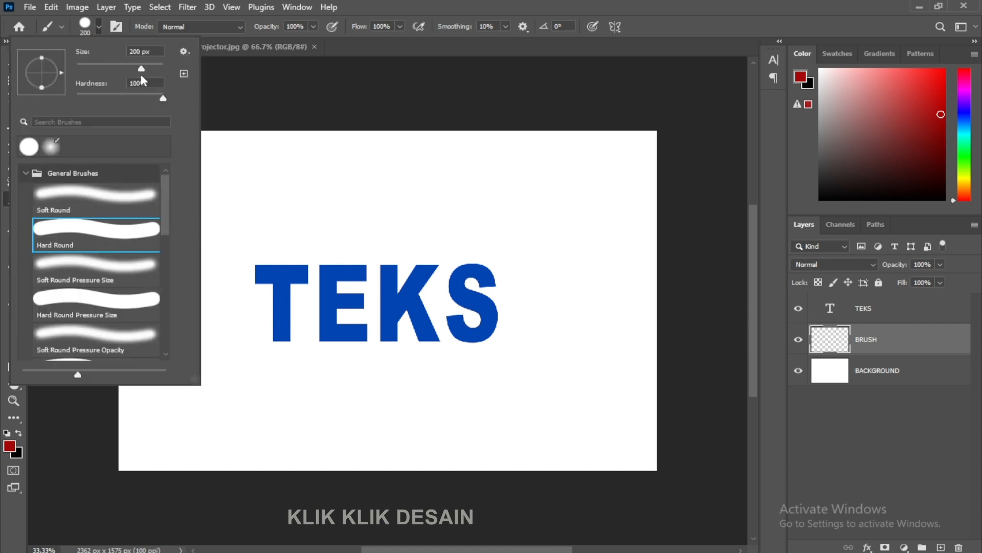
{"action": "mouse_move", "coordinate": [142, 69]}
{"action": "left_mouse_down"}
{"action": "mouse_move", "coordinate": [99, 71]}
{"action": "mouse_move", "coordinate": [144, 68]}
{"action": "mouse_move", "coordinate": [136, 71]}
{"action": "left_mouse_up"}
{"action": "key", "text": "Return"}
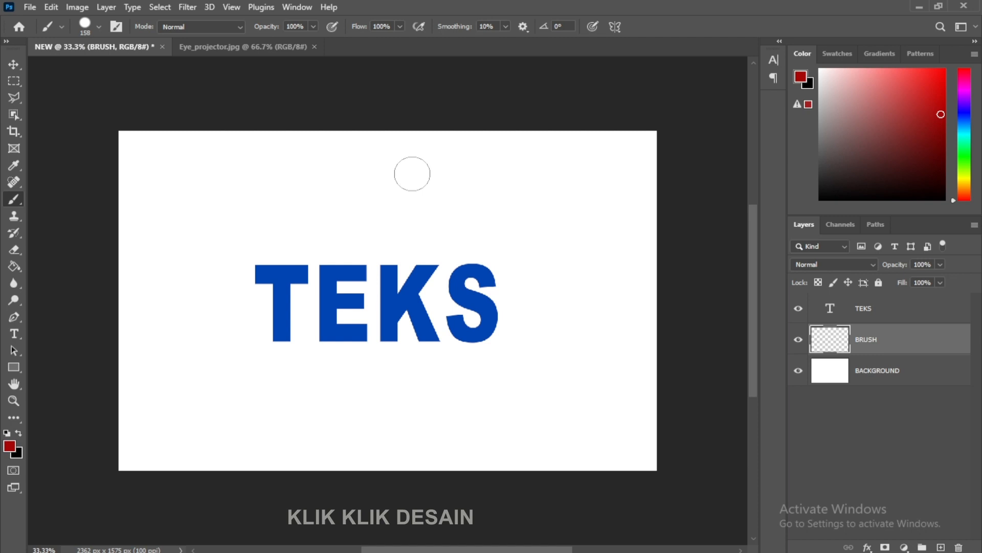
Adjust the brush size to 125 px and paint a looping dark red stroke behind the TEKS text on the BRUSH layer
{"action": "key", "text": "bracketleft"}
{"action": "key", "text": "bracketleft"}
{"action": "key", "text": "bracketleft"}
{"action": "key", "text": "bracketleft"}
{"action": "key", "text": "bracketleft"}
{"action": "key", "text": "bracketleft"}
{"action": "key", "text": "bracketleft"}
{"action": "key", "text": "bracketleft"}
{"action": "key", "text": "bracketleft"}
{"action": "key", "text": "bracketright"}
{"action": "key", "text": "bracketright"}
{"action": "key", "text": "bracketright"}
{"action": "key", "text": "bracketright"}
{"action": "key", "text": "bracketright"}
{"action": "key", "text": "bracketright"}
{"action": "key", "text": "bracketright"}
{"action": "key", "text": "bracketright"}
{"action": "key", "text": "bracketleft"}
{"action": "mouse_move", "coordinate": [190, 250]}
{"action": "left_mouse_down"}
{"action": "mouse_move", "coordinate": [253, 188]}
{"action": "mouse_move", "coordinate": [348, 222]}
{"action": "mouse_move", "coordinate": [342, 369]}
{"action": "mouse_move", "coordinate": [299, 384]}
{"action": "mouse_move", "coordinate": [290, 335]}
{"action": "mouse_move", "coordinate": [341, 263]}
{"action": "mouse_move", "coordinate": [409, 220]}
{"action": "left_mouse_up"}
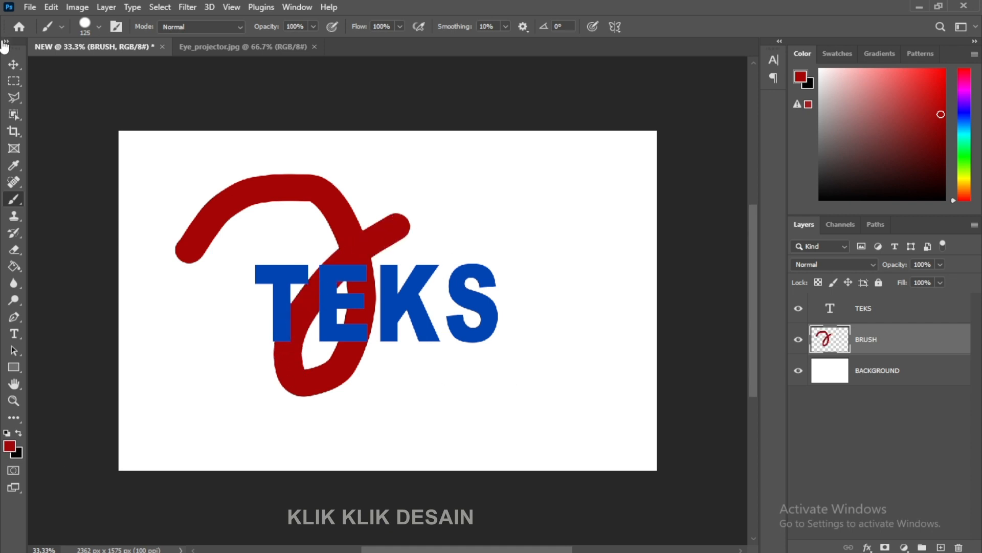
Move the brush stroke right and slightly down with the Move tool, and nudge the TEKS text slightly upward
{"action": "left_click", "coordinate": [14, 64]}
{"action": "mouse_move", "coordinate": [443, 283]}
{"action": "left_mouse_down"}
{"action": "mouse_move", "coordinate": [473, 297]}
{"action": "mouse_move", "coordinate": [357, 262]}
{"action": "mouse_move", "coordinate": [512, 248]}
{"action": "mouse_move", "coordinate": [499, 305]}
{"action": "mouse_move", "coordinate": [336, 339]}
{"action": "mouse_move", "coordinate": [381, 240]}
{"action": "mouse_move", "coordinate": [472, 296]}
{"action": "mouse_move", "coordinate": [423, 292]}
{"action": "mouse_move", "coordinate": [498, 248]}
{"action": "mouse_move", "coordinate": [360, 315]}
{"action": "mouse_move", "coordinate": [417, 261]}
{"action": "mouse_move", "coordinate": [489, 264]}
{"action": "mouse_move", "coordinate": [389, 246]}
{"action": "mouse_move", "coordinate": [404, 275]}
{"action": "mouse_move", "coordinate": [416, 237]}
{"action": "mouse_move", "coordinate": [420, 282]}
{"action": "left_mouse_up"}
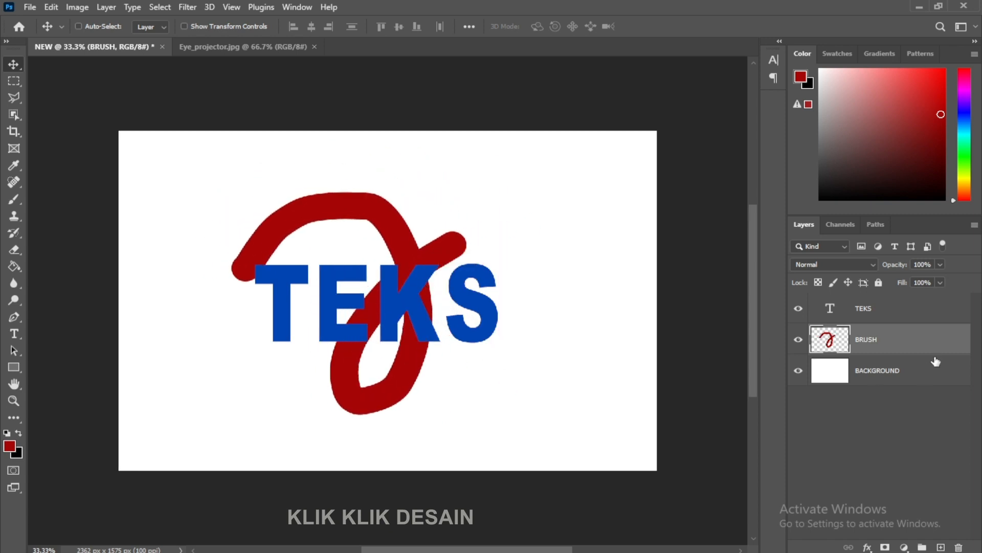
{"action": "left_click", "coordinate": [900, 315]}
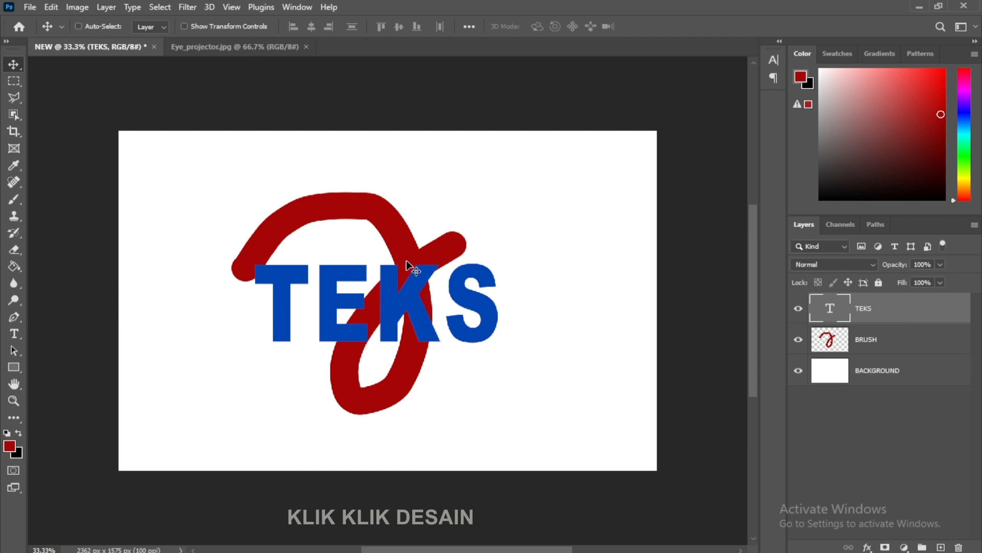
{"action": "mouse_move", "coordinate": [407, 260]}
{"action": "left_mouse_down"}
{"action": "mouse_move", "coordinate": [353, 261]}
{"action": "mouse_move", "coordinate": [407, 258]}
{"action": "left_mouse_up"}
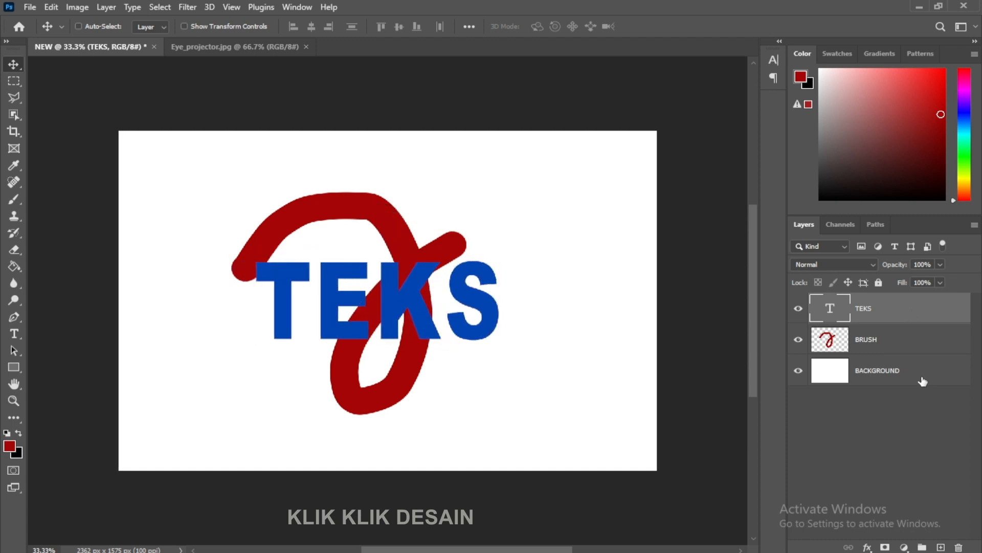
Place the BRUSH layer above the TEKS layer and reposition the stroke over the text
{"action": "left_click", "coordinate": [906, 347]}
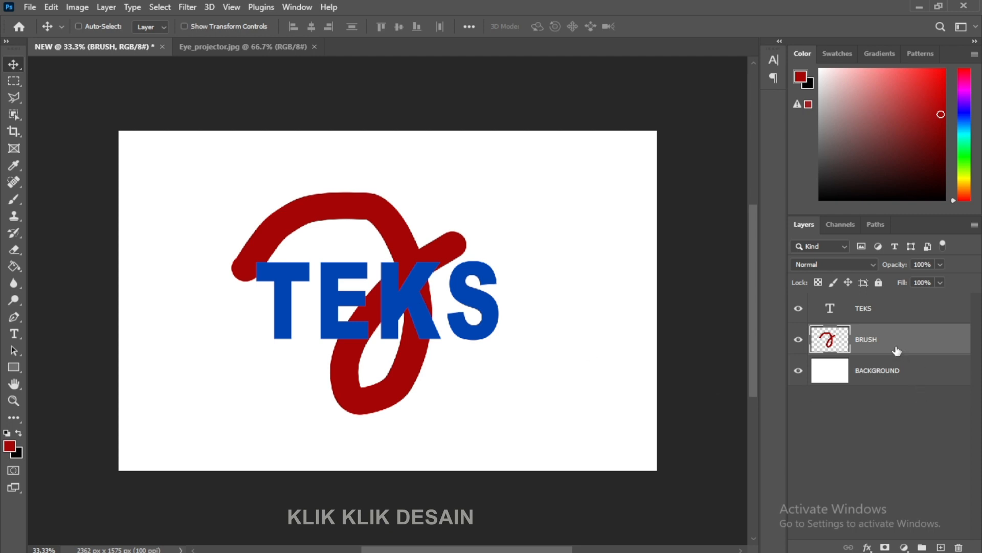
{"action": "left_click_drag", "start_coordinate": [896, 351], "coordinate": [894, 300]}
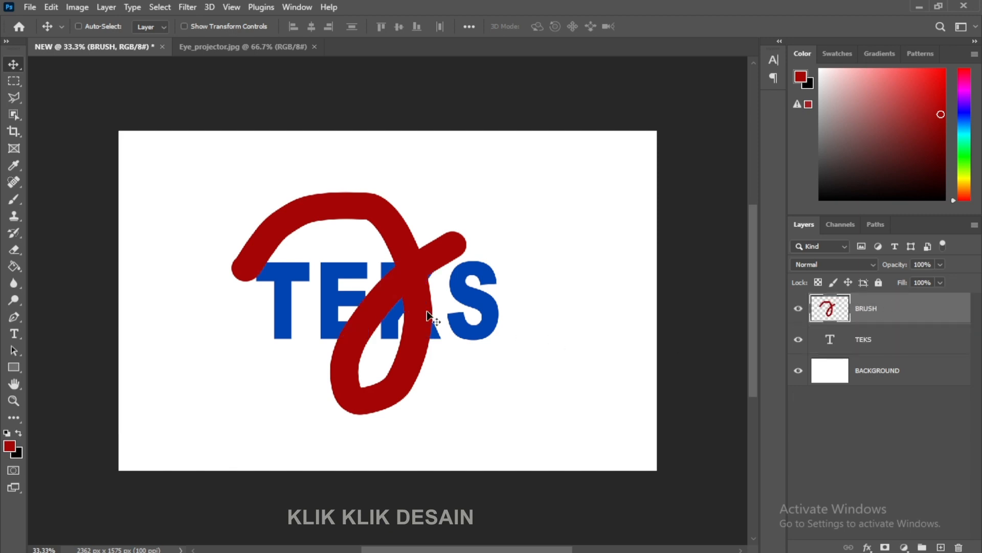
{"action": "mouse_move", "coordinate": [408, 285]}
{"action": "left_mouse_down"}
{"action": "mouse_move", "coordinate": [385, 294]}
{"action": "mouse_move", "coordinate": [437, 290]}
{"action": "mouse_move", "coordinate": [469, 269]}
{"action": "left_mouse_up"}
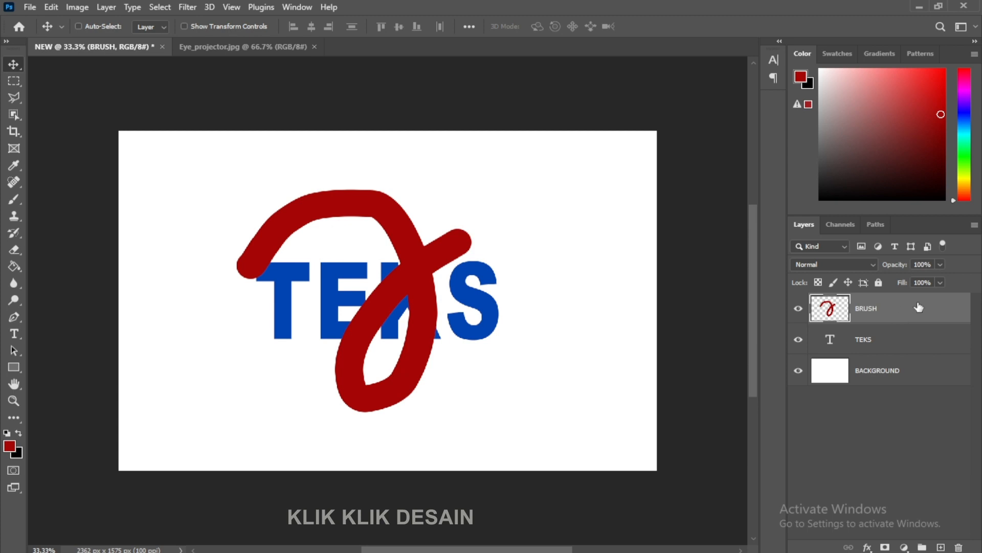
{"action": "mouse_move", "coordinate": [398, 293]}
{"action": "left_mouse_down"}
{"action": "mouse_move", "coordinate": [281, 283]}
{"action": "mouse_move", "coordinate": [450, 307]}
{"action": "mouse_move", "coordinate": [430, 314]}
{"action": "mouse_move", "coordinate": [365, 281]}
{"action": "mouse_move", "coordinate": [417, 294]}
{"action": "left_mouse_up"}
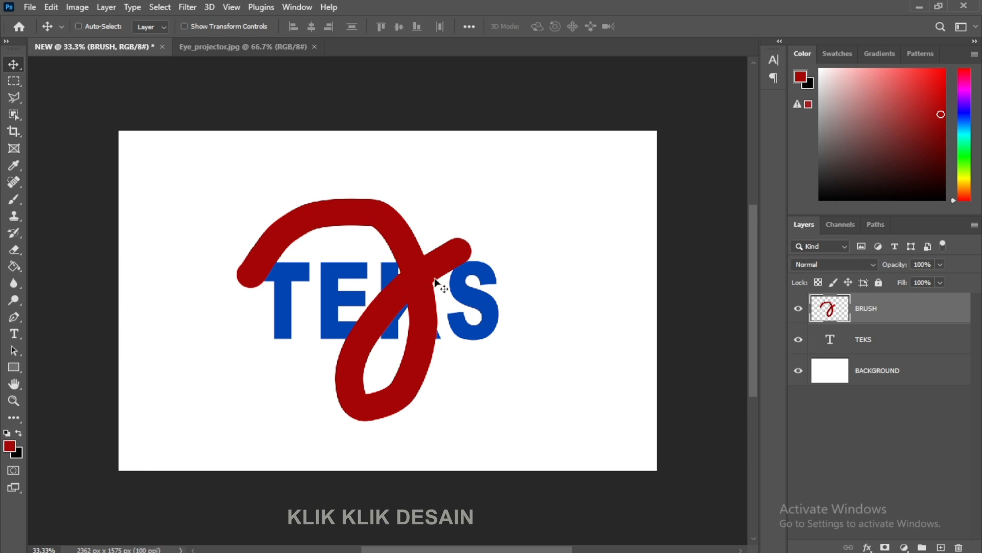
Apply a Color Overlay layer style in pink ce0b8c to the BRUSH layer
{"action": "right_click", "coordinate": [919, 311]}
{"action": "key", "text": "Escape"}
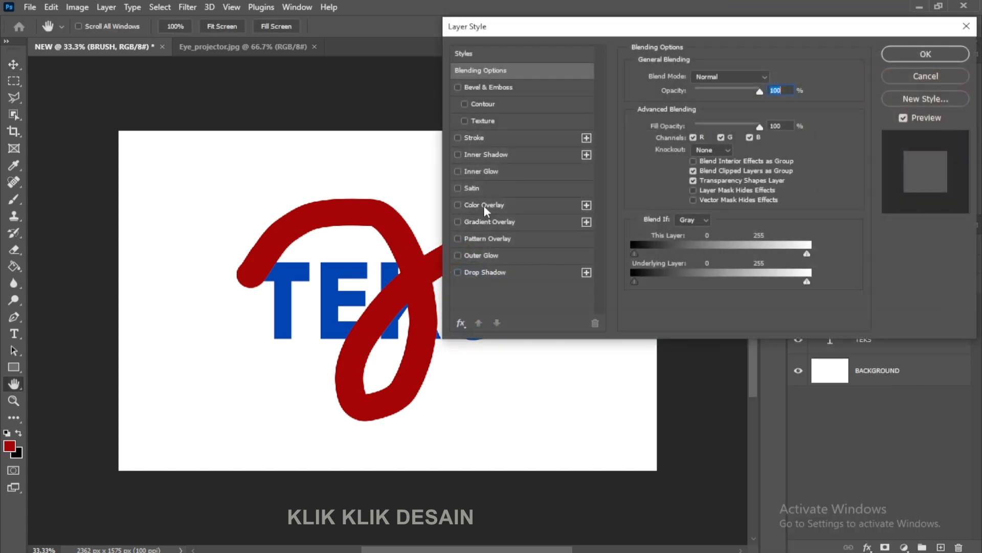
{"action": "left_click", "coordinate": [483, 205]}
{"action": "left_click", "coordinate": [773, 78]}
{"action": "left_click", "coordinate": [532, 225]}
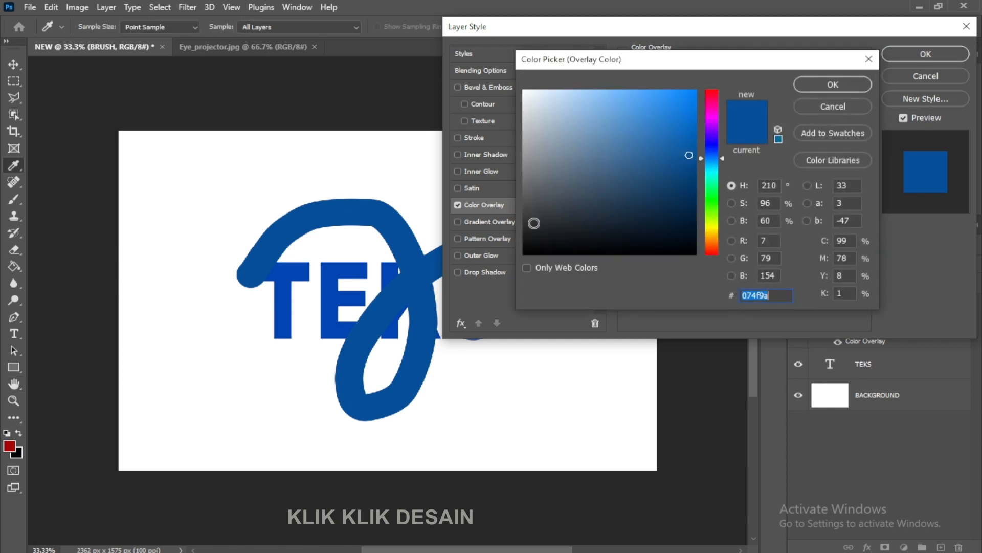
{"action": "left_click", "coordinate": [712, 200]}
{"action": "left_click", "coordinate": [687, 122]}
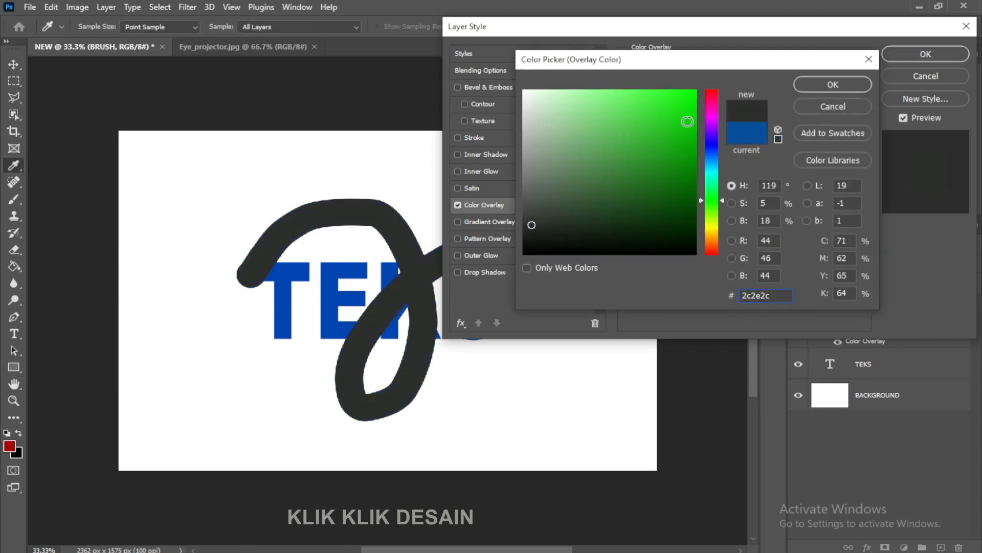
{"action": "left_click", "coordinate": [717, 116]}
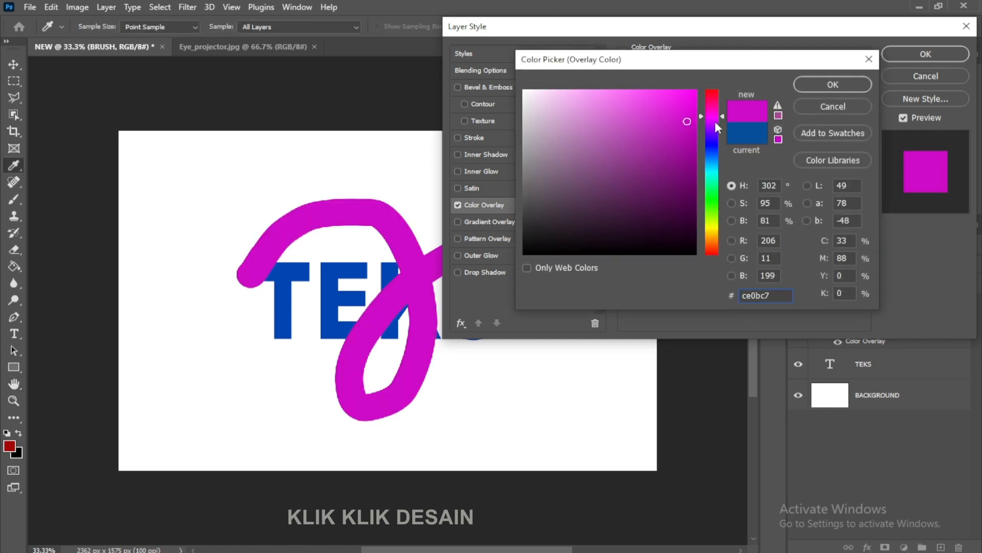
{"action": "left_click", "coordinate": [714, 108]}
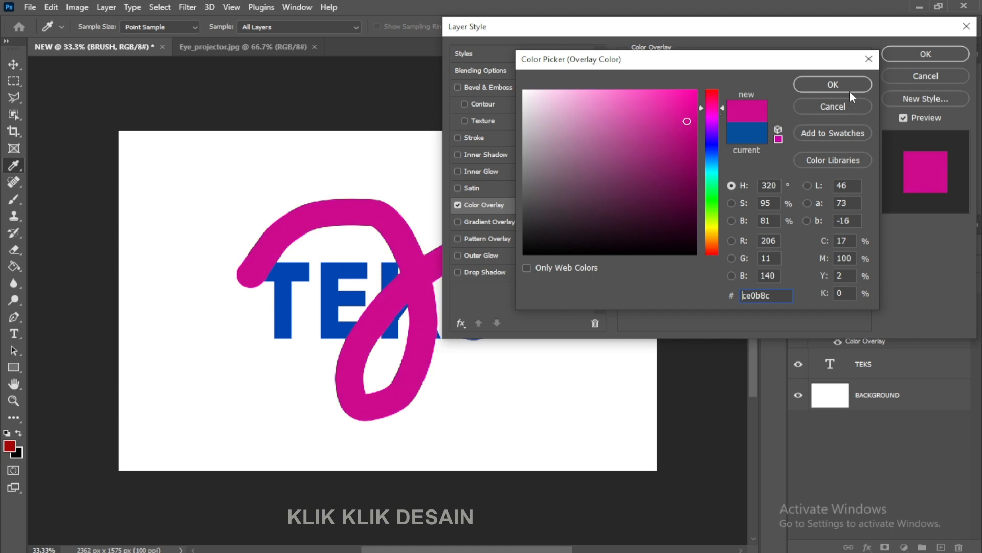
{"action": "left_click", "coordinate": [833, 85]}
{"action": "left_click", "coordinate": [914, 57]}
{"action": "key", "text": "v"}
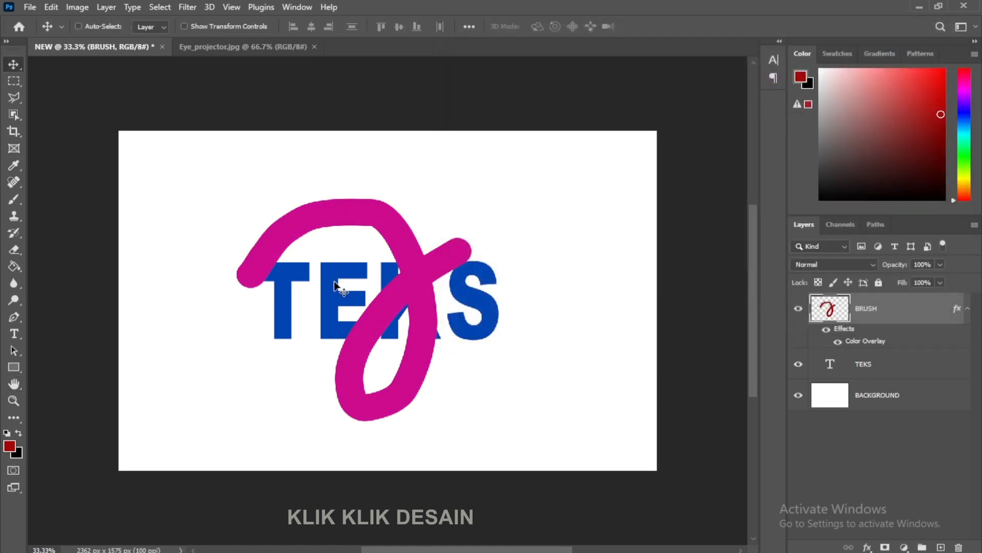
Scale the pink brush stroke down proportionally with Free Transform and place it in the lower-right corner of the canvas
{"action": "mouse_move", "coordinate": [335, 285]}
{"action": "left_mouse_down"}
{"action": "mouse_move", "coordinate": [286, 279]}
{"action": "mouse_move", "coordinate": [247, 251]}
{"action": "mouse_move", "coordinate": [263, 255]}
{"action": "left_mouse_up"}
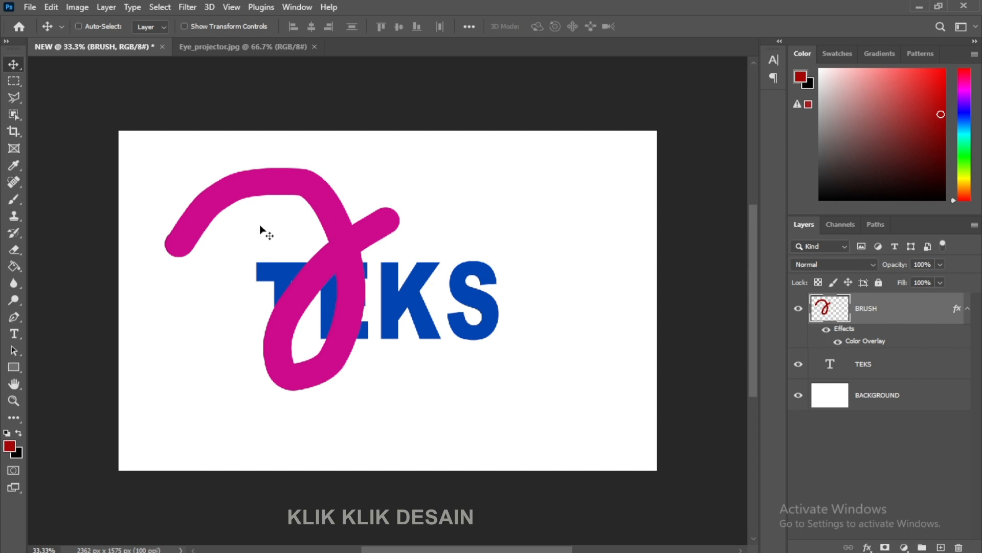
{"action": "key", "text": "ctrl"}
{"action": "key", "text": "ctrl+t"}
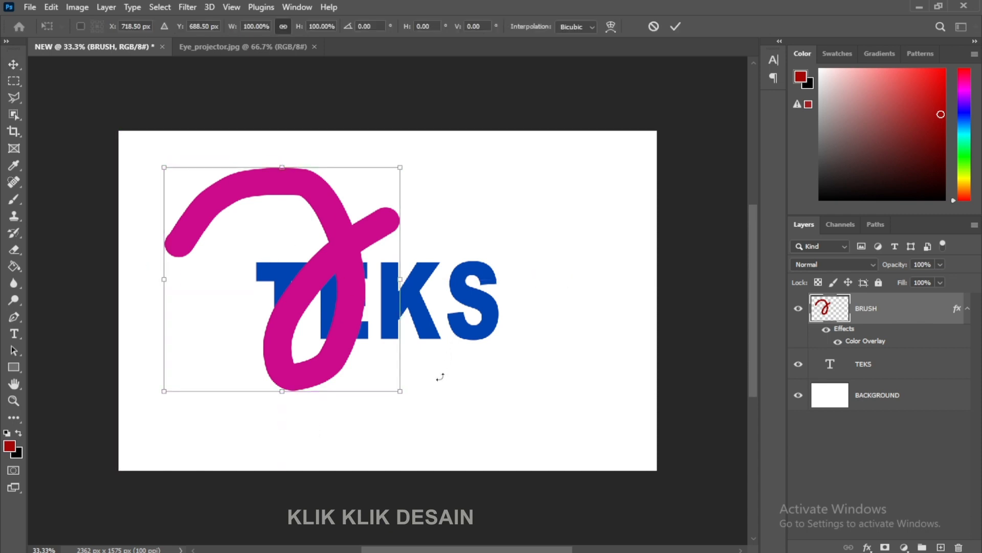
{"action": "mouse_move", "coordinate": [401, 392]}
{"action": "left_mouse_down"}
{"action": "mouse_move", "coordinate": [321, 313]}
{"action": "mouse_move", "coordinate": [373, 366]}
{"action": "mouse_move", "coordinate": [332, 329]}
{"action": "mouse_move", "coordinate": [353, 333]}
{"action": "left_mouse_up"}
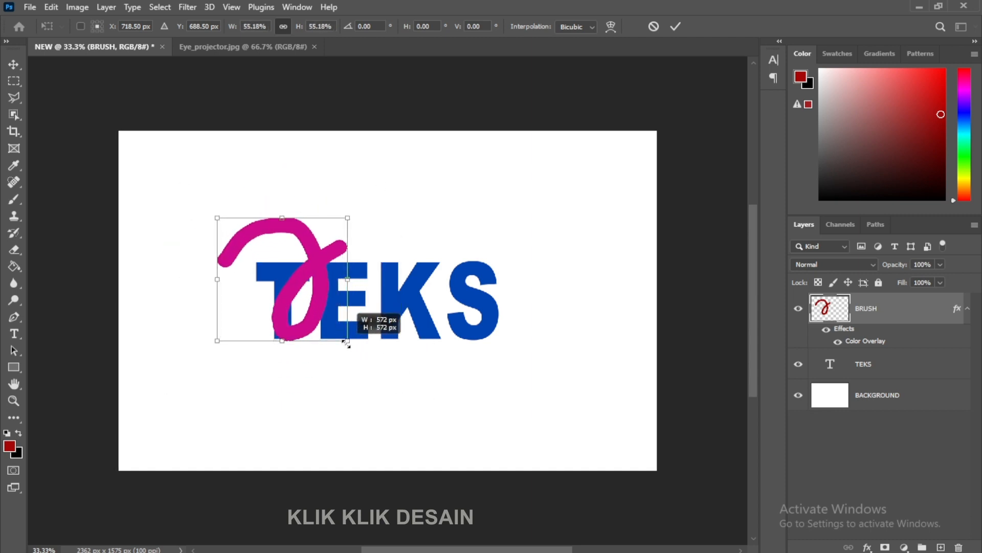
{"action": "left_click_drag", "start_coordinate": [358, 286], "coordinate": [265, 205]}
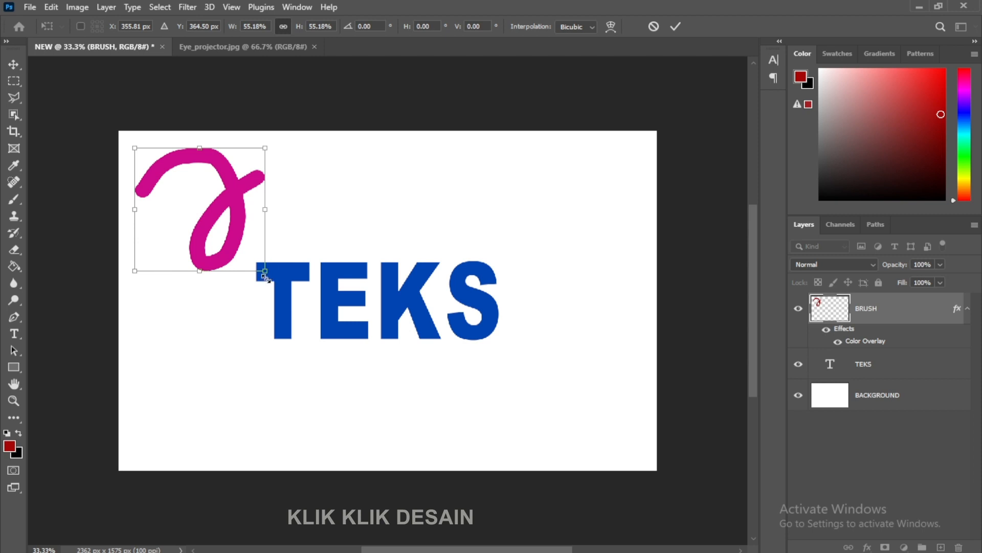
{"action": "mouse_move", "coordinate": [259, 270]}
{"action": "left_mouse_down"}
{"action": "mouse_move", "coordinate": [241, 257]}
{"action": "mouse_move", "coordinate": [575, 385]}
{"action": "mouse_move", "coordinate": [598, 423]}
{"action": "left_mouse_up"}
{"action": "key", "text": "Return"}
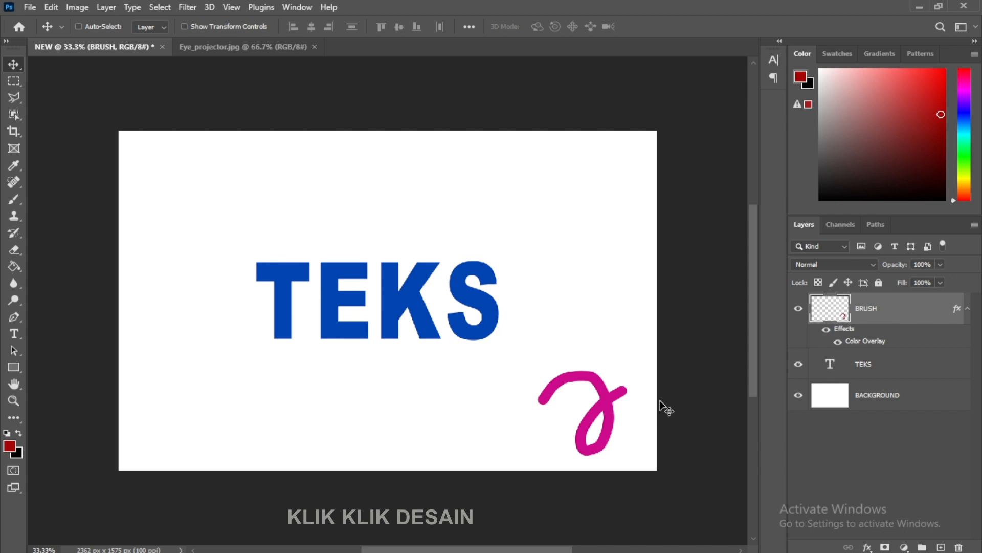
{"action": "mouse_move", "coordinate": [601, 402]}
{"action": "left_mouse_down"}
{"action": "mouse_move", "coordinate": [586, 287]}
{"action": "mouse_move", "coordinate": [504, 209]}
{"action": "mouse_move", "coordinate": [558, 414]}
{"action": "mouse_move", "coordinate": [616, 412]}
{"action": "left_mouse_up"}
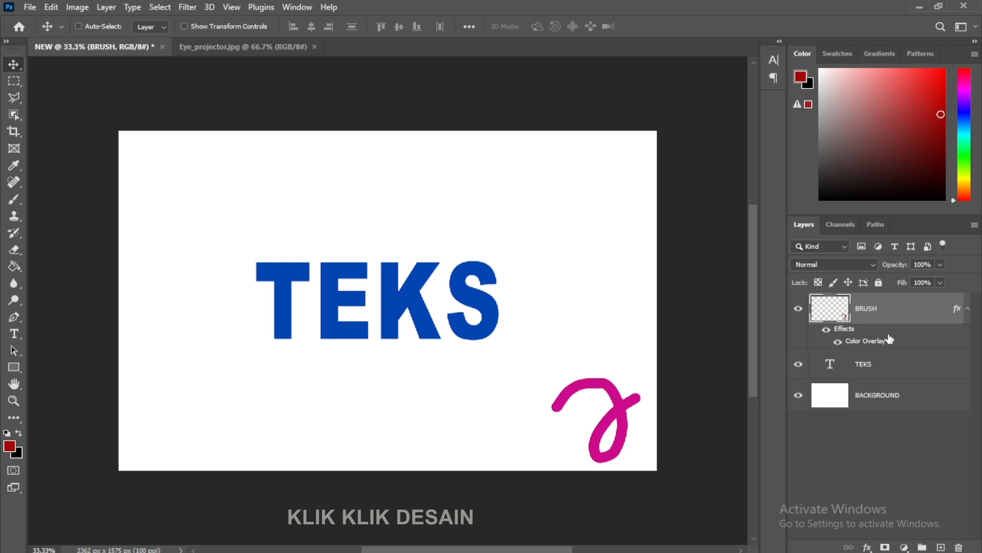
Select the BACKGROUND layer
{"action": "left_click", "coordinate": [901, 367]}
{"action": "left_click", "coordinate": [912, 402]}
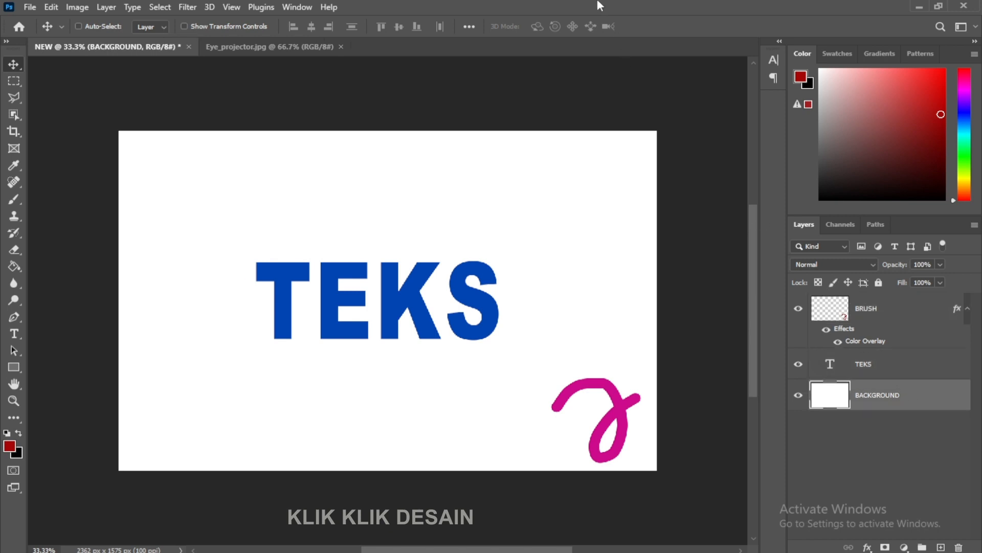
Switch to the Eye_projector.jpg document and activate the Pen Tool
{"action": "left_click", "coordinate": [265, 51]}
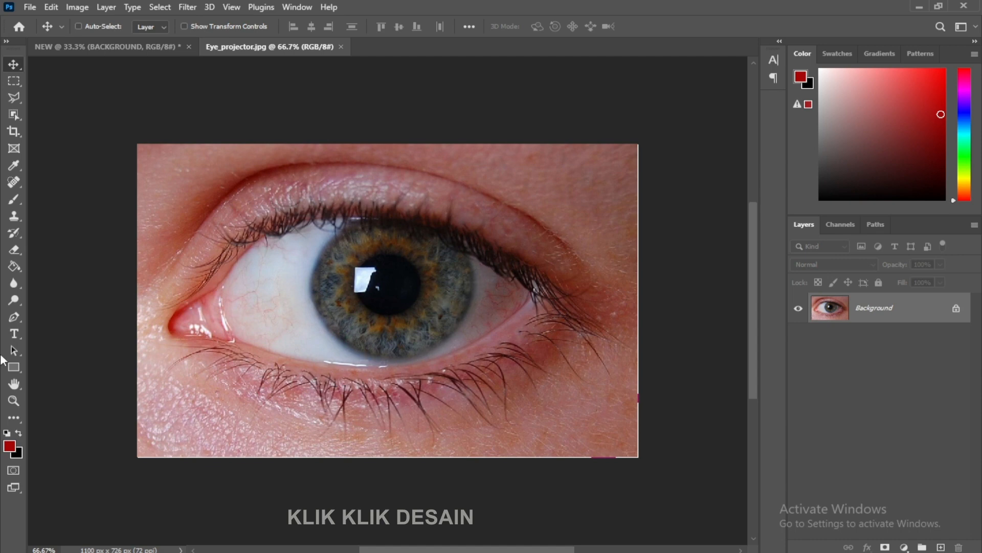
{"action": "left_click", "coordinate": [15, 319]}
{"action": "left_click", "coordinate": [16, 321]}
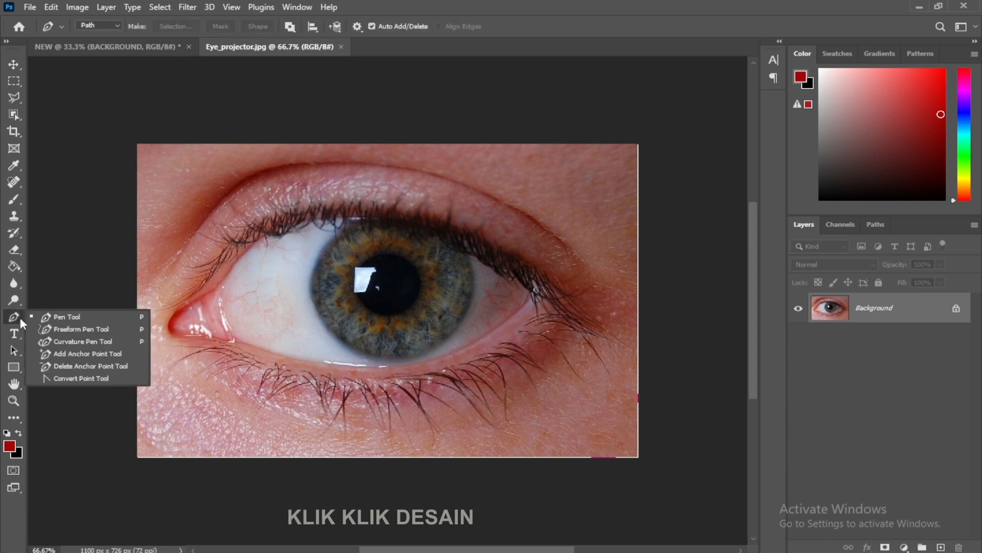
{"action": "left_click", "coordinate": [75, 317]}
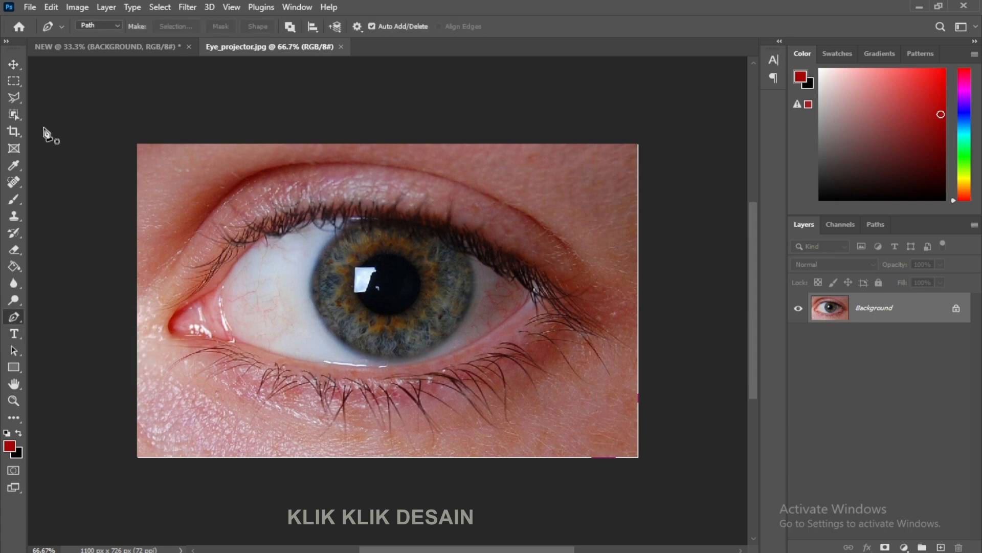
Try the Lasso Tool and a Quick Selection of the pupil and inner iris, and clear the selection
{"action": "left_click", "coordinate": [12, 96]}
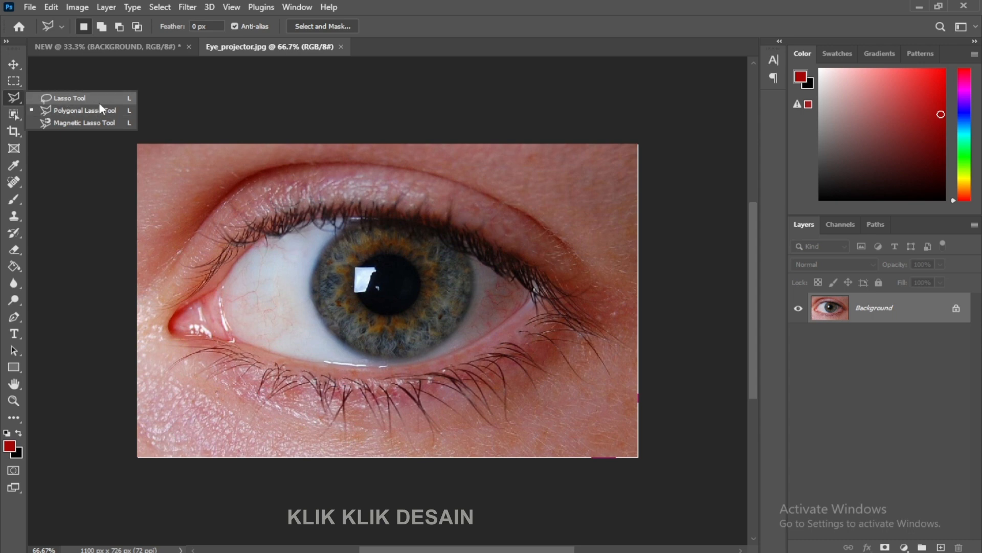
{"action": "left_click", "coordinate": [100, 103]}
{"action": "left_click", "coordinate": [12, 115]}
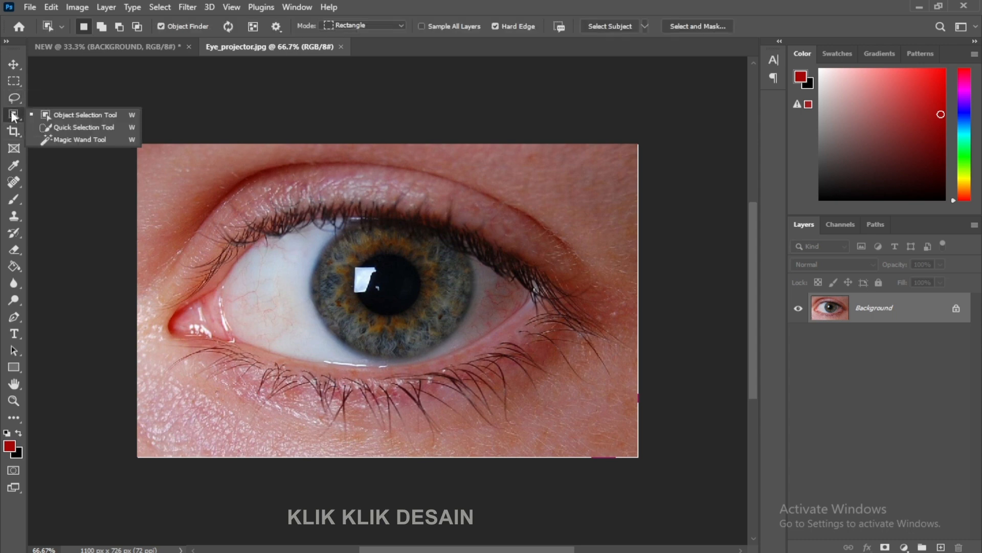
{"action": "left_click", "coordinate": [76, 127]}
{"action": "mouse_move", "coordinate": [416, 283]}
{"action": "left_mouse_down"}
{"action": "mouse_move", "coordinate": [366, 247]}
{"action": "mouse_move", "coordinate": [367, 315]}
{"action": "mouse_move", "coordinate": [403, 319]}
{"action": "mouse_move", "coordinate": [423, 291]}
{"action": "left_mouse_up"}
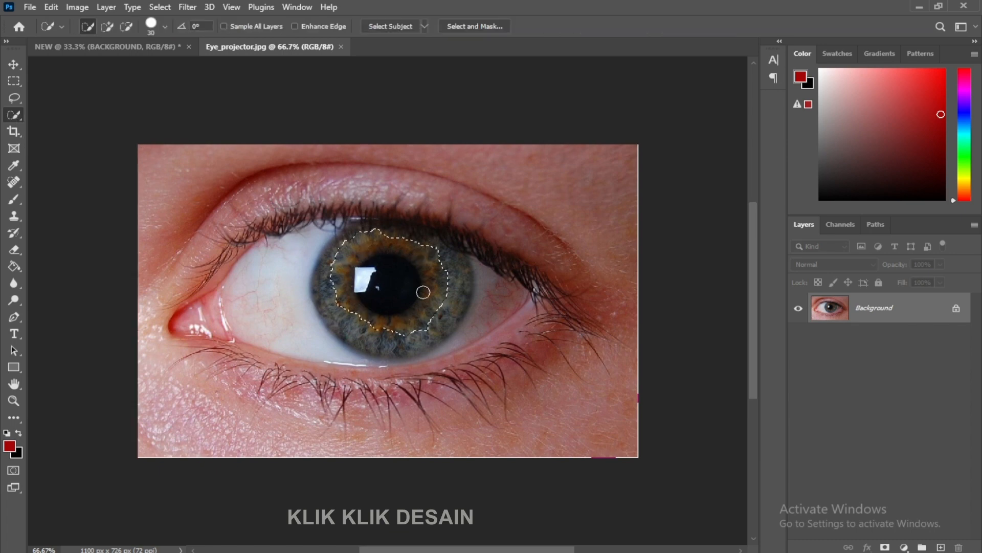
{"action": "key", "text": "ctrl+d"}
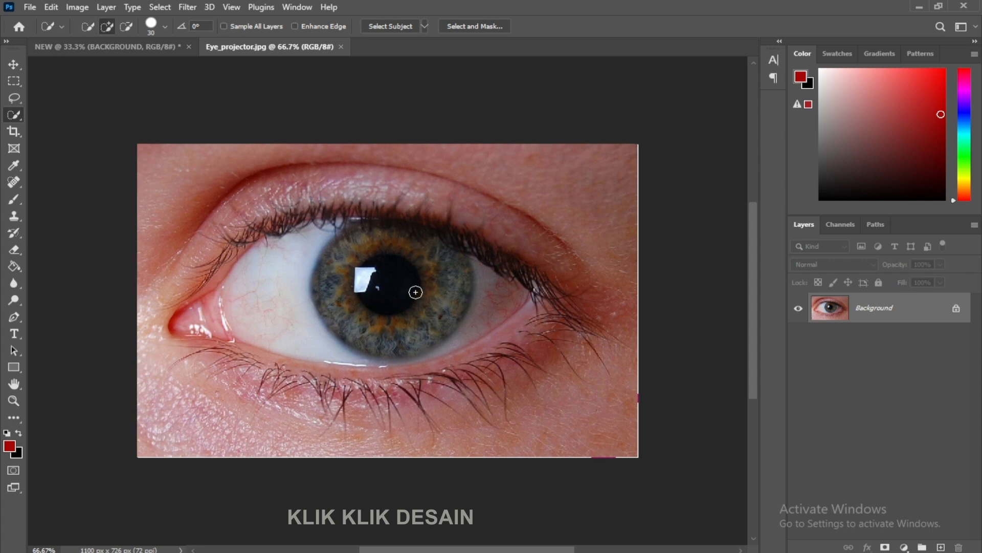
Start a Pen Tool path at the iris's upper-left edge and curve it down along the left edge
{"action": "left_click", "coordinate": [16, 320]}
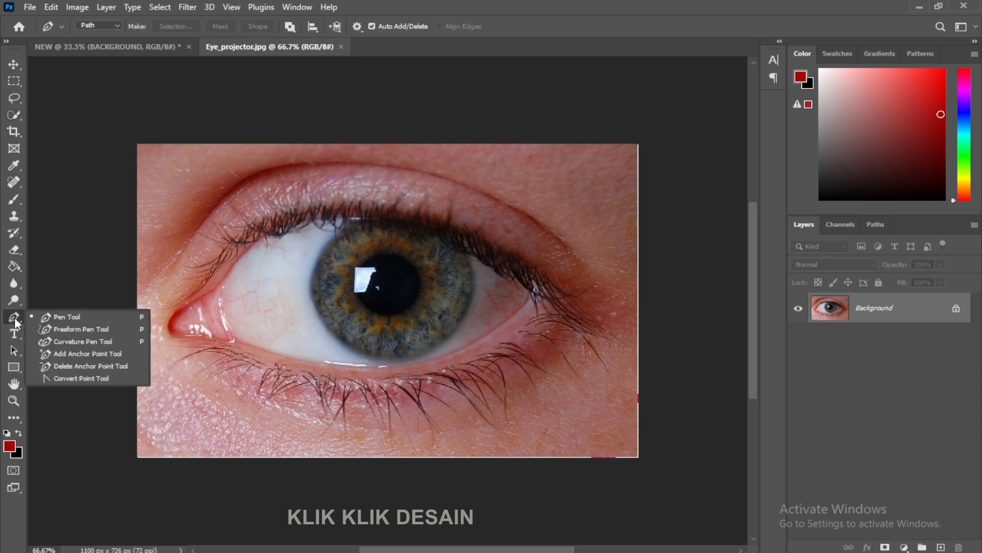
{"action": "left_click", "coordinate": [72, 318]}
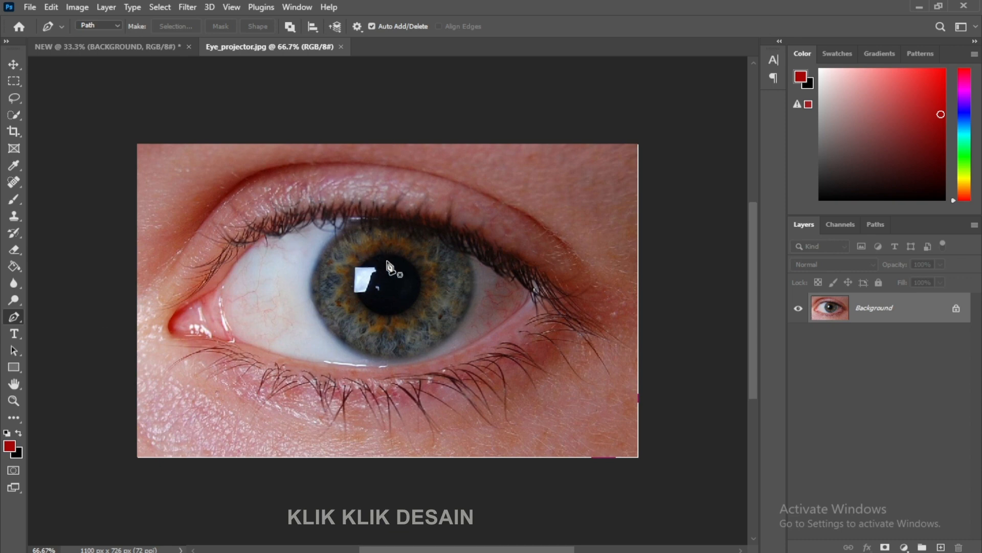
{"action": "left_click", "coordinate": [332, 239]}
{"action": "left_click_drag", "start_coordinate": [321, 320], "coordinate": [350, 365]}
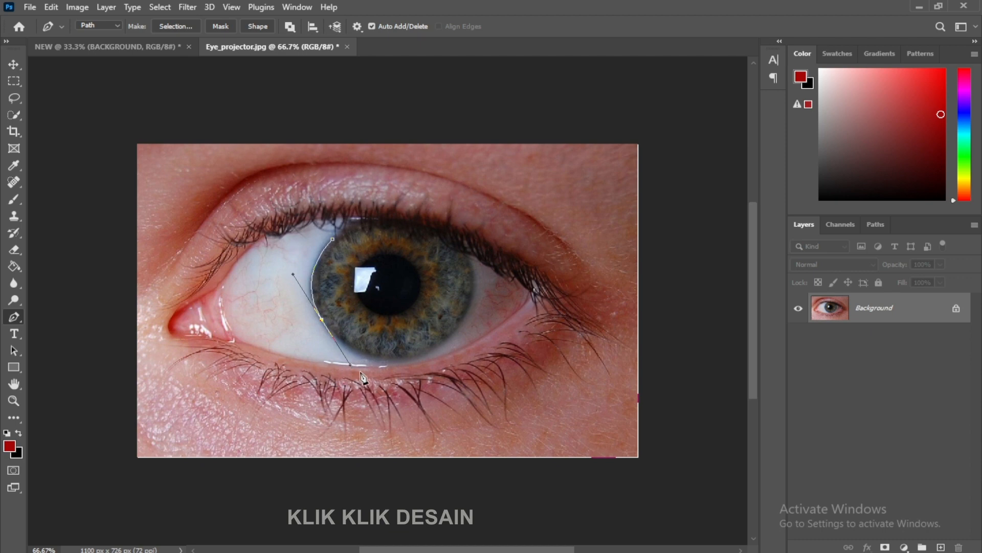
Try continuing the iris path with wide curves along the bottom and right edges, and undo those anchor points
{"action": "left_click_drag", "start_coordinate": [467, 312], "coordinate": [500, 250]}
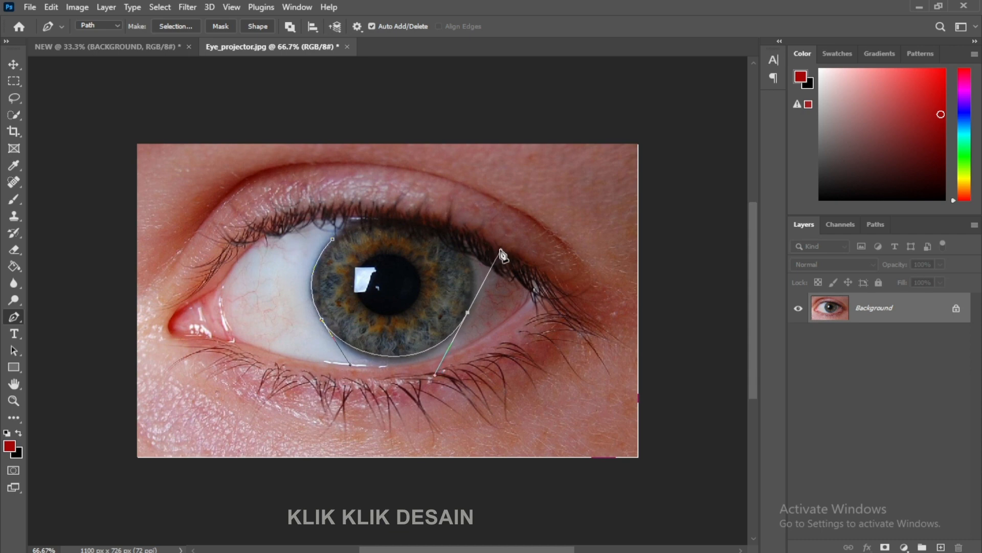
{"action": "left_click", "coordinate": [413, 223]}
{"action": "left_click_drag", "start_coordinate": [409, 222], "coordinate": [402, 221]}
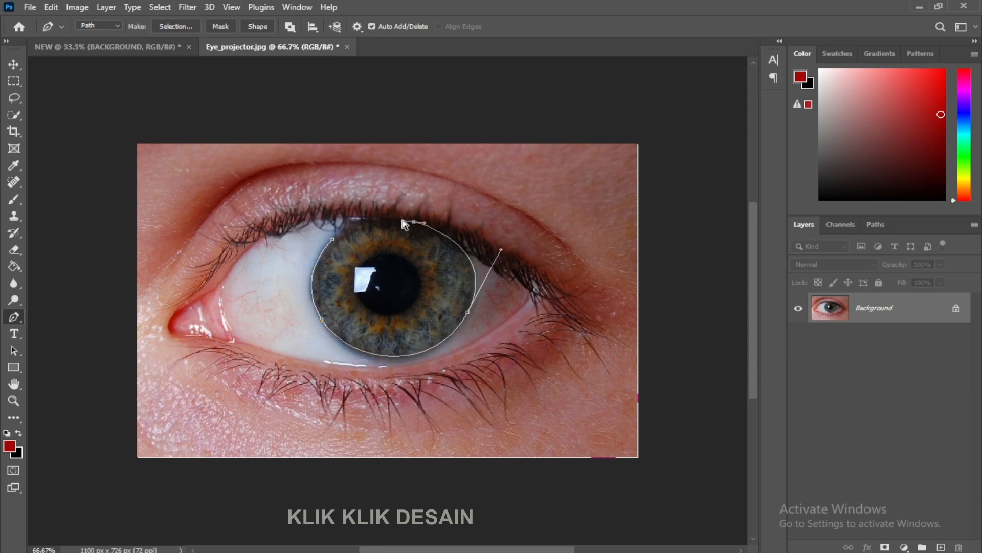
{"action": "key", "text": "ctrl+z"}
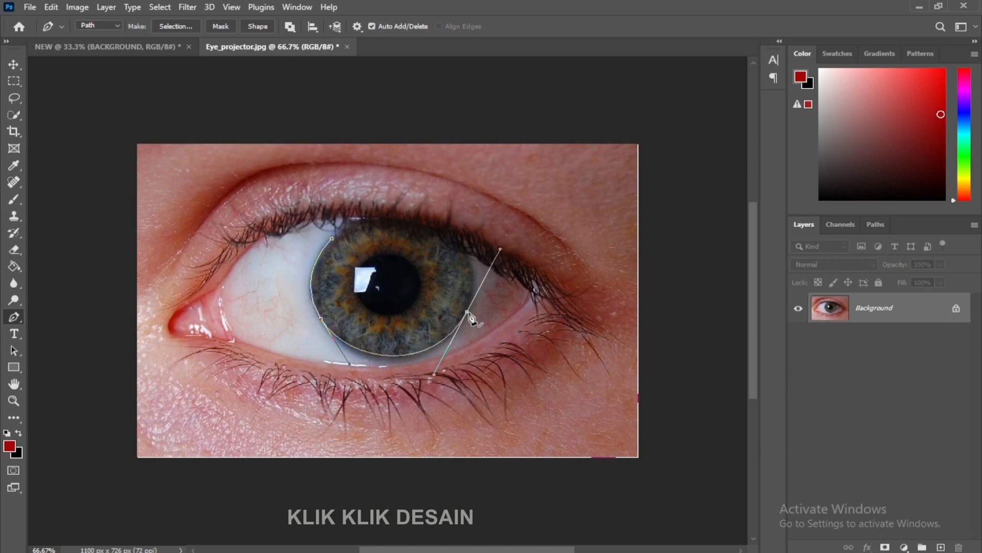
{"action": "left_click", "coordinate": [468, 312], "text": "alt"}
{"action": "key", "text": "ctrl+z"}
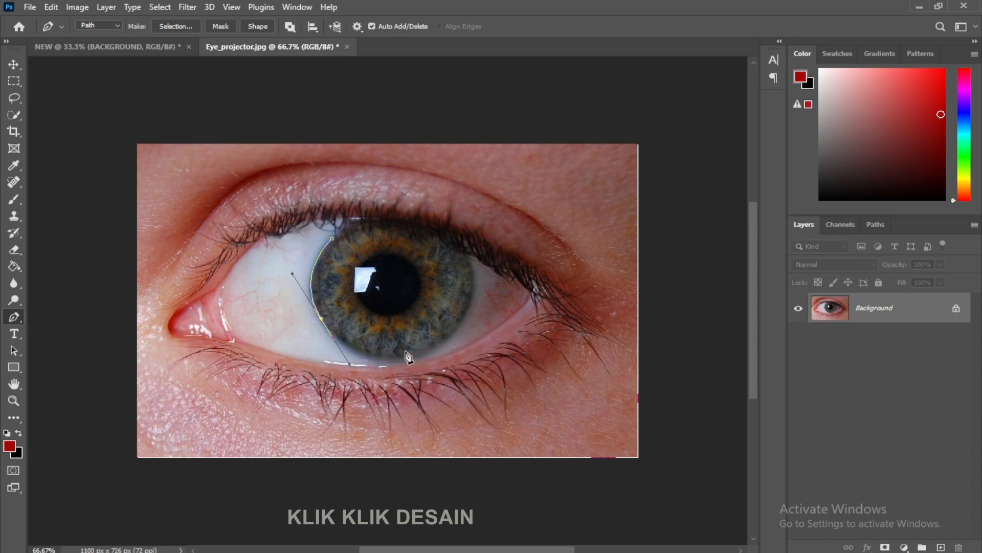
Continue the path with curved anchors at the iris's lower-right and upper-right edges and close it at the starting point
{"action": "left_click_drag", "start_coordinate": [431, 350], "coordinate": [459, 333]}
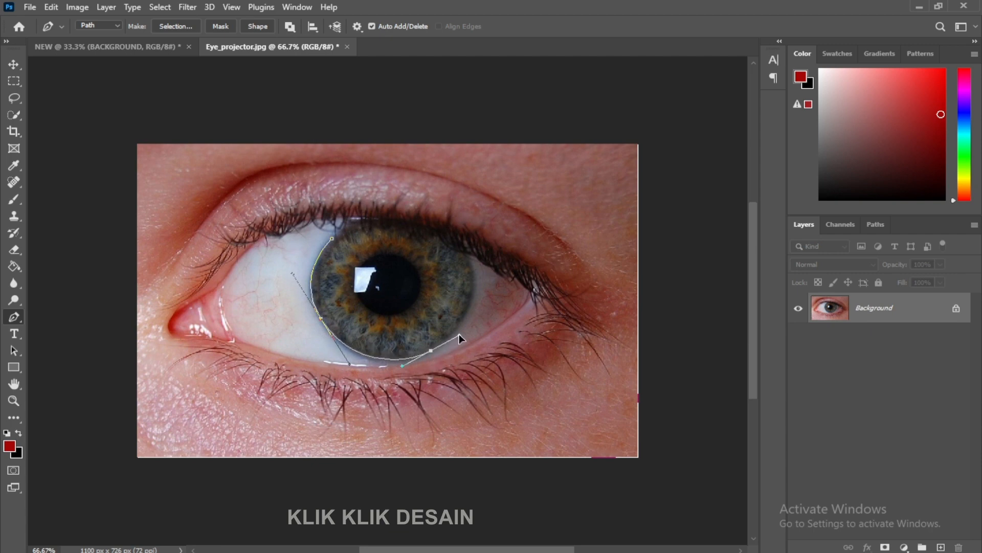
{"action": "left_click", "coordinate": [431, 351], "text": "alt"}
{"action": "left_click_drag", "start_coordinate": [460, 243], "coordinate": [419, 177]}
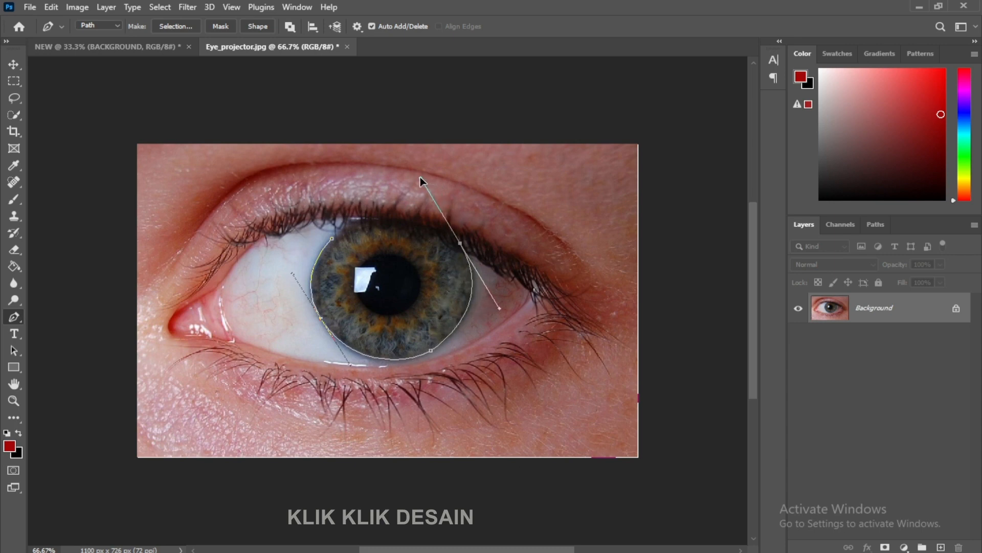
{"action": "left_click", "coordinate": [460, 244], "text": "alt"}
{"action": "left_click_drag", "start_coordinate": [332, 238], "coordinate": [283, 290]}
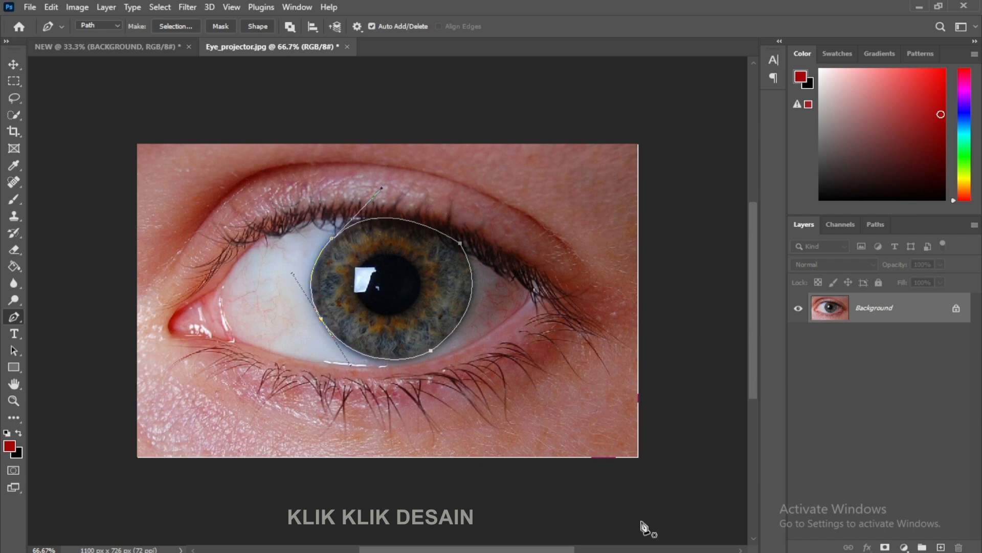
Convert the iris path into a new anti-aliased selection with feather radius 0 and copy it to a new layer
{"action": "right_click", "coordinate": [462, 247]}
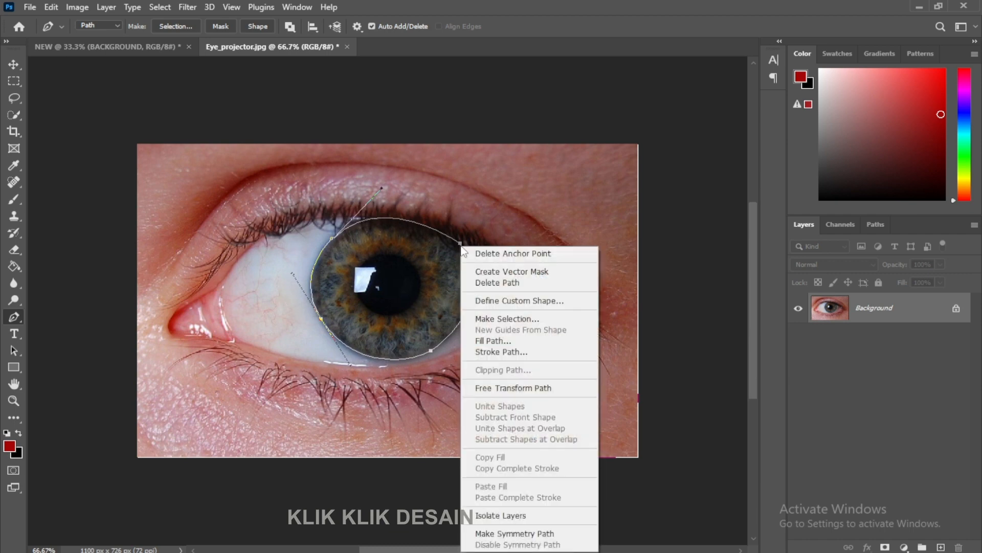
{"action": "left_click", "coordinate": [499, 319]}
{"action": "left_click_drag", "start_coordinate": [501, 108], "coordinate": [561, 100]}
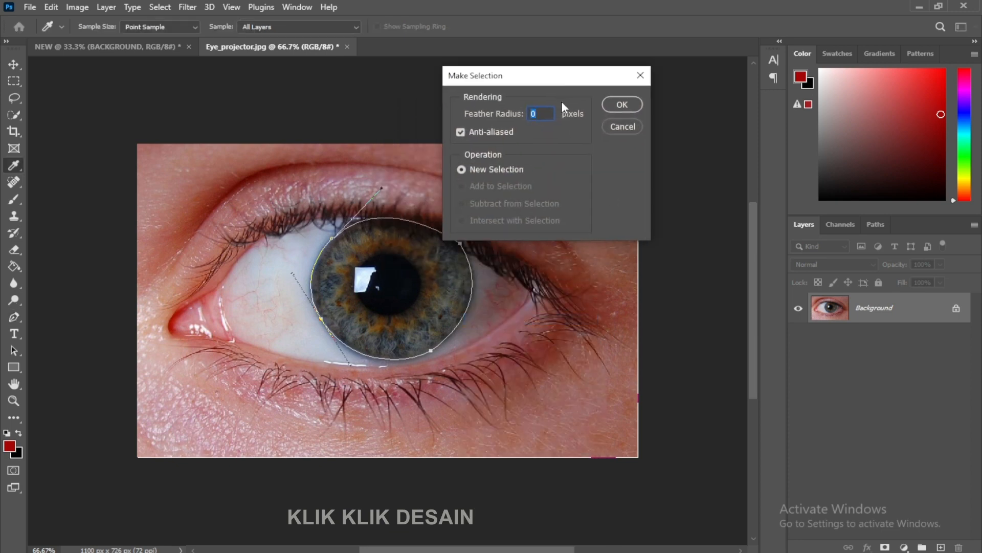
{"action": "left_click", "coordinate": [622, 105]}
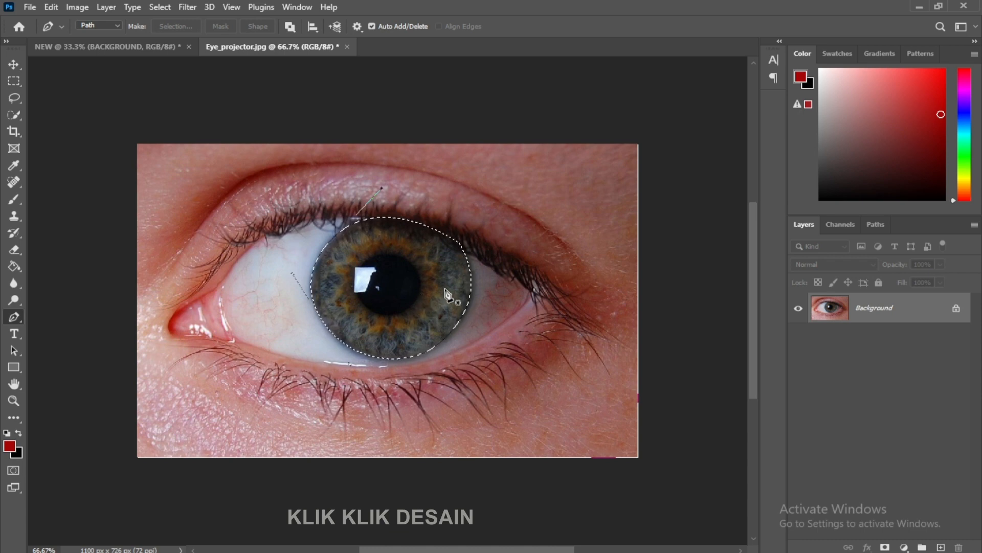
{"action": "key", "text": "ctrl+j"}
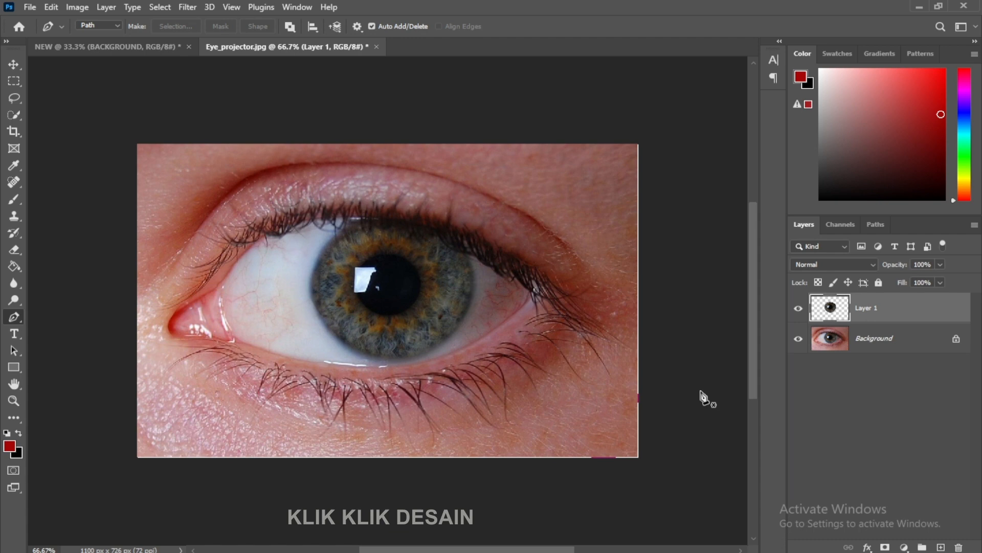
Hide the Background layer to check the cut-out iris, try moving it, undo the move and show the Background again
{"action": "left_click", "coordinate": [798, 338]}
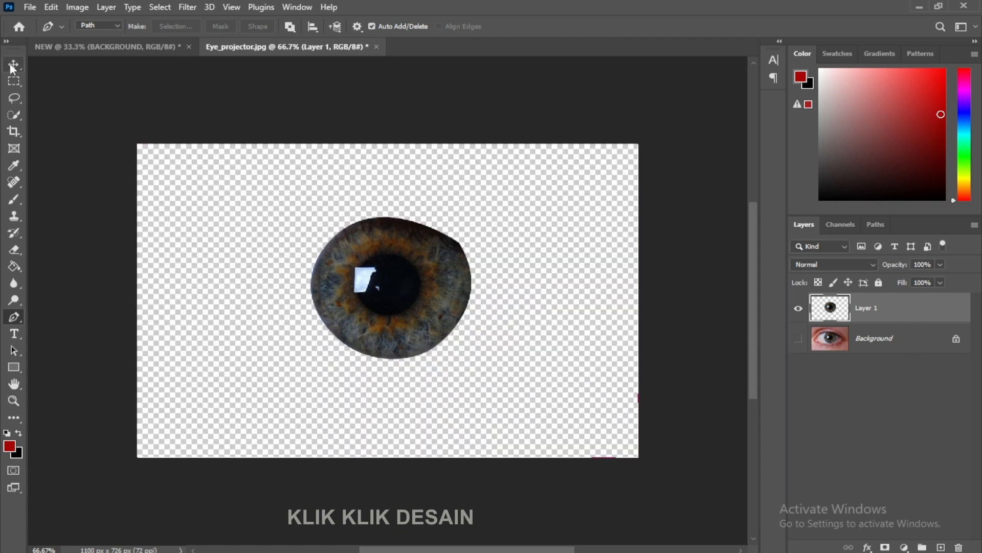
{"action": "key", "text": "v"}
{"action": "left_click_drag", "start_coordinate": [447, 289], "coordinate": [472, 285]}
{"action": "key", "text": "ctrl+z"}
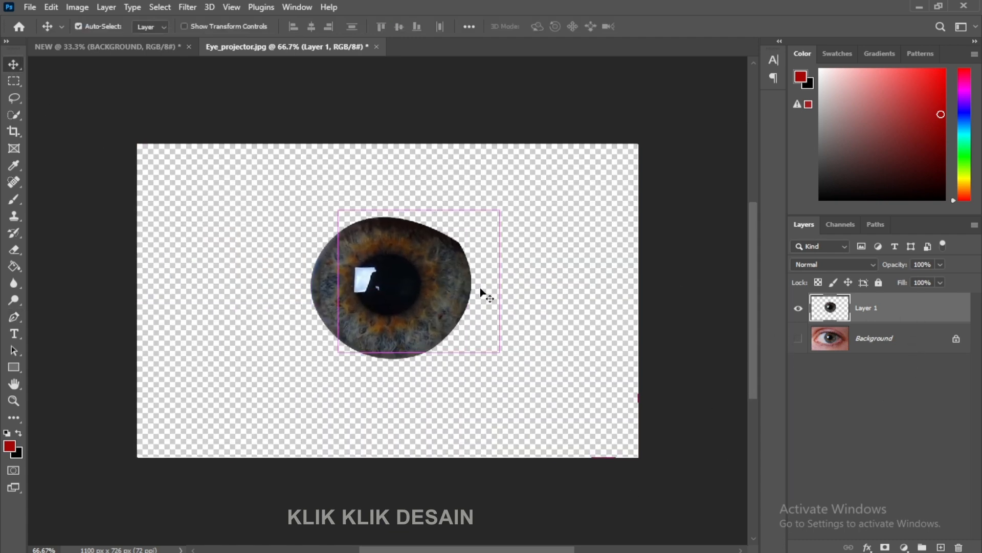
{"action": "left_click", "coordinate": [798, 338]}
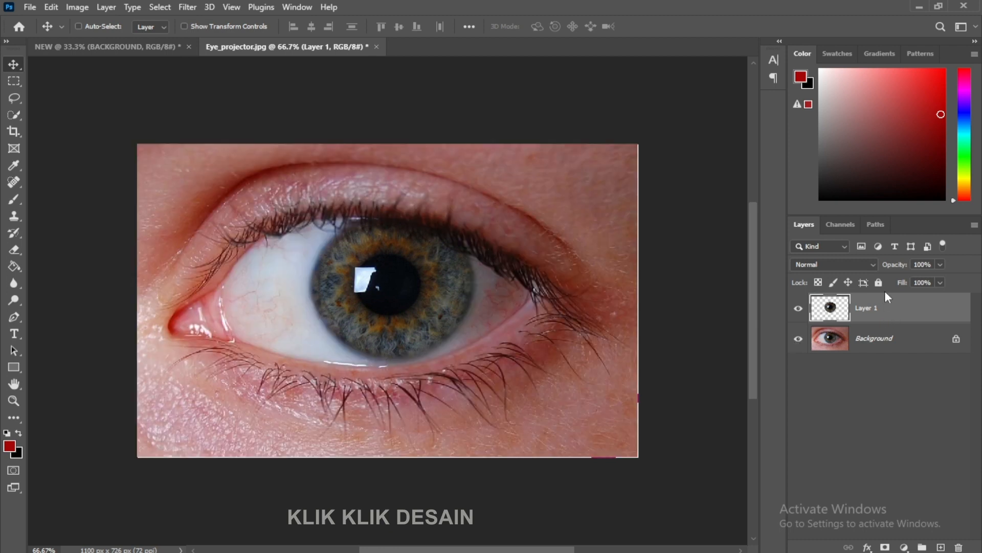
Recolor the iris on Layer 1 blue with a colorized Hue/Saturation adjustment, hue 220 and saturation 47
{"action": "left_click", "coordinate": [78, 7]}
{"action": "mouse_move", "coordinate": [132, 43]}
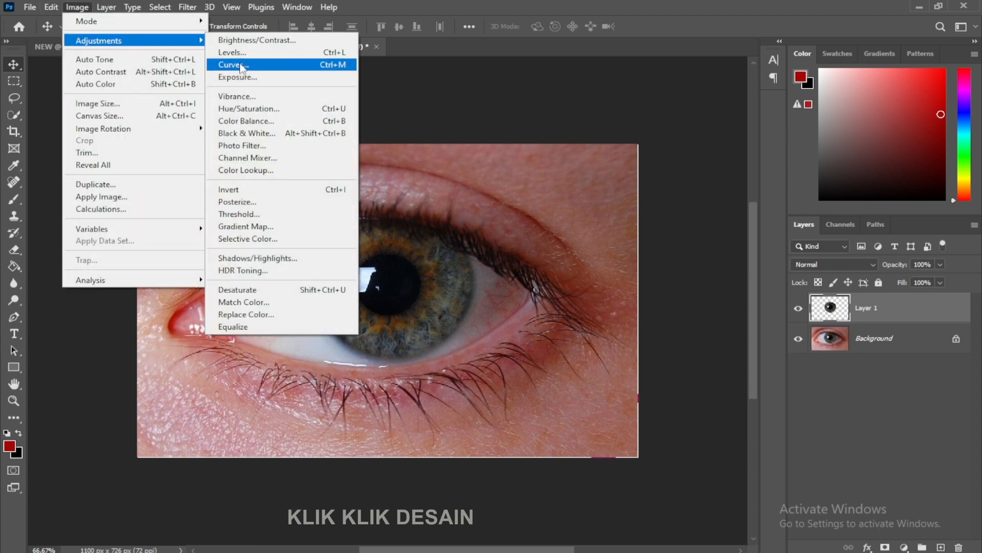
{"action": "left_click", "coordinate": [273, 109]}
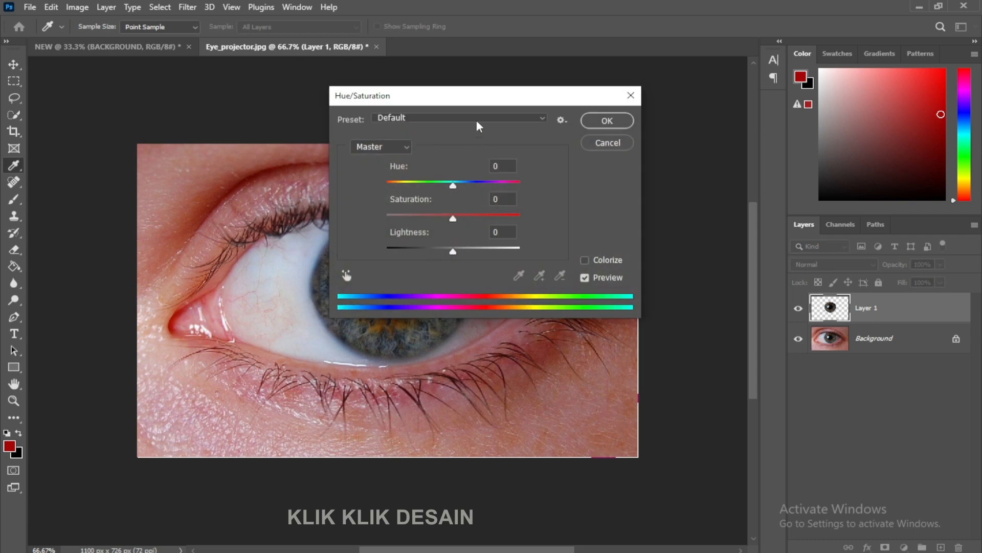
{"action": "left_click_drag", "start_coordinate": [478, 100], "coordinate": [688, 45]}
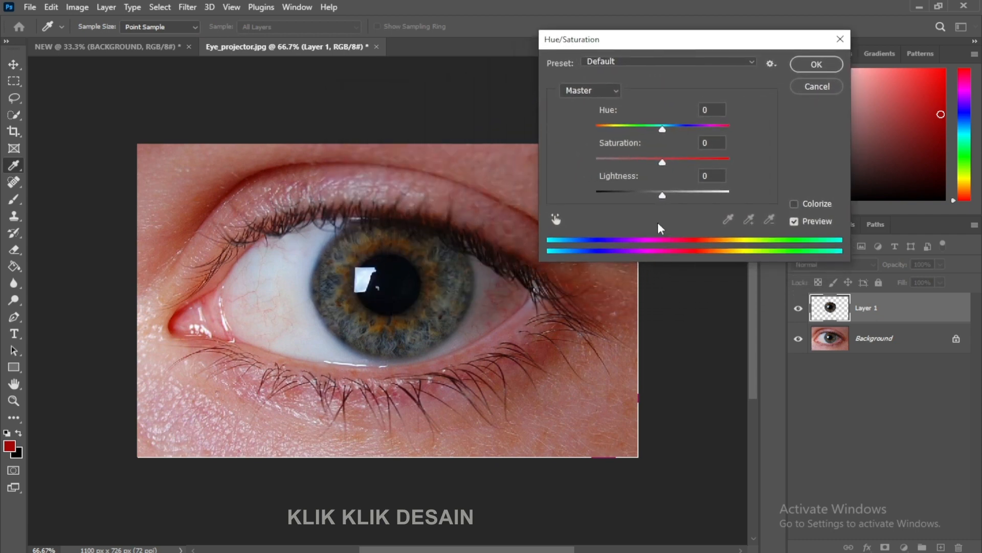
{"action": "left_click", "coordinate": [794, 204]}
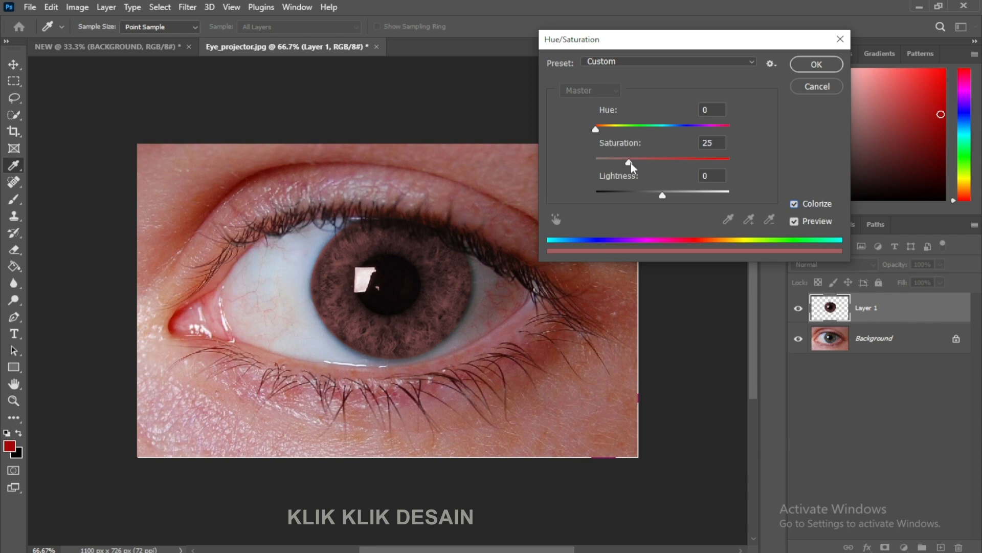
{"action": "mouse_move", "coordinate": [630, 161]}
{"action": "left_mouse_down"}
{"action": "mouse_move", "coordinate": [732, 159]}
{"action": "mouse_move", "coordinate": [594, 161]}
{"action": "mouse_move", "coordinate": [640, 164]}
{"action": "left_mouse_up"}
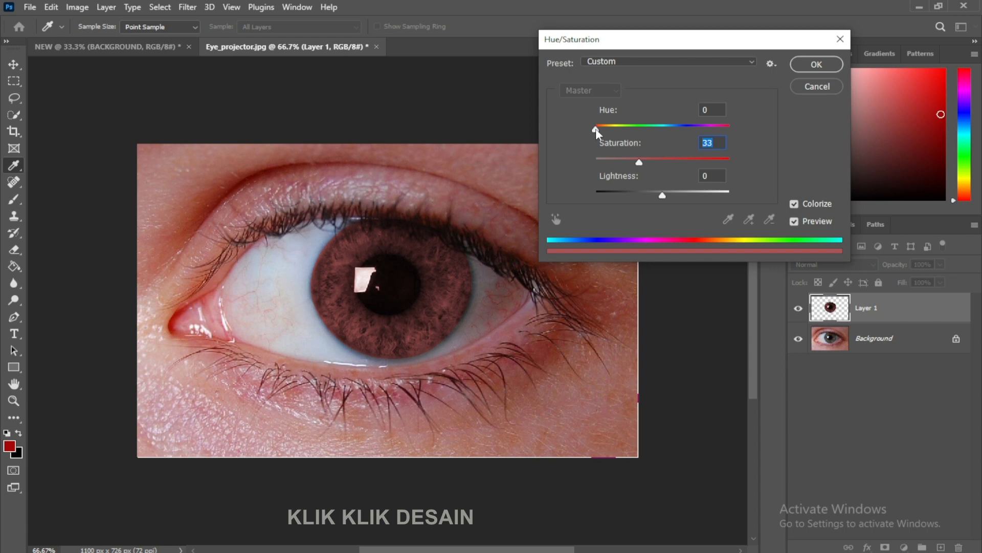
{"action": "left_click_drag", "start_coordinate": [596, 130], "coordinate": [676, 129]}
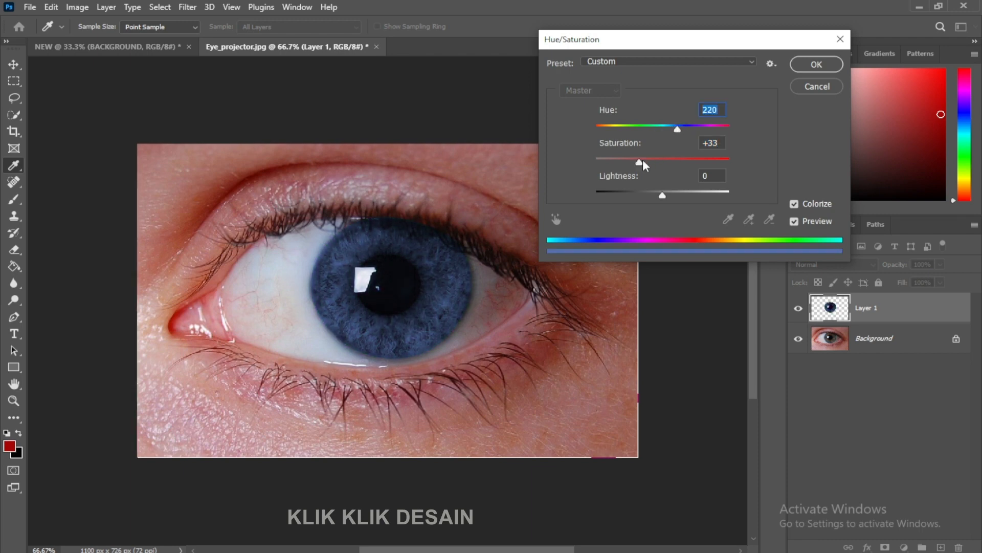
{"action": "left_click_drag", "start_coordinate": [640, 160], "coordinate": [659, 160]}
{"action": "left_click", "coordinate": [658, 162]}
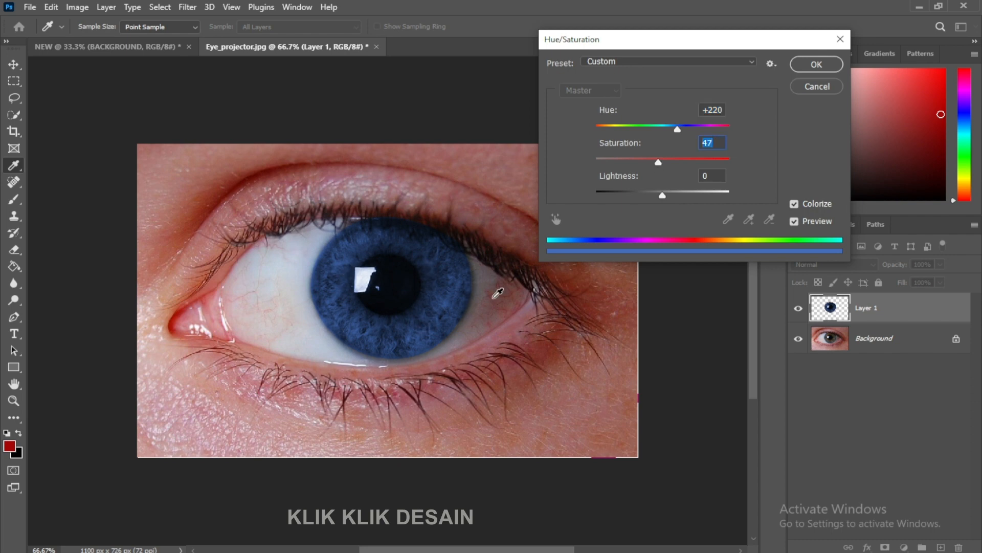
{"action": "left_click", "coordinate": [807, 64]}
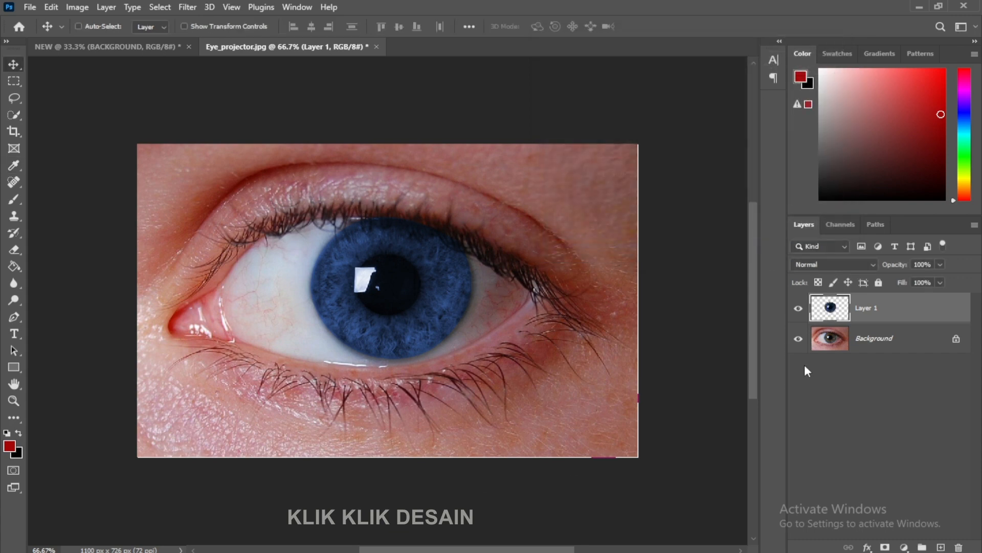
Compare the eye with and without the blue iris layer by toggling Layer 1's visibility
{"action": "left_click", "coordinate": [799, 309]}
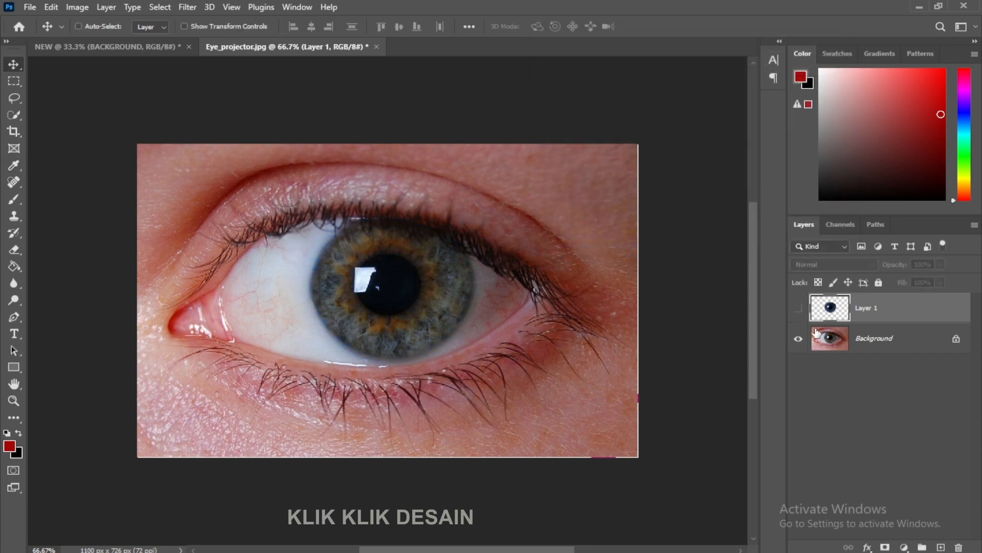
{"action": "left_click", "coordinate": [798, 309]}
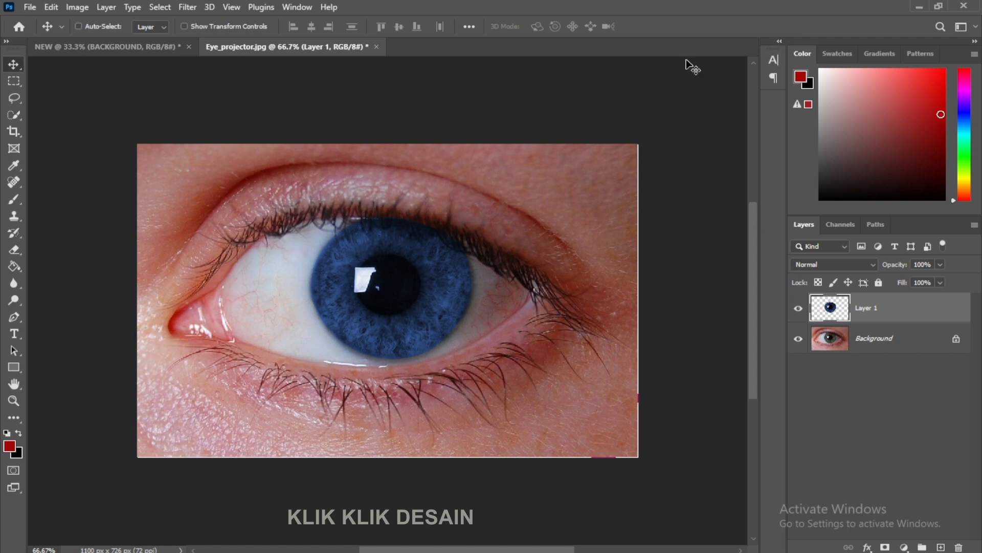
Open 1384023.png from the Gambar folder and shift the logo slightly upward on its canvas
{"action": "left_click", "coordinate": [30, 6]}
{"action": "left_click", "coordinate": [46, 31]}
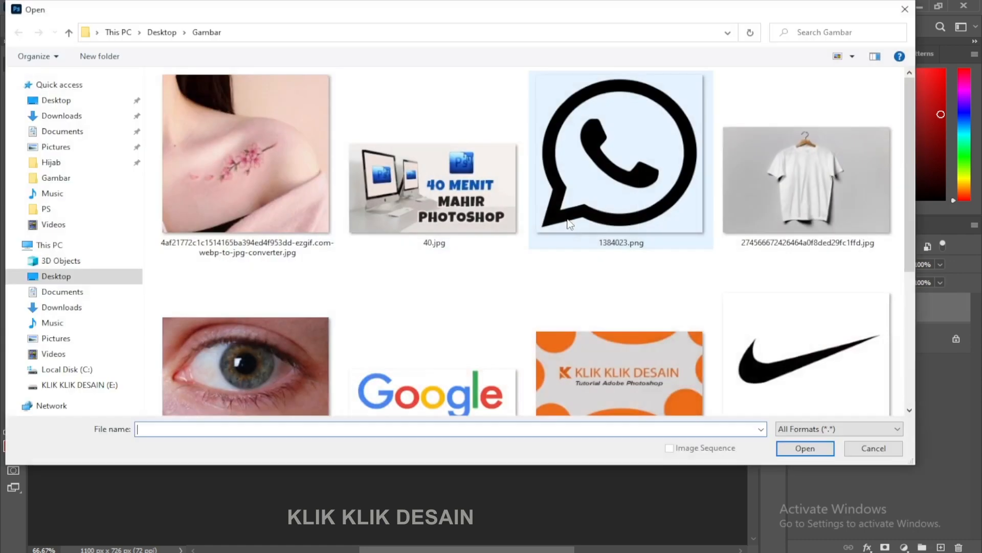
{"action": "mouse_move", "coordinate": [910, 167]}
{"action": "left_mouse_down"}
{"action": "mouse_move", "coordinate": [904, 320]}
{"action": "mouse_move", "coordinate": [920, 159]}
{"action": "left_mouse_up"}
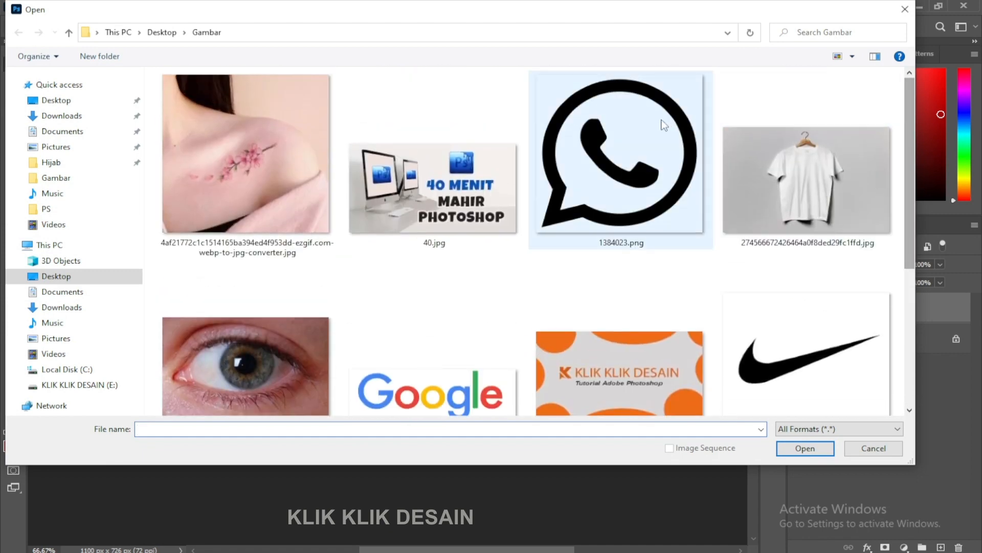
{"action": "left_click", "coordinate": [649, 142]}
{"action": "double_click", "coordinate": [648, 141]}
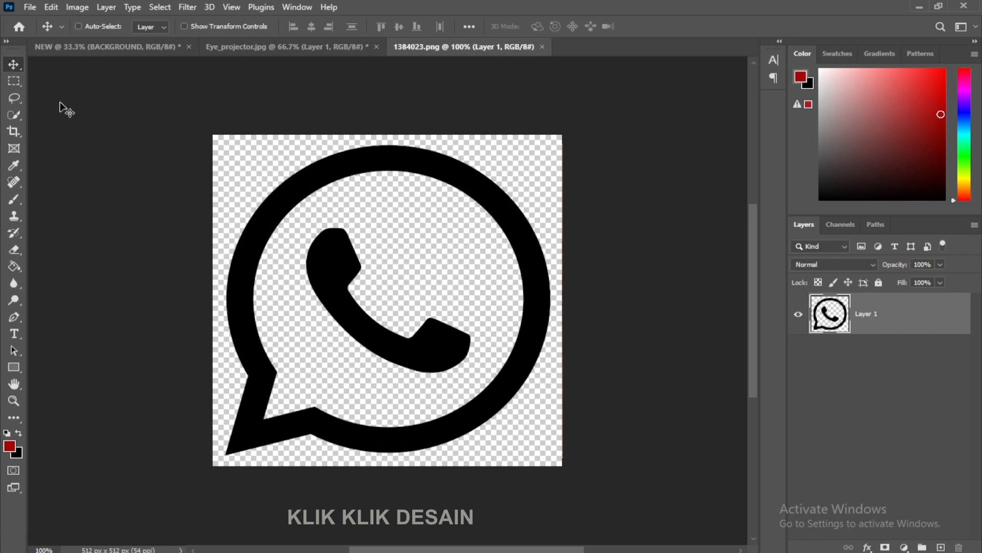
{"action": "left_click_drag", "start_coordinate": [541, 244], "coordinate": [494, 245]}
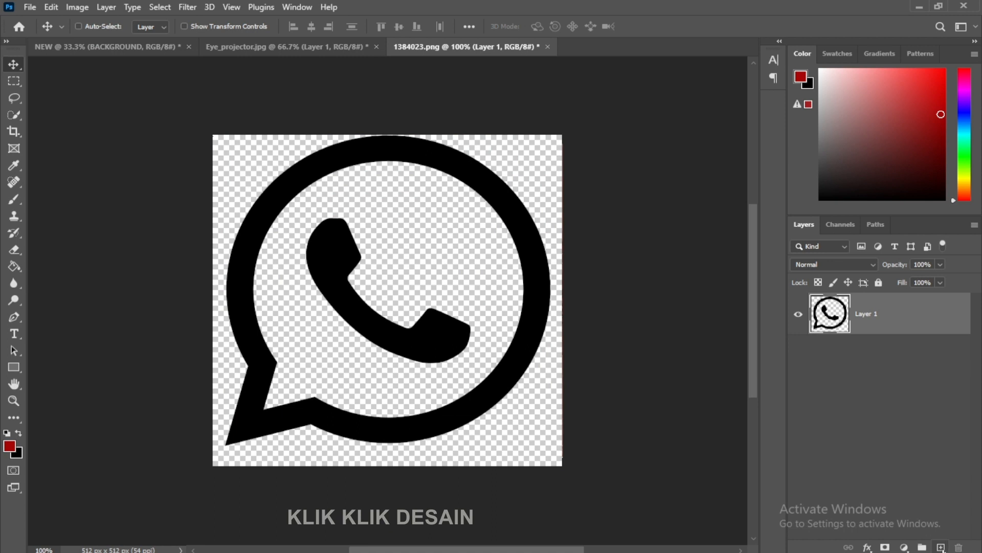
Add a new layer beneath the logo layer and fill it with white using the Paint Bucket
{"action": "left_click", "coordinate": [941, 546]}
{"action": "left_click_drag", "start_coordinate": [916, 313], "coordinate": [844, 376]}
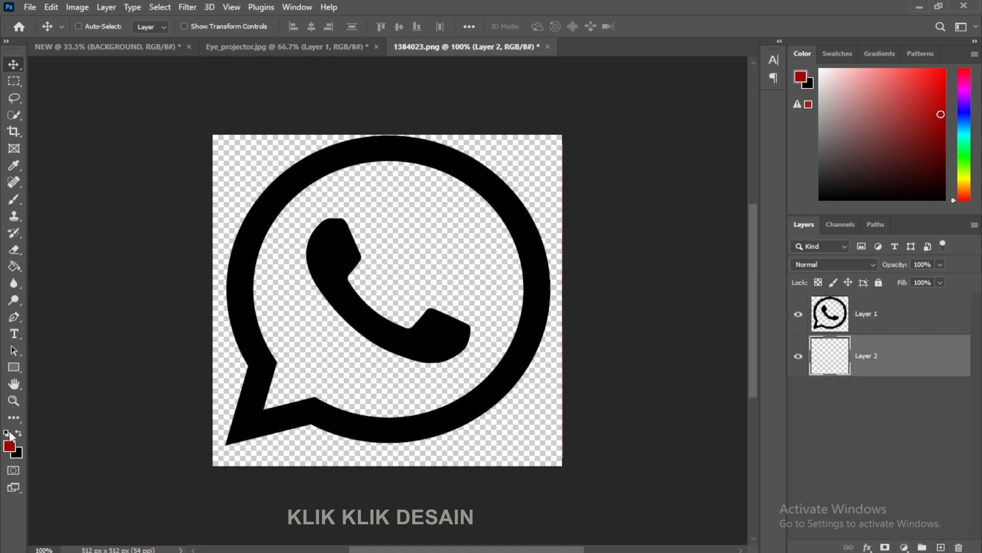
{"action": "left_click", "coordinate": [7, 432]}
{"action": "left_click", "coordinate": [18, 433]}
{"action": "left_click", "coordinate": [14, 266]}
{"action": "left_click", "coordinate": [399, 271]}
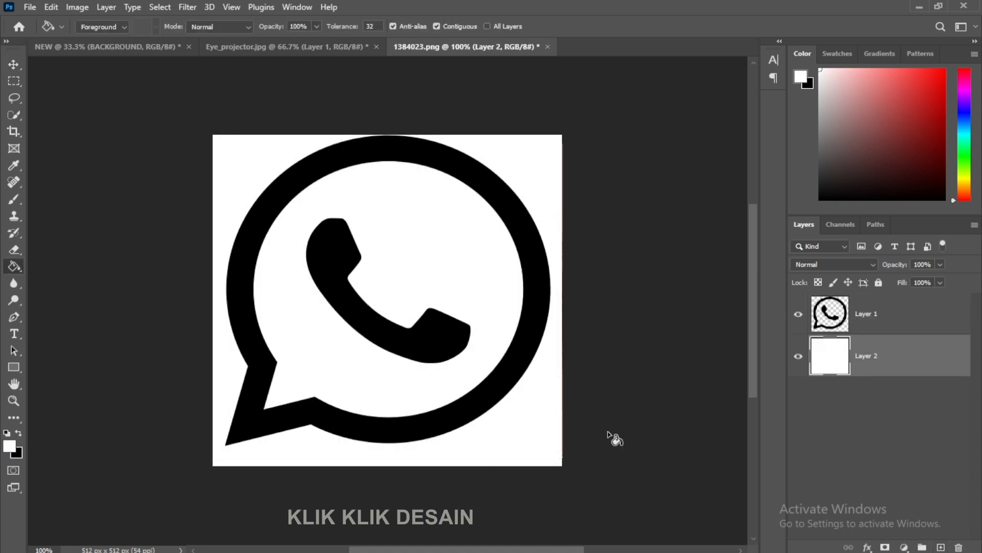
Merge the logo layer and the white layer into a single layer and switch to the Move tool
{"action": "left_click", "coordinate": [897, 322]}
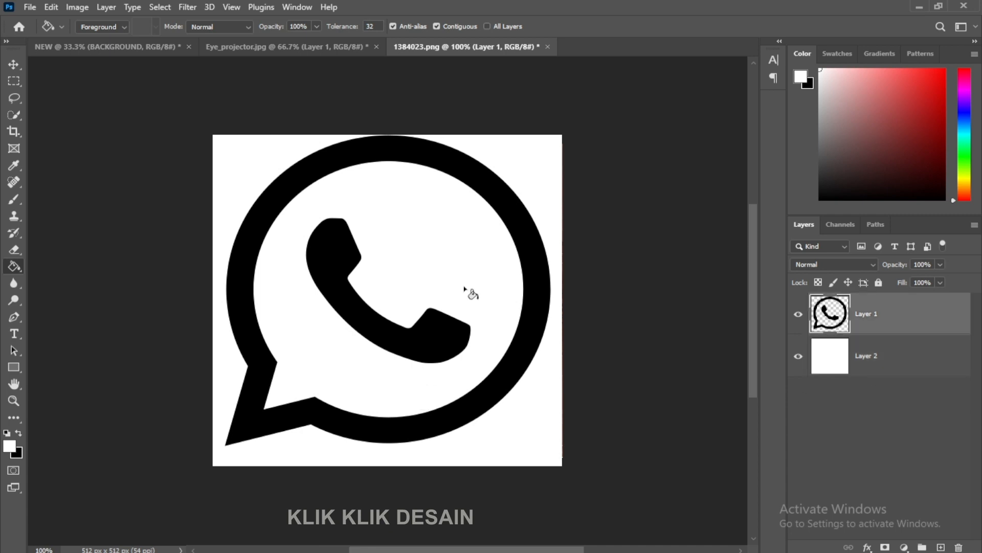
{"action": "left_click", "coordinate": [888, 357], "text": "shift"}
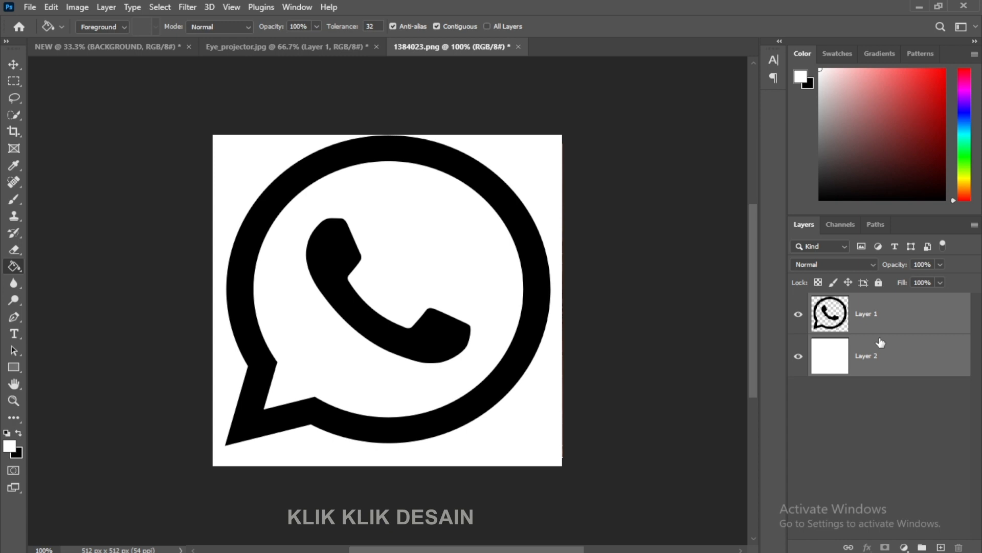
{"action": "key", "text": "ctrl+e"}
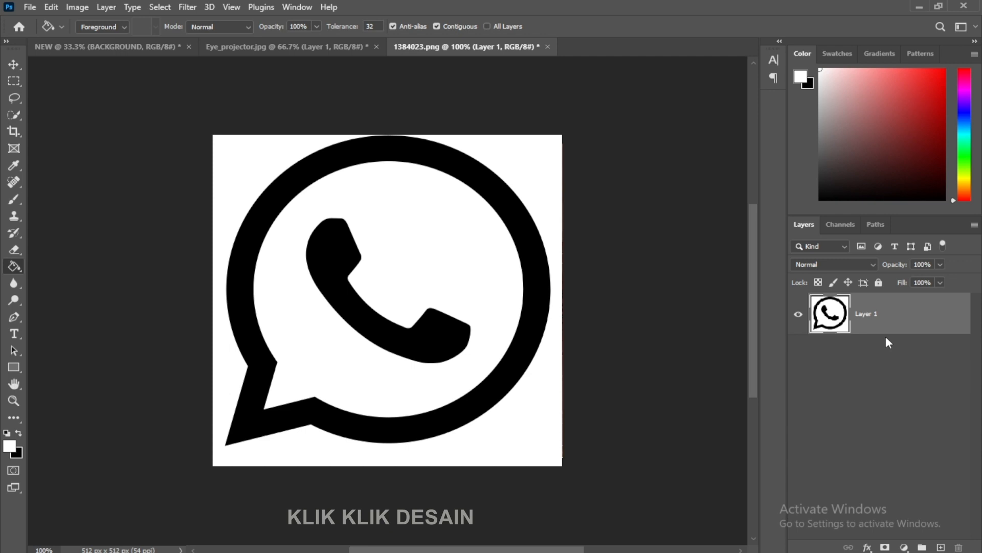
{"action": "key", "text": "ctrl+z"}
{"action": "right_click", "coordinate": [855, 316]}
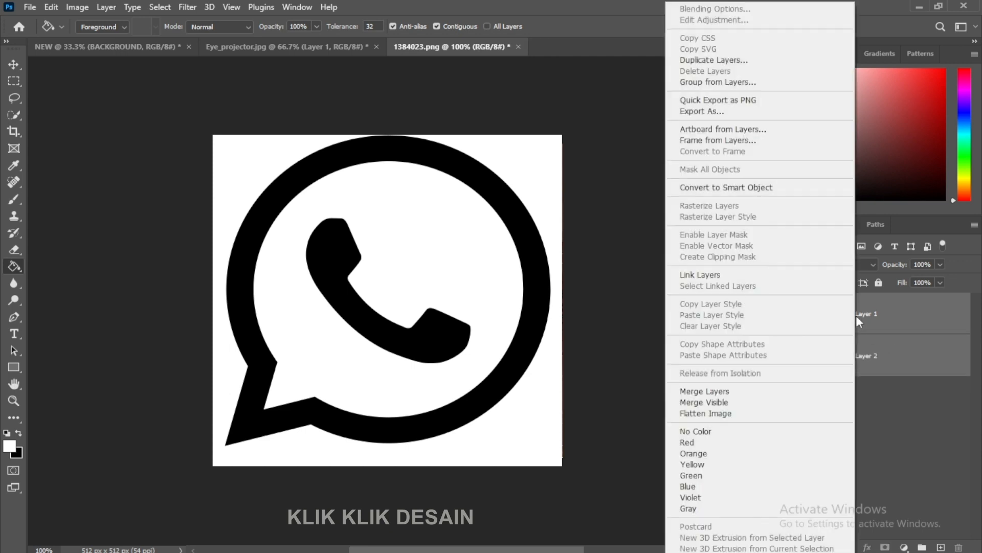
{"action": "left_click", "coordinate": [743, 395]}
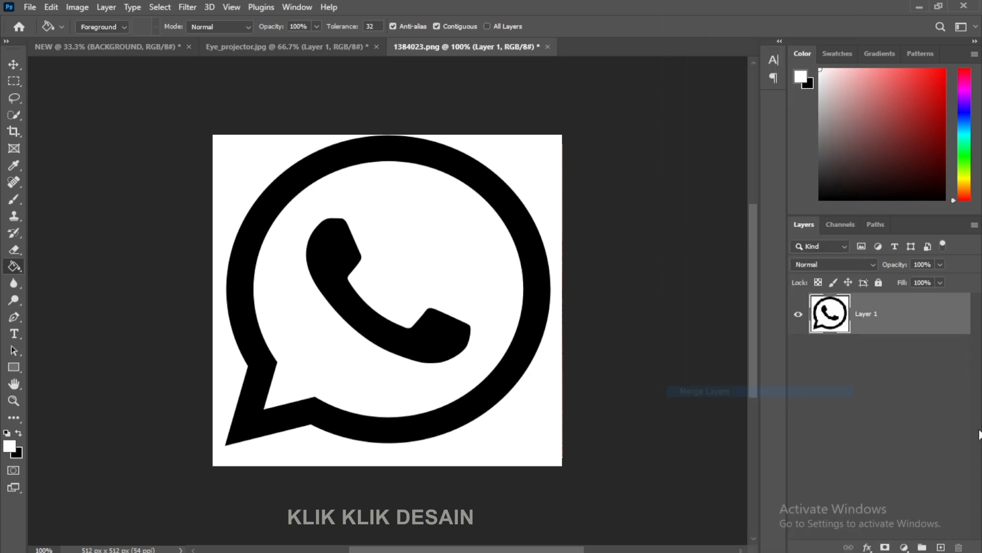
{"action": "left_click", "coordinate": [13, 64]}
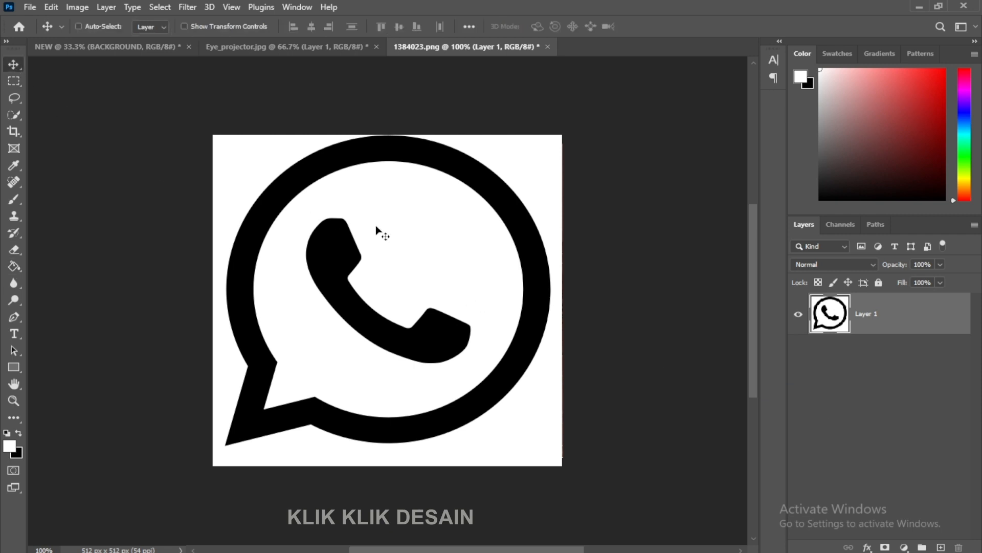
{"action": "mouse_move", "coordinate": [406, 238]}
{"action": "left_mouse_down"}
{"action": "mouse_move", "coordinate": [438, 294]}
{"action": "mouse_move", "coordinate": [351, 281]}
{"action": "mouse_move", "coordinate": [408, 254]}
{"action": "mouse_move", "coordinate": [390, 233]}
{"action": "left_mouse_up"}
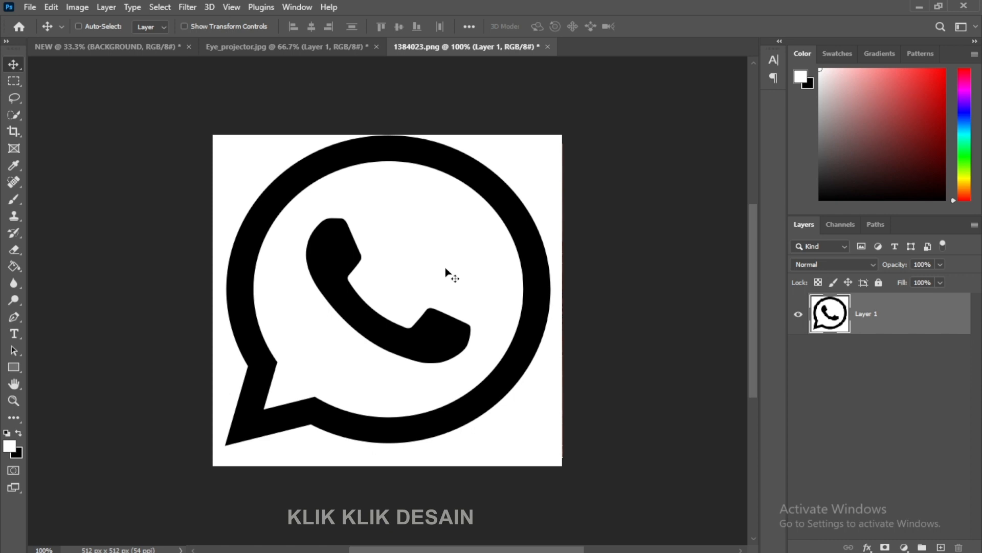
Erase the white areas inside and outside the speech-bubble logo with the Magic Eraser tool
{"action": "left_click", "coordinate": [17, 254]}
{"action": "right_click", "coordinate": [17, 255]}
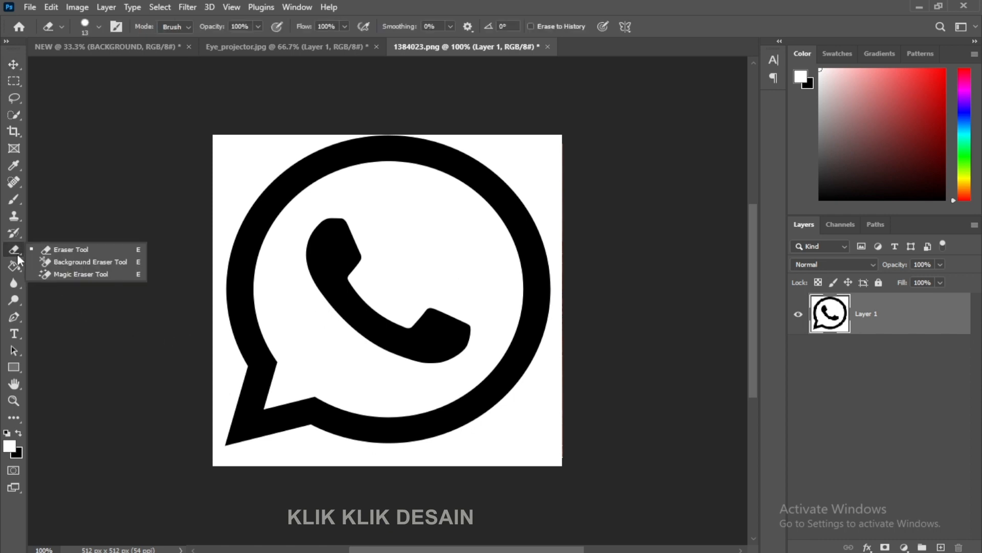
{"action": "left_click", "coordinate": [96, 274]}
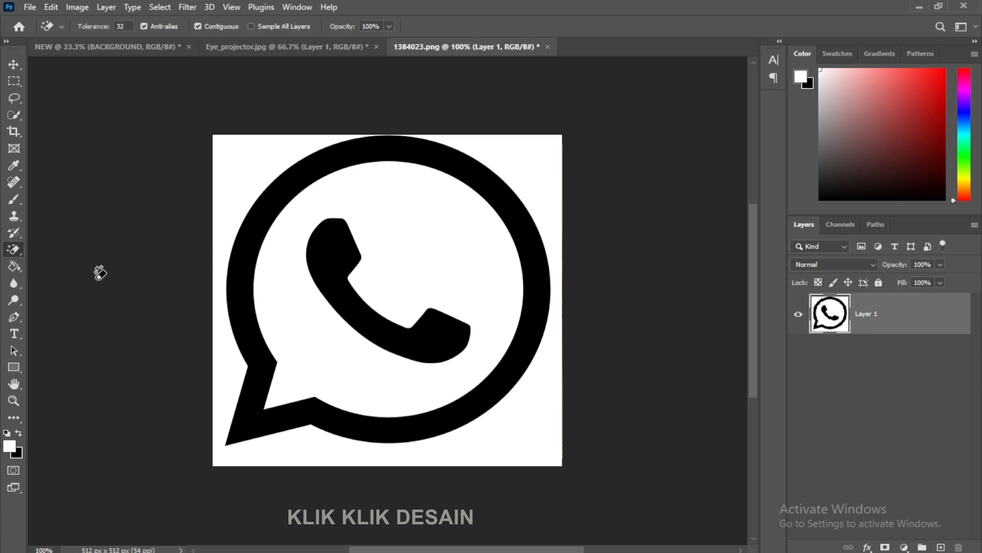
{"action": "left_click", "coordinate": [416, 221]}
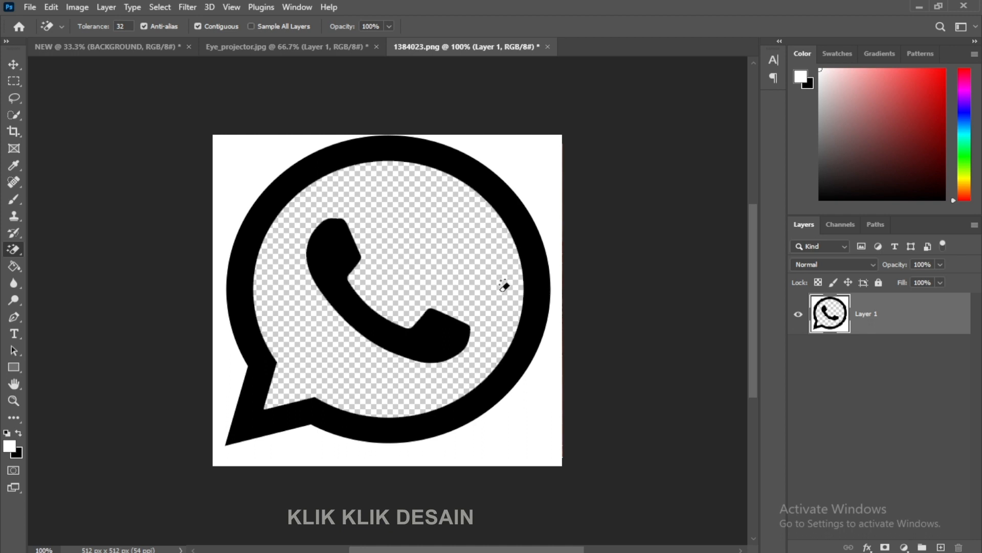
{"action": "left_click", "coordinate": [538, 151]}
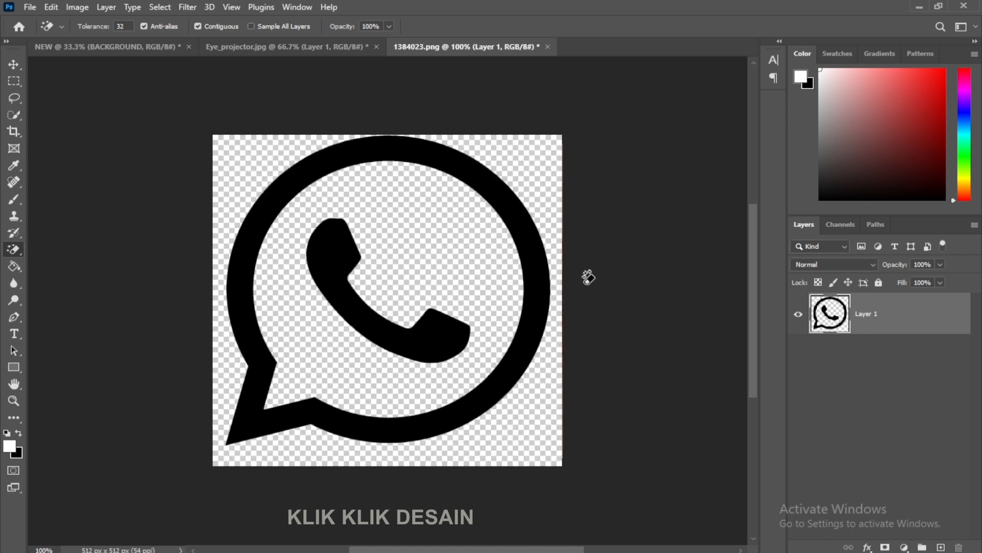
Copy the cut-out logo over the eye in Eye_projector.jpg, and reposition the logo within its own 1384023.png document
{"action": "left_click", "coordinate": [13, 64]}
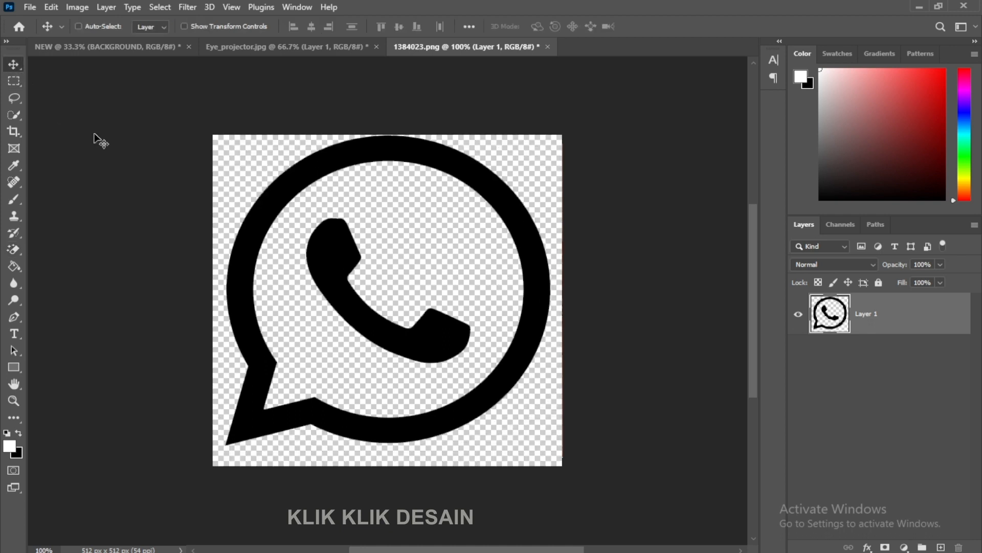
{"action": "left_click_drag", "start_coordinate": [433, 179], "coordinate": [419, 328]}
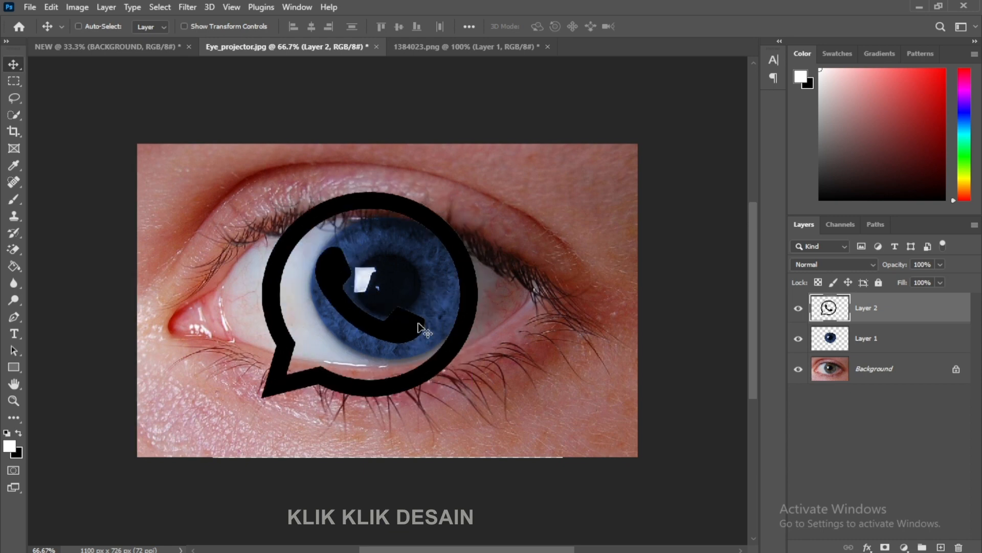
{"action": "left_click", "coordinate": [454, 50]}
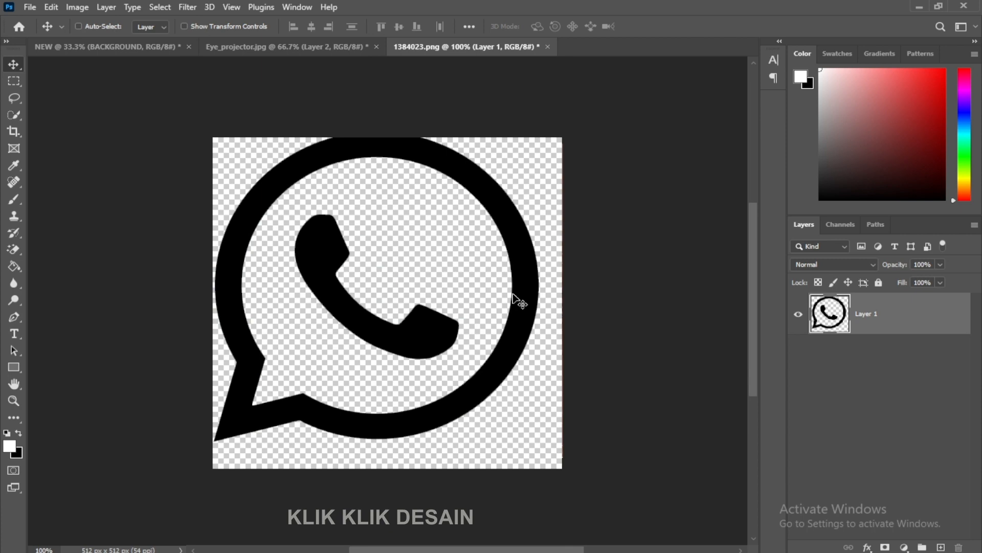
{"action": "mouse_move", "coordinate": [520, 287]}
{"action": "left_mouse_down"}
{"action": "mouse_move", "coordinate": [516, 312]}
{"action": "mouse_move", "coordinate": [518, 298]}
{"action": "left_mouse_up"}
Open test.jpg from the Gambar folder and unlock its Background layer
{"action": "left_click", "coordinate": [30, 7]}
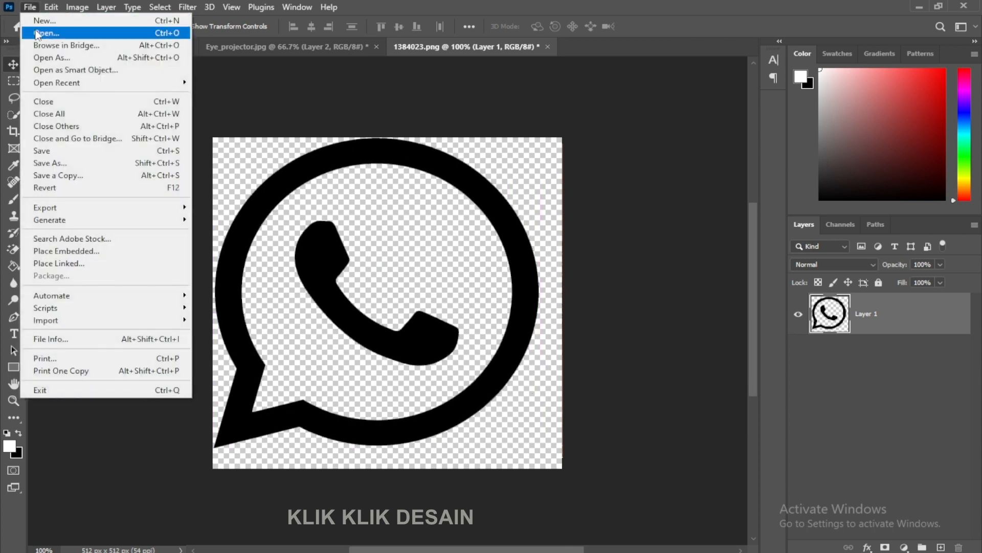
{"action": "left_click", "coordinate": [46, 32]}
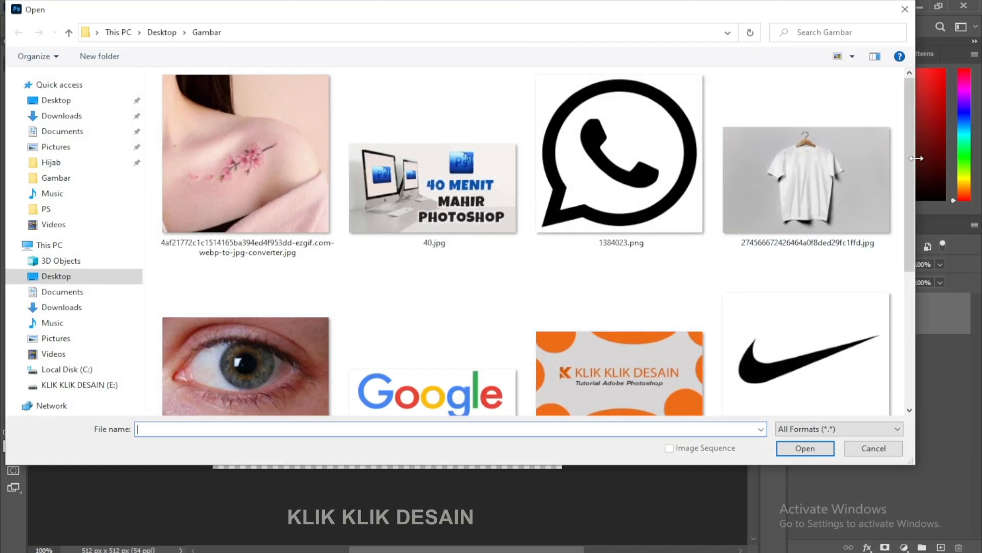
{"action": "left_click_drag", "start_coordinate": [913, 169], "coordinate": [904, 328]}
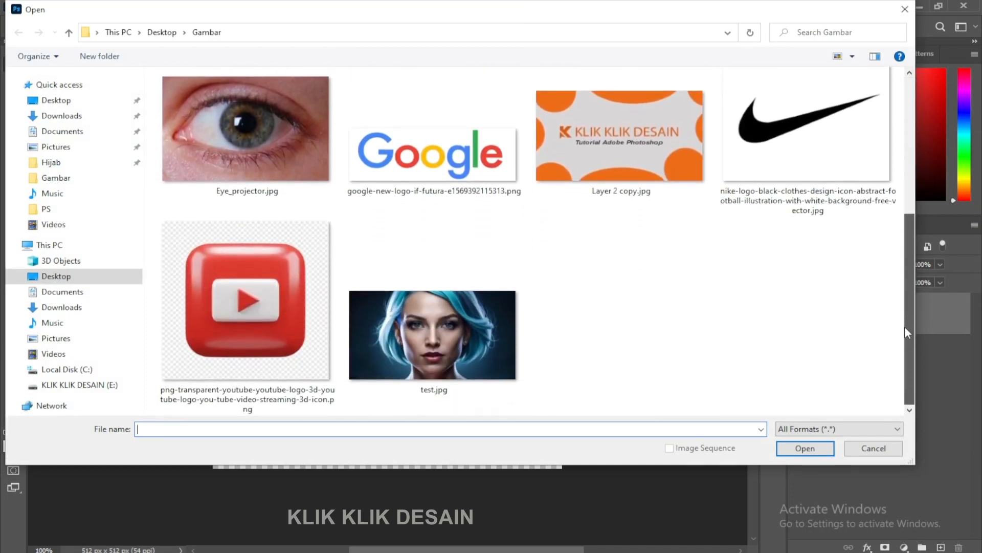
{"action": "double_click", "coordinate": [450, 327]}
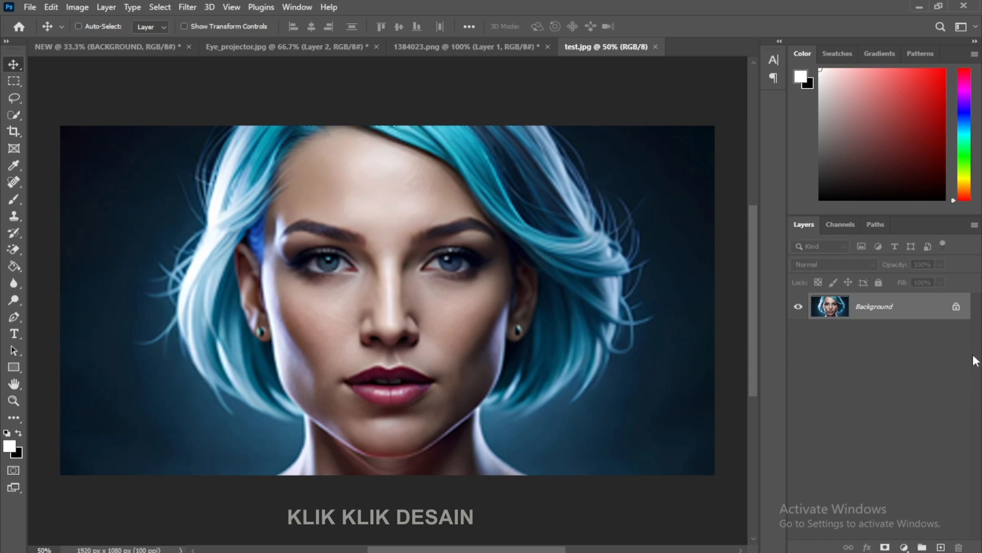
{"action": "left_click", "coordinate": [957, 307]}
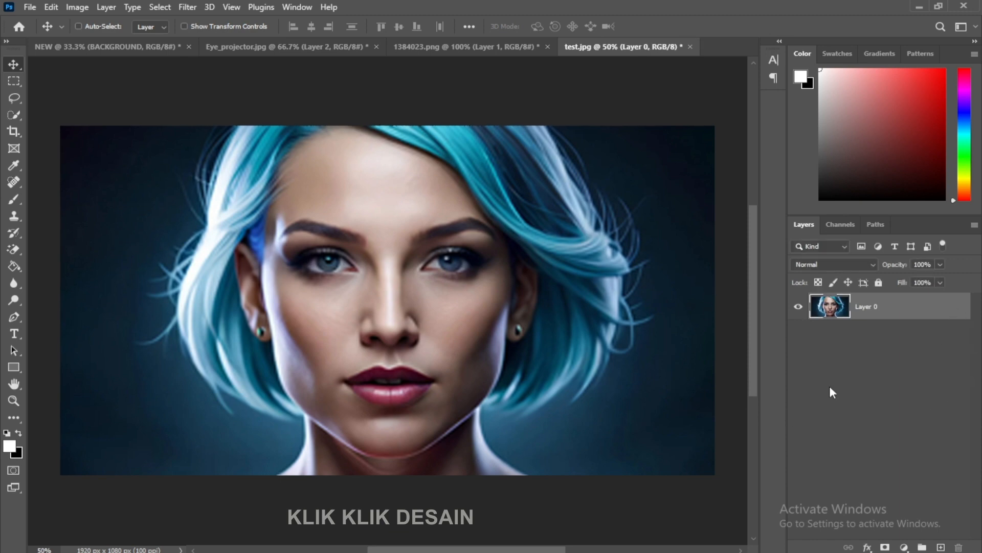
Try to erase the dark blue background on both sides of the woman with the Magic Eraser, and undo the erasures
{"action": "left_click", "coordinate": [14, 250]}
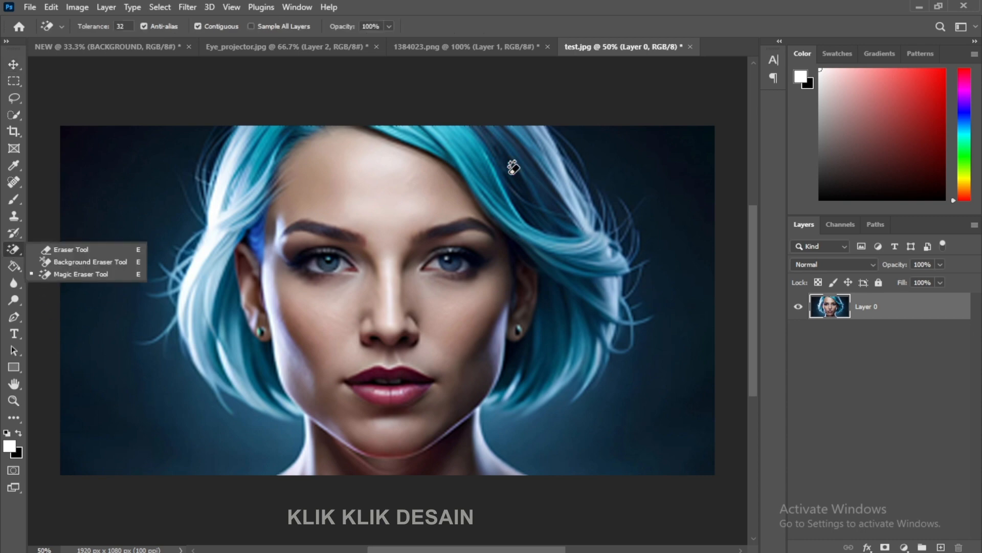
{"action": "left_click", "coordinate": [542, 4]}
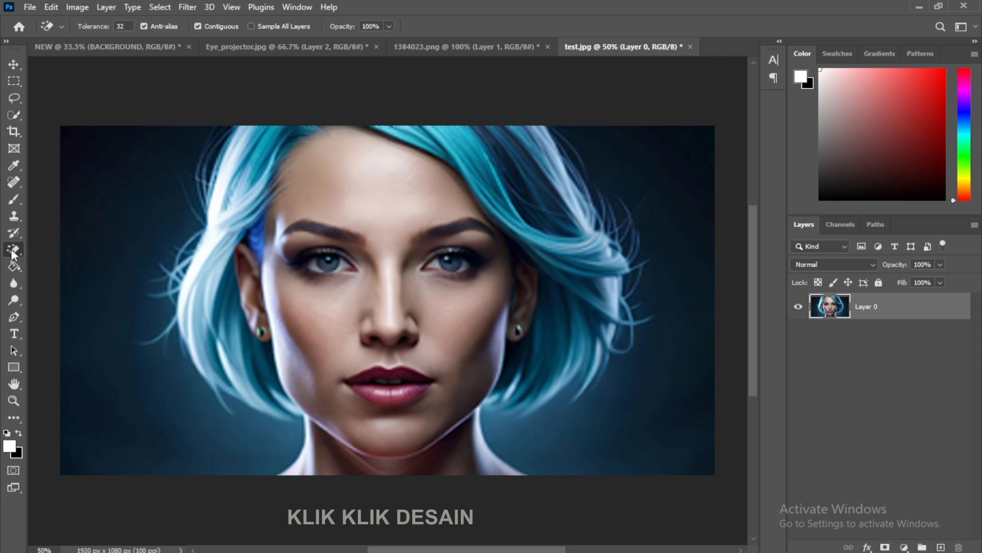
{"action": "left_click", "coordinate": [12, 249]}
{"action": "left_click", "coordinate": [56, 274]}
{"action": "left_click", "coordinate": [257, 470]}
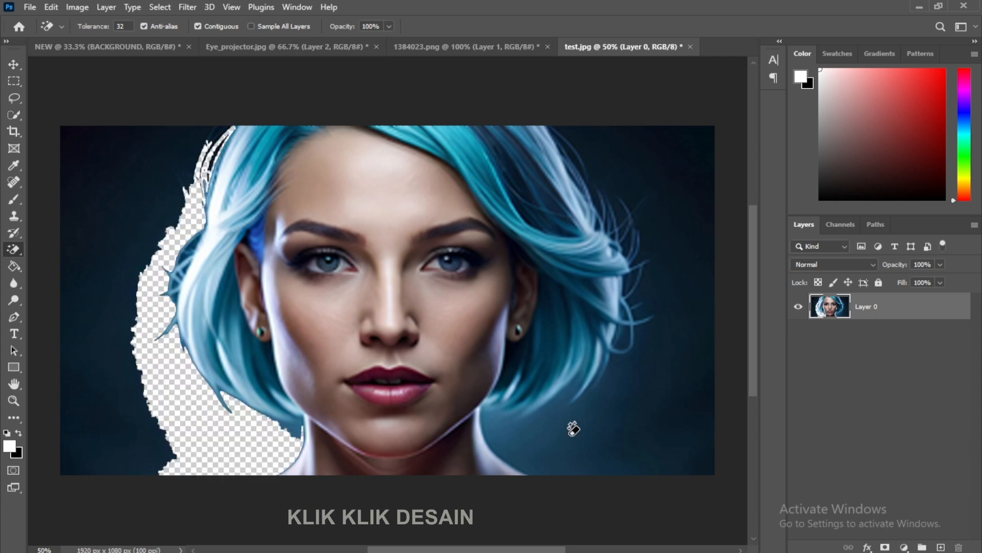
{"action": "left_click", "coordinate": [534, 426]}
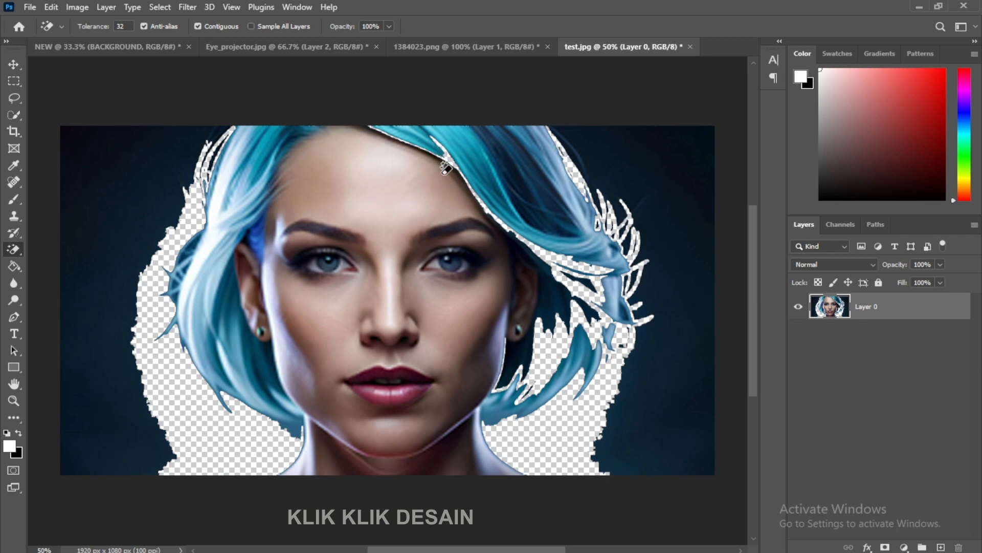
{"action": "left_click", "coordinate": [576, 164]}
{"action": "key", "text": "ctrl+z"}
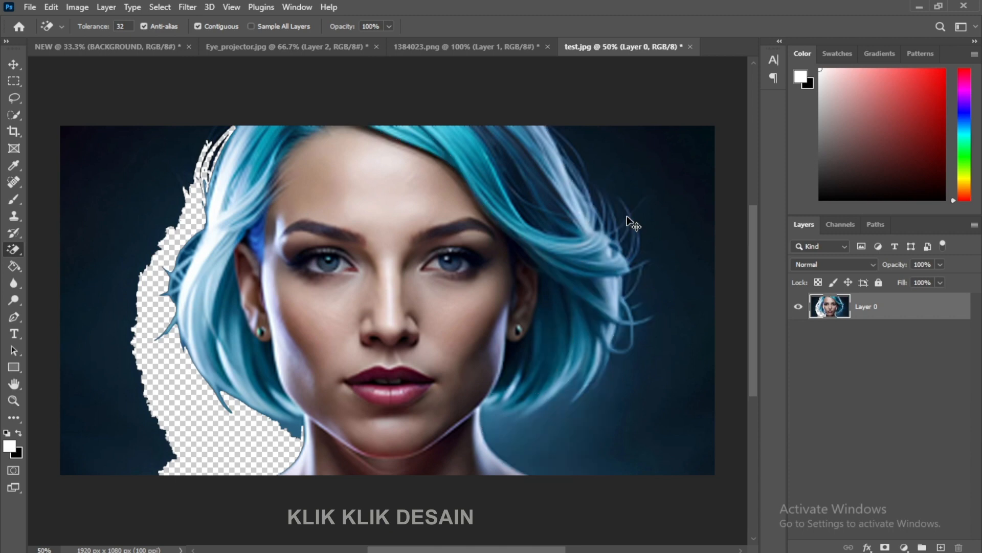
{"action": "key", "text": "ctrl+z"}
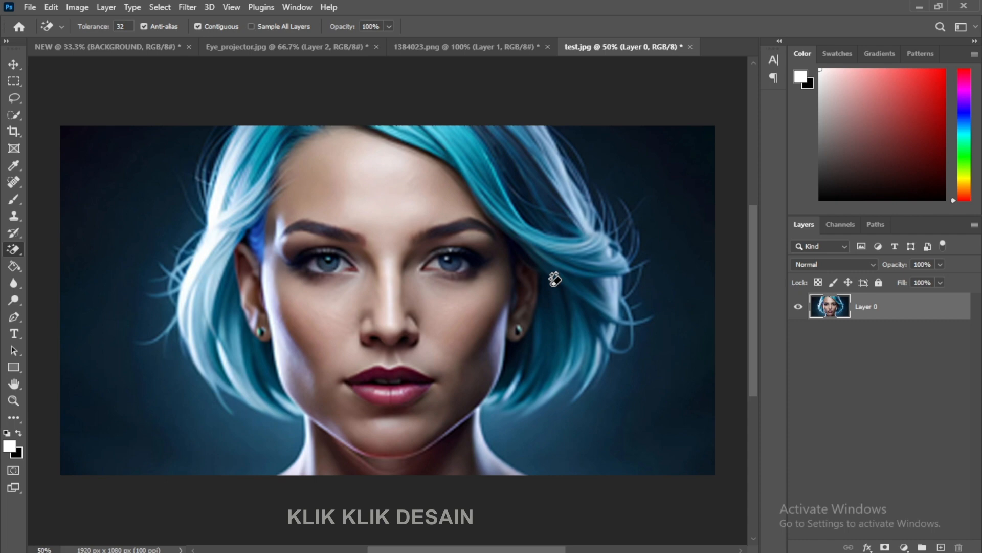
{"action": "left_click", "coordinate": [14, 100]}
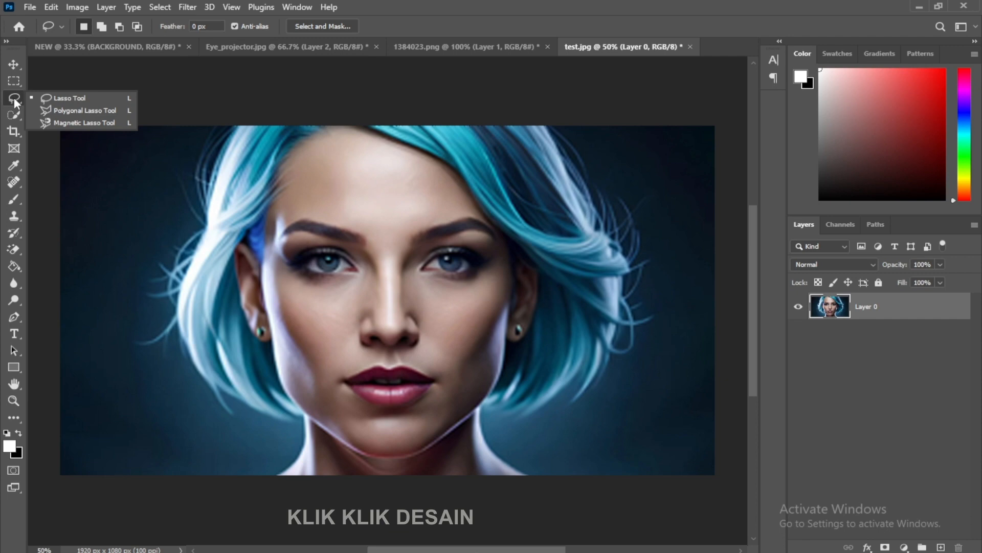
{"action": "left_click", "coordinate": [70, 96]}
{"action": "left_click", "coordinate": [14, 320]}
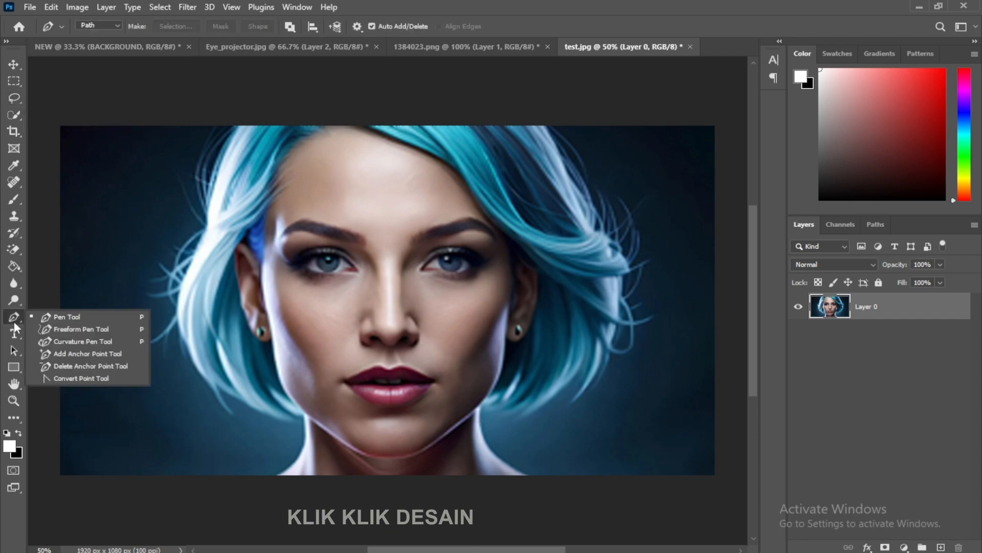
With the Pen tool, trace a path down the woman's hair and neck on the image's left side, then across below the canvas edge
{"action": "left_click", "coordinate": [44, 318]}
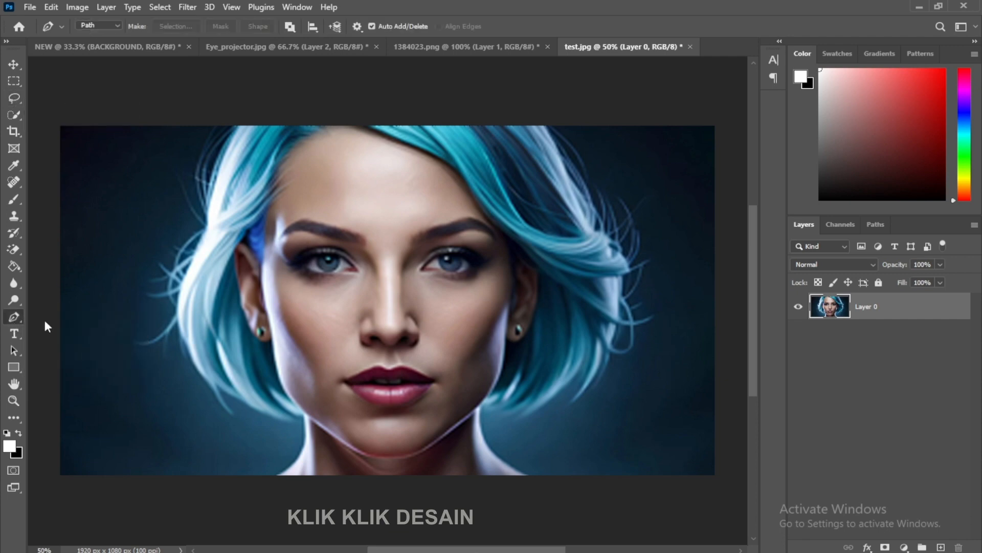
{"action": "left_click", "coordinate": [238, 125]}
{"action": "left_click_drag", "start_coordinate": [207, 232], "coordinate": [198, 284]}
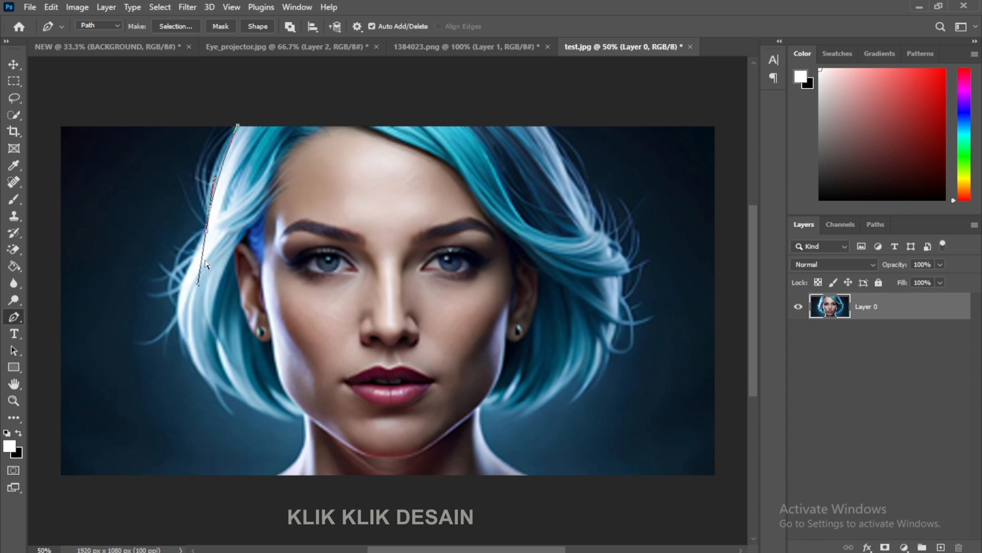
{"action": "key", "text": "ctrl+z"}
{"action": "left_click_drag", "start_coordinate": [205, 232], "coordinate": [197, 304]}
{"action": "left_click", "coordinate": [205, 231]}
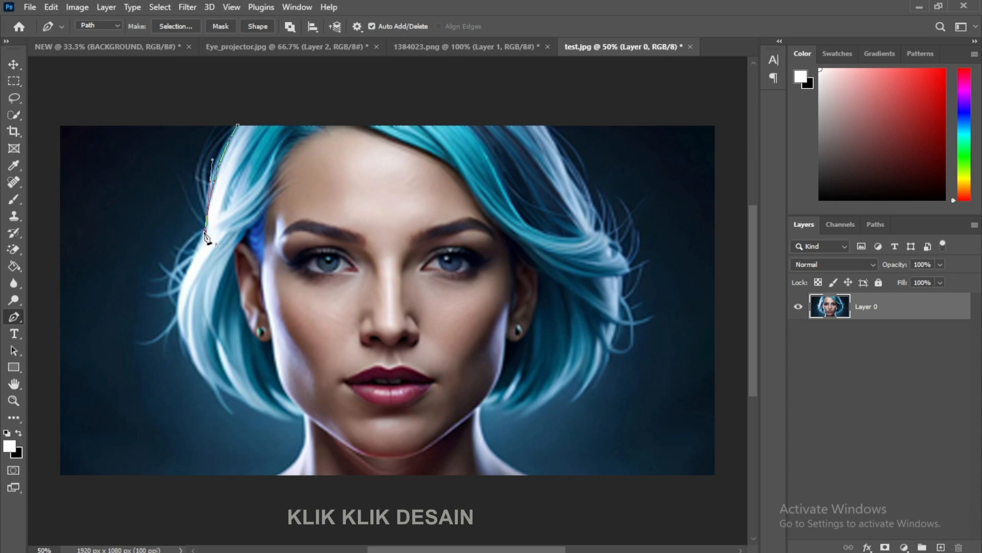
{"action": "left_click", "coordinate": [183, 280]}
{"action": "left_click_drag", "start_coordinate": [212, 385], "coordinate": [315, 421]}
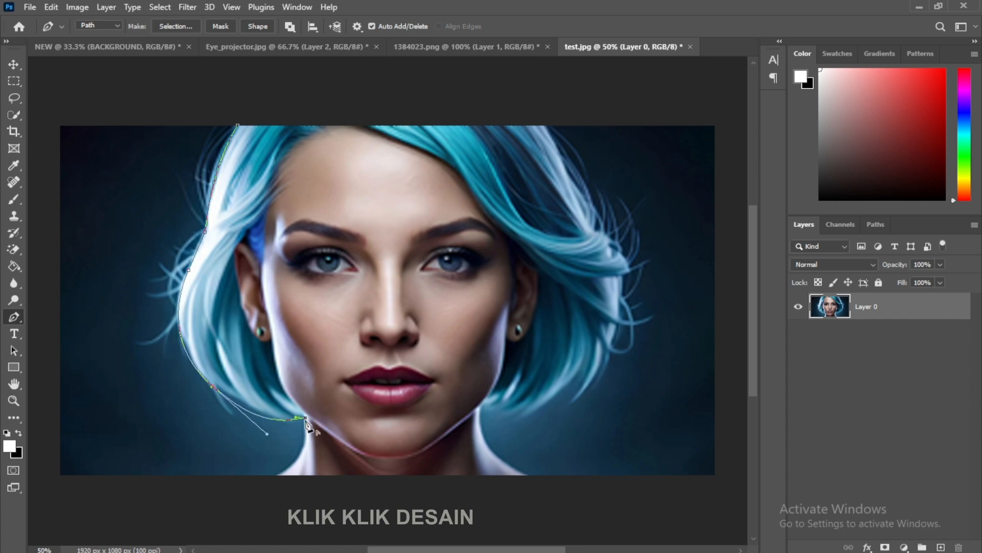
{"action": "left_click", "coordinate": [303, 449]}
{"action": "left_click_drag", "start_coordinate": [267, 481], "coordinate": [240, 498]}
{"action": "left_click", "coordinate": [534, 484]}
Continue the path up the neck on the image's right side and around the lower hair tips, breaking handles at the corner points
{"action": "left_click_drag", "start_coordinate": [481, 407], "coordinate": [479, 347]}
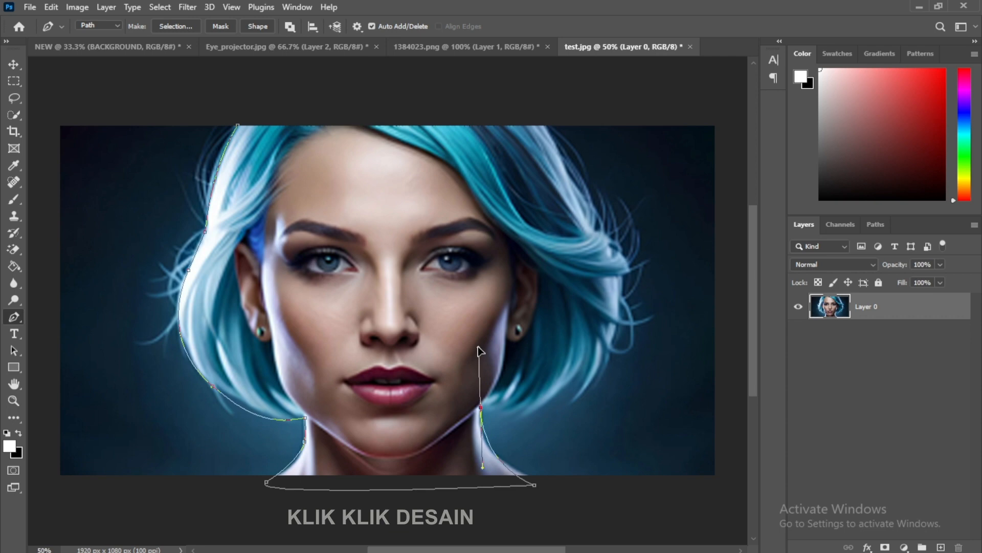
{"action": "left_click", "coordinate": [481, 409], "text": "alt"}
{"action": "left_click_drag", "start_coordinate": [504, 393], "coordinate": [517, 377]}
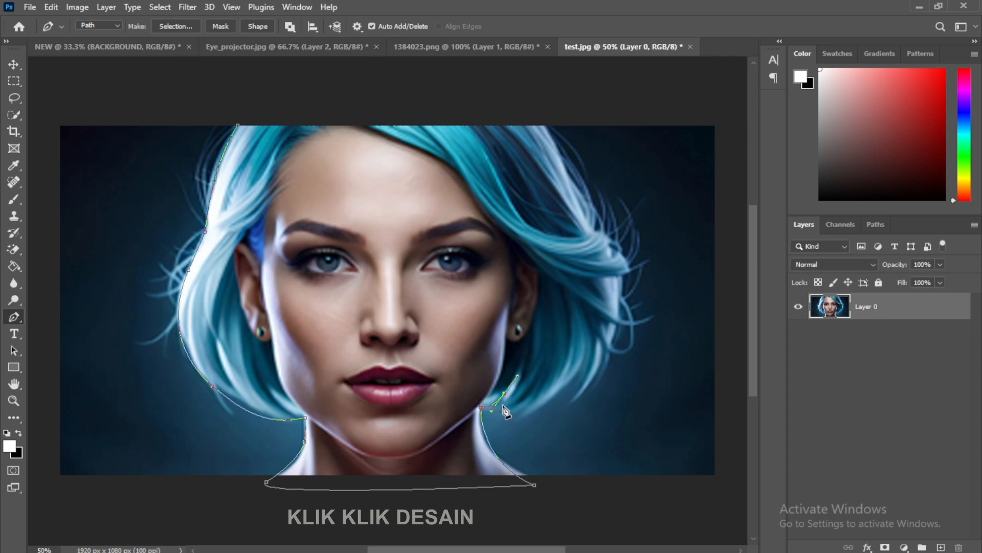
{"action": "left_click", "coordinate": [505, 394], "text": "alt"}
{"action": "left_click_drag", "start_coordinate": [578, 369], "coordinate": [615, 323]}
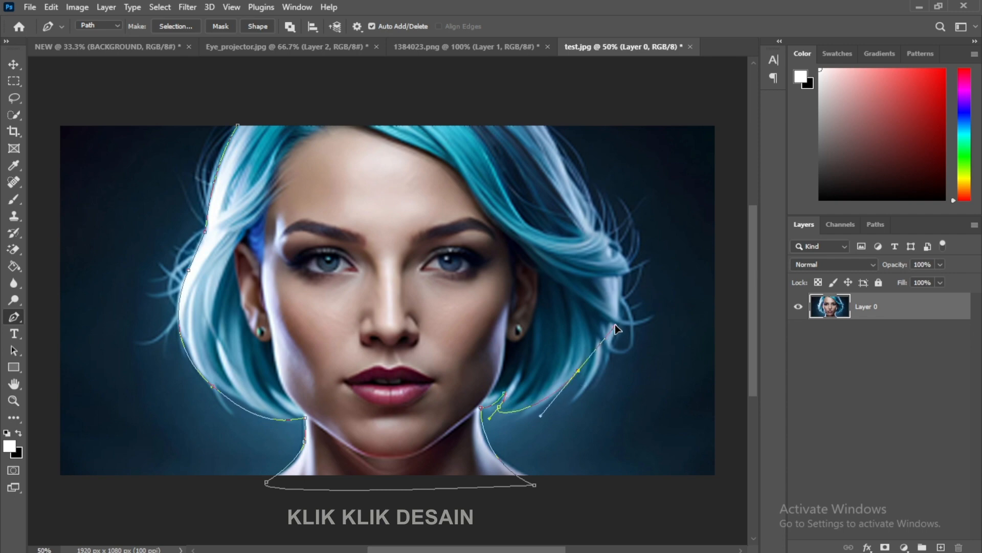
{"action": "left_click", "coordinate": [578, 370], "text": "alt"}
{"action": "left_click_drag", "start_coordinate": [572, 402], "coordinate": [590, 375]}
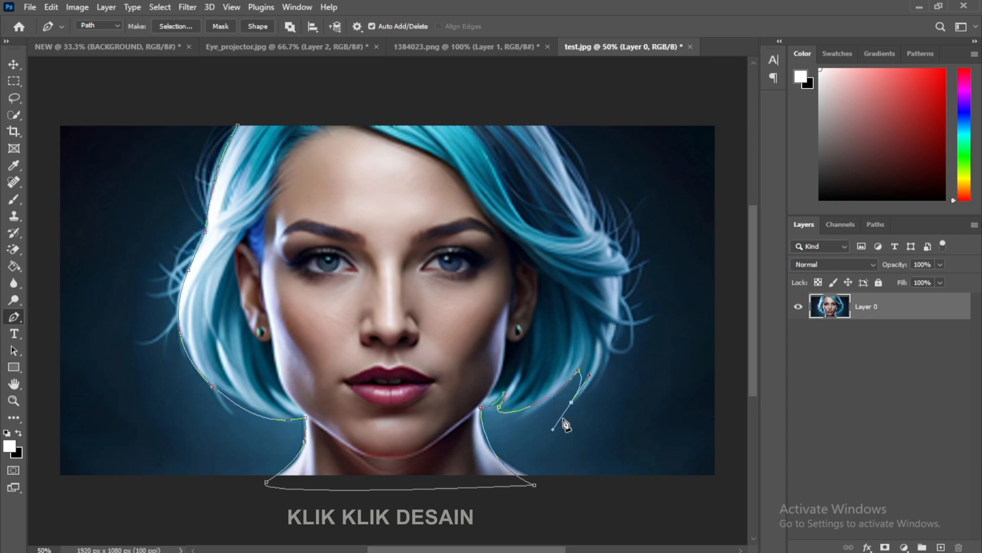
{"action": "left_click", "coordinate": [572, 403], "text": "alt"}
Trace the outer hair edge up past the top of the canvas and close the path at its starting point
{"action": "left_click_drag", "start_coordinate": [615, 251], "coordinate": [601, 138]}
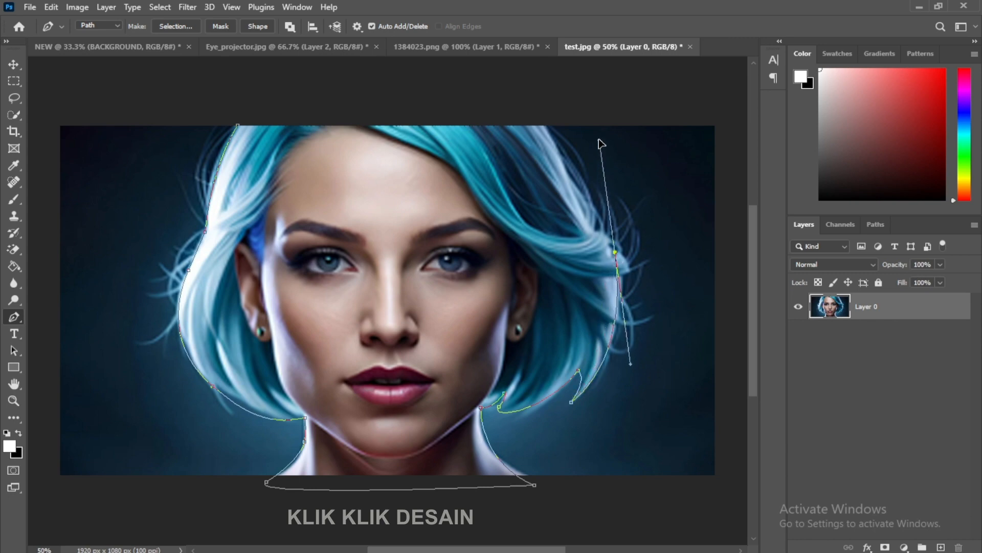
{"action": "left_click", "coordinate": [615, 253], "text": "alt"}
{"action": "left_click_drag", "start_coordinate": [529, 112], "coordinate": [499, 96]}
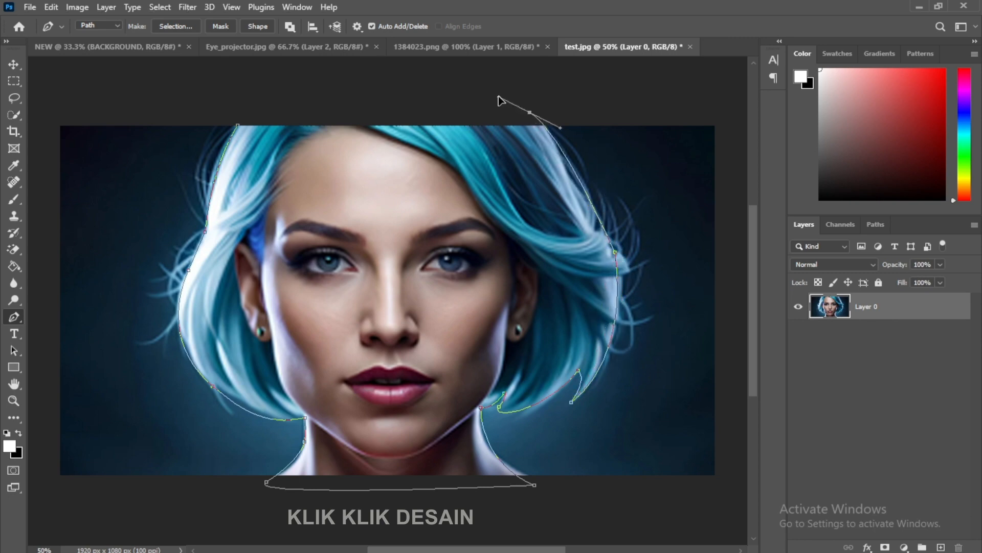
{"action": "left_click", "coordinate": [239, 125]}
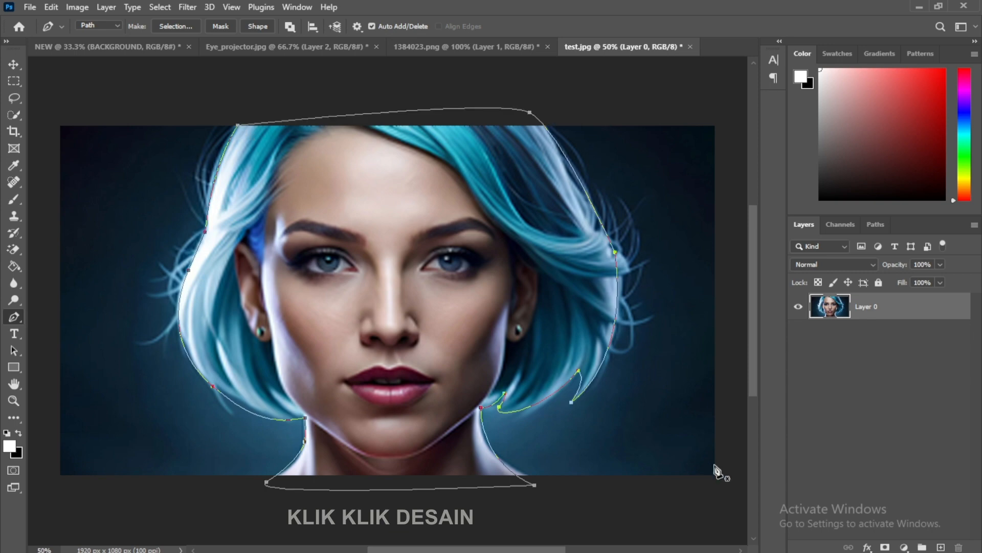
Convert the path to a new selection with 0 px feather and anti-aliasing, and add a layer mask from it to Layer 0
{"action": "right_click", "coordinate": [617, 257]}
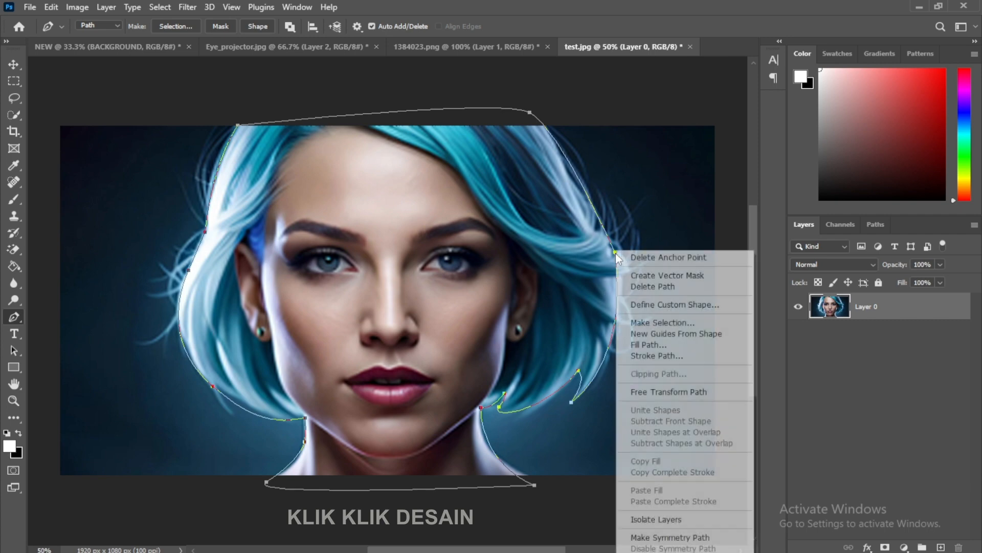
{"action": "left_click", "coordinate": [635, 323]}
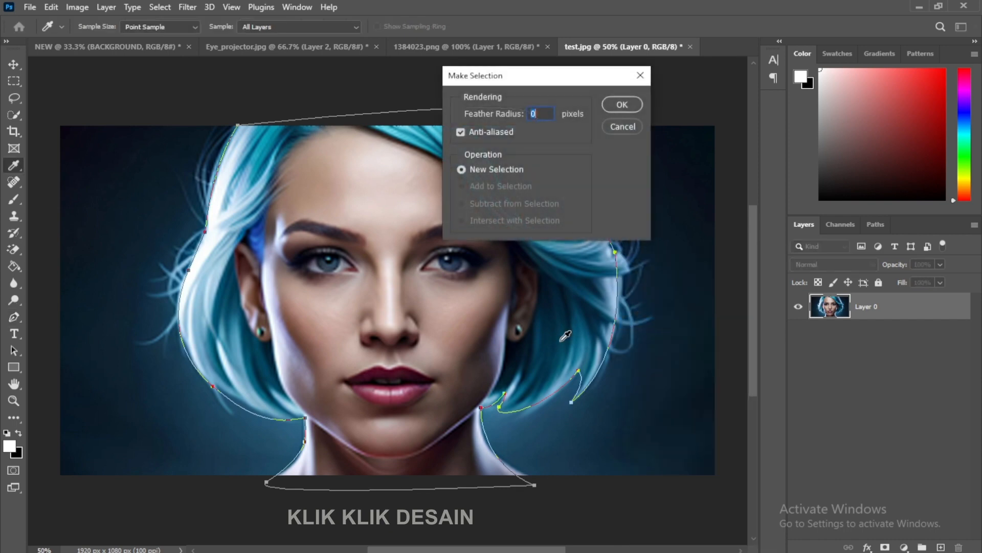
{"action": "left_click", "coordinate": [620, 106]}
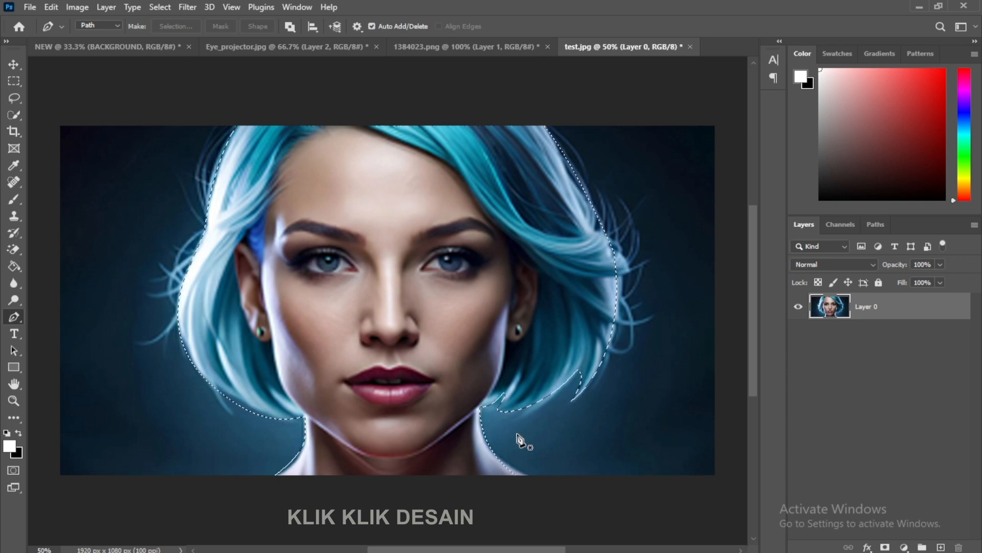
{"action": "key", "text": "ctrl+shift+alt+n"}
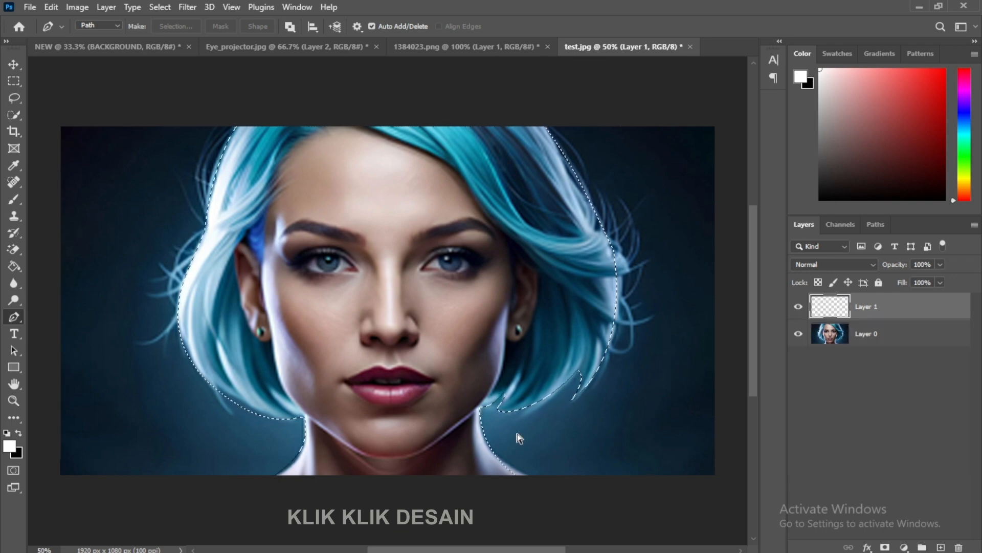
{"action": "key", "text": "ctrl+z"}
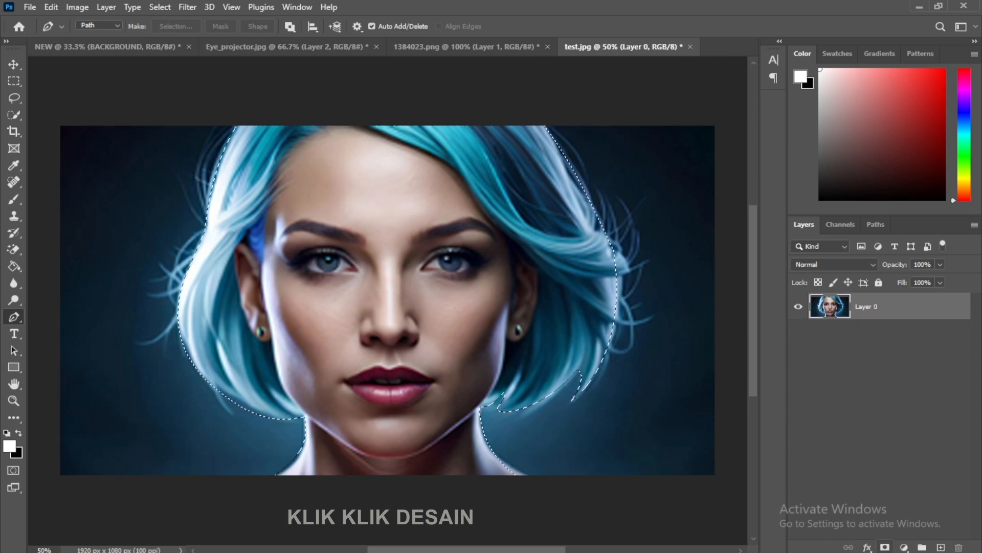
{"action": "left_click", "coordinate": [885, 547]}
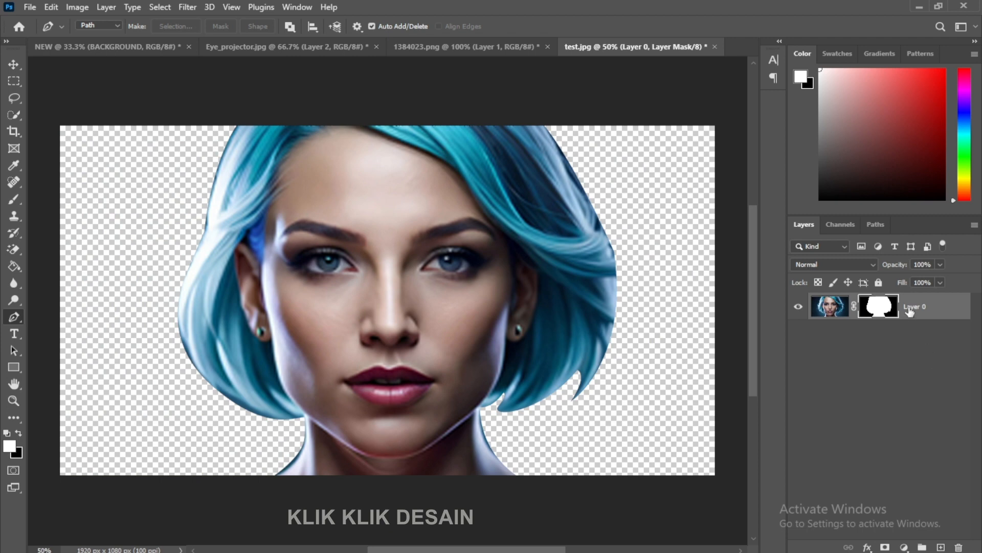
Shift the masked portrait slightly with the Move tool and copy it into Eye_projector.jpg
{"action": "left_click", "coordinate": [21, 65]}
{"action": "mouse_move", "coordinate": [374, 273]}
{"action": "left_mouse_down"}
{"action": "mouse_move", "coordinate": [315, 281]}
{"action": "mouse_move", "coordinate": [404, 264]}
{"action": "mouse_move", "coordinate": [383, 307]}
{"action": "mouse_move", "coordinate": [373, 275]}
{"action": "left_mouse_up"}
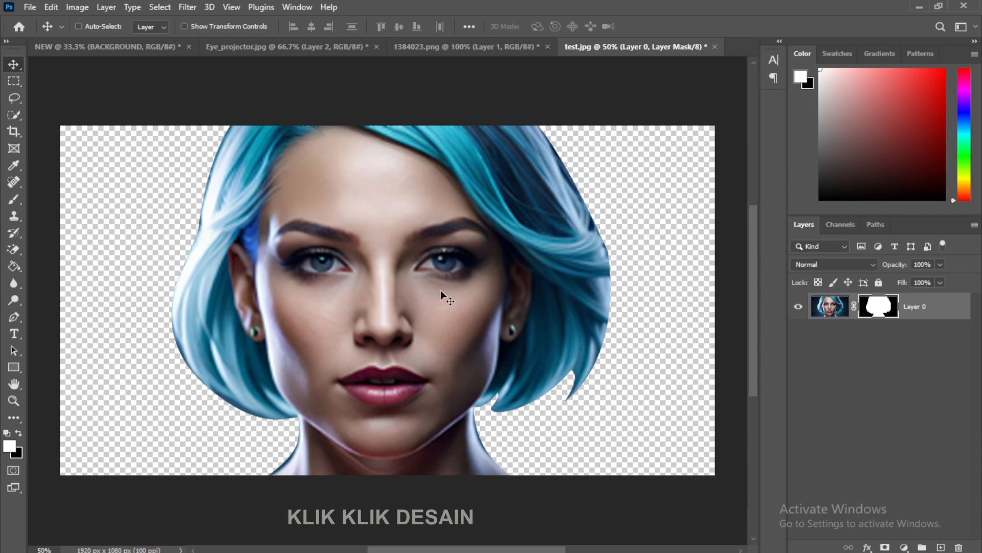
{"action": "left_click_drag", "start_coordinate": [445, 294], "coordinate": [415, 259]}
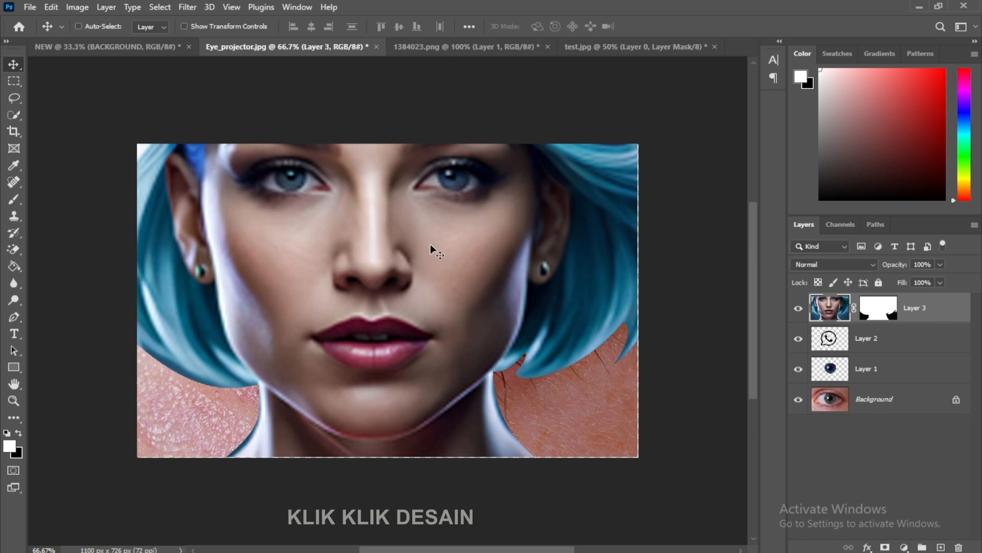
Switch to the NEW document, activate the Paint Bucket tool, and create a white RGB document of 60 x 40 cm at 100 pixels/inch
{"action": "left_click", "coordinate": [96, 48]}
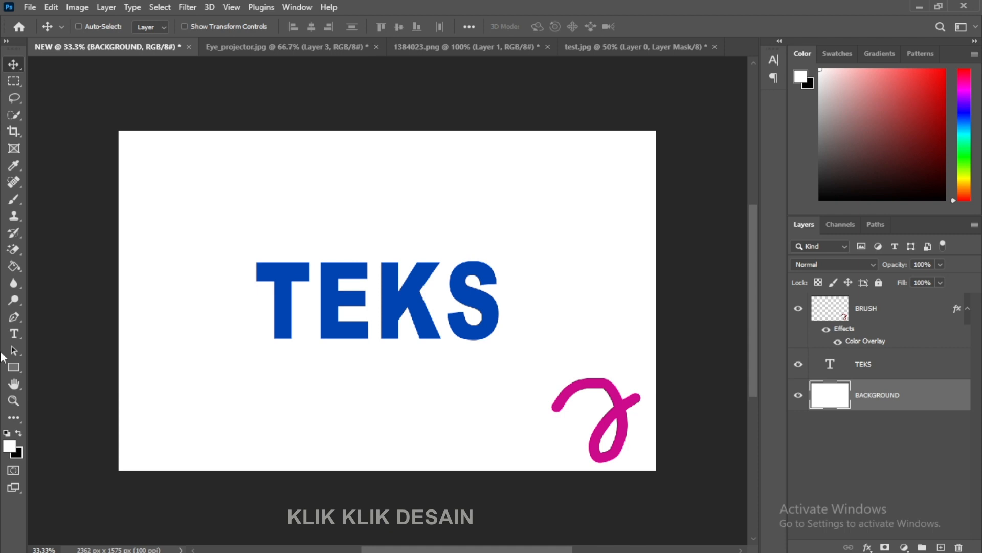
{"action": "left_click", "coordinate": [16, 267]}
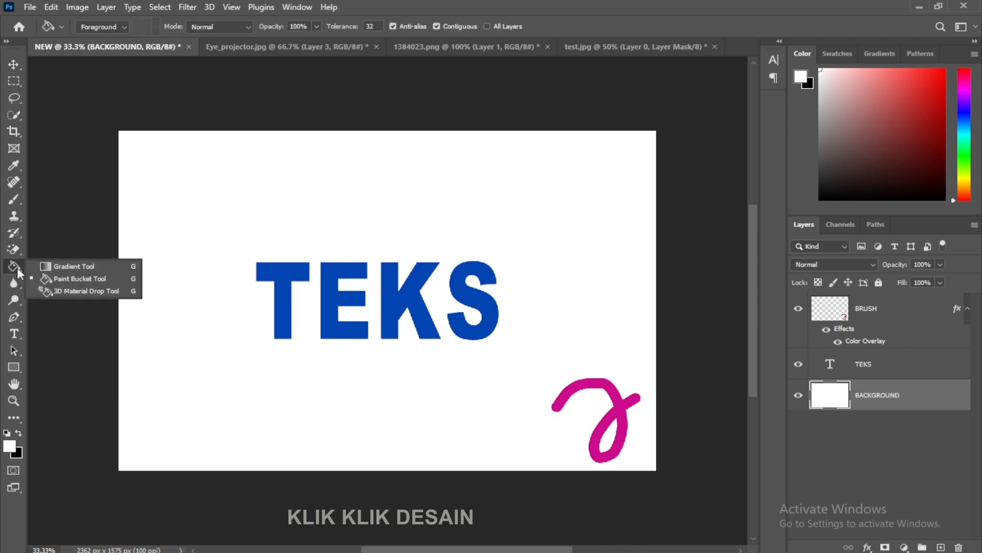
{"action": "left_click", "coordinate": [100, 281]}
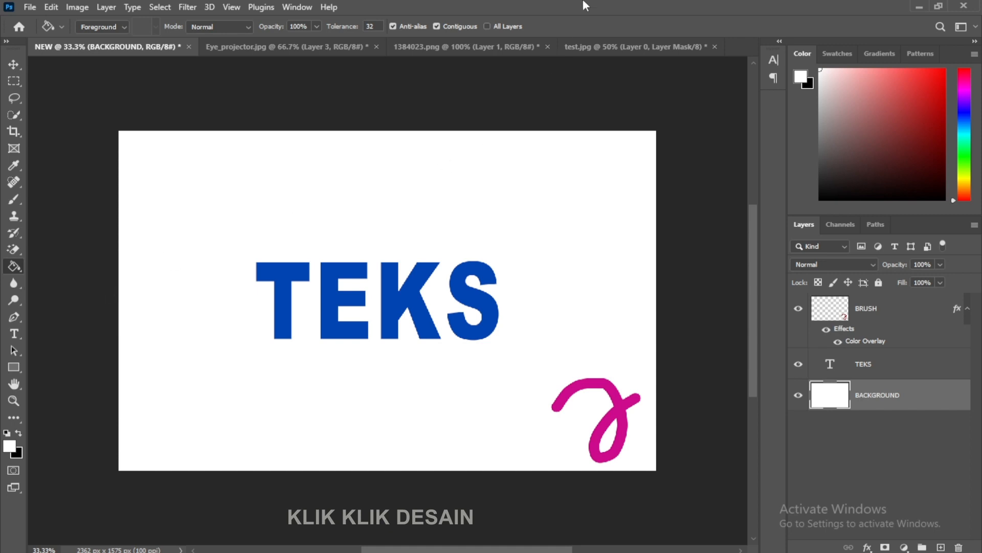
{"action": "key", "text": "ctrl+n"}
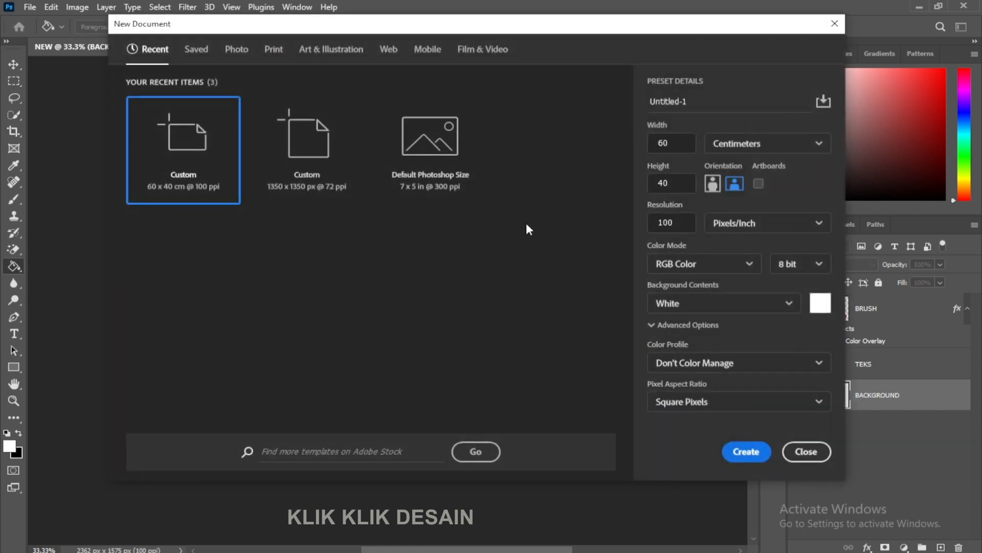
{"action": "left_click", "coordinate": [737, 451]}
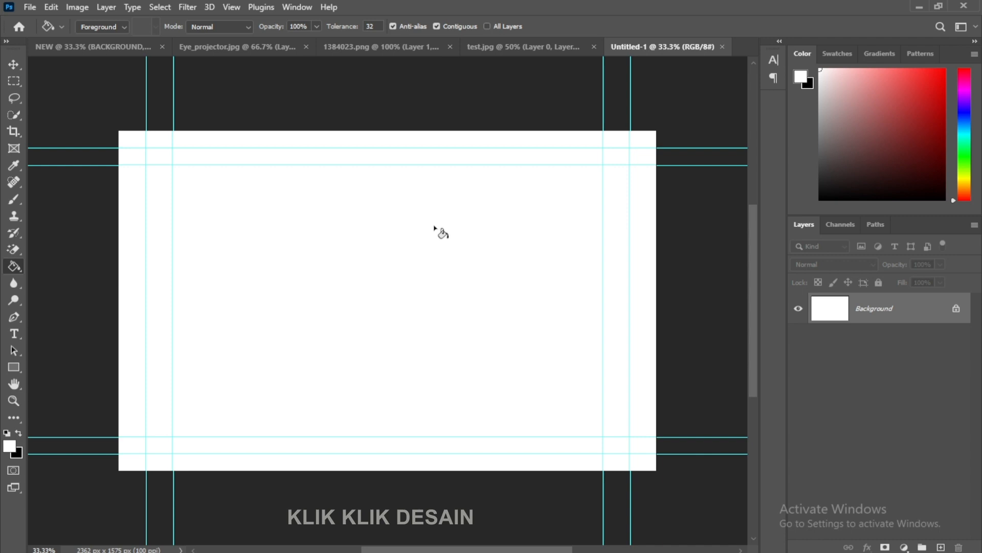
Set the foreground color to pink #fc0289 and fill the Background layer with the Paint Bucket tool
{"action": "right_click", "coordinate": [14, 267]}
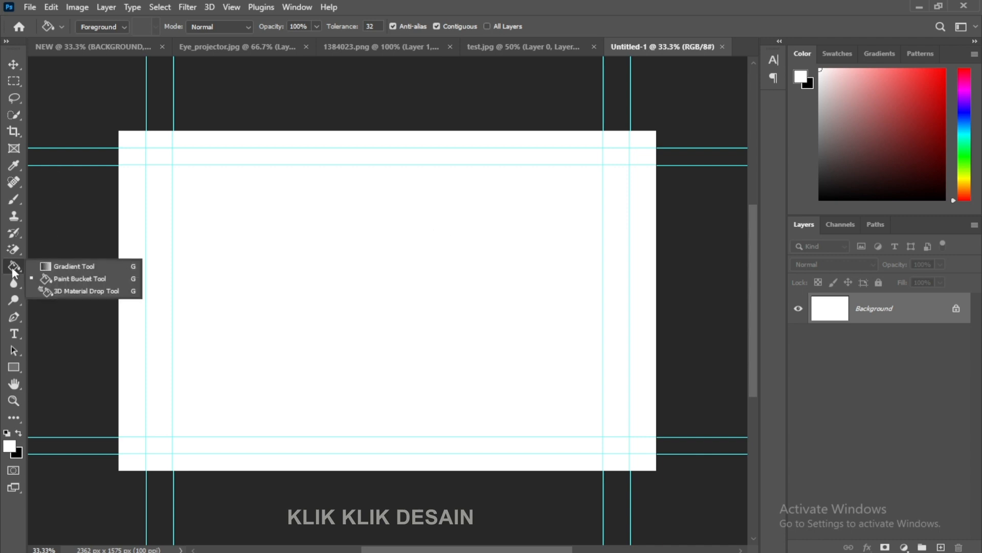
{"action": "left_click", "coordinate": [109, 277]}
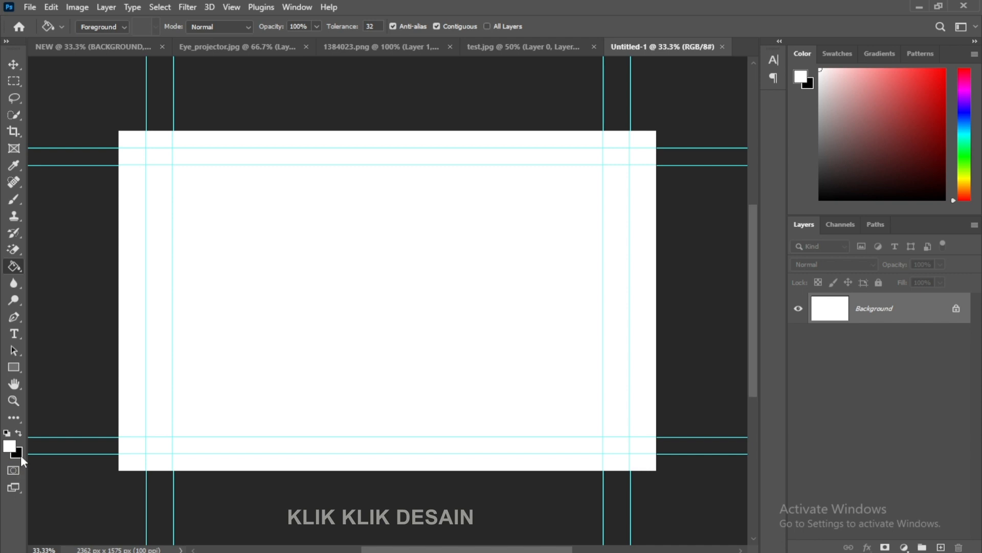
{"action": "left_click", "coordinate": [12, 445]}
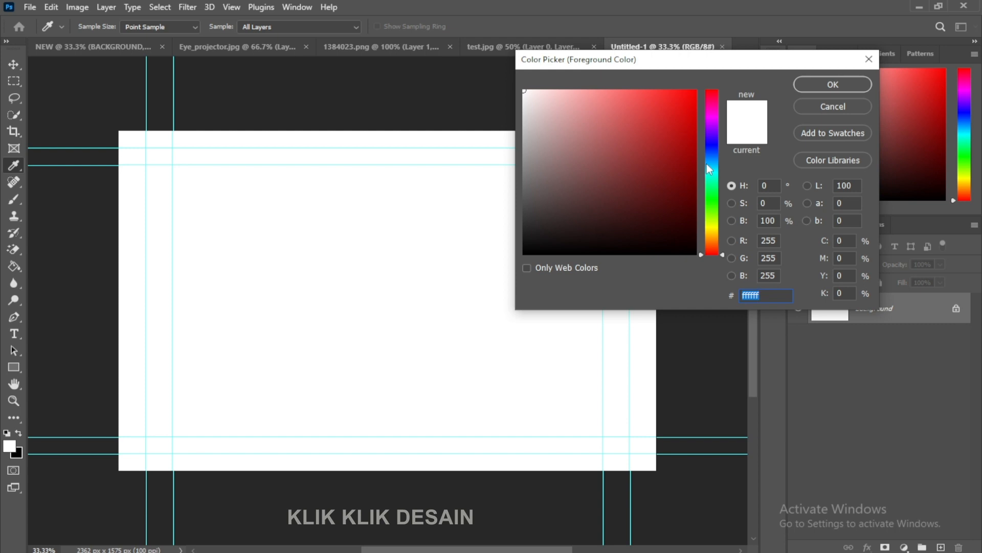
{"action": "left_click", "coordinate": [713, 105]}
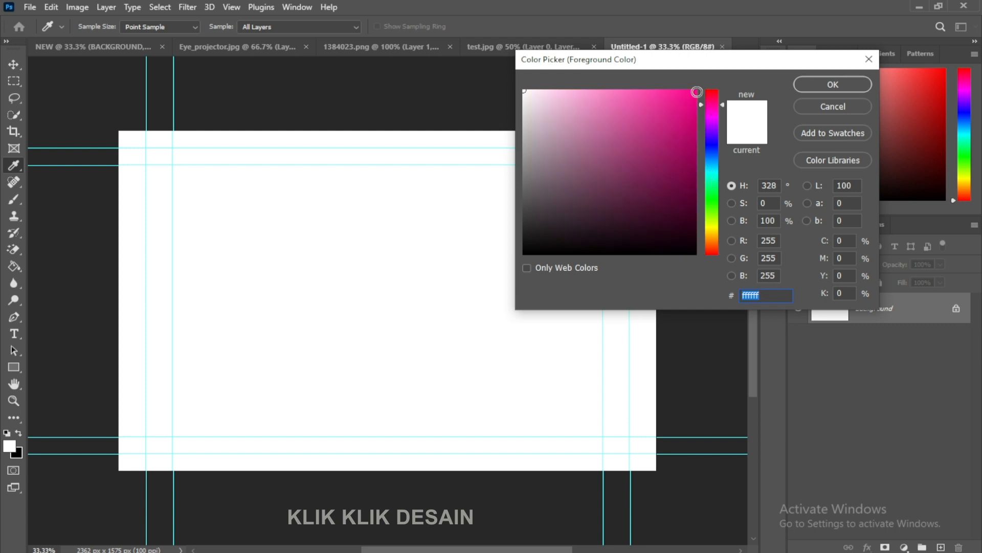
{"action": "left_click", "coordinate": [694, 92]}
{"action": "left_click", "coordinate": [835, 84]}
{"action": "key", "text": "g"}
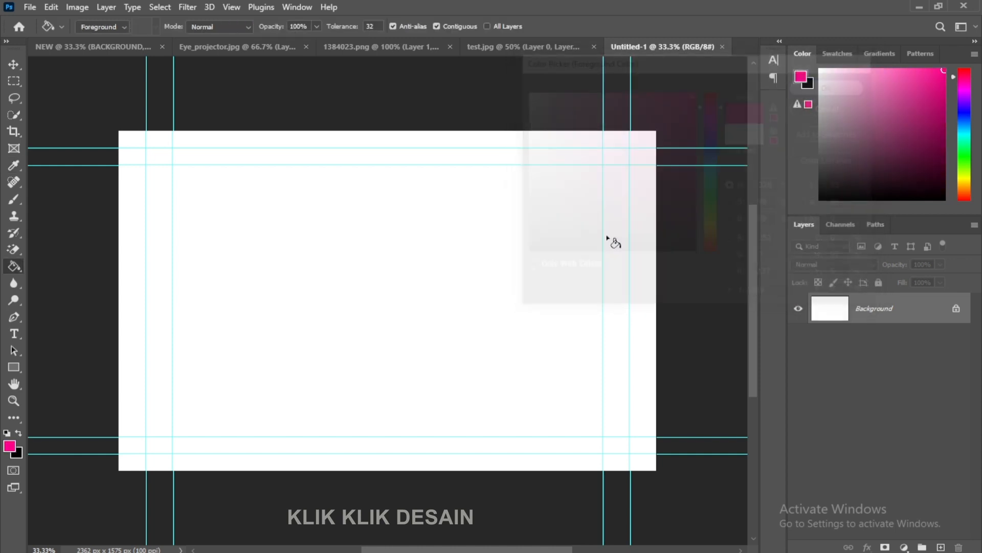
{"action": "left_click", "coordinate": [367, 297]}
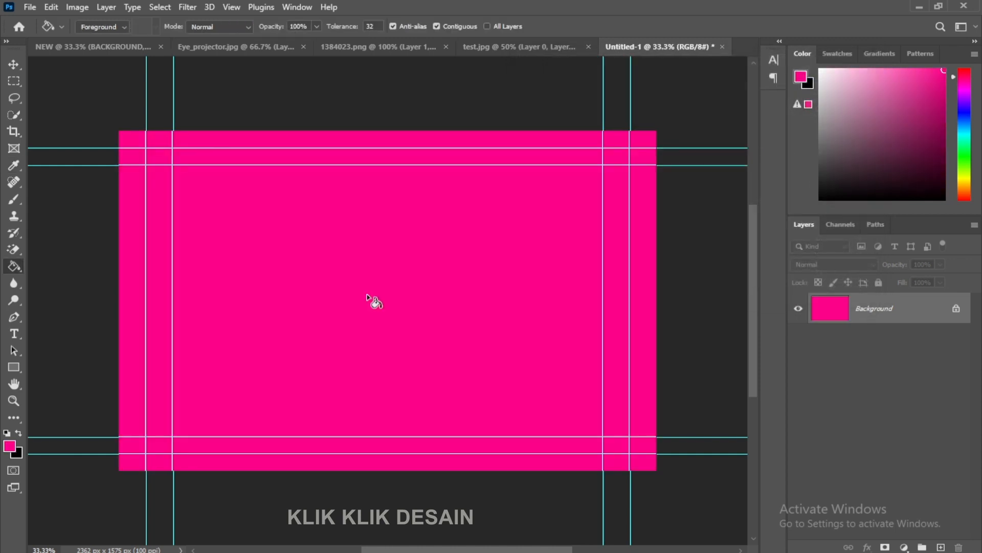
Change the foreground color to yellow #e7fc02 and fill the Background layer with it
{"action": "left_click", "coordinate": [10, 449]}
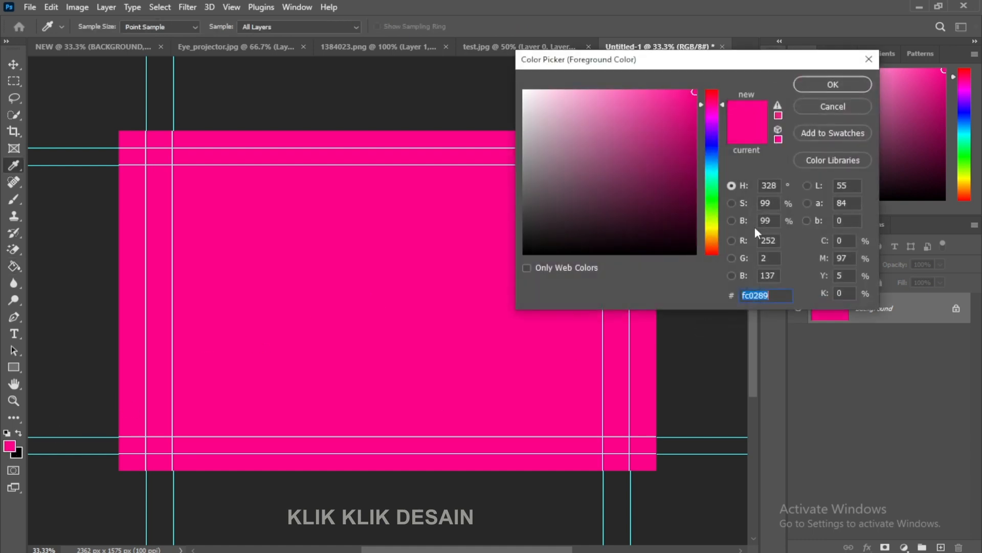
{"action": "left_click", "coordinate": [716, 225]}
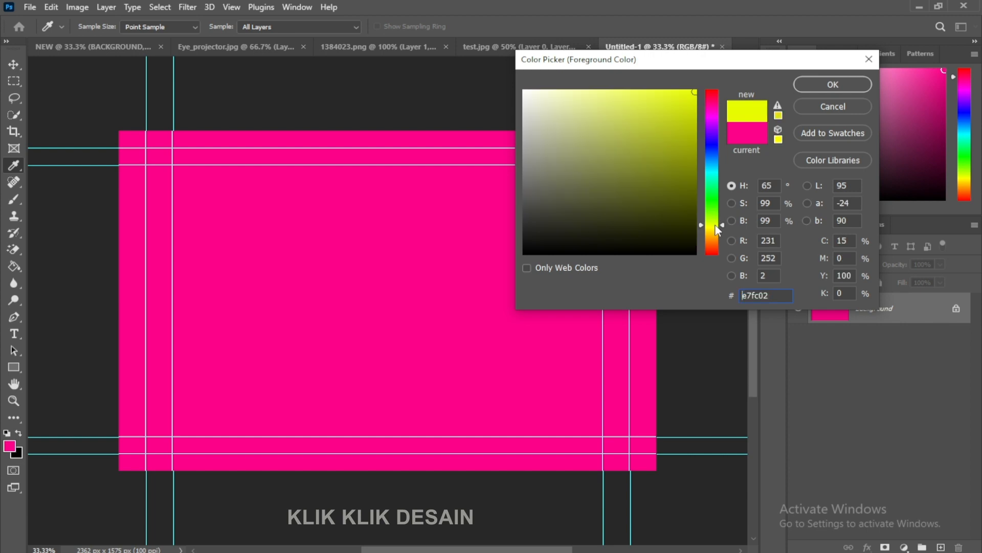
{"action": "left_click", "coordinate": [833, 84]}
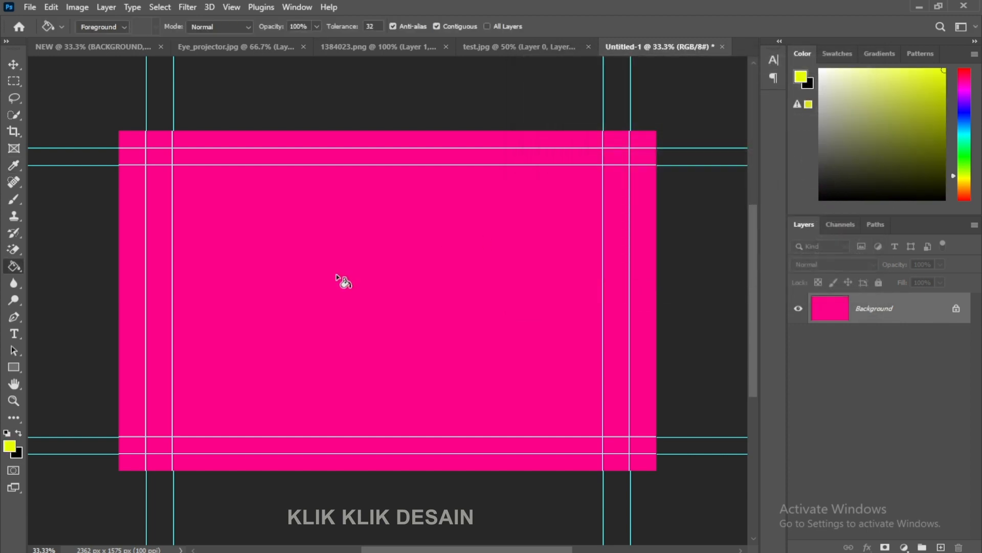
{"action": "left_click", "coordinate": [342, 278]}
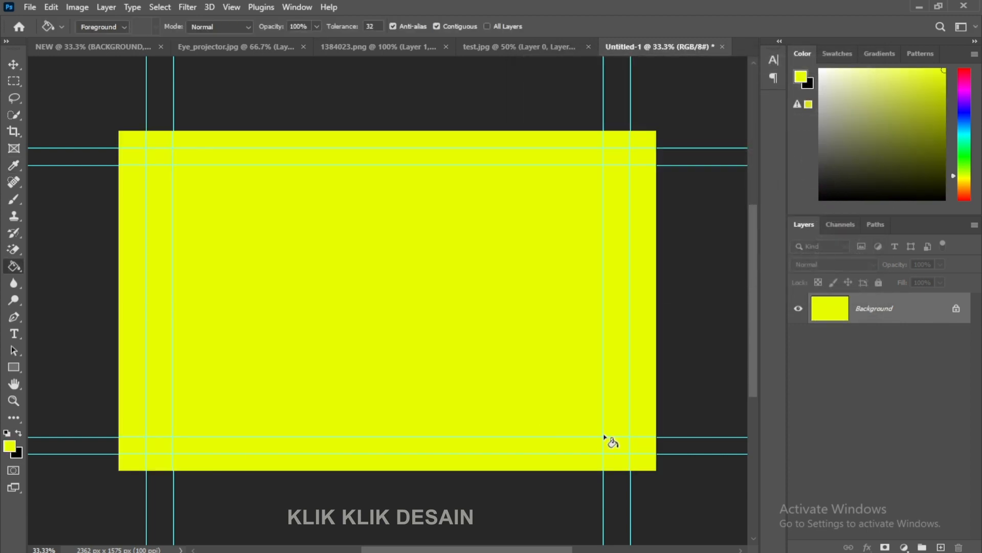
Reselect the Paint Bucket tool and add a new empty layer above the Background
{"action": "right_click", "coordinate": [15, 267]}
{"action": "left_click", "coordinate": [59, 278]}
{"action": "left_click", "coordinate": [940, 547]}
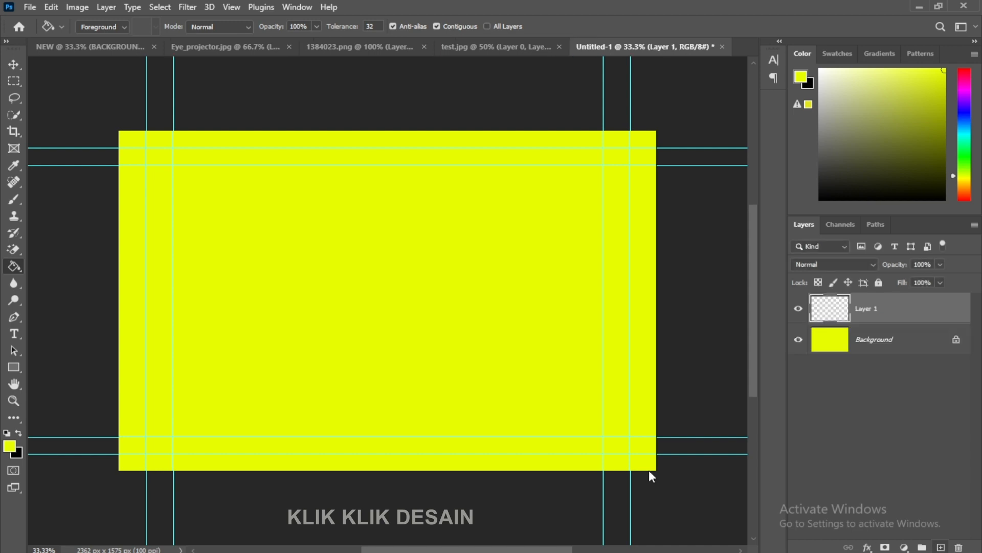
Draw a large irregular freeform selection across the middle of the canvas on Layer 1 with the Lasso tool
{"action": "left_click", "coordinate": [14, 97]}
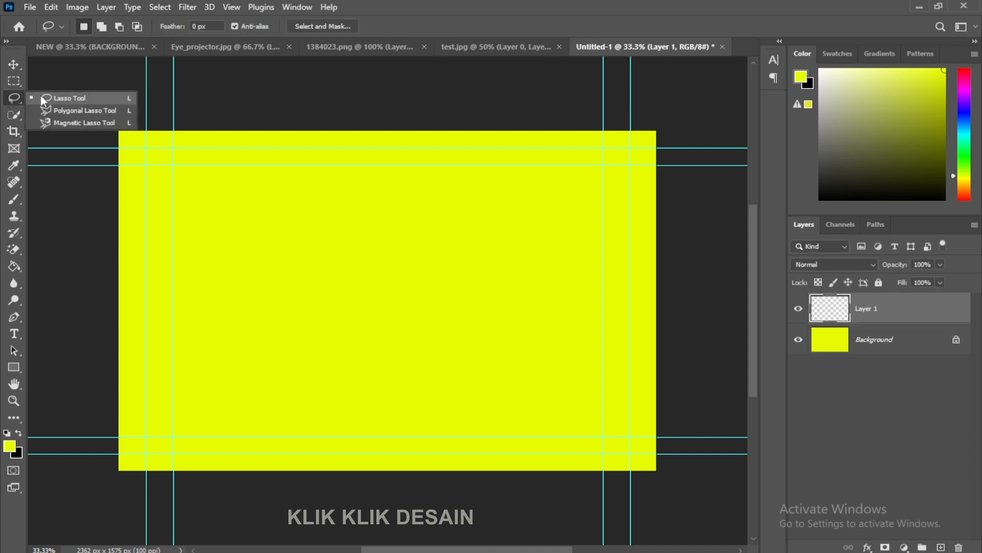
{"action": "left_click", "coordinate": [43, 98]}
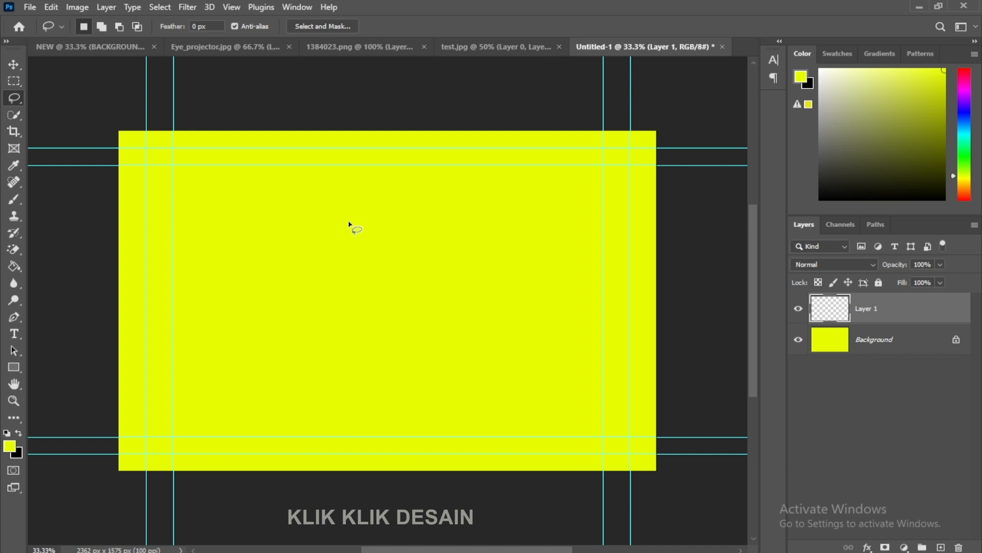
{"action": "mouse_move", "coordinate": [344, 223]}
{"action": "left_mouse_down"}
{"action": "mouse_move", "coordinate": [267, 203]}
{"action": "mouse_move", "coordinate": [283, 267]}
{"action": "mouse_move", "coordinate": [339, 336]}
{"action": "mouse_move", "coordinate": [282, 415]}
{"action": "mouse_move", "coordinate": [461, 350]}
{"action": "mouse_move", "coordinate": [541, 305]}
{"action": "mouse_move", "coordinate": [458, 234]}
{"action": "mouse_move", "coordinate": [352, 220]}
{"action": "left_mouse_up"}
Fill the lasso selection on Layer 1 with near-black #1a1a1a using the Paint Bucket tool, and deselect it
{"action": "left_click", "coordinate": [14, 266]}
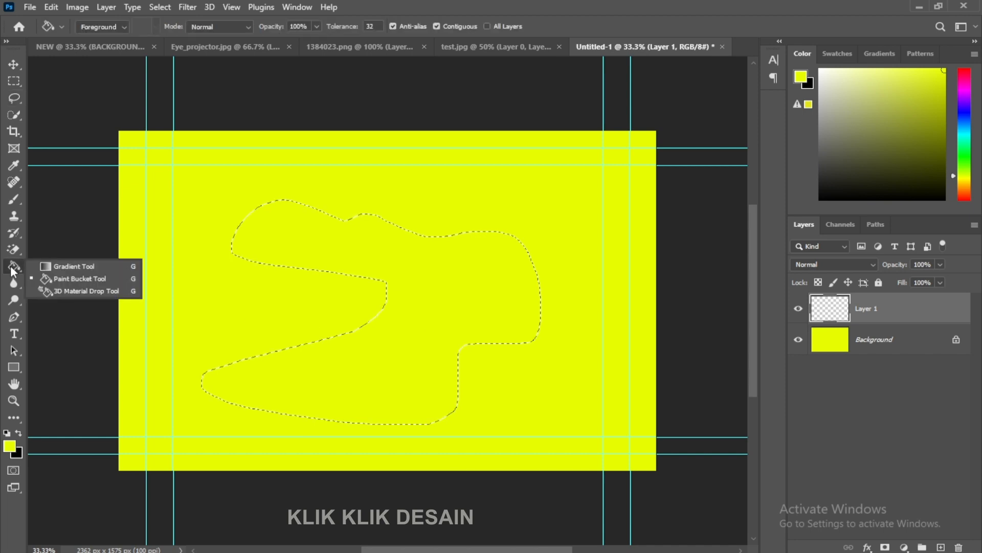
{"action": "left_click", "coordinate": [53, 278]}
{"action": "left_click", "coordinate": [9, 446]}
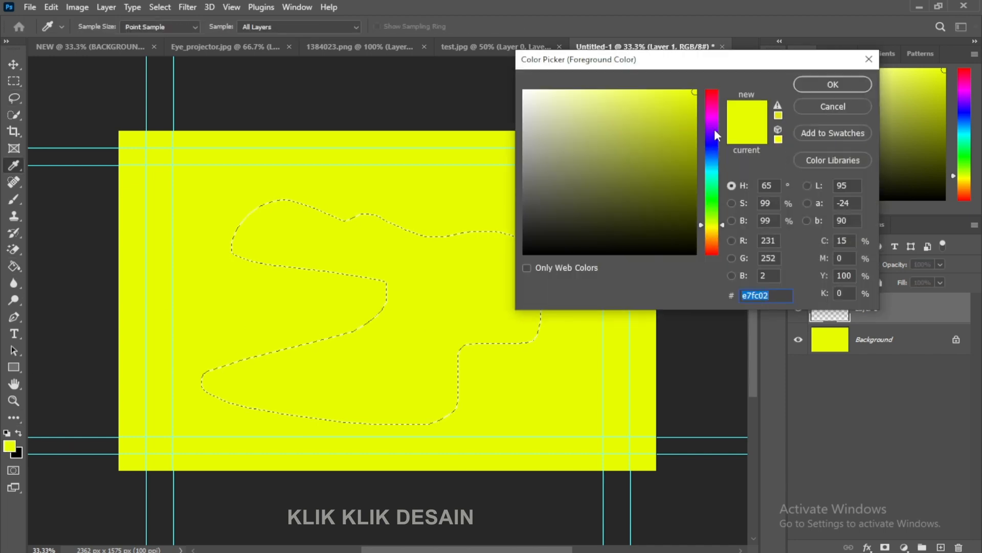
{"action": "left_click_drag", "start_coordinate": [714, 129], "coordinate": [714, 152]}
{"action": "left_click", "coordinate": [522, 239]}
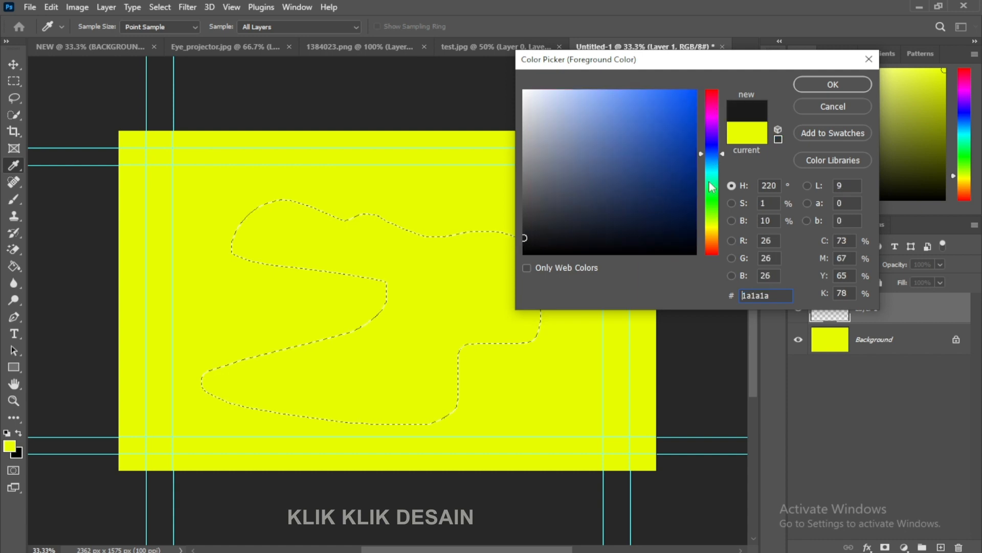
{"action": "left_click", "coordinate": [833, 84]}
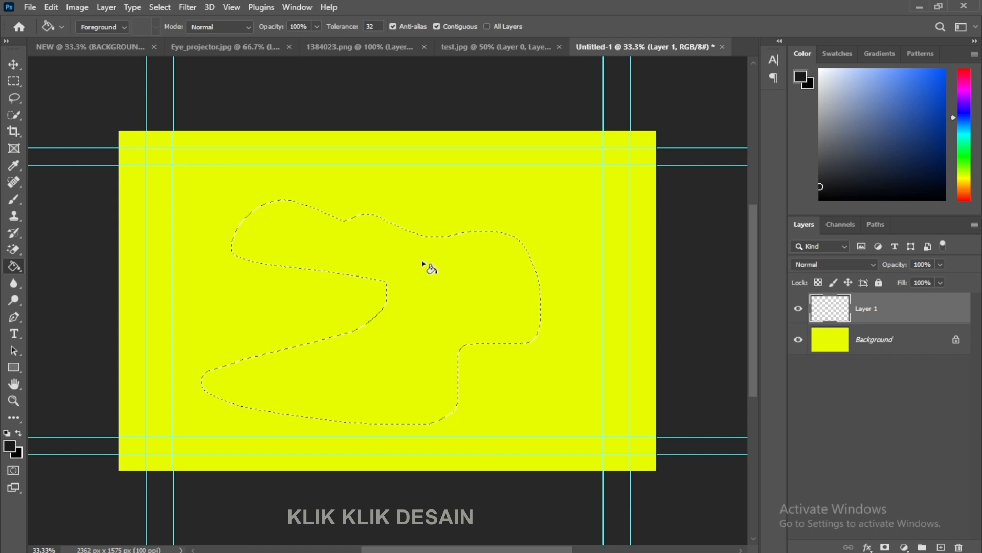
{"action": "left_click", "coordinate": [441, 285]}
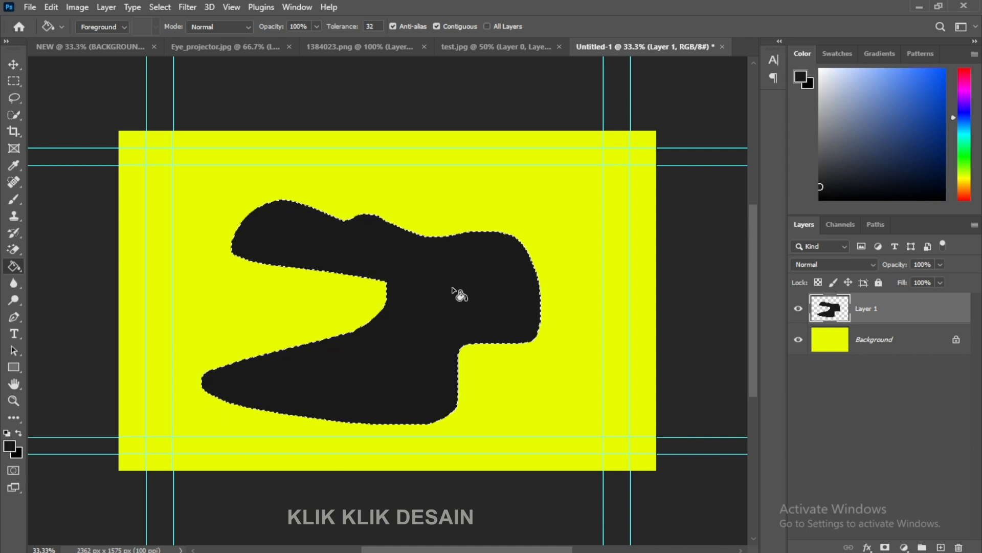
{"action": "left_click", "coordinate": [160, 8]}
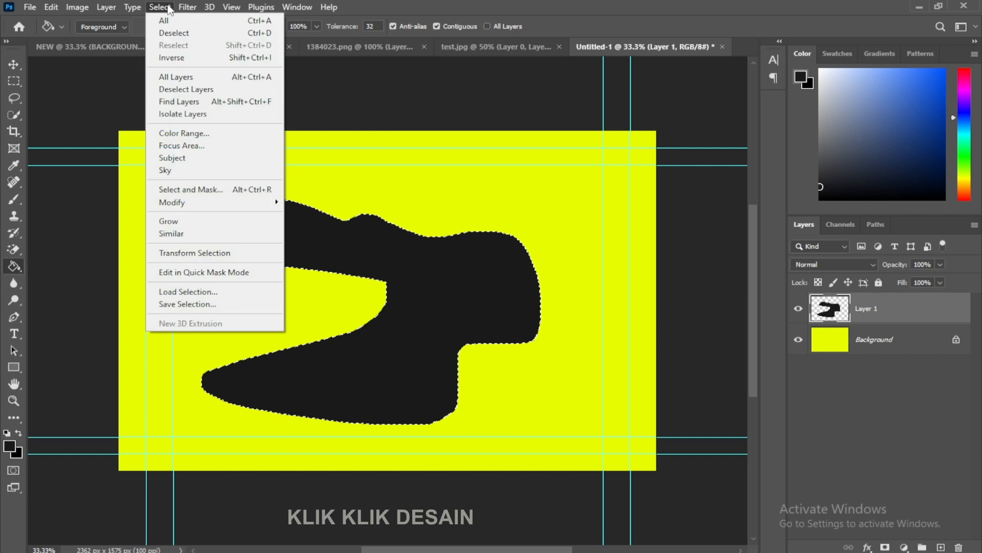
{"action": "left_click", "coordinate": [204, 34]}
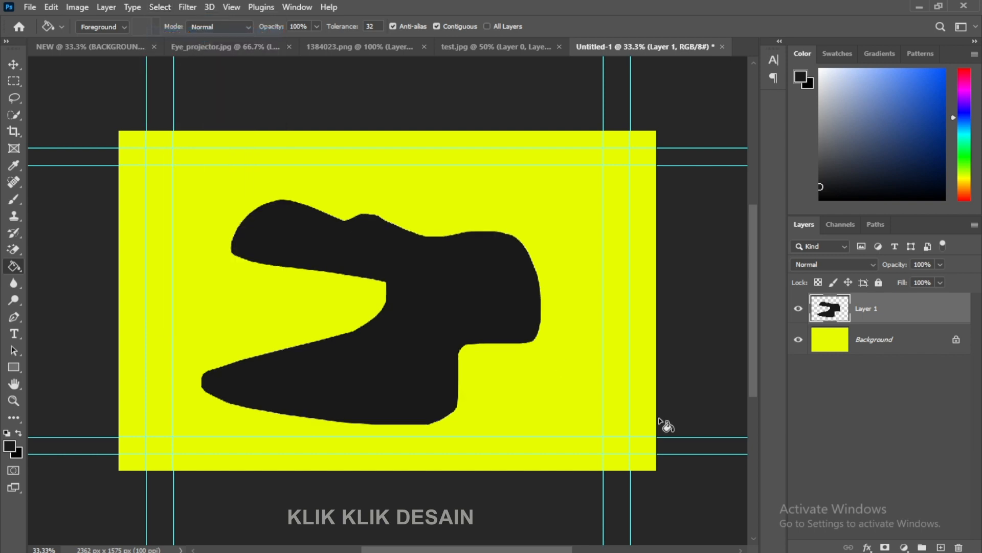
Scale the black shape down proportionally to 28.52% and place it near the canvas's lower-right corner
{"action": "left_click", "coordinate": [18, 64]}
{"action": "left_click_drag", "start_coordinate": [449, 333], "coordinate": [438, 313]}
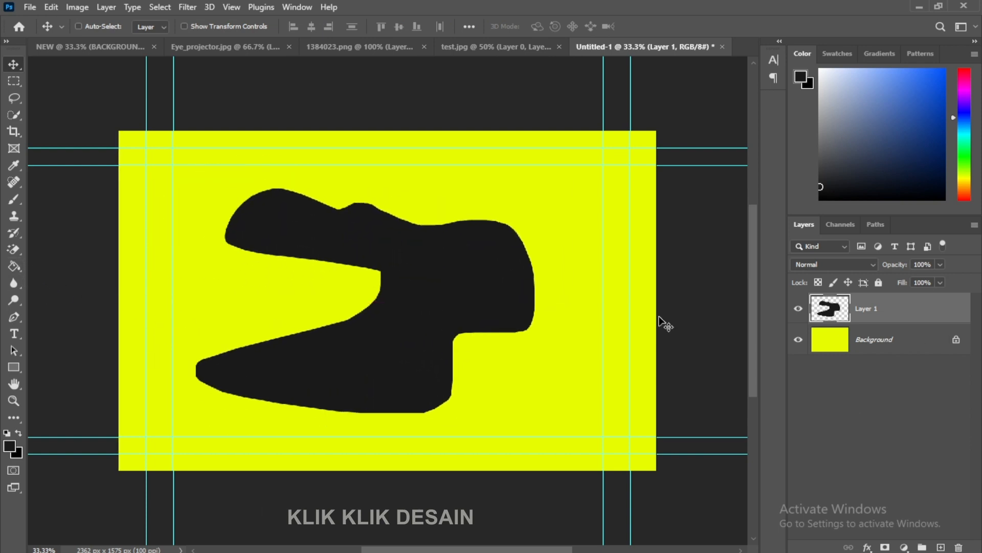
{"action": "key", "text": "ctrl+t"}
{"action": "left_click_drag", "start_coordinate": [529, 193], "coordinate": [630, 429]}
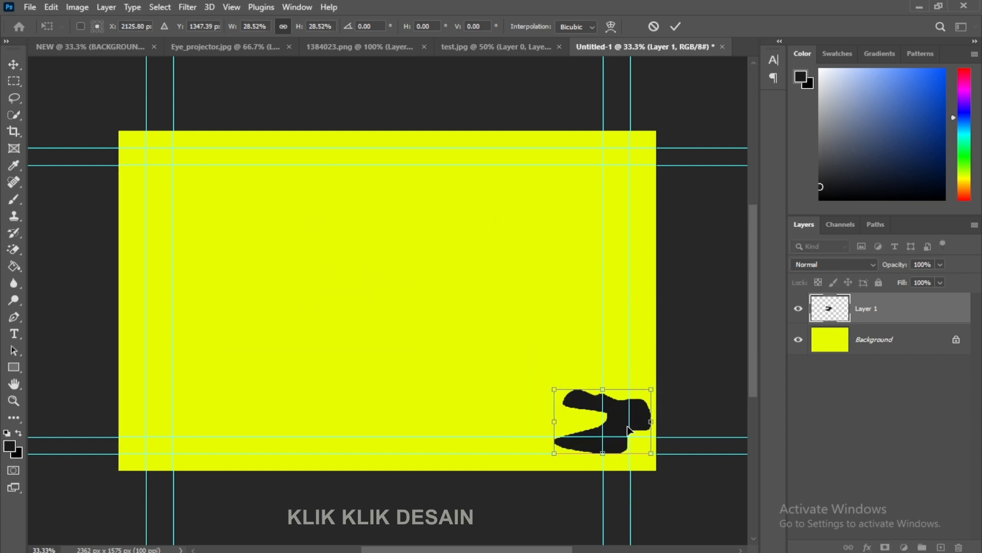
{"action": "key", "text": "Return"}
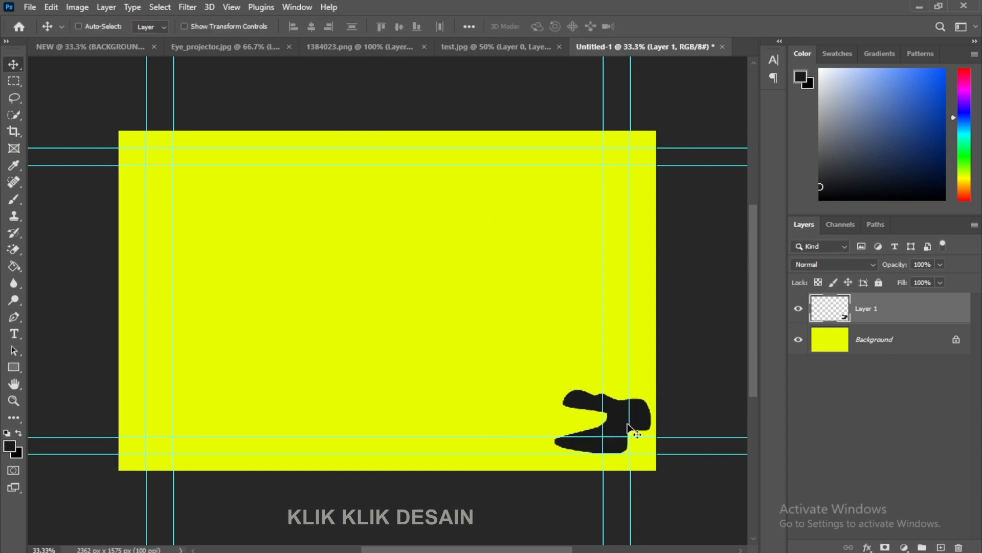
Activate the Gradient tool and create a new white RGB document of 60 x 30 cm at 100 pixels/inch
{"action": "left_click", "coordinate": [15, 267]}
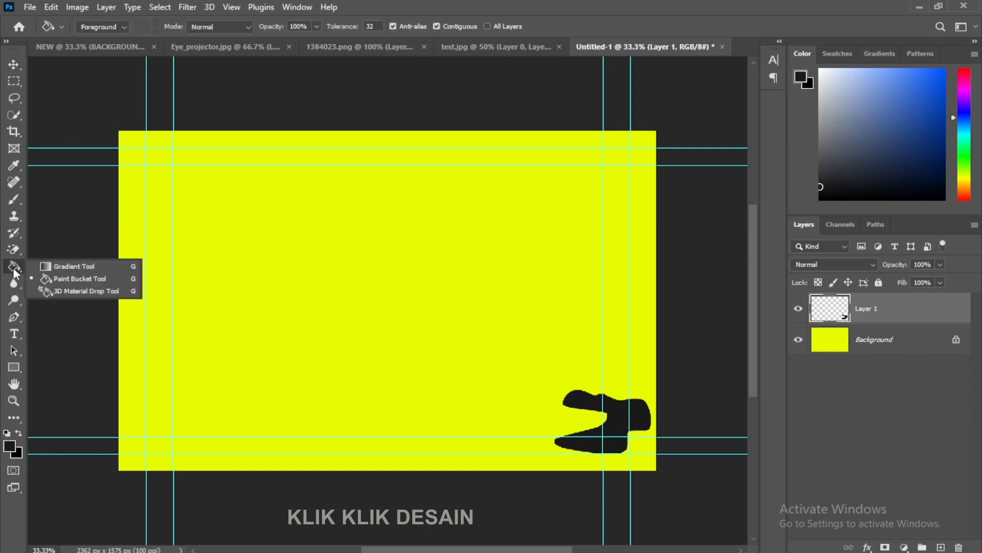
{"action": "left_click", "coordinate": [52, 266]}
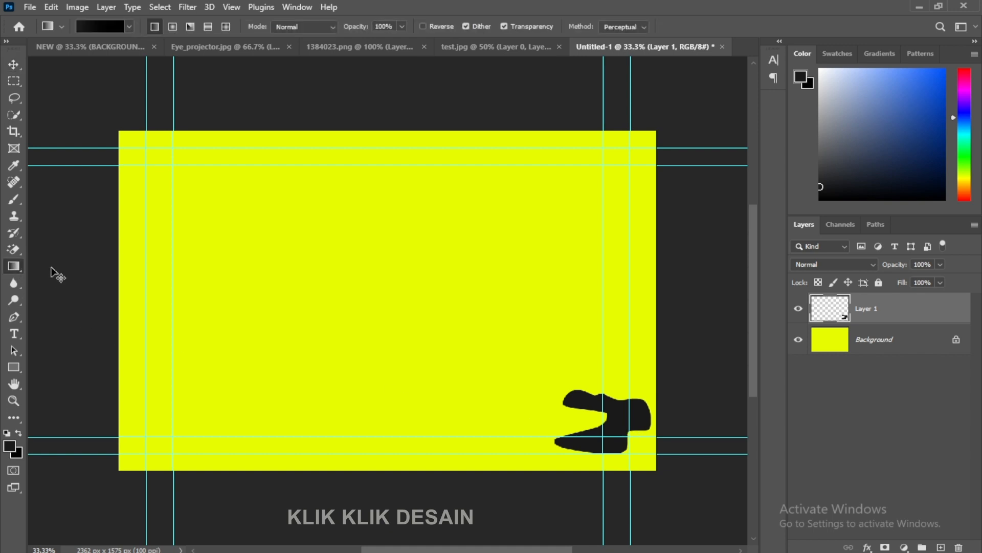
{"action": "key", "text": "ctrl+n"}
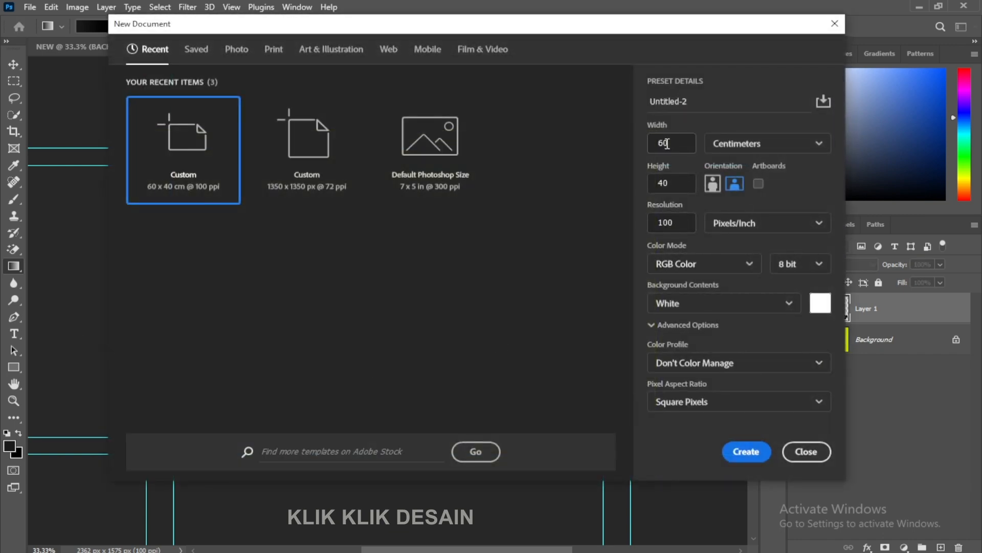
{"action": "left_click", "coordinate": [666, 184]}
{"action": "key", "text": "BackSpace"}
{"action": "key", "text": "BackSpace"}
{"action": "type", "text": "30"}
{"action": "key", "text": "Return"}
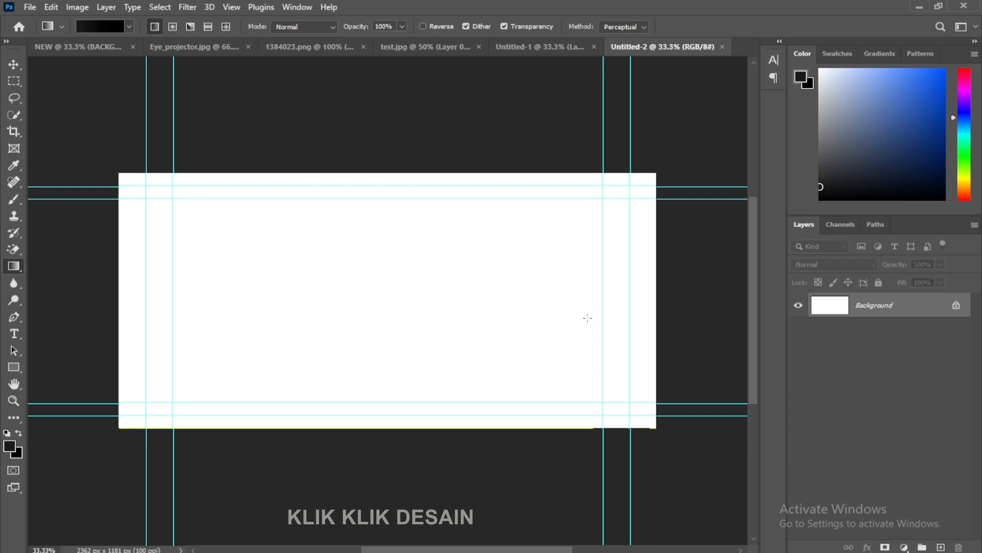
Examine the Gradient tool's preset groups Basics, Blues, Purples, Pinks, Reds and Oranges in an enlarged preset picker
{"action": "right_click", "coordinate": [18, 266]}
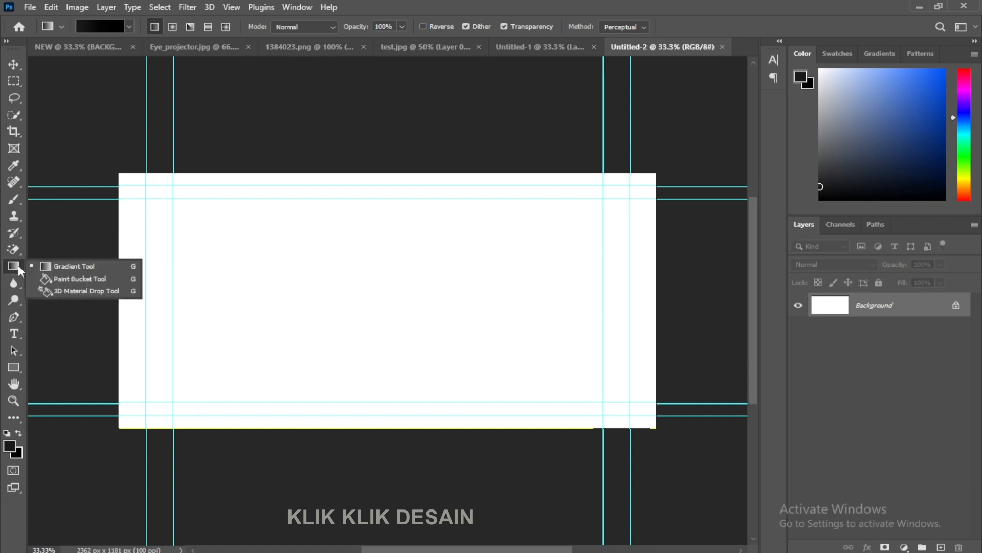
{"action": "left_click", "coordinate": [97, 266]}
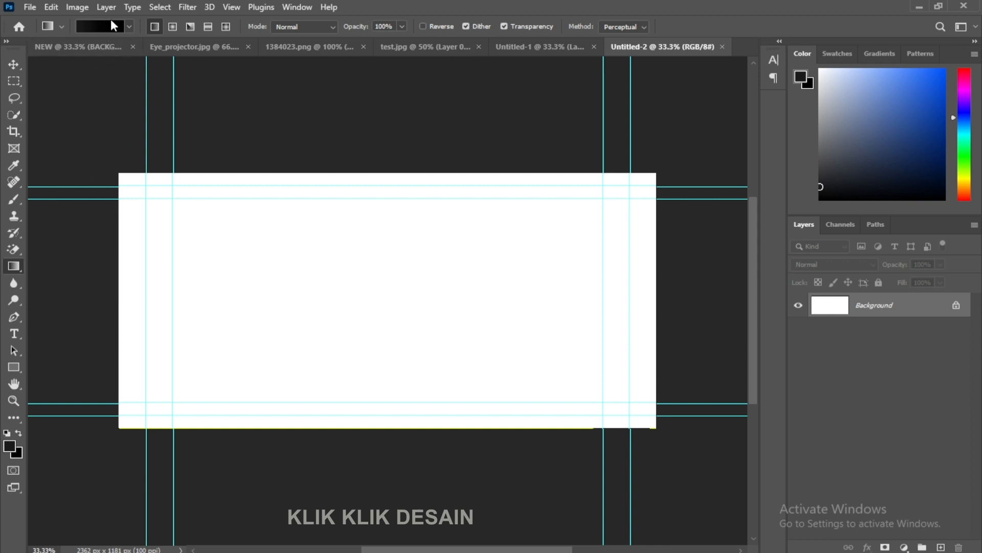
{"action": "left_click", "coordinate": [128, 27]}
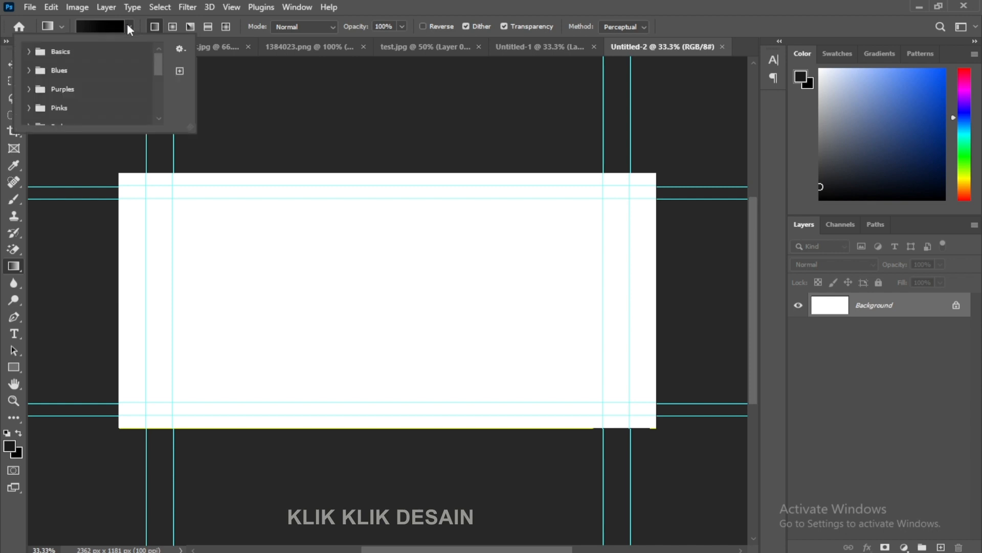
{"action": "left_click_drag", "start_coordinate": [190, 132], "coordinate": [270, 242]}
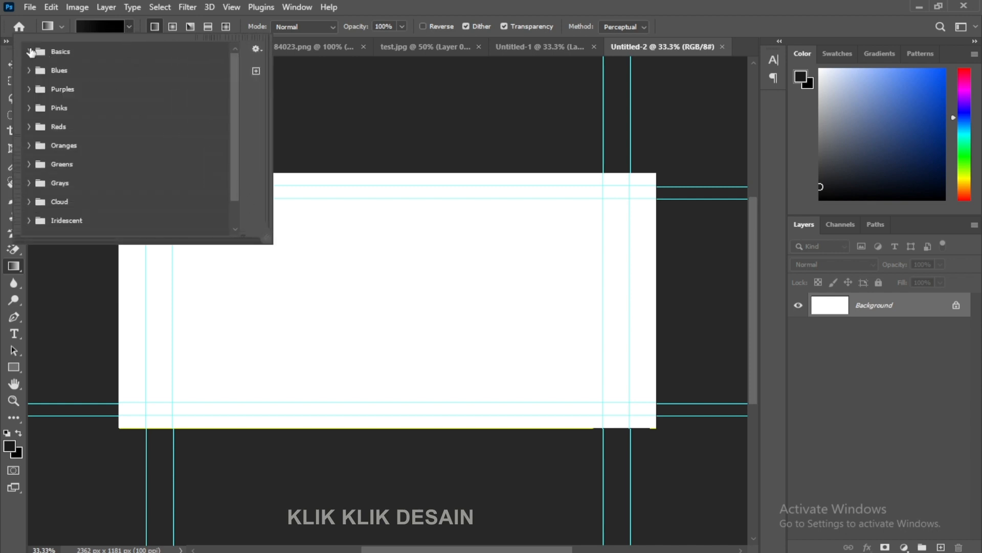
{"action": "left_click", "coordinate": [28, 51]}
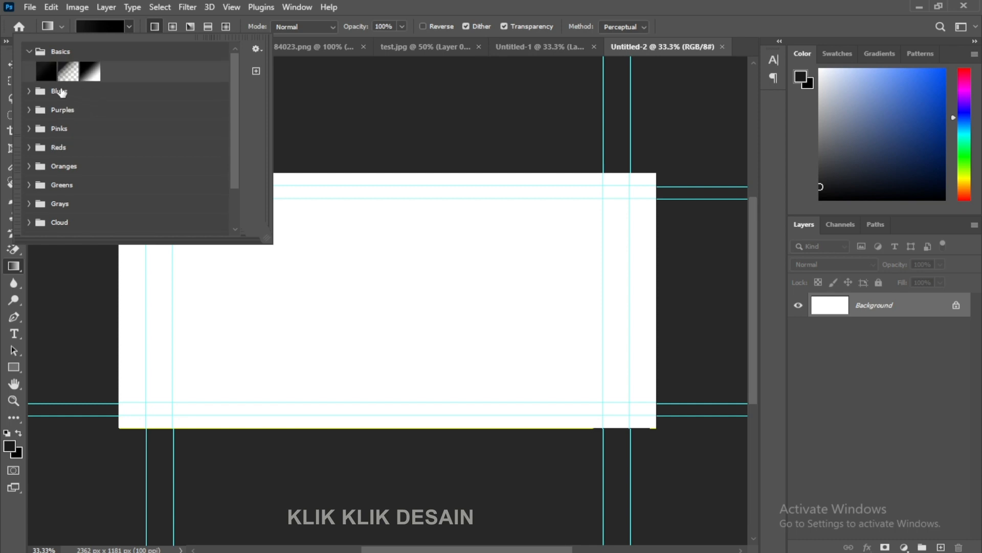
{"action": "left_click", "coordinate": [29, 92]}
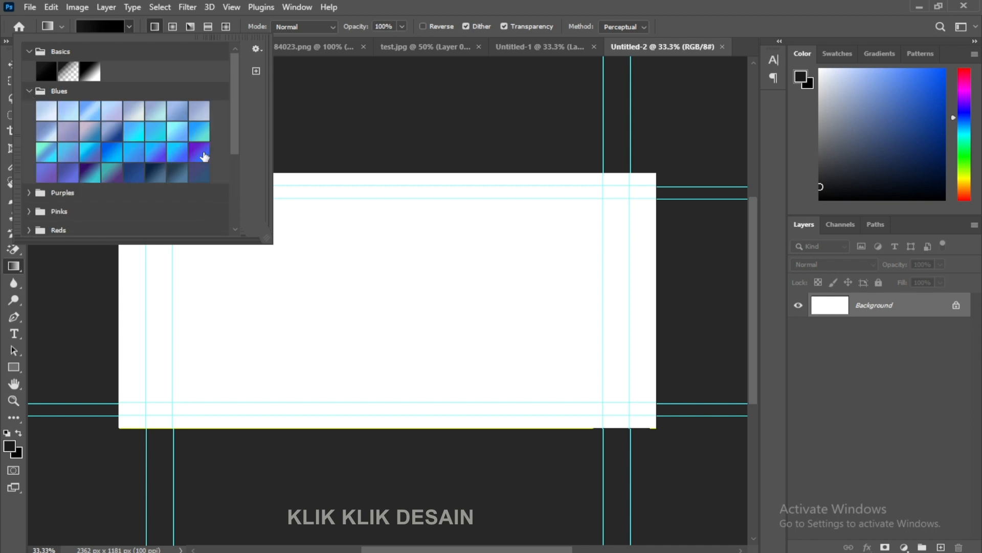
{"action": "left_click", "coordinate": [30, 194]}
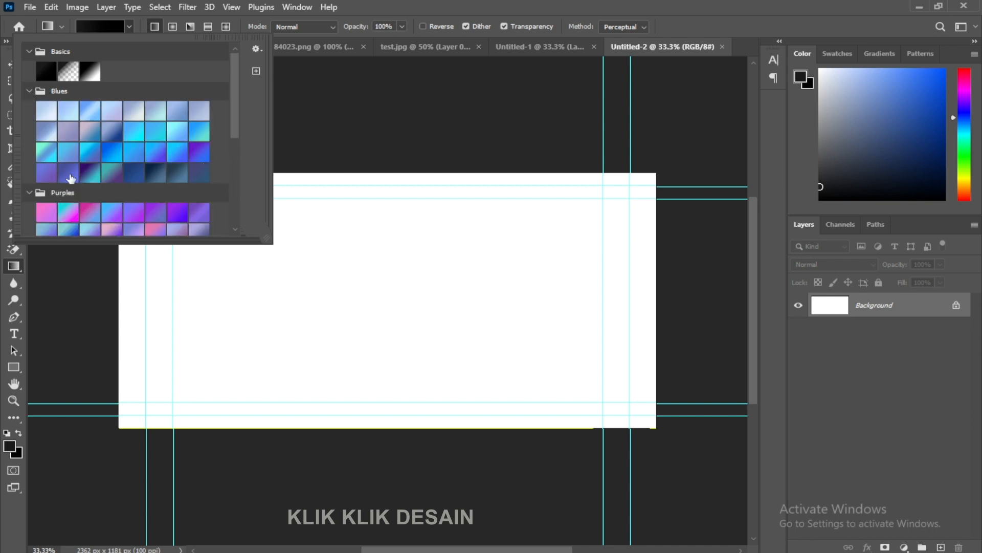
{"action": "scroll", "coordinate": [120, 179], "scroll_direction": "down", "scroll_amount": 3}
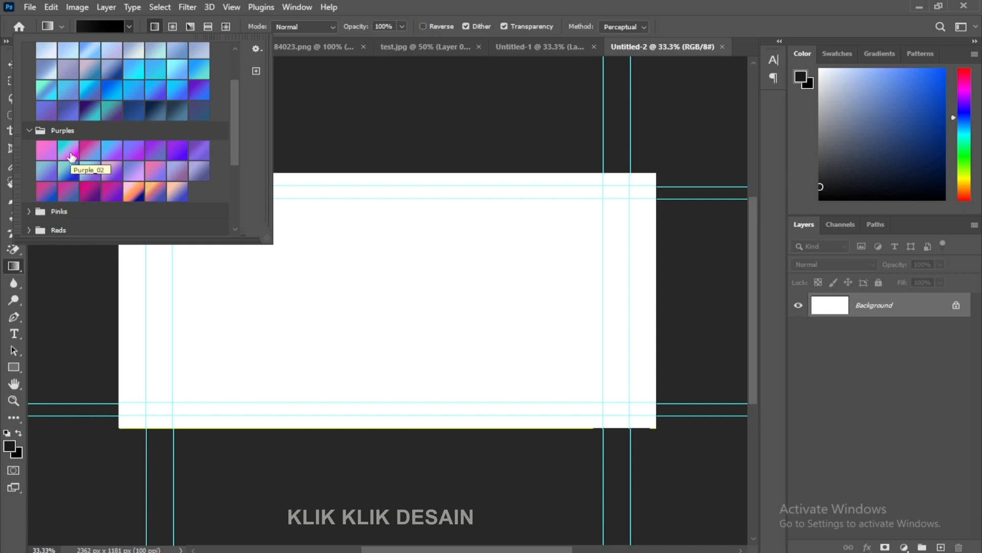
{"action": "left_click_drag", "start_coordinate": [237, 106], "coordinate": [229, 154]}
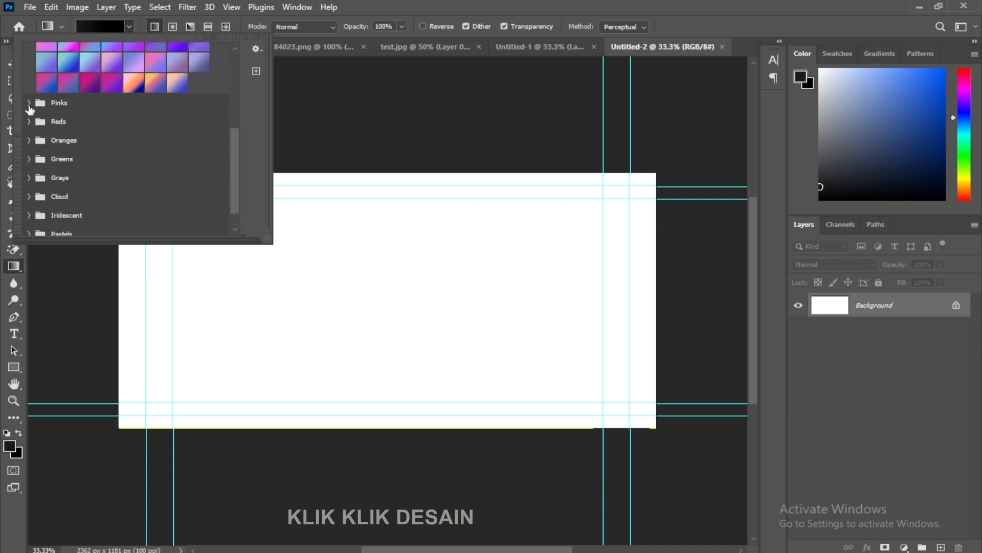
{"action": "left_click", "coordinate": [28, 102]}
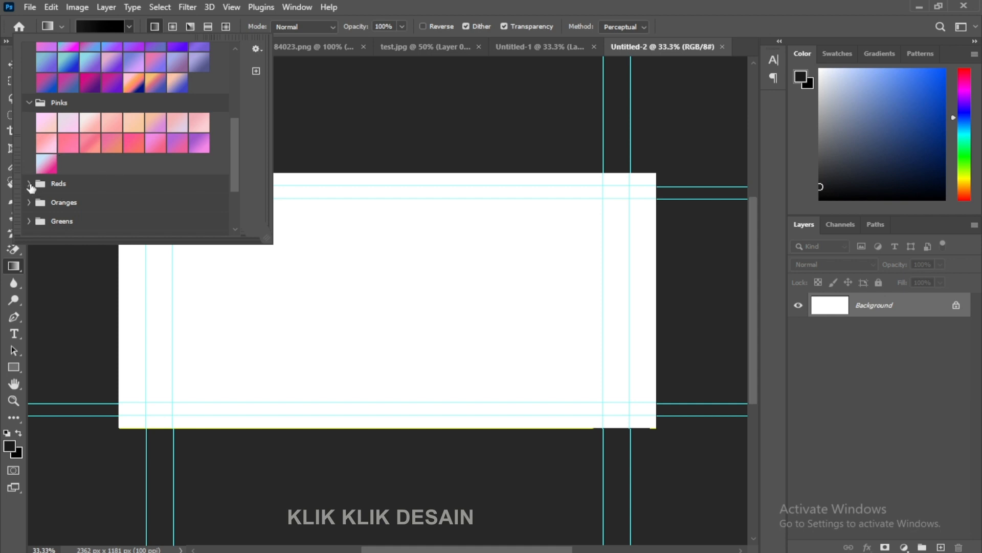
{"action": "left_click", "coordinate": [29, 183]}
{"action": "left_click", "coordinate": [29, 223]}
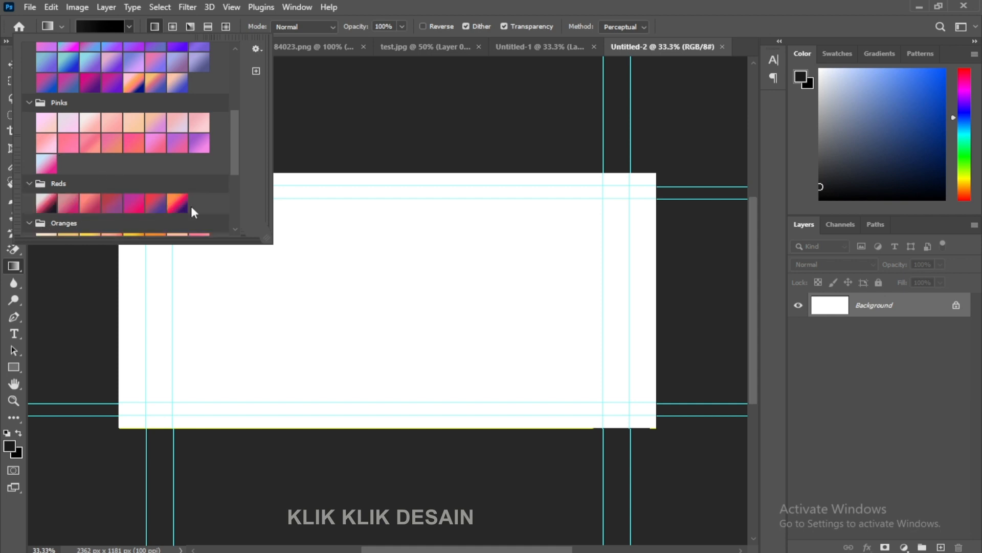
{"action": "left_click_drag", "start_coordinate": [231, 157], "coordinate": [235, 90]}
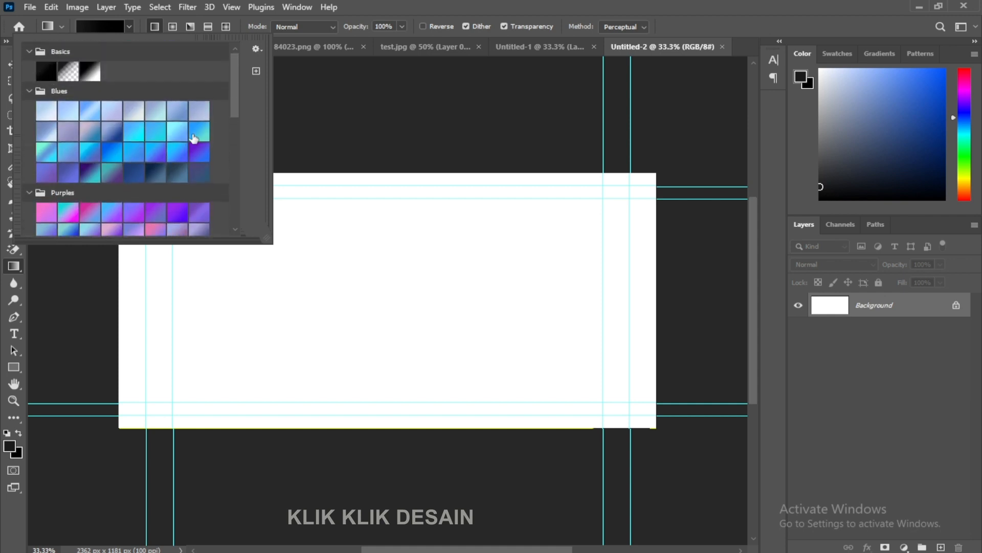
Try the green-blue-cyan Blues preset horizontally on the Background, undo it, and apply it diagonally from the upper-left to near the lower-right corner
{"action": "double_click", "coordinate": [45, 158]}
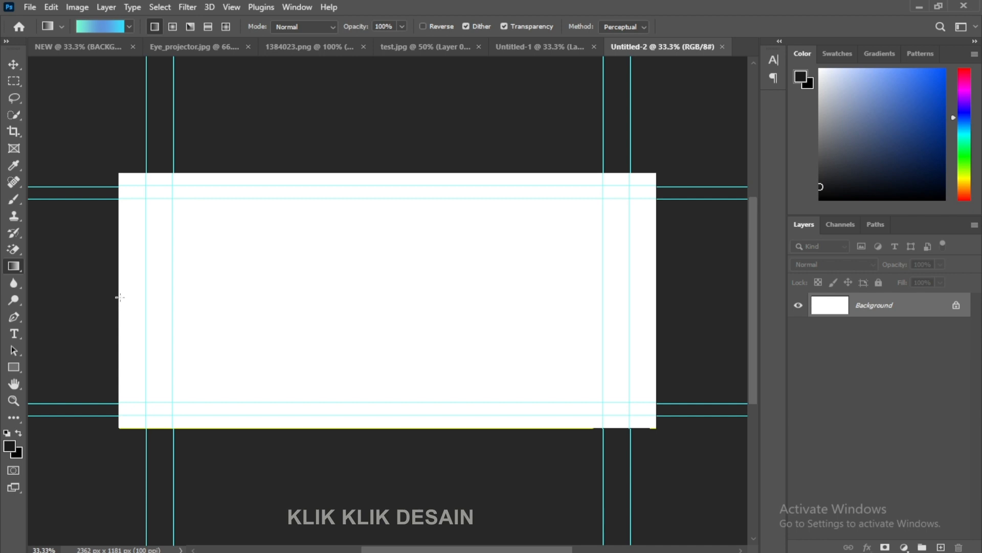
{"action": "left_click_drag", "start_coordinate": [120, 297], "coordinate": [648, 298]}
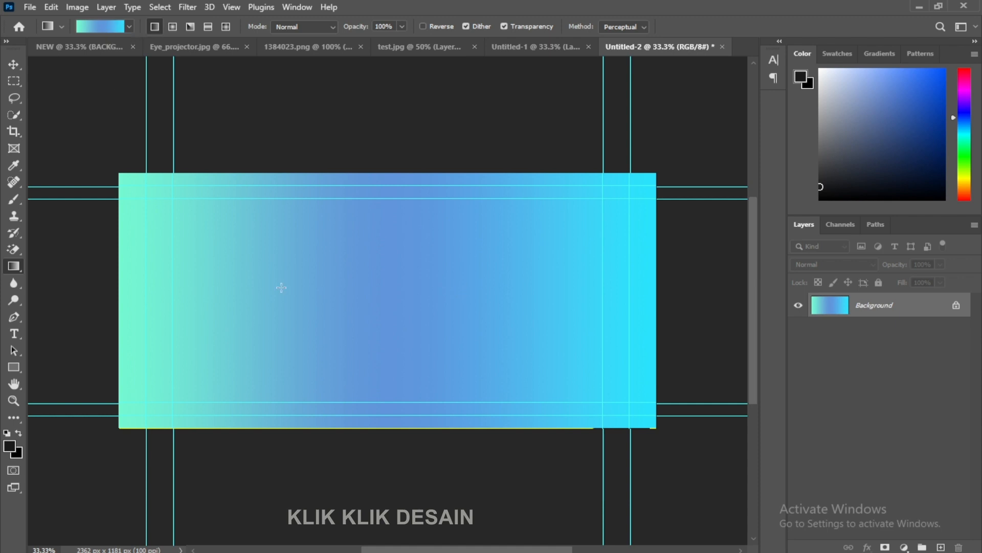
{"action": "key", "text": "ctrl+z"}
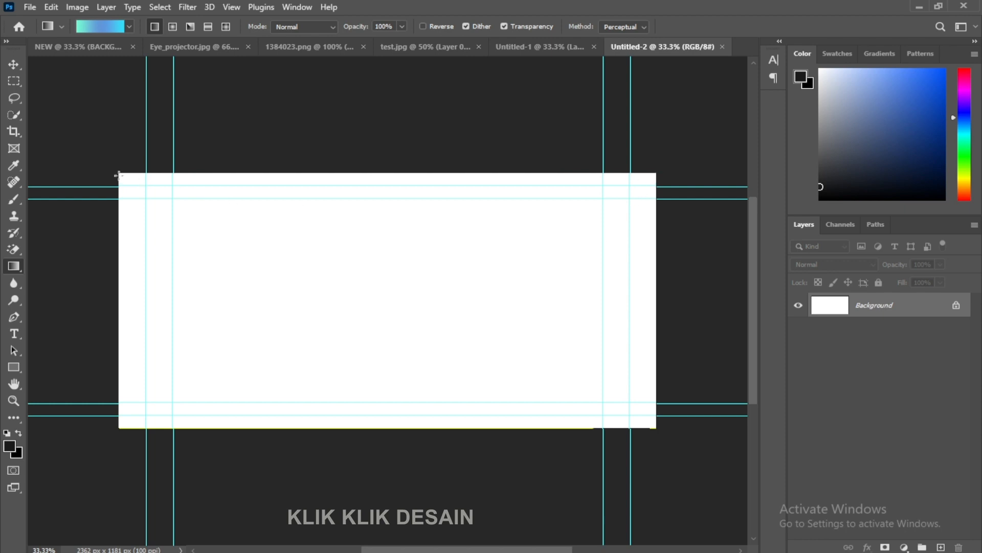
{"action": "left_click_drag", "start_coordinate": [119, 175], "coordinate": [653, 413]}
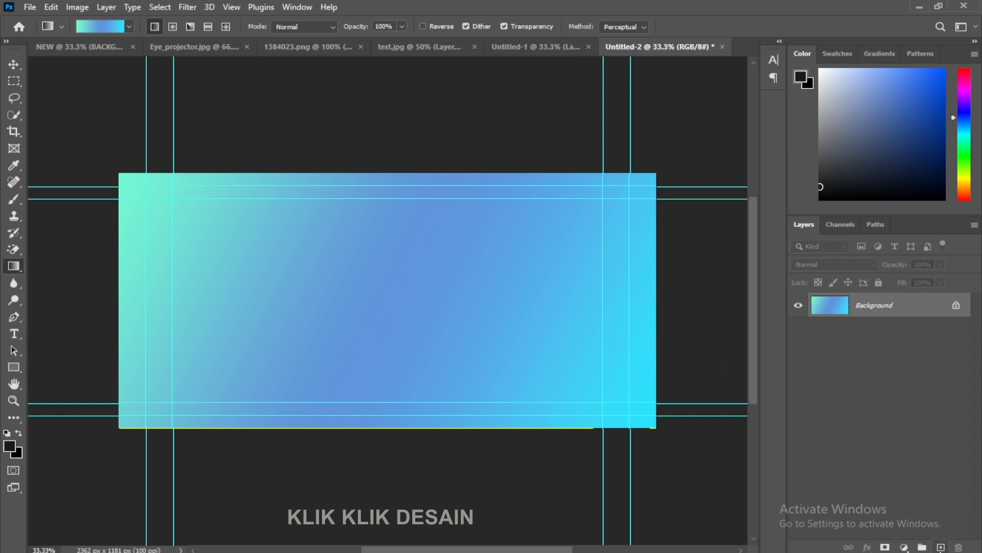
Add a new layer and fill it with a diagonal pink-to-orange gradient from the Pinks presets, from upper-left to lower-right
{"action": "left_click", "coordinate": [941, 546]}
{"action": "left_click", "coordinate": [129, 26]}
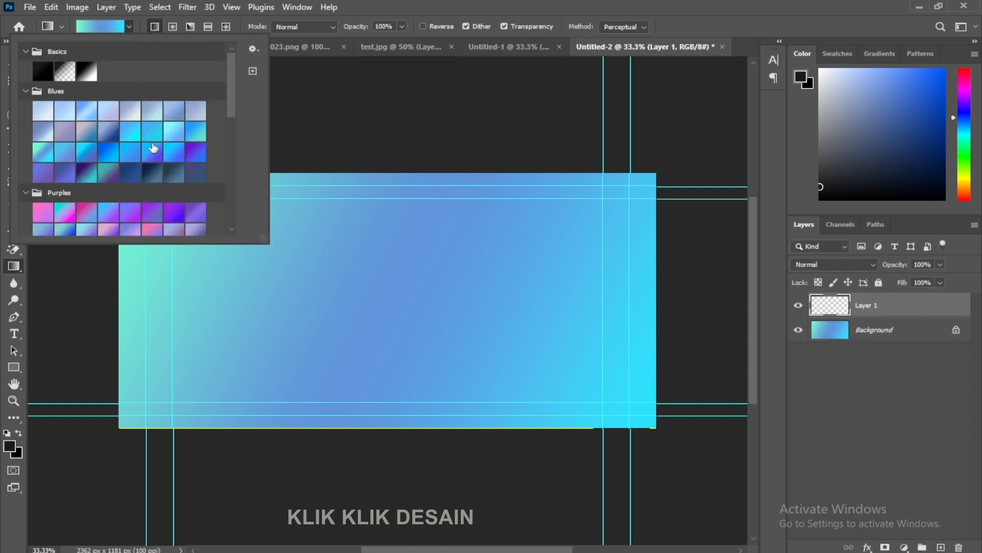
{"action": "scroll", "coordinate": [106, 207], "scroll_direction": "down", "scroll_amount": 5}
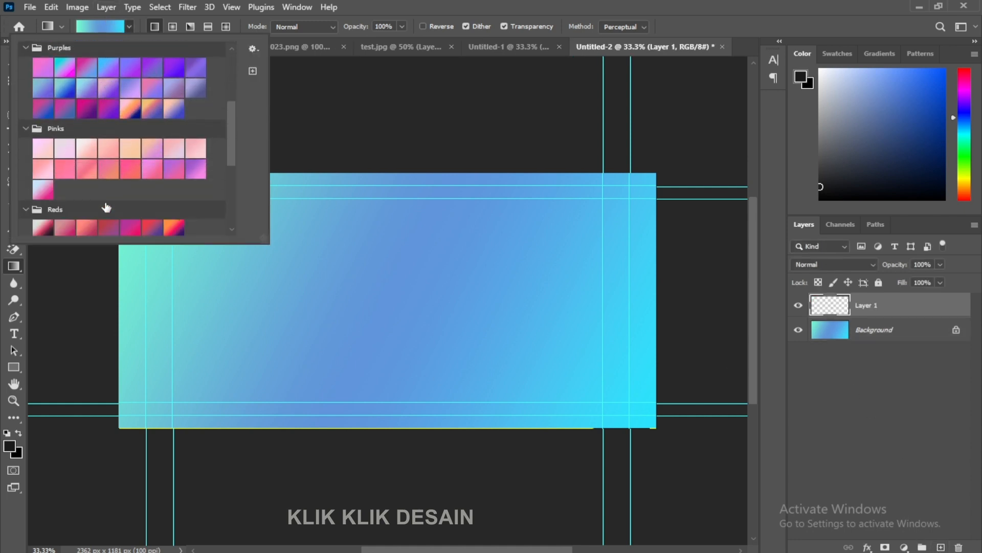
{"action": "double_click", "coordinate": [124, 179]}
{"action": "left_click_drag", "start_coordinate": [121, 186], "coordinate": [653, 420]}
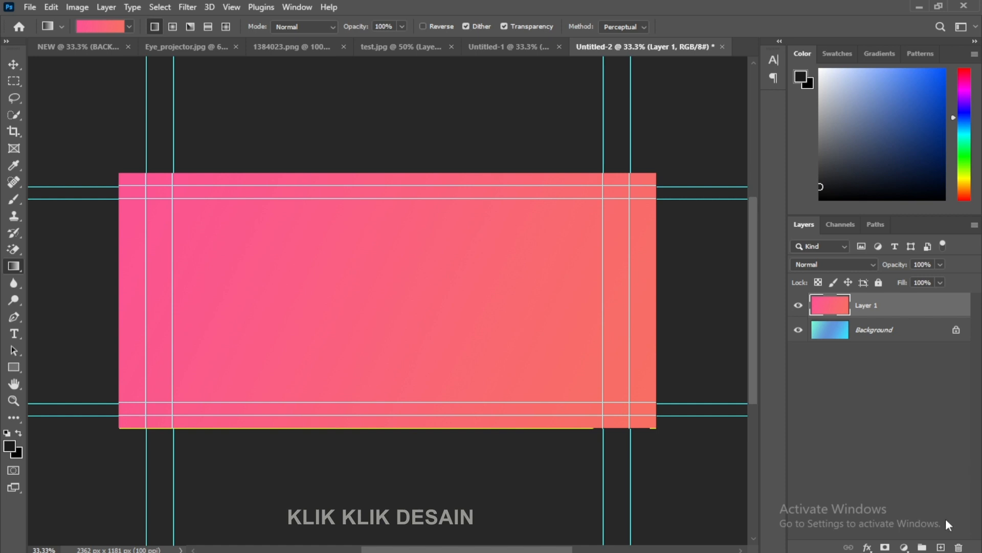
Add a new layer and fill it with a horizontal yellow-to-red gradient from the Oranges presets
{"action": "left_click", "coordinate": [940, 546]}
{"action": "left_click", "coordinate": [129, 26]}
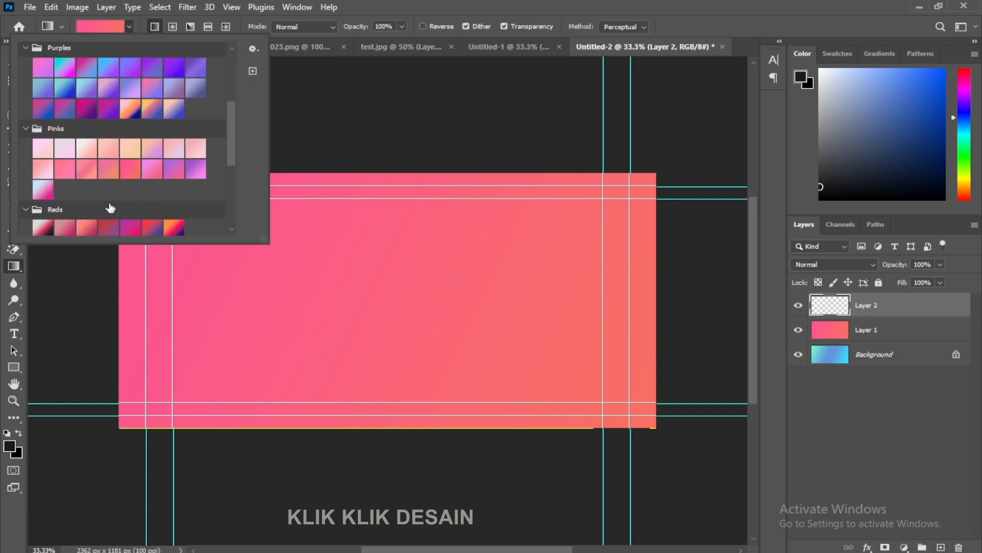
{"action": "scroll", "coordinate": [113, 205], "scroll_direction": "down", "scroll_amount": 5}
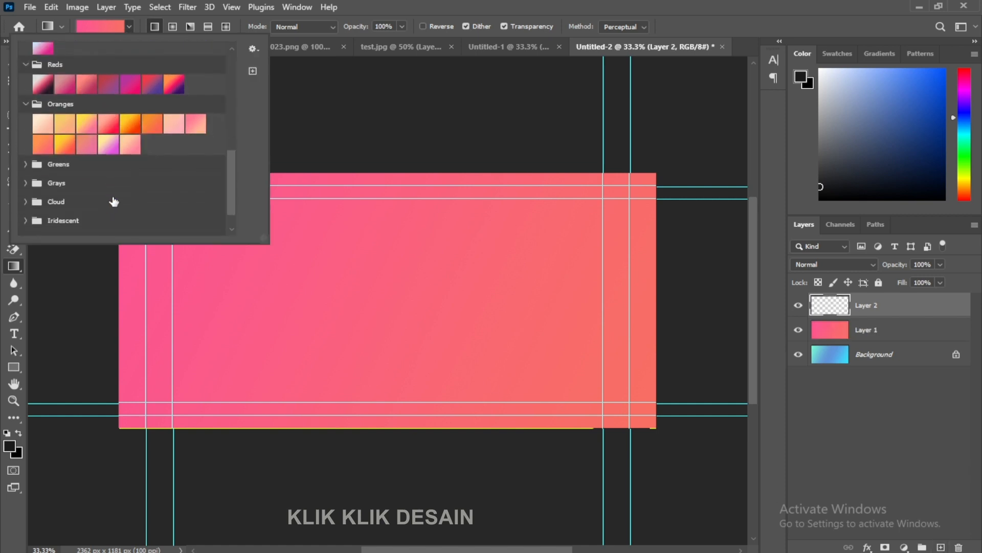
{"action": "left_click", "coordinate": [128, 126]}
{"action": "left_click", "coordinate": [126, 128]}
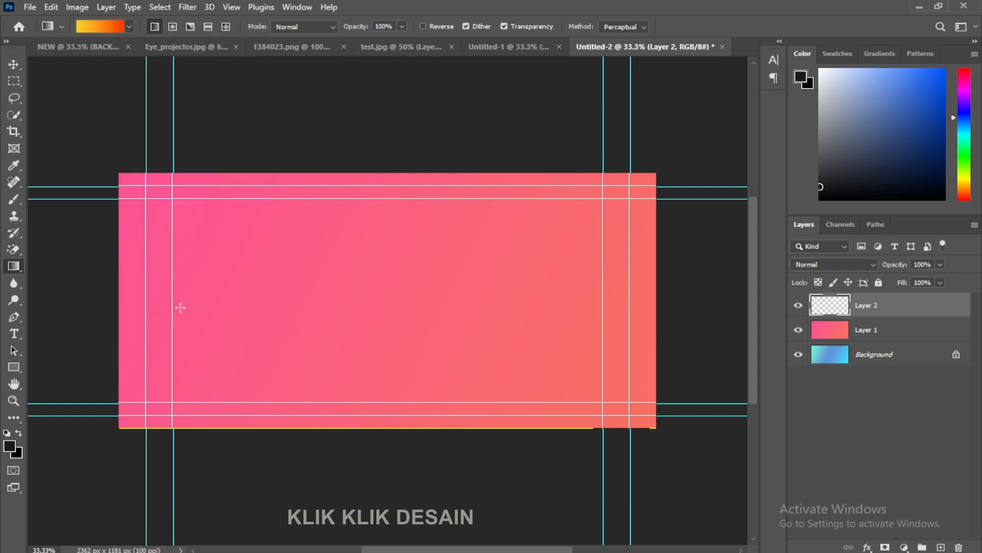
{"action": "left_click_drag", "start_coordinate": [144, 301], "coordinate": [573, 302]}
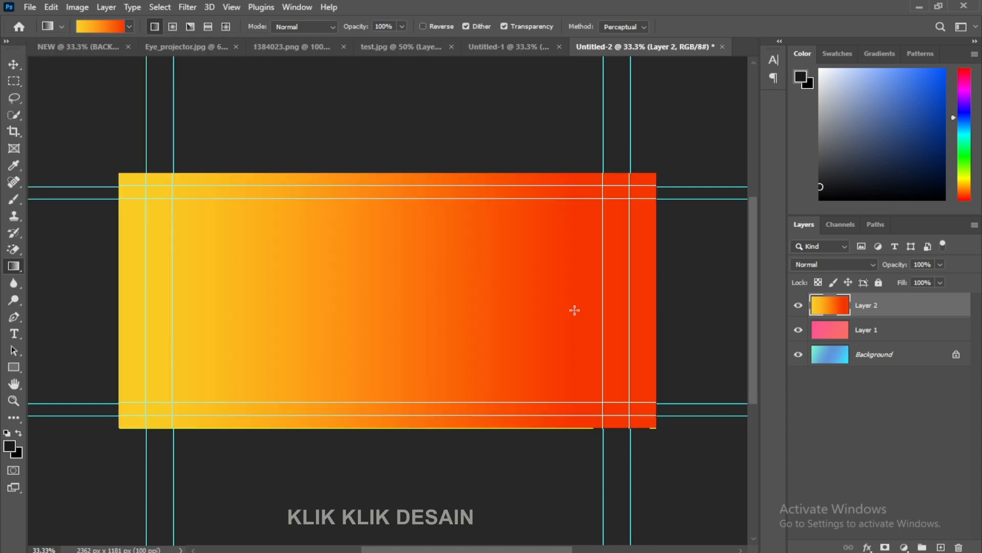
Compare the three gradient fills by temporarily hiding Layer 2 and Layer 1, restoring the visibility of both
{"action": "left_click", "coordinate": [798, 305]}
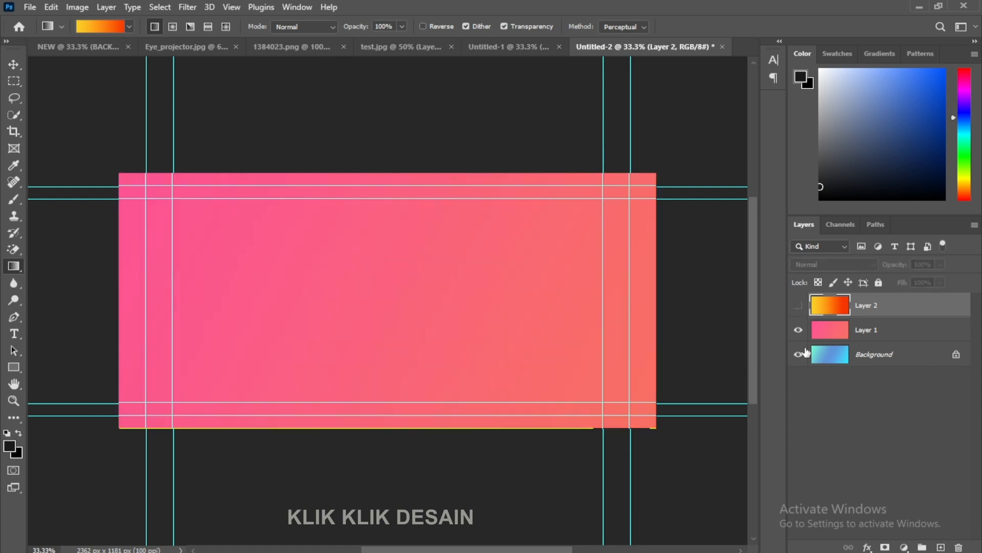
{"action": "left_click", "coordinate": [798, 330]}
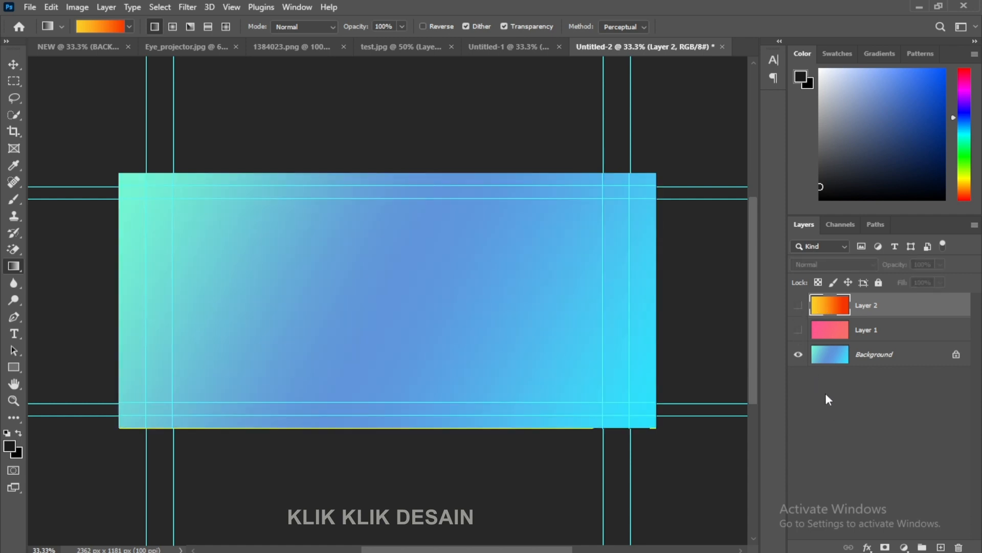
{"action": "left_click", "coordinate": [798, 330]}
{"action": "left_click", "coordinate": [798, 305]}
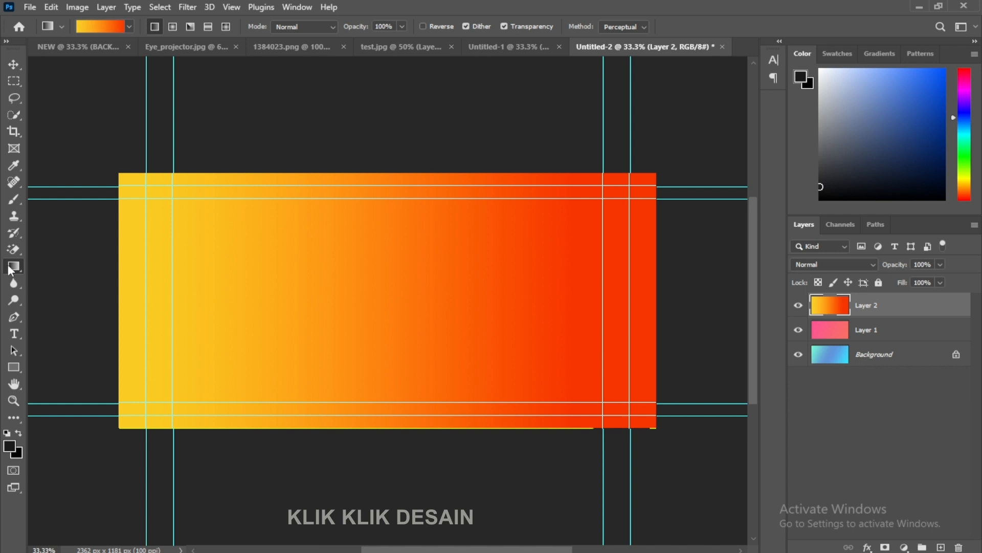
Activate the Paint Bucket tool and hide Layer 3 and Layer 2 in the Eye_projector.jpg document
{"action": "right_click", "coordinate": [12, 267]}
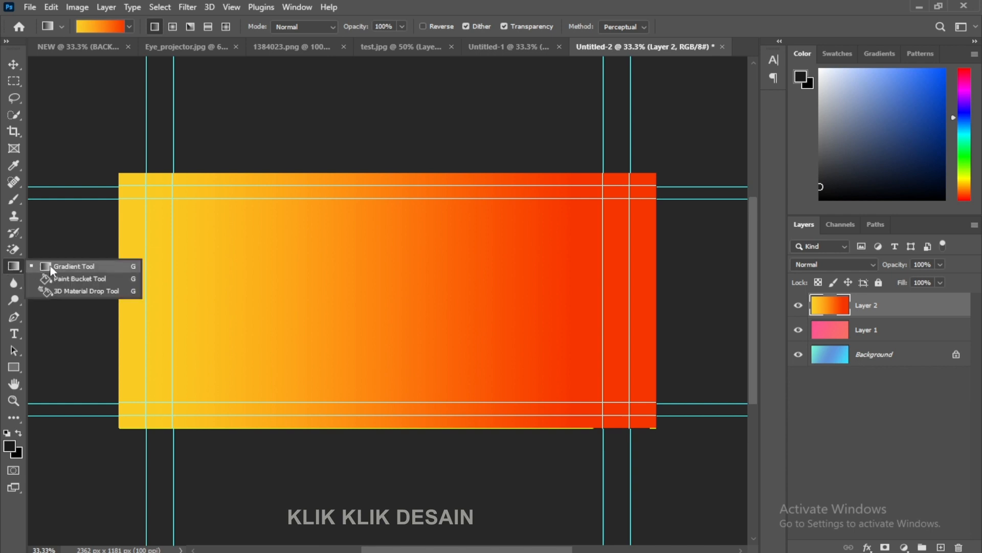
{"action": "left_click", "coordinate": [99, 283]}
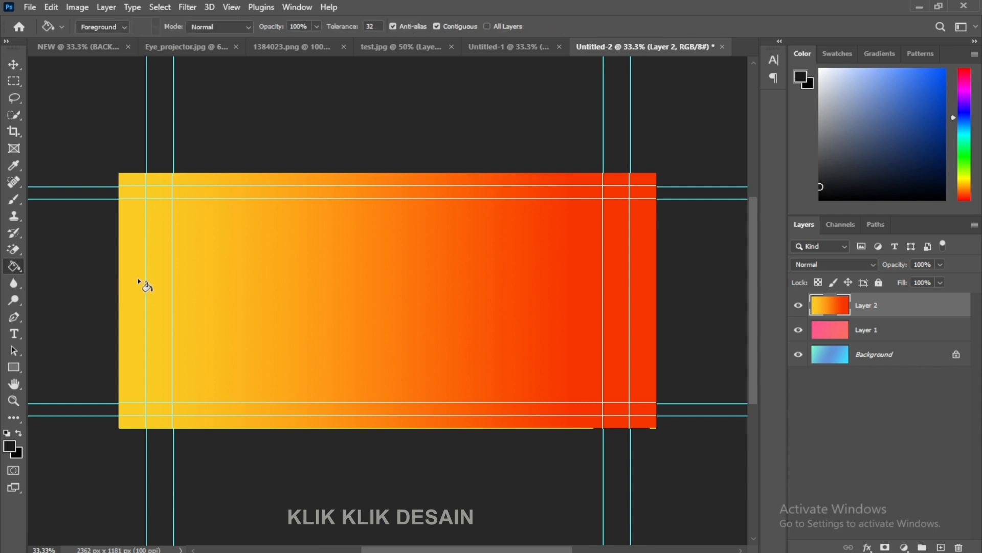
{"action": "left_click", "coordinate": [71, 47]}
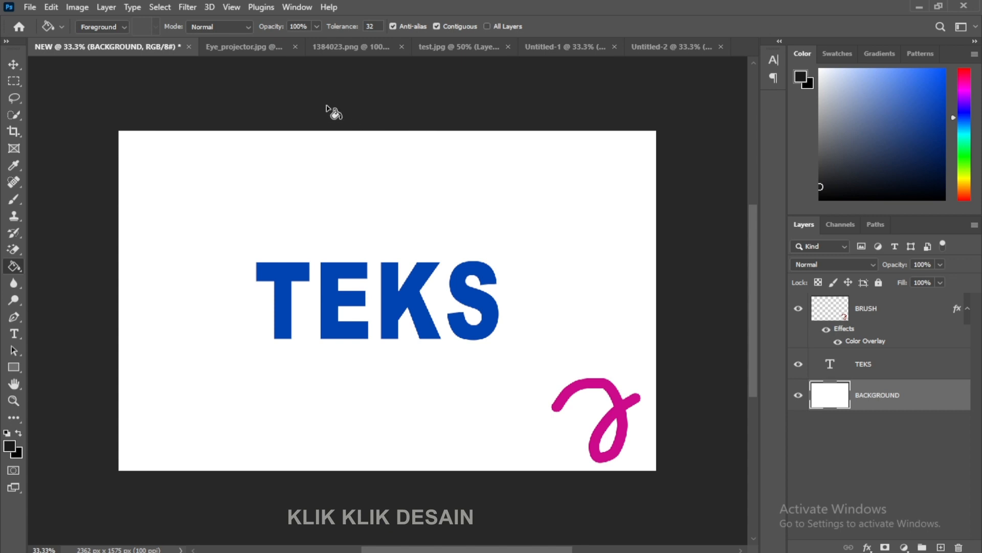
{"action": "left_click", "coordinate": [241, 47]}
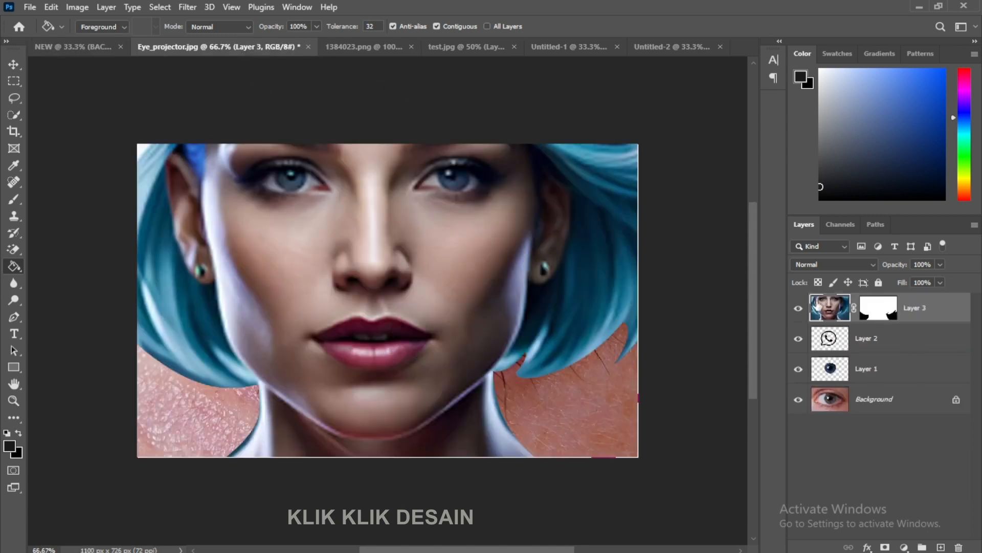
{"action": "left_click", "coordinate": [798, 308]}
{"action": "left_click", "coordinate": [798, 339]}
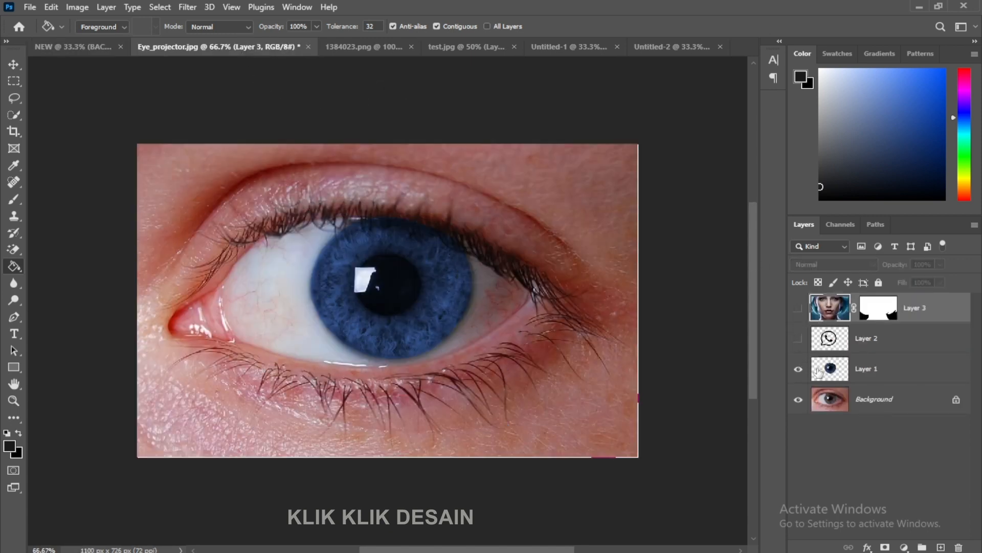
Go through the Pen and Quick Selection tool groups and activate the Magic Wand tool
{"action": "left_click_drag", "start_coordinate": [13, 316], "coordinate": [99, 318]}
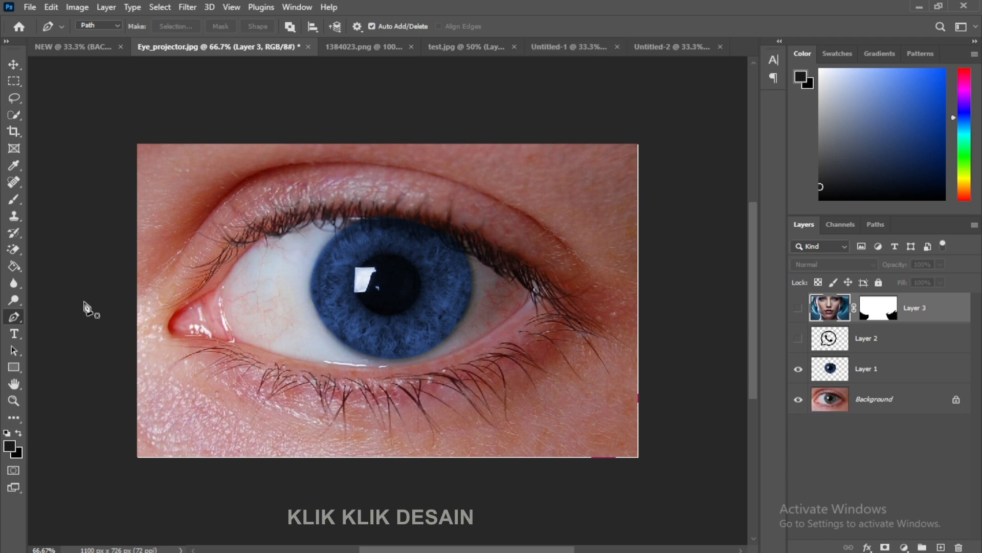
{"action": "left_click_drag", "start_coordinate": [15, 318], "coordinate": [70, 315]}
{"action": "left_click_drag", "start_coordinate": [20, 115], "coordinate": [64, 130]}
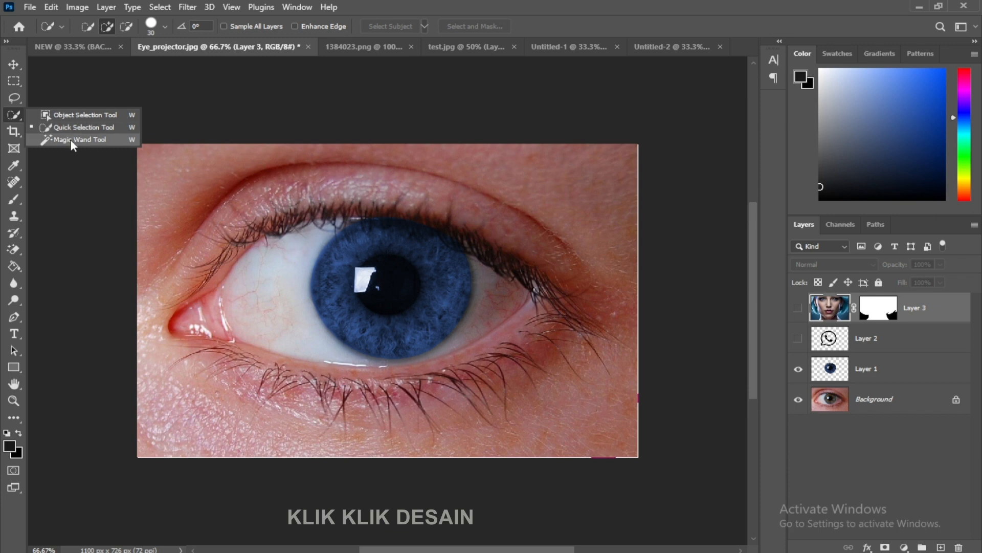
{"action": "left_click", "coordinate": [69, 139]}
Open the JPG photo of the cherry-blossom shoulder tattoo from the Gambar folder
{"action": "left_click", "coordinate": [542, 47]}
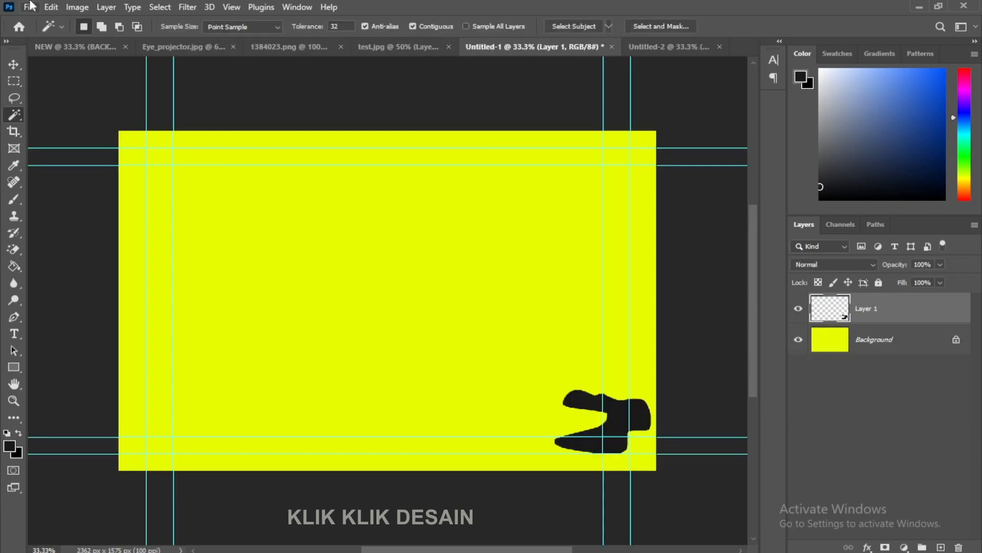
{"action": "left_click", "coordinate": [29, 7]}
{"action": "left_click", "coordinate": [46, 33]}
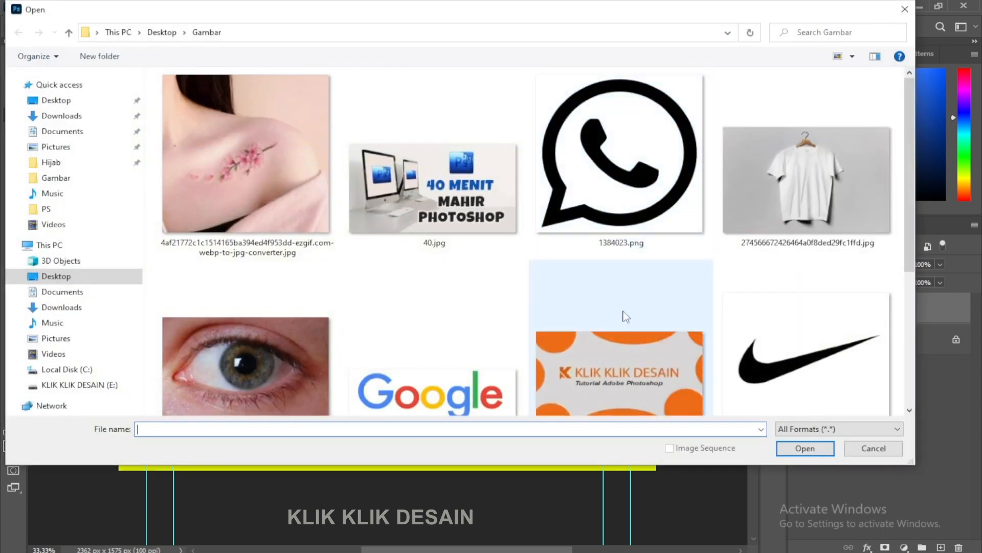
{"action": "scroll", "coordinate": [625, 316], "scroll_direction": "down", "scroll_amount": 5}
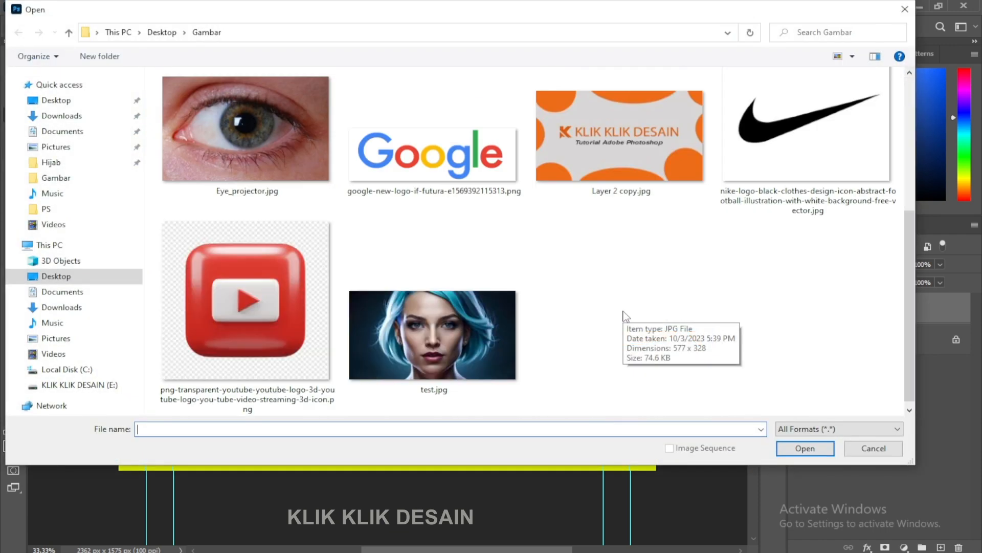
{"action": "scroll", "coordinate": [625, 316], "scroll_direction": "up", "scroll_amount": 2}
{"action": "scroll", "coordinate": [625, 316], "scroll_direction": "up", "scroll_amount": 8}
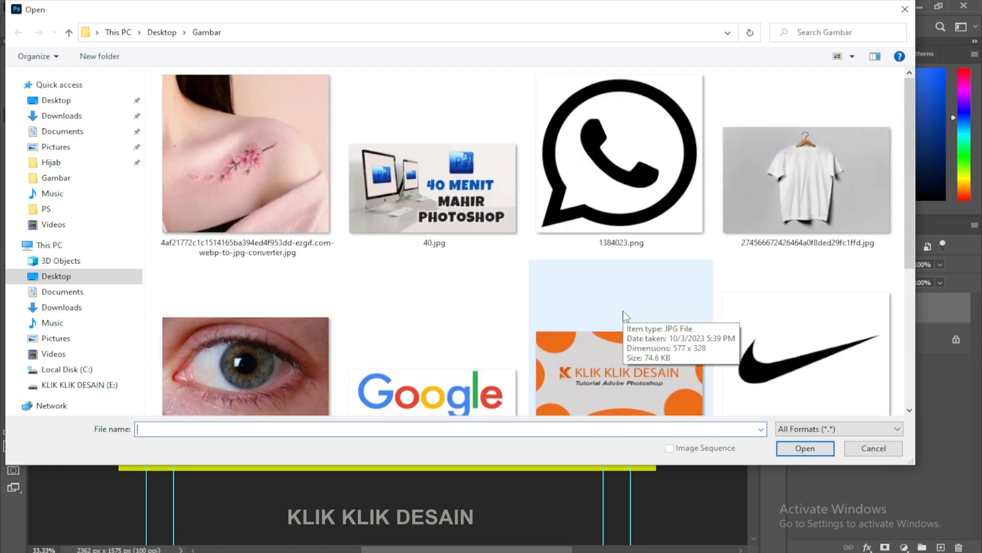
{"action": "double_click", "coordinate": [245, 154]}
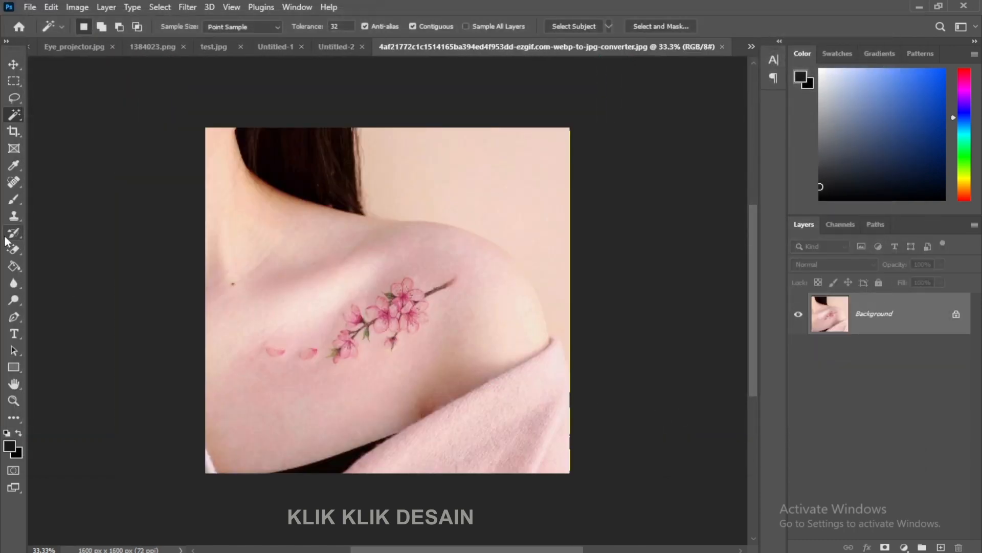
Try selecting the shoulder skin with the Magic Wand at tolerance 32 and extending the selection with the Quick Selection tool
{"action": "right_click", "coordinate": [12, 114]}
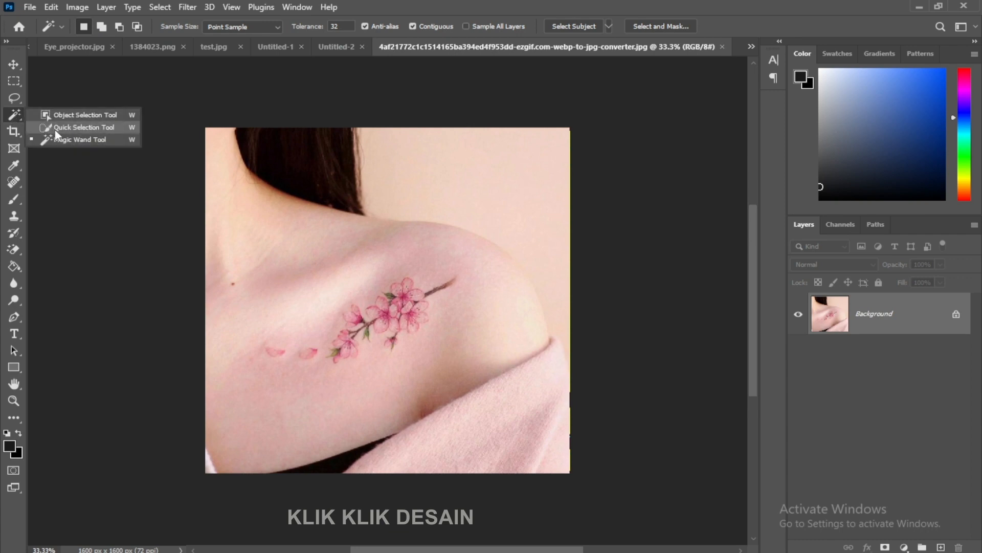
{"action": "left_click", "coordinate": [63, 141]}
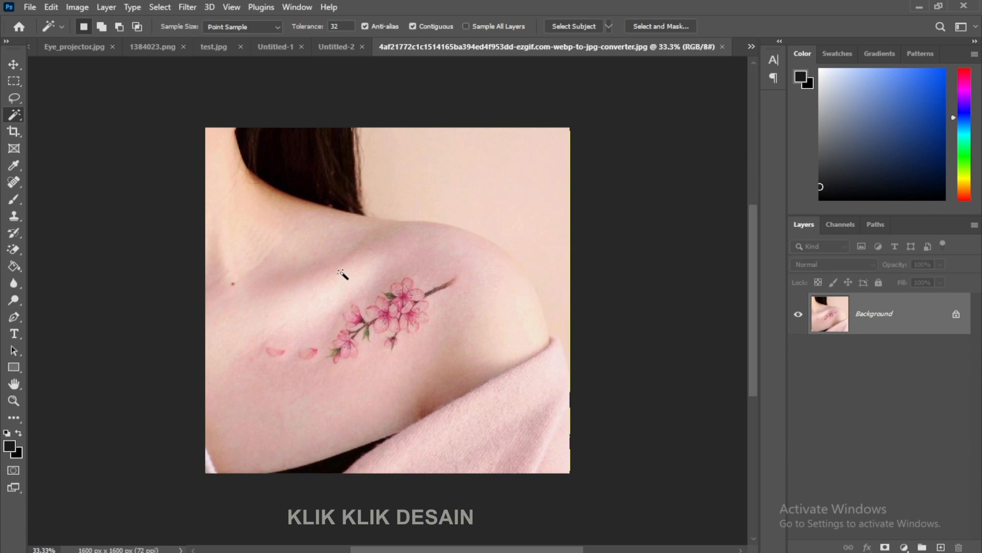
{"action": "left_click", "coordinate": [400, 268]}
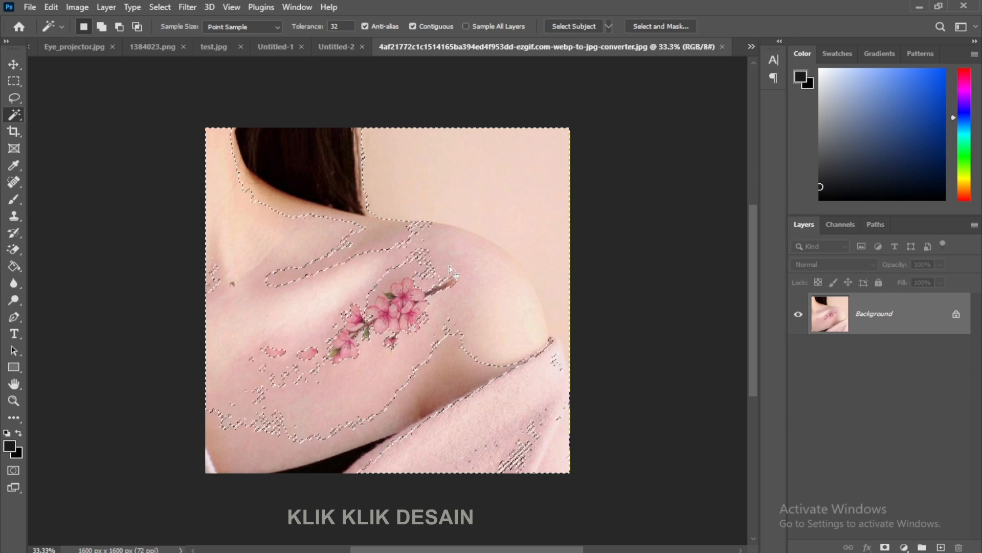
{"action": "right_click", "coordinate": [13, 115]}
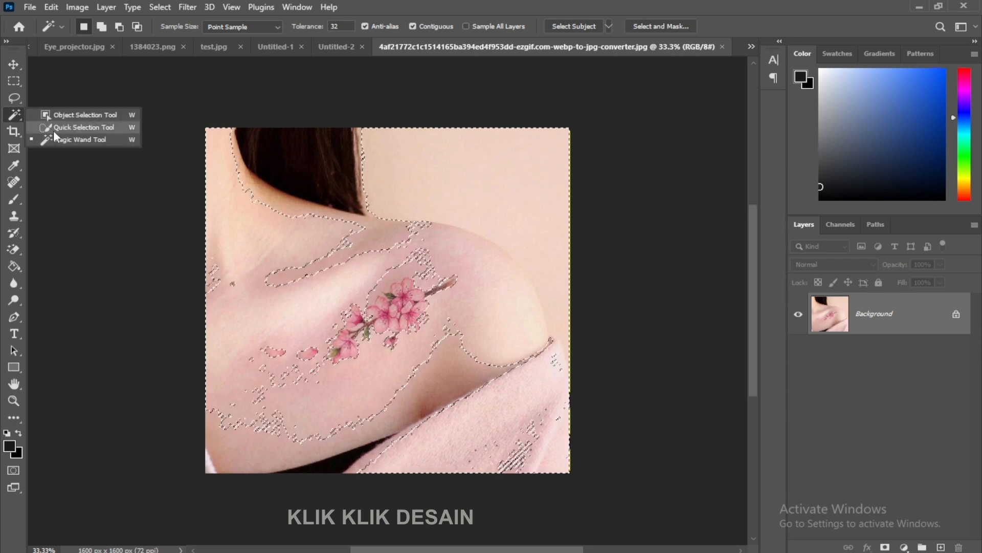
{"action": "left_click", "coordinate": [59, 131]}
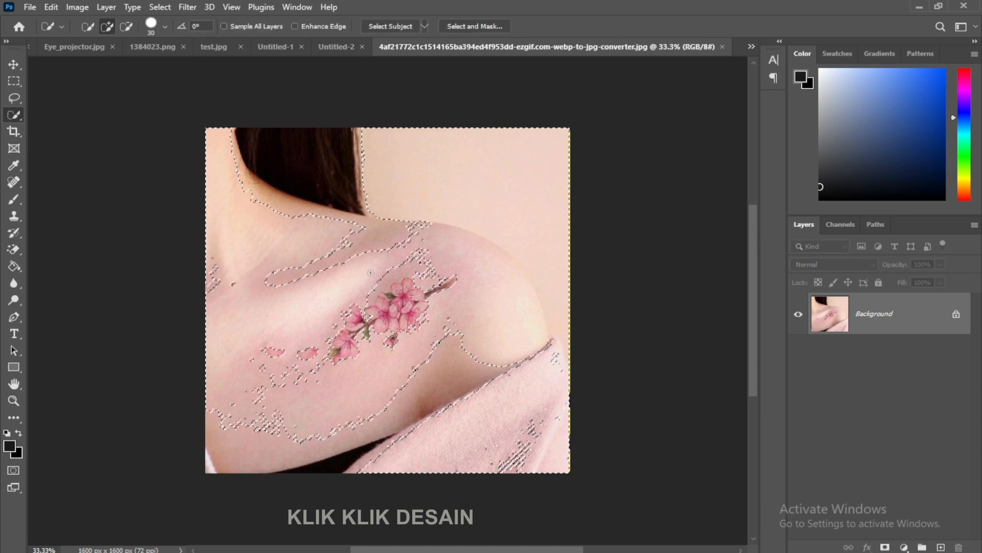
{"action": "mouse_move", "coordinate": [325, 265]}
{"action": "left_mouse_down"}
{"action": "mouse_move", "coordinate": [373, 226]}
{"action": "mouse_move", "coordinate": [453, 240]}
{"action": "mouse_move", "coordinate": [432, 279]}
{"action": "mouse_move", "coordinate": [399, 289]}
{"action": "left_mouse_up"}
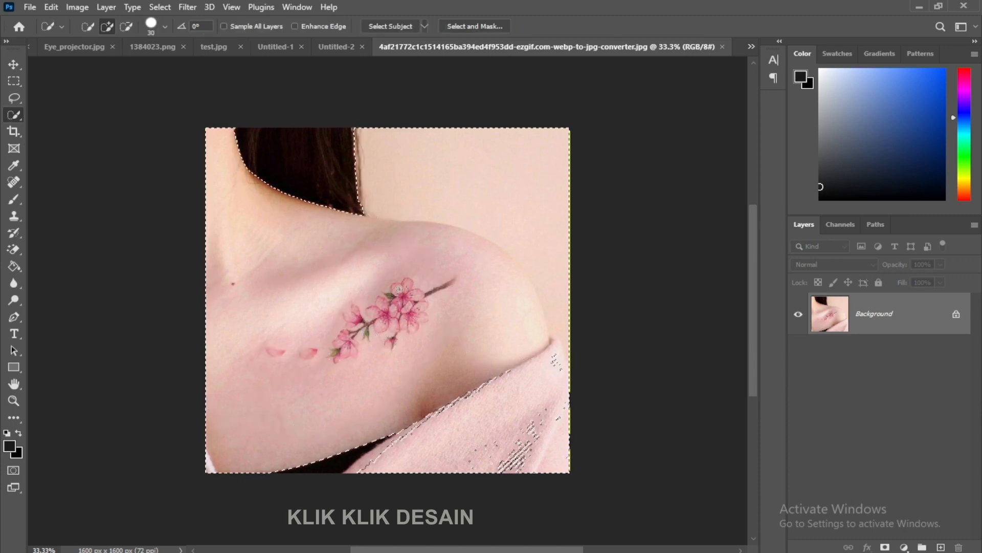
Trace a curved Pen path from the sleeve at the photo's right edge along the shoulder and up the hair's edge
{"action": "left_click", "coordinate": [15, 319]}
{"action": "left_click", "coordinate": [51, 318]}
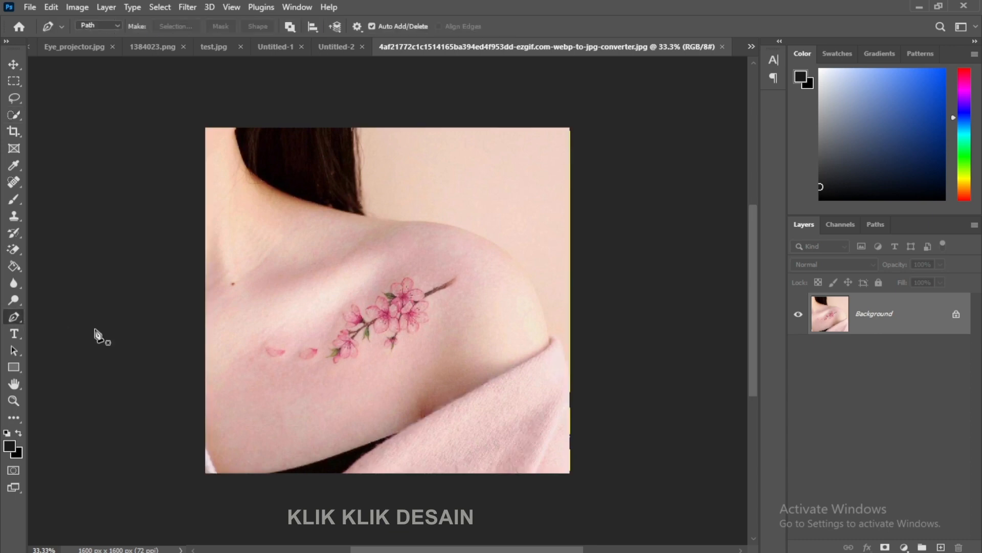
{"action": "left_click", "coordinate": [571, 381]}
{"action": "left_click_drag", "start_coordinate": [551, 337], "coordinate": [532, 328]}
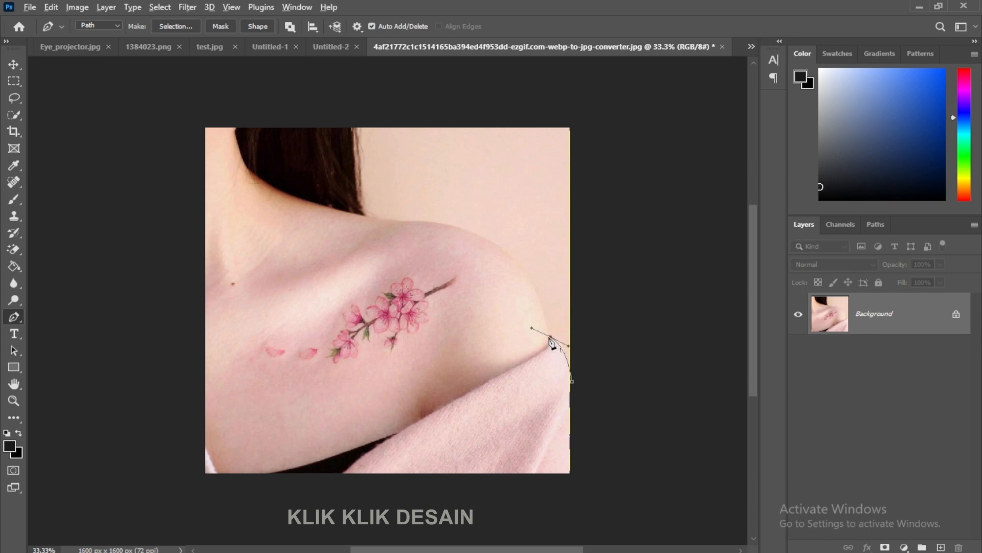
{"action": "left_click", "coordinate": [551, 337], "text": "alt"}
{"action": "left_click_drag", "start_coordinate": [510, 257], "coordinate": [471, 232]}
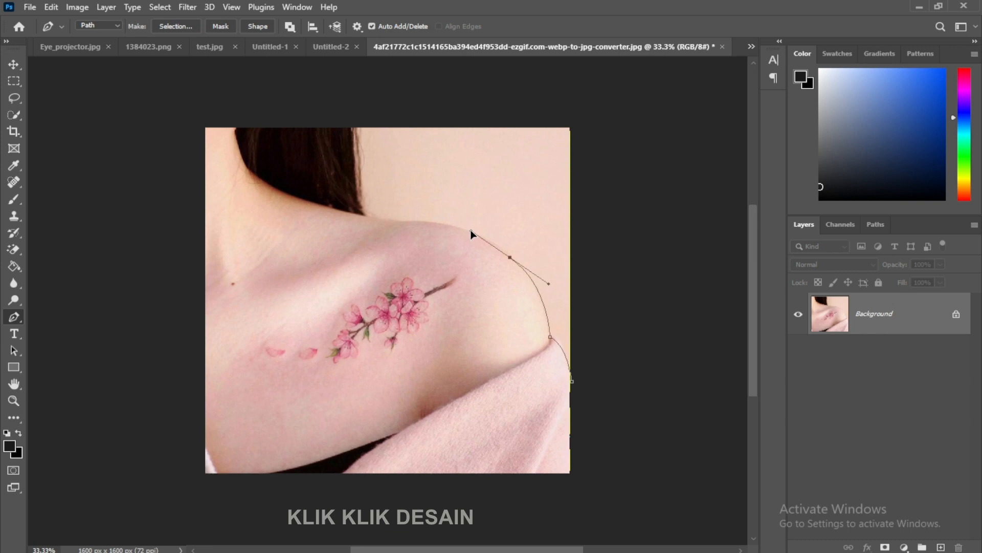
{"action": "left_click", "coordinate": [510, 257], "text": "alt"}
{"action": "left_click_drag", "start_coordinate": [411, 221], "coordinate": [341, 219]}
{"action": "left_click", "coordinate": [411, 221], "text": "alt"}
{"action": "left_click", "coordinate": [365, 217]}
{"action": "left_click_drag", "start_coordinate": [366, 217], "coordinate": [374, 220]}
{"action": "left_click_drag", "start_coordinate": [351, 118], "coordinate": [354, 60]}
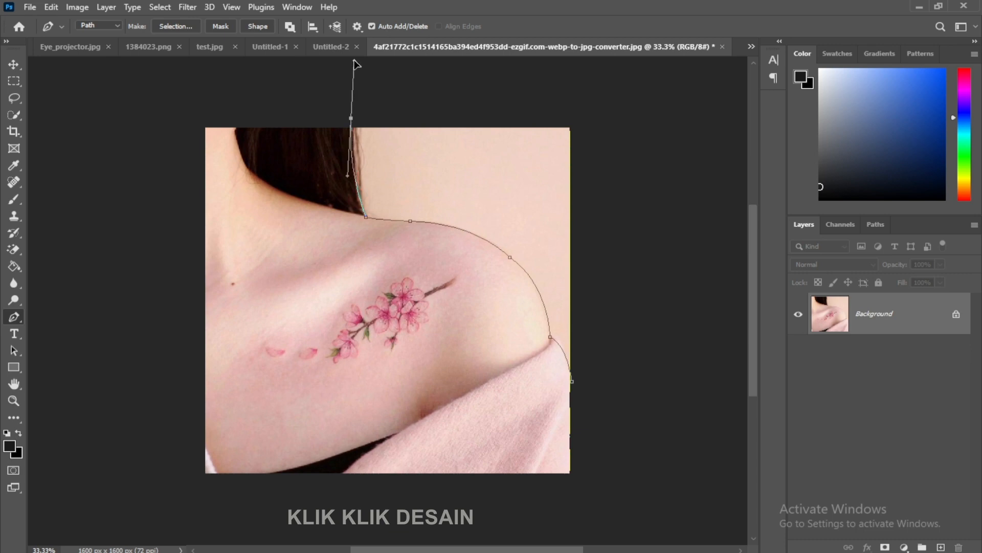
Close the path around the outside of the photo's left and bottom sides, back to the starting anchor at the sleeve
{"action": "left_click", "coordinate": [167, 109]}
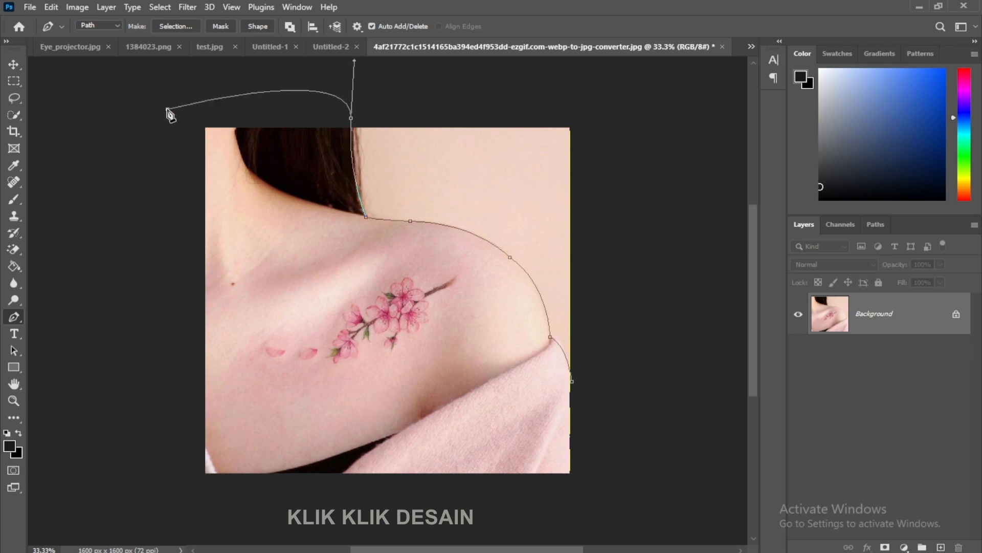
{"action": "left_click", "coordinate": [156, 506]}
{"action": "left_click", "coordinate": [588, 497]}
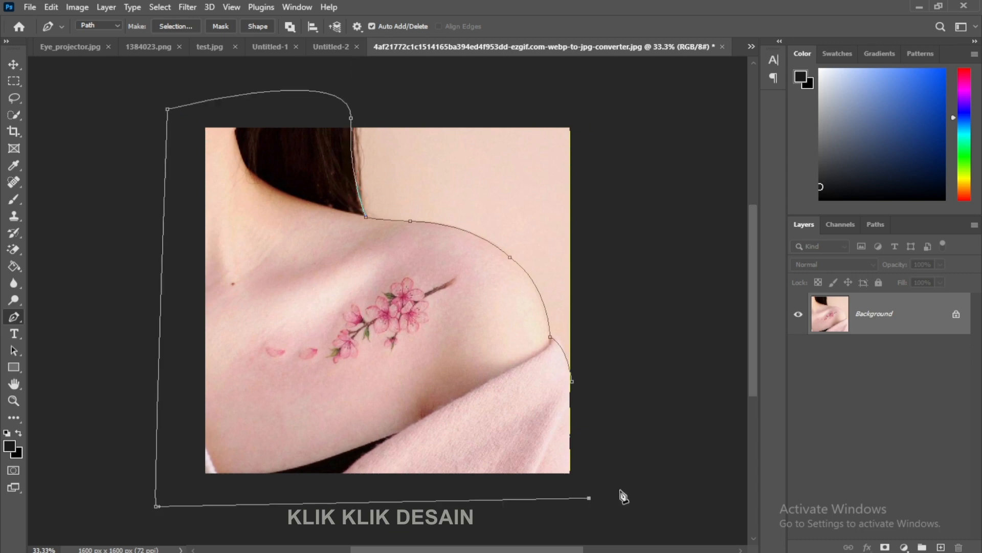
{"action": "left_click", "coordinate": [617, 452]}
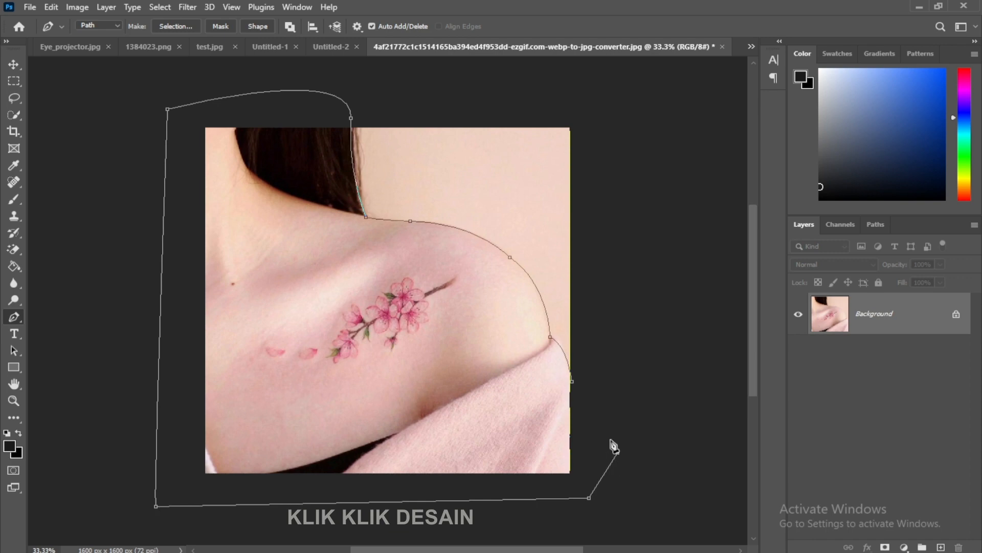
{"action": "left_click", "coordinate": [573, 382]}
Convert the closed path around the shoulder and hair into a selection
{"action": "right_click", "coordinate": [606, 434]}
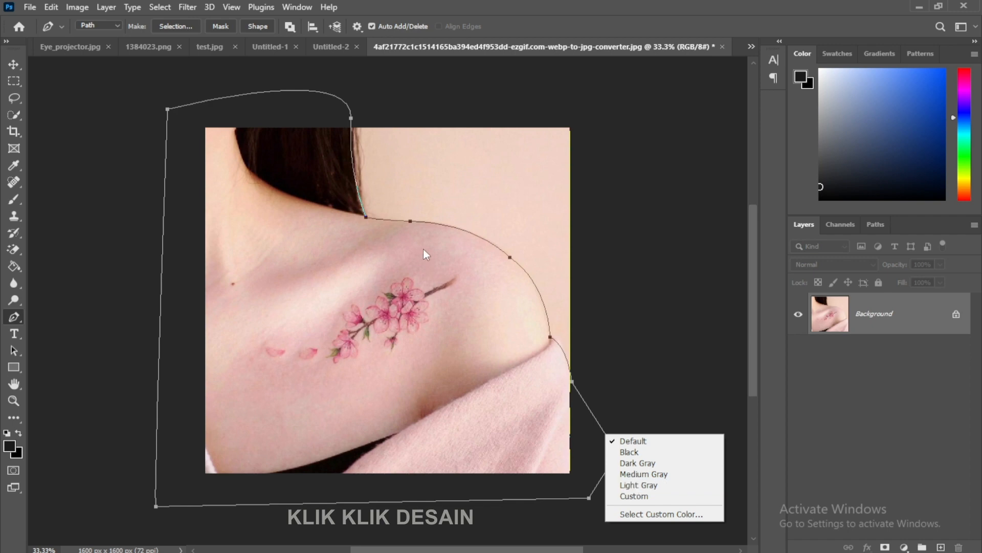
{"action": "left_click", "coordinate": [443, 5]}
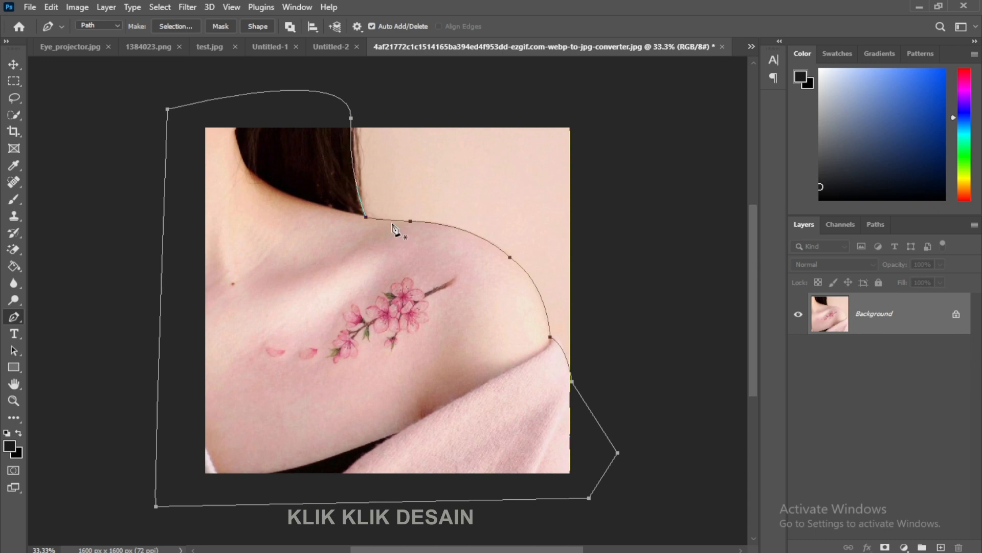
{"action": "right_click", "coordinate": [410, 222]}
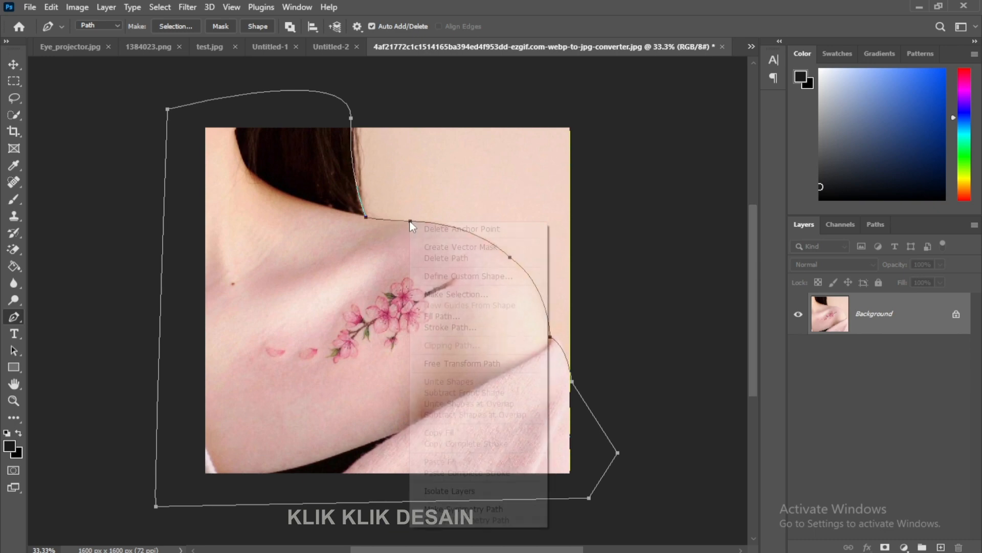
{"action": "left_click", "coordinate": [443, 293]}
{"action": "left_click", "coordinate": [621, 105]}
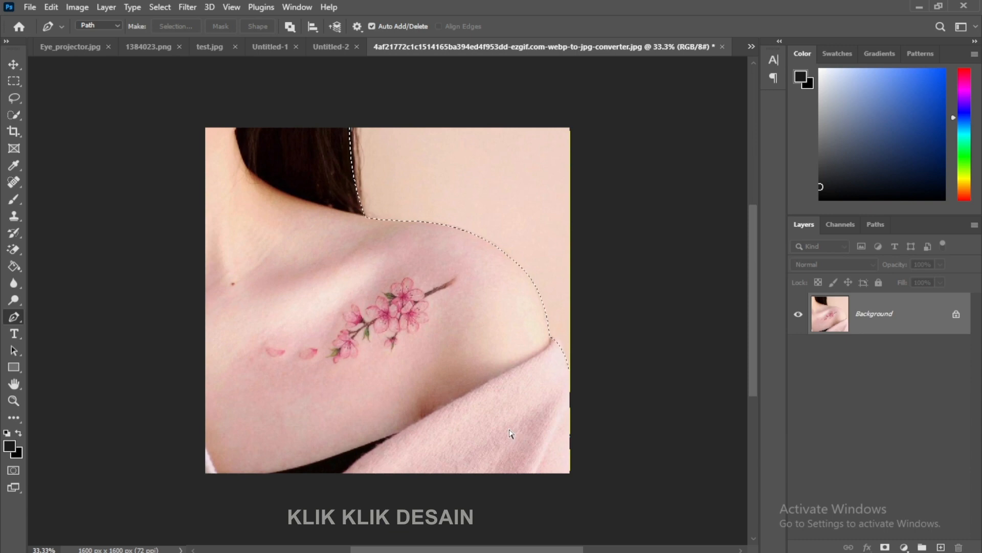
Copy the selected shoulder and hair onto a new layer and hide the Background layer
{"action": "key", "text": "ctrl+j"}
{"action": "left_click", "coordinate": [798, 357]}
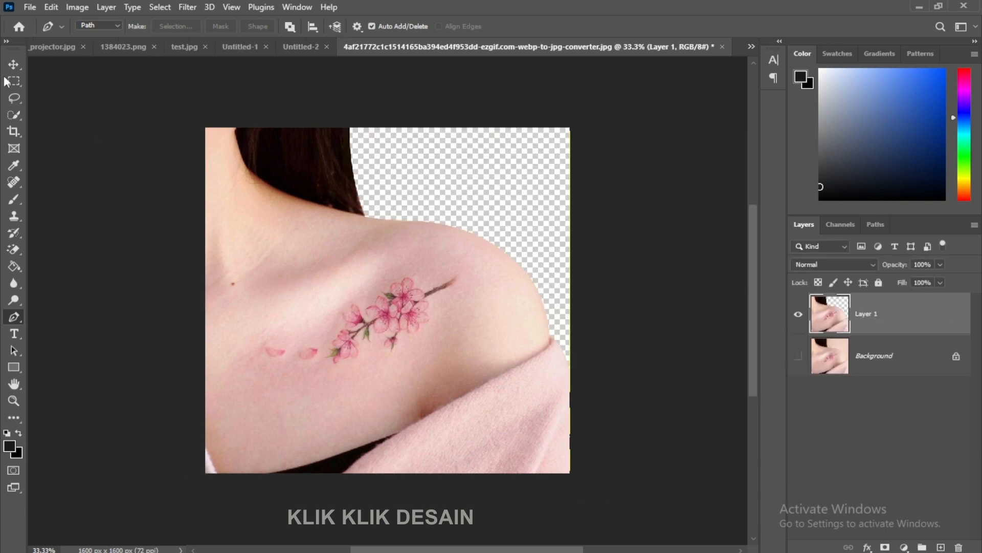
{"action": "left_click", "coordinate": [14, 64]}
{"action": "mouse_move", "coordinate": [391, 259]}
{"action": "left_mouse_down"}
{"action": "mouse_move", "coordinate": [419, 265]}
{"action": "mouse_move", "coordinate": [304, 209]}
{"action": "mouse_move", "coordinate": [381, 228]}
{"action": "mouse_move", "coordinate": [332, 233]}
{"action": "mouse_move", "coordinate": [322, 249]}
{"action": "mouse_move", "coordinate": [363, 246]}
{"action": "mouse_move", "coordinate": [389, 253]}
{"action": "mouse_move", "coordinate": [391, 265]}
{"action": "left_mouse_up"}
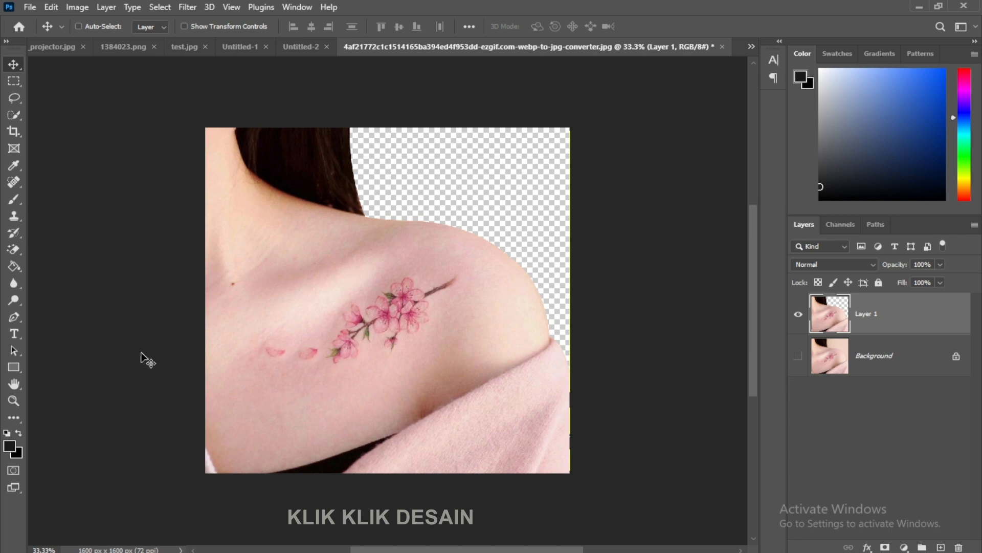
Trace a straight-segment Pen path from above the blossoms along the tattoo's upper-left side and around the two loose petals
{"action": "left_click", "coordinate": [13, 314]}
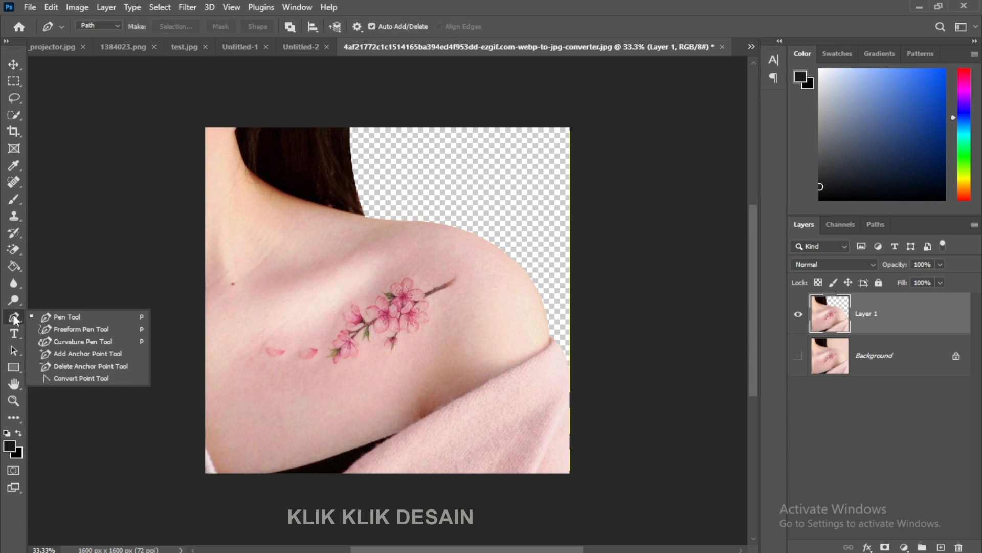
{"action": "left_click", "coordinate": [48, 318]}
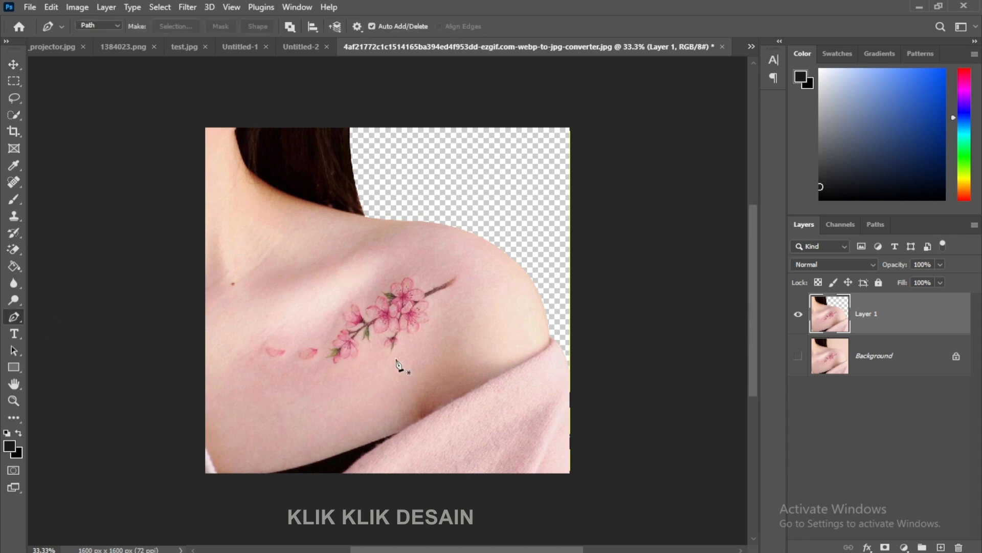
{"action": "left_click", "coordinate": [380, 279]}
{"action": "left_click", "coordinate": [353, 293]}
{"action": "left_click", "coordinate": [338, 308]}
{"action": "left_click", "coordinate": [328, 328]}
{"action": "left_click", "coordinate": [317, 338]}
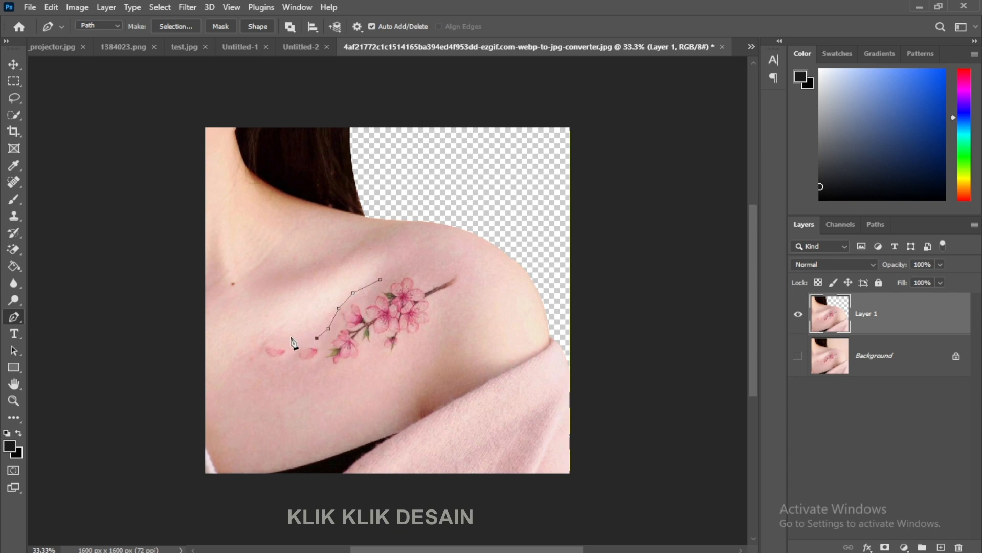
{"action": "left_click", "coordinate": [289, 335]}
{"action": "left_click", "coordinate": [266, 335]}
{"action": "left_click", "coordinate": [253, 347]}
{"action": "left_click", "coordinate": [253, 372]}
Continue the path beneath the tattoo and around the branch tip, closing it at the starting anchor above the blossoms
{"action": "left_click", "coordinate": [289, 373]}
{"action": "left_click", "coordinate": [324, 370]}
{"action": "left_click", "coordinate": [356, 369]}
{"action": "left_click", "coordinate": [387, 365]}
{"action": "left_click", "coordinate": [413, 351]}
{"action": "left_click", "coordinate": [435, 326]}
{"action": "left_click", "coordinate": [447, 300]}
{"action": "left_click", "coordinate": [466, 289]}
{"action": "left_click", "coordinate": [476, 277]}
{"action": "left_click", "coordinate": [463, 261]}
{"action": "left_click", "coordinate": [448, 261]}
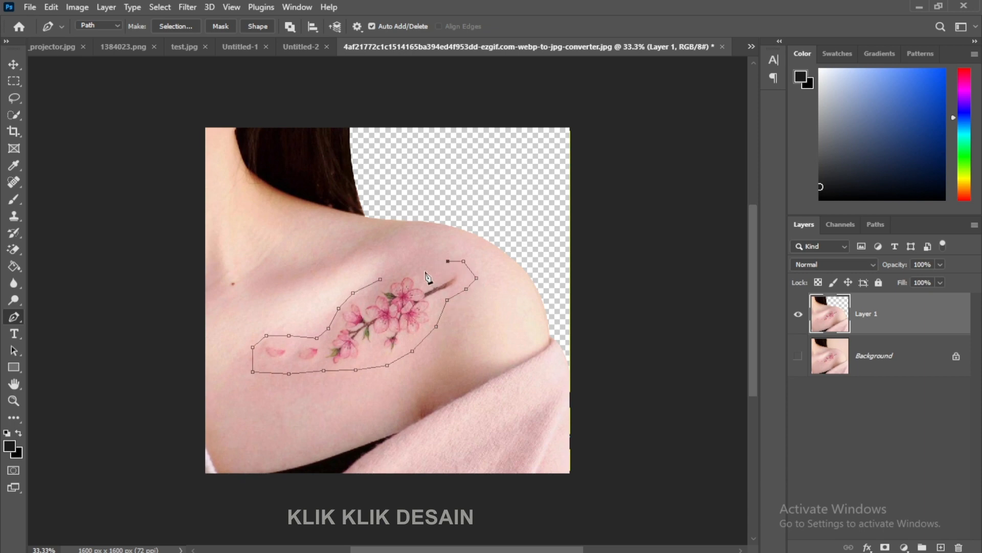
{"action": "left_click", "coordinate": [425, 272]}
{"action": "left_click", "coordinate": [403, 267]}
{"action": "left_click", "coordinate": [380, 280]}
Convert the path around the tattoo into a new anti-aliased selection with a feather radius of 0 pixels
{"action": "right_click", "coordinate": [381, 283]}
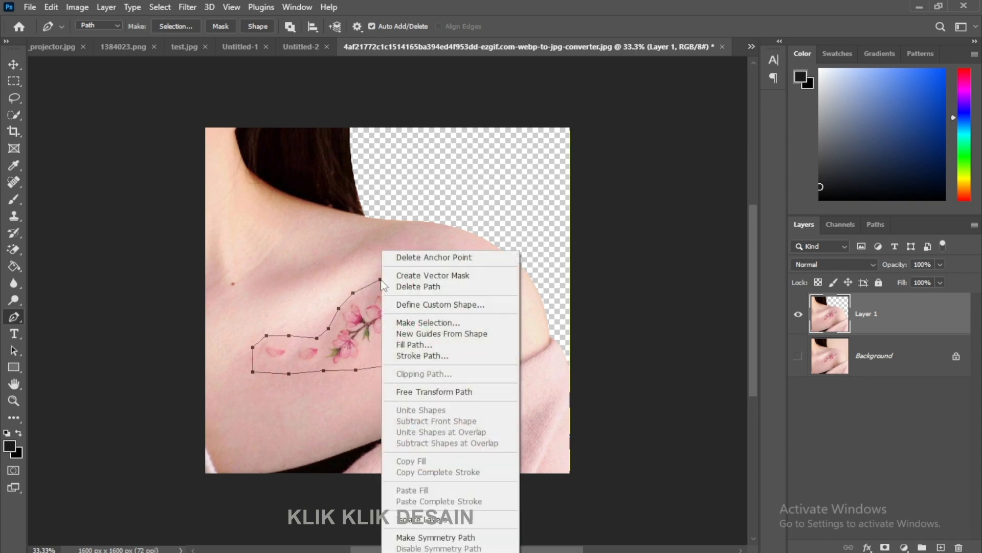
{"action": "left_click", "coordinate": [410, 320]}
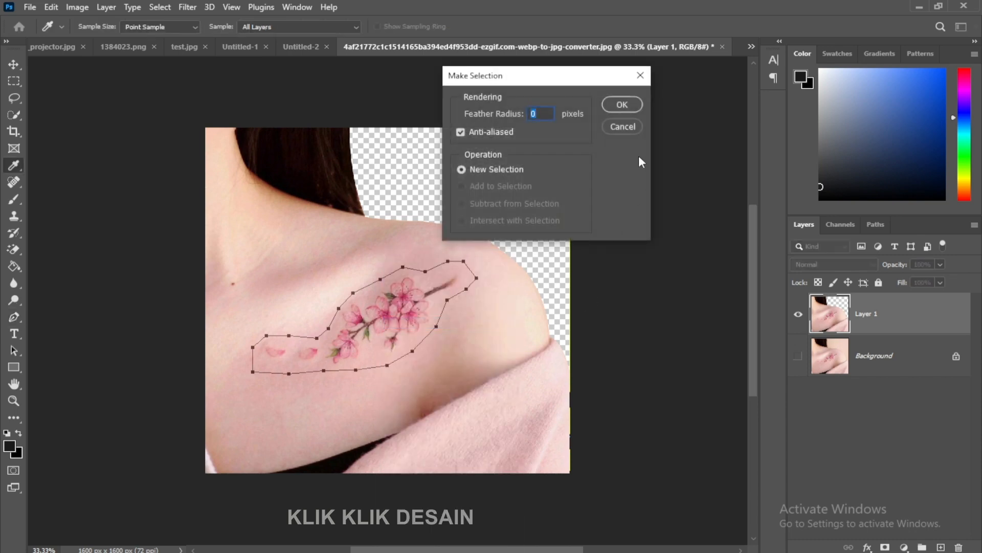
{"action": "left_click", "coordinate": [633, 107]}
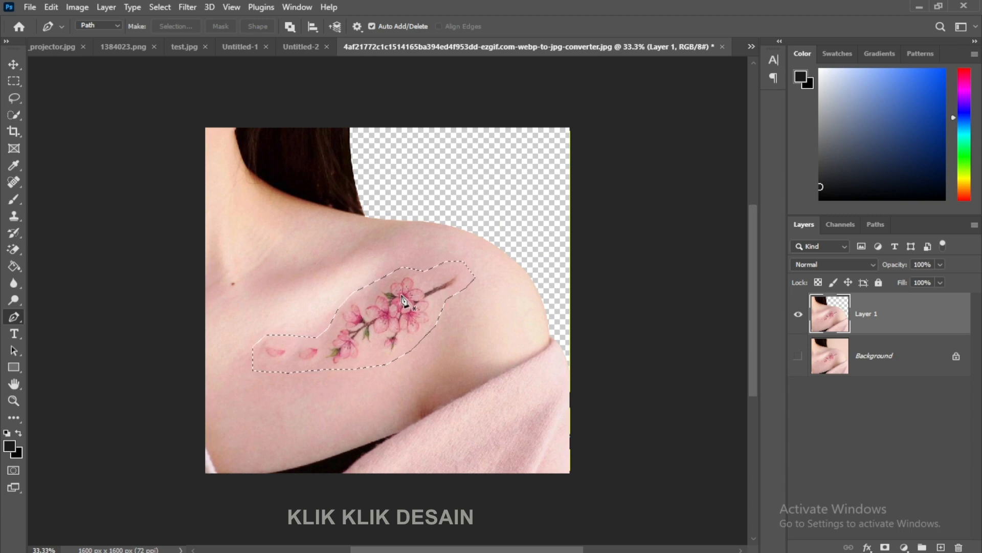
Fill the selected tattoo area with Content-Aware contents in Normal mode at 100% opacity, and deselect it
{"action": "left_click", "coordinate": [52, 7]}
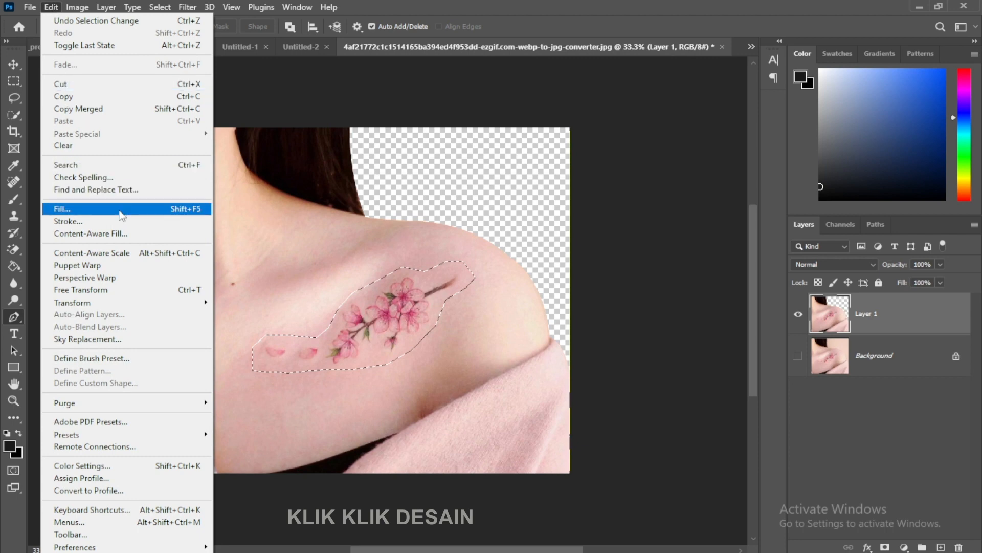
{"action": "left_click", "coordinate": [121, 210]}
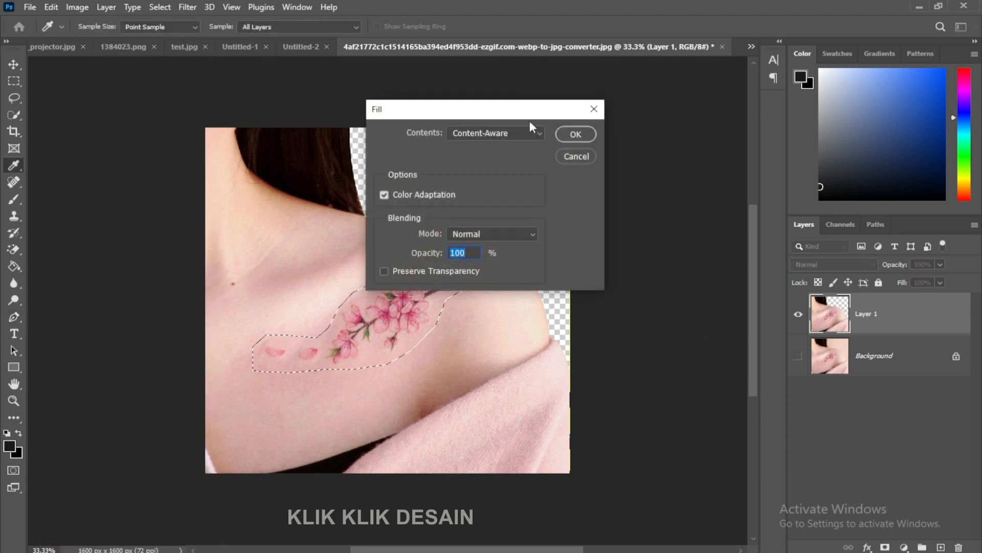
{"action": "left_click_drag", "start_coordinate": [530, 121], "coordinate": [567, 71]}
{"action": "left_click", "coordinate": [566, 70]}
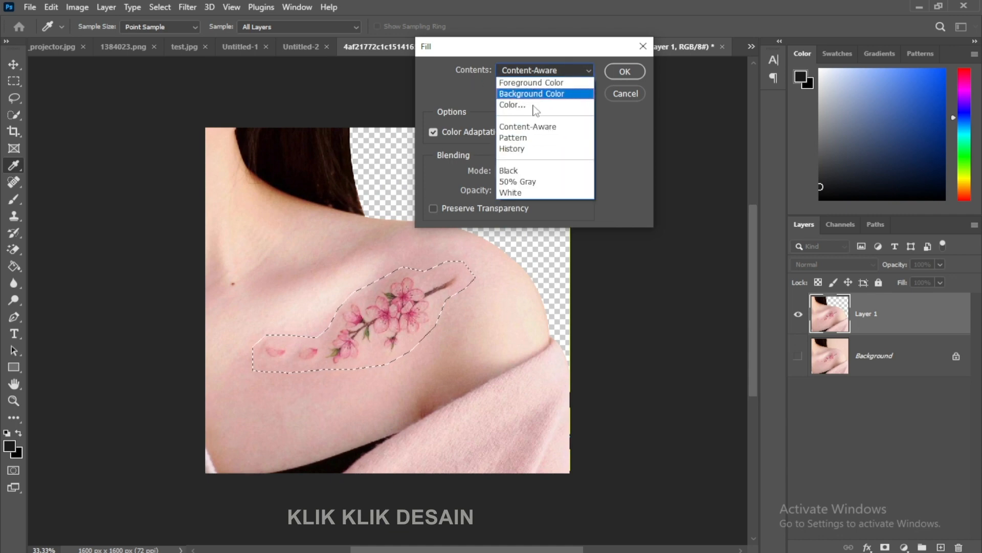
{"action": "left_click", "coordinate": [536, 128]}
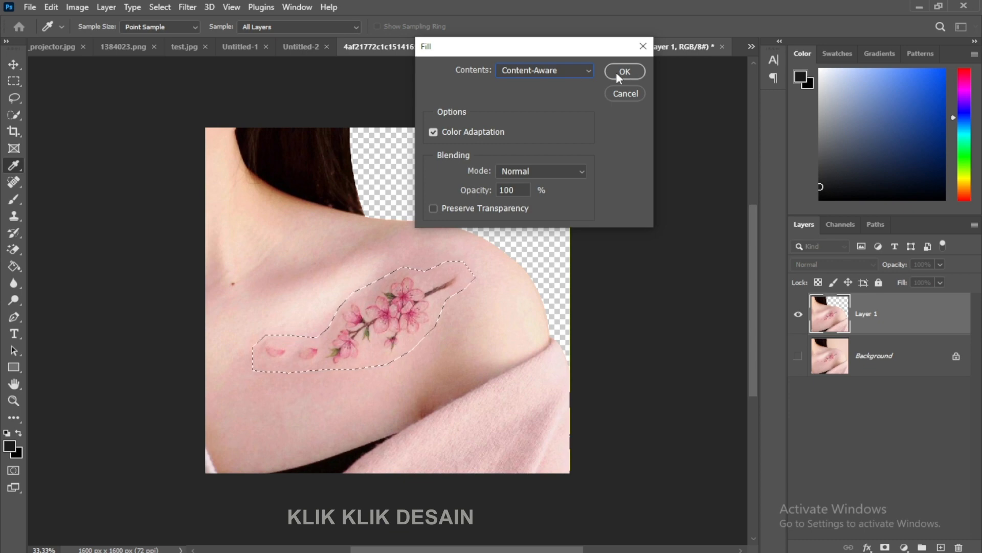
{"action": "left_click_drag", "start_coordinate": [543, 53], "coordinate": [568, 58]}
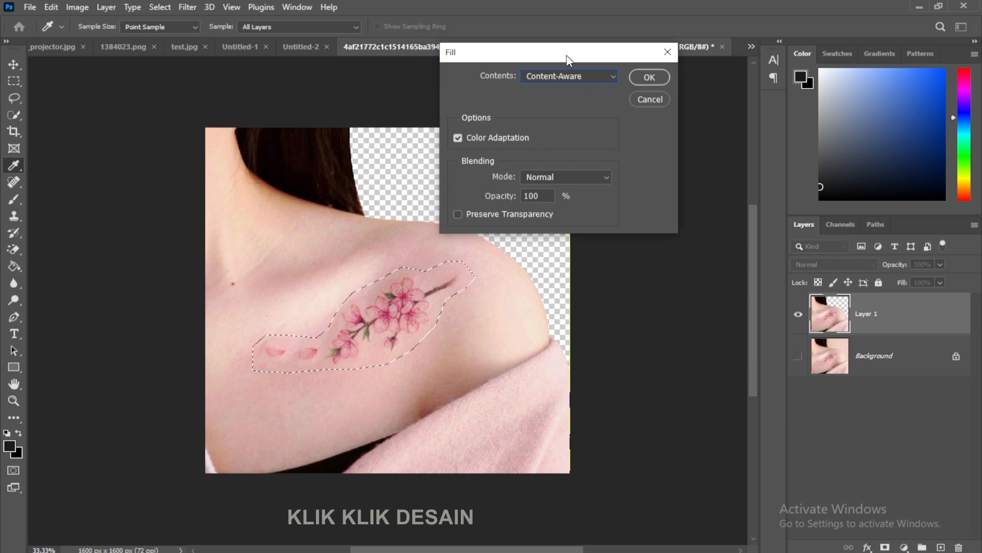
{"action": "left_click", "coordinate": [649, 77]}
{"action": "key", "text": "p"}
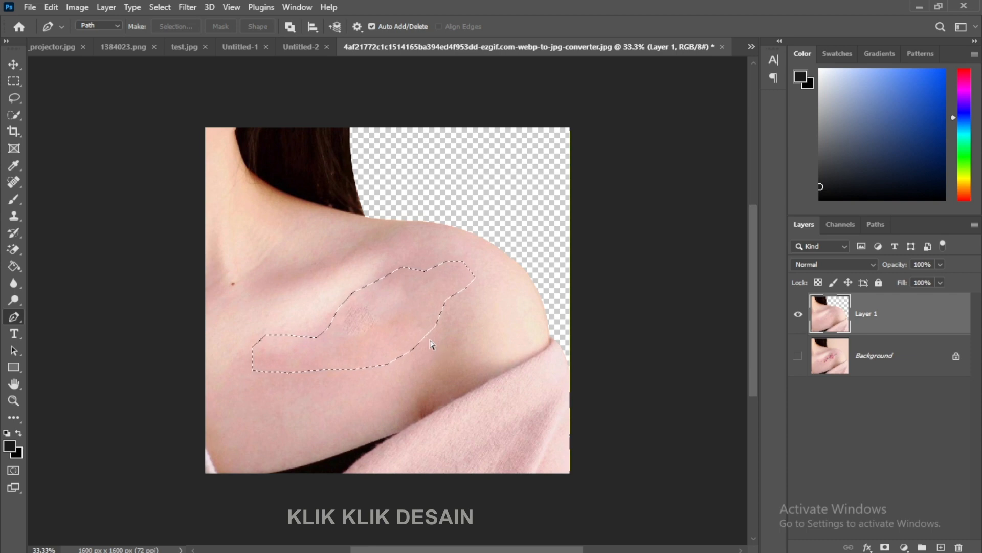
{"action": "key", "text": "ctrl+d"}
Lasso the rough patch of skin in the former tattoo area, fill it with Content-Aware contents, and deselect it
{"action": "scroll", "coordinate": [358, 333], "scroll_direction": "up", "scroll_amount": 2}
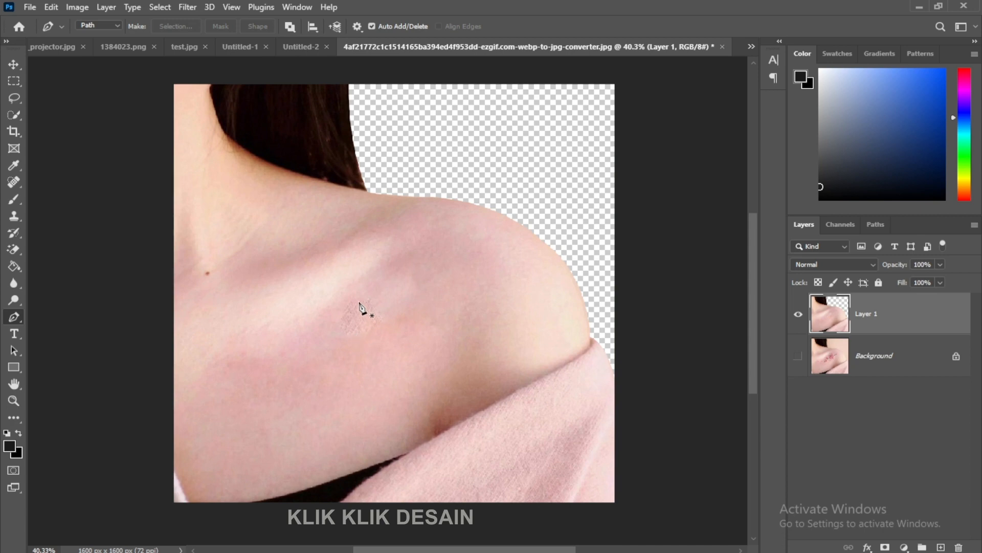
{"action": "left_click", "coordinate": [15, 99]}
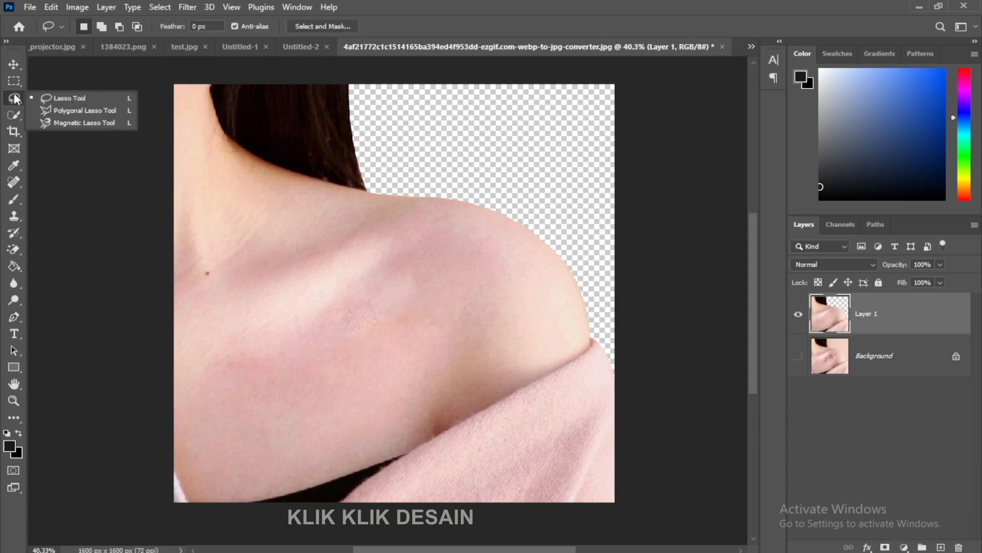
{"action": "left_click", "coordinate": [49, 100]}
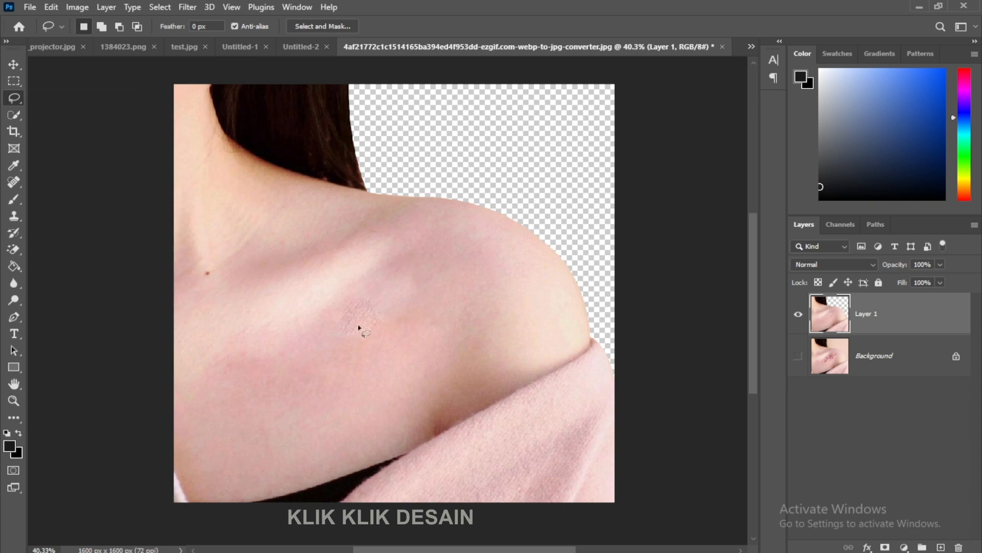
{"action": "mouse_move", "coordinate": [352, 292]}
{"action": "left_mouse_down"}
{"action": "mouse_move", "coordinate": [332, 309]}
{"action": "mouse_move", "coordinate": [329, 331]}
{"action": "mouse_move", "coordinate": [359, 354]}
{"action": "mouse_move", "coordinate": [377, 348]}
{"action": "mouse_move", "coordinate": [378, 292]}
{"action": "left_mouse_up"}
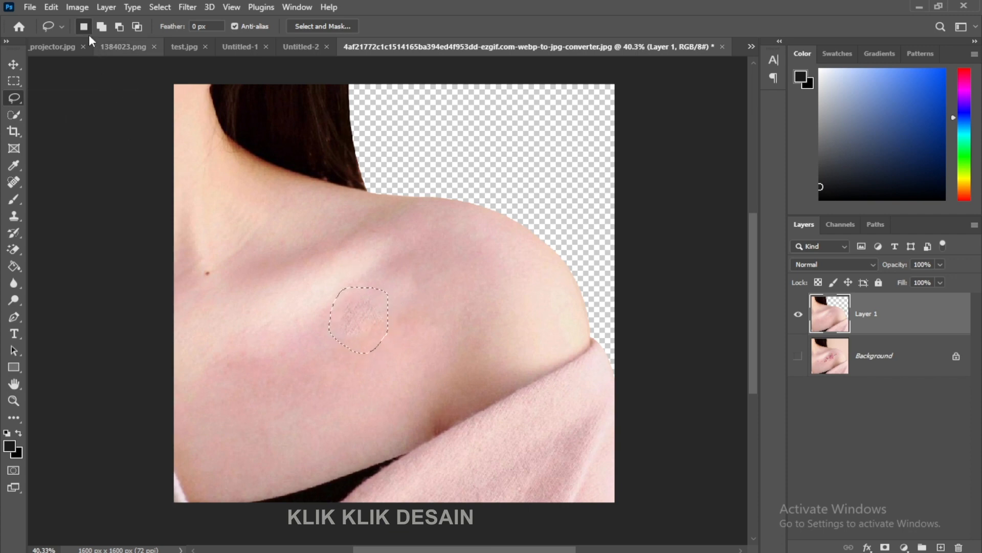
{"action": "left_click", "coordinate": [51, 7]}
{"action": "left_click", "coordinate": [97, 209]}
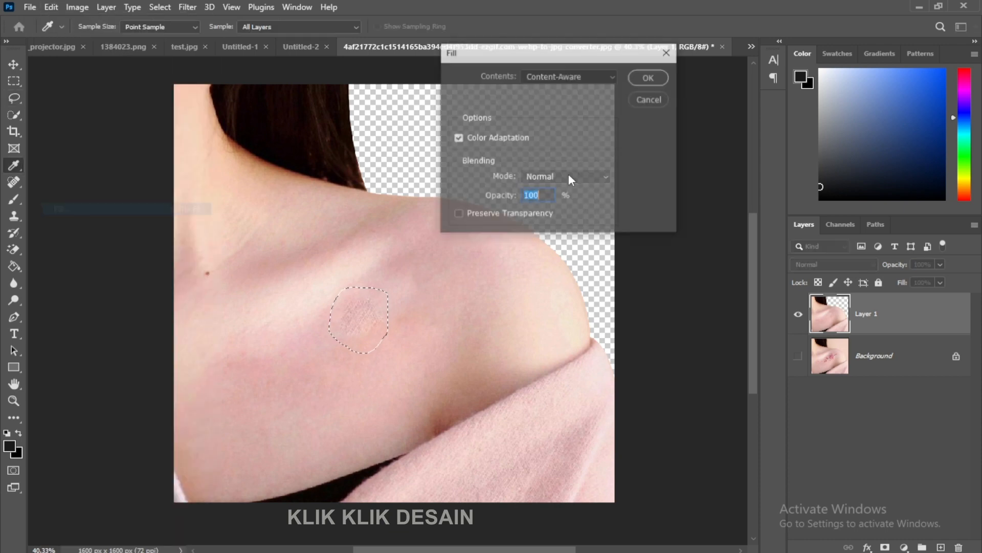
{"action": "left_click", "coordinate": [646, 77]}
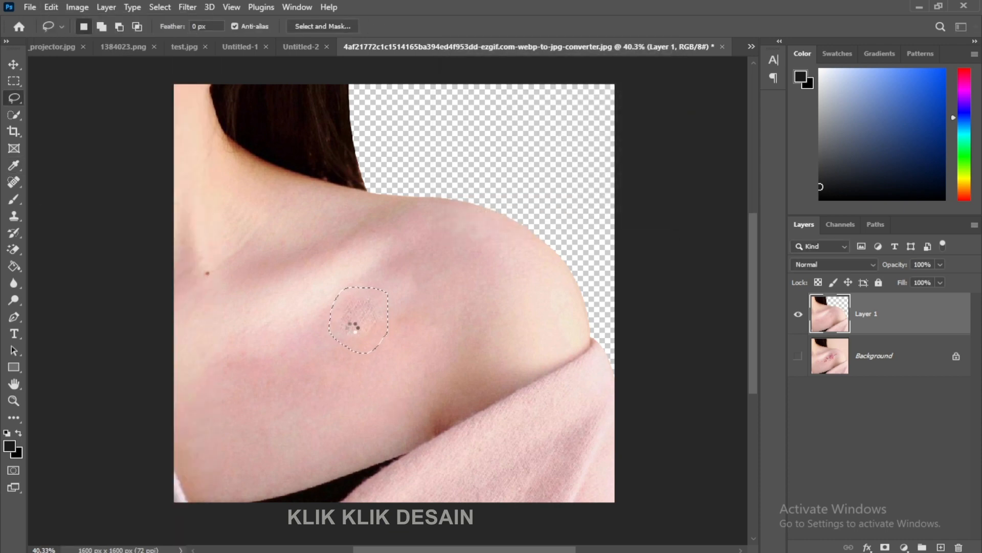
{"action": "key", "text": "ctrl+d"}
Toggle Layer 1 off and on and show the Background layer to compare the retouched skin with the original tattoo
{"action": "scroll", "coordinate": [443, 377], "scroll_direction": "down", "scroll_amount": 1}
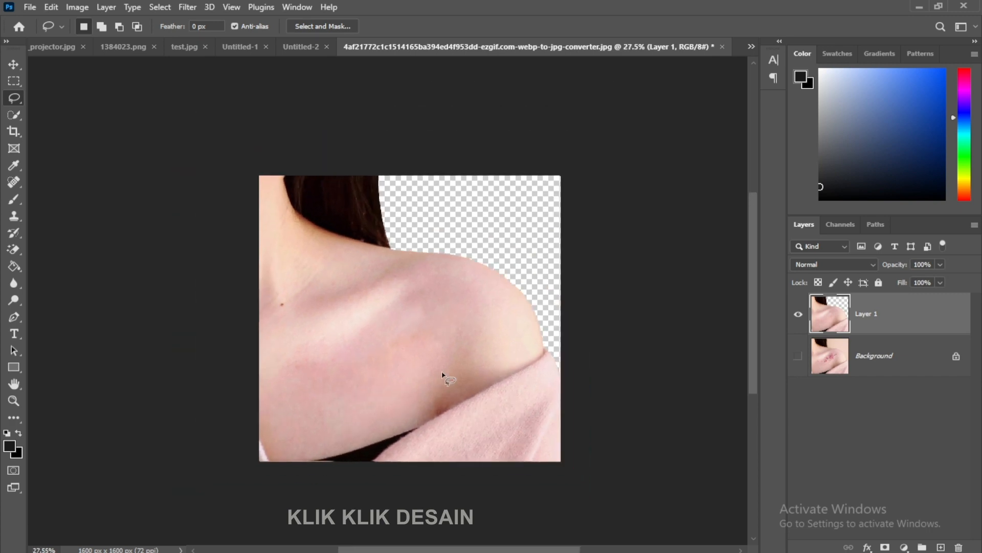
{"action": "left_click", "coordinate": [798, 314]}
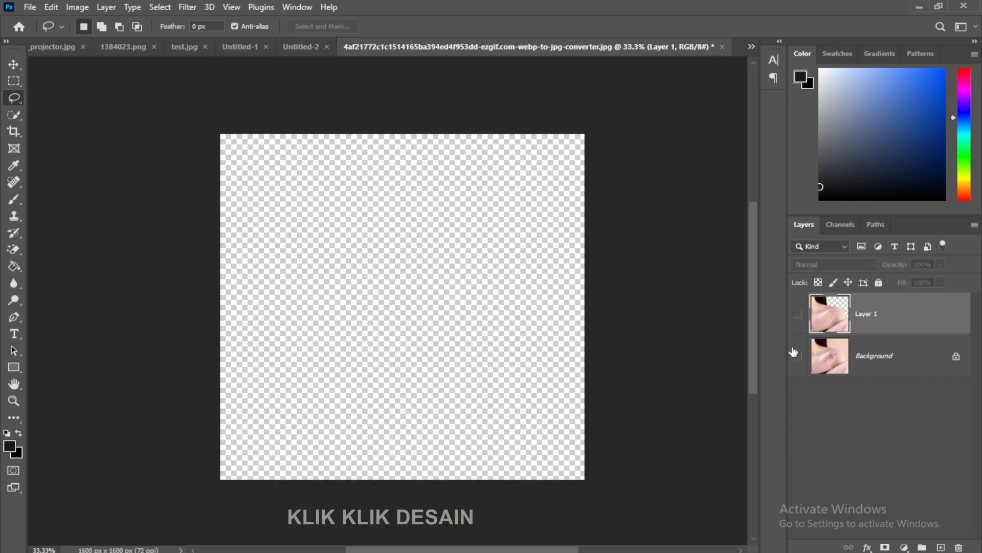
{"action": "left_click", "coordinate": [798, 356]}
{"action": "left_click", "coordinate": [798, 315]}
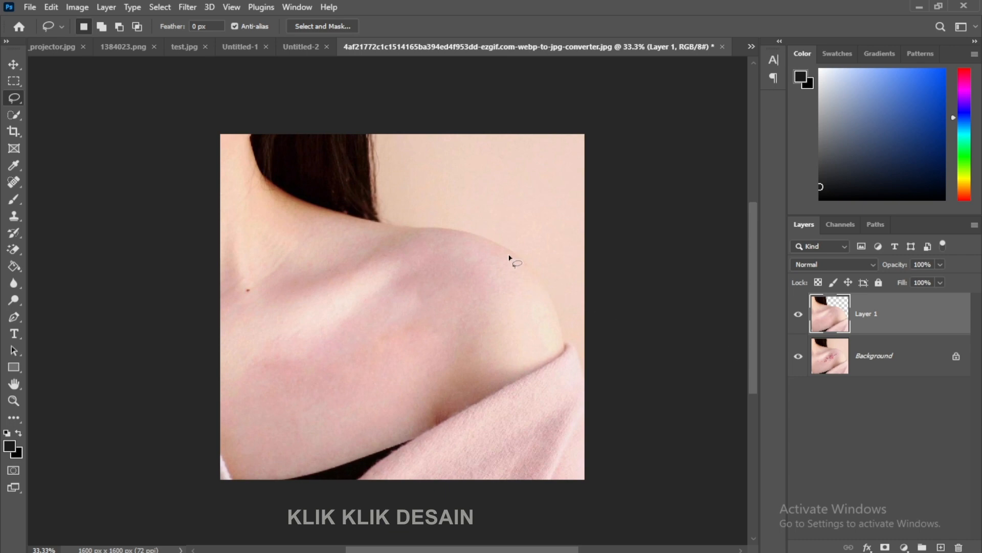
Switch to the Eye_projector.jpg document and rename the blue iris layer as MATA
{"action": "left_click", "coordinate": [35, 46]}
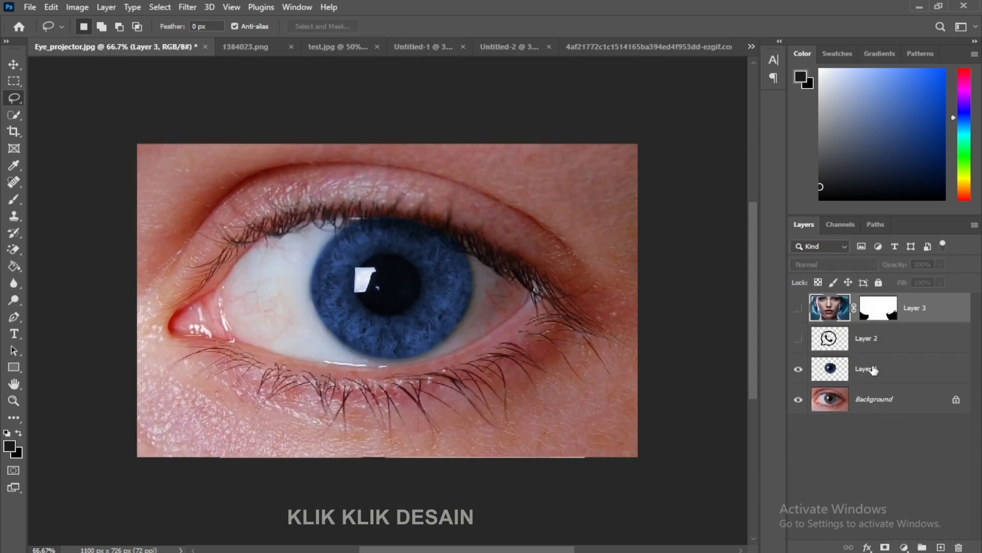
{"action": "left_click", "coordinate": [863, 372]}
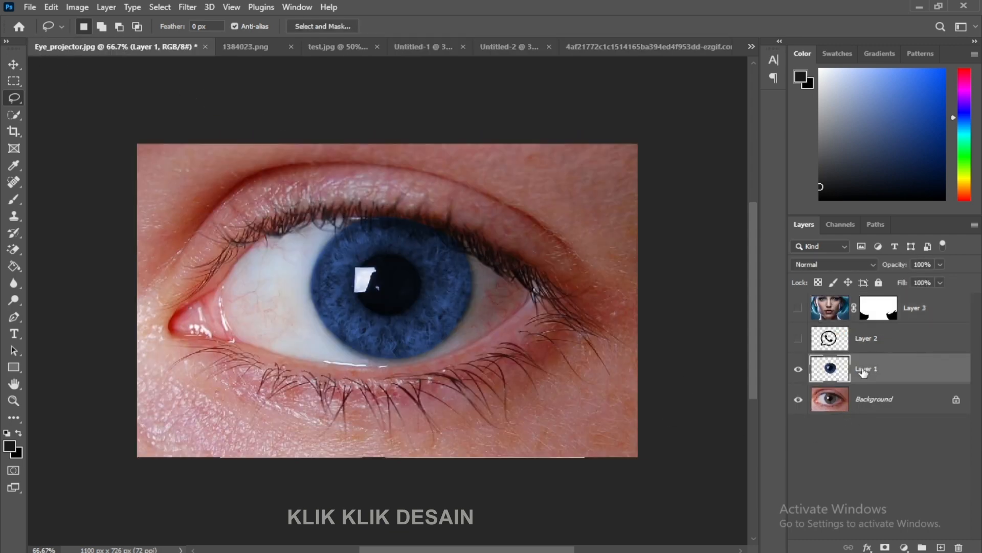
{"action": "double_click", "coordinate": [864, 370]}
{"action": "type", "text": "MATA"}
{"action": "key", "text": "Return"}
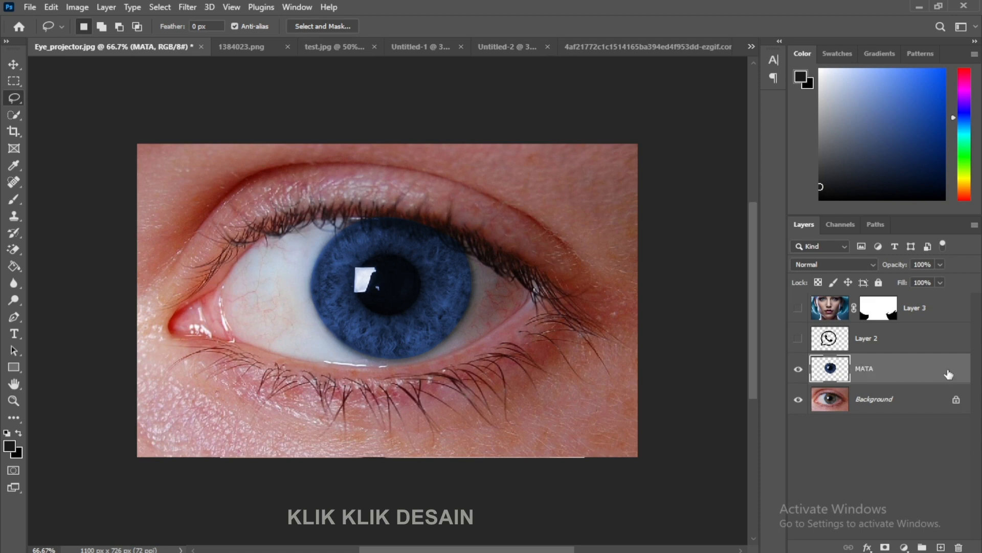
Make the phone-icon layer and the masked blue-haired portrait layer visible
{"action": "left_click", "coordinate": [798, 339]}
{"action": "left_click", "coordinate": [798, 308]}
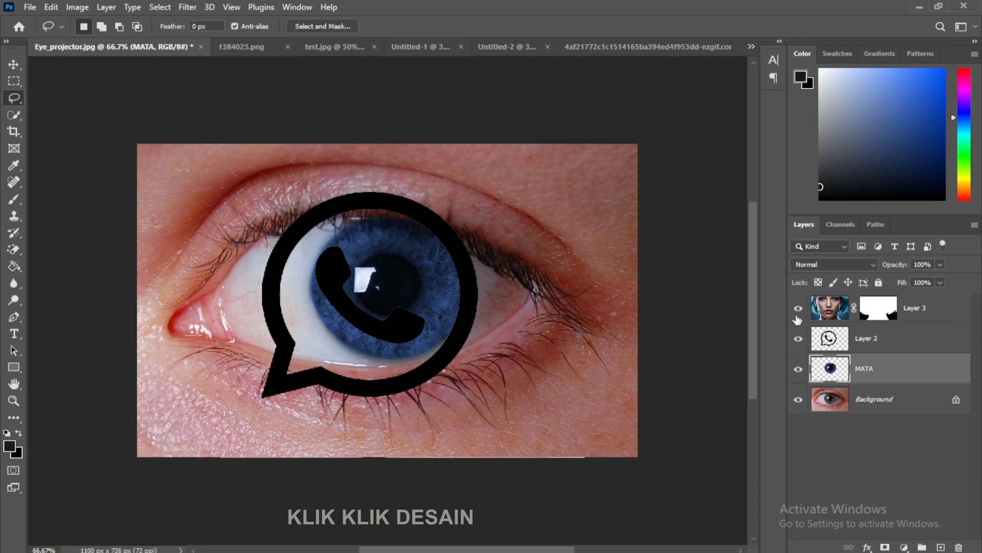
{"action": "left_click", "coordinate": [926, 312]}
Rename the phone-icon layer as WA and the masked portrait layer as CEWK
{"action": "double_click", "coordinate": [869, 338]}
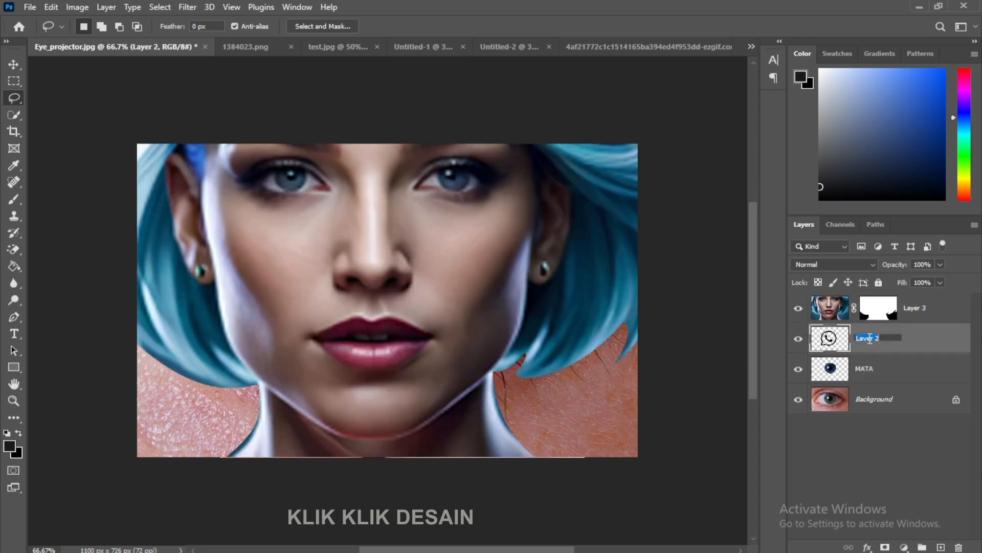
{"action": "type", "text": "WA"}
{"action": "left_click", "coordinate": [919, 312]}
{"action": "double_click", "coordinate": [916, 308]}
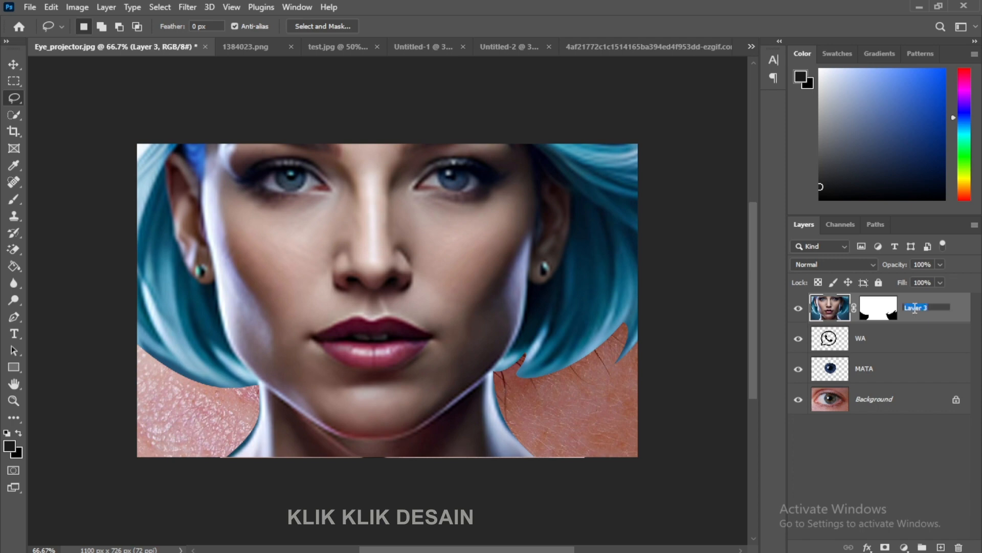
{"action": "type", "text": "CEWK"}
{"action": "key", "text": "Return"}
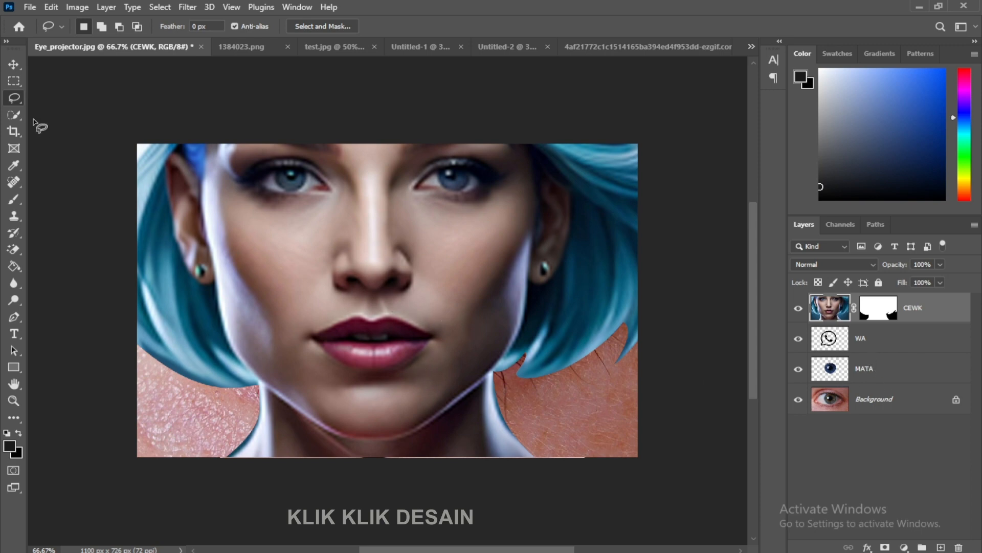
Shift the CEWK portrait slightly down and right, and move the MATA iris on the layer beneath slightly to the right
{"action": "left_click", "coordinate": [20, 64]}
{"action": "left_click_drag", "start_coordinate": [379, 283], "coordinate": [382, 306]}
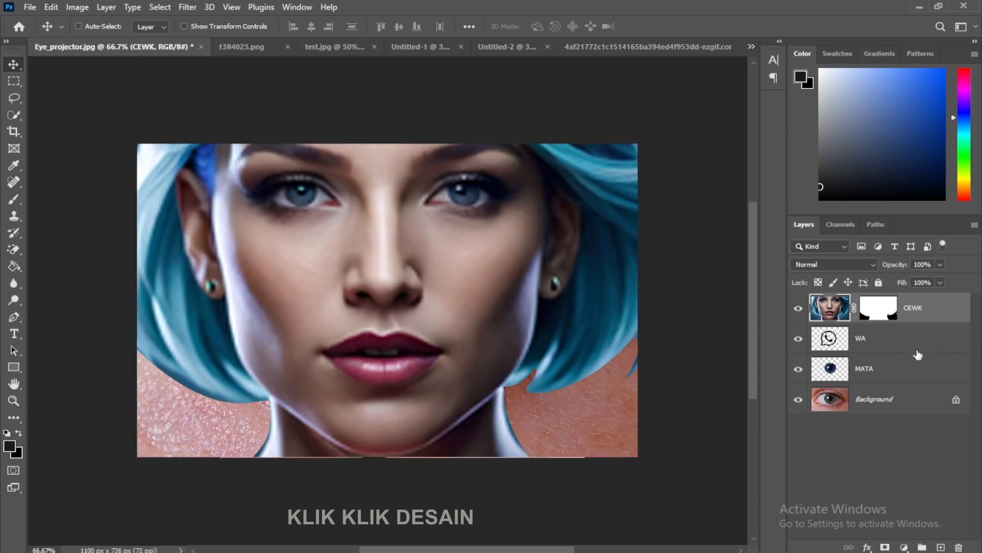
{"action": "left_click", "coordinate": [881, 372]}
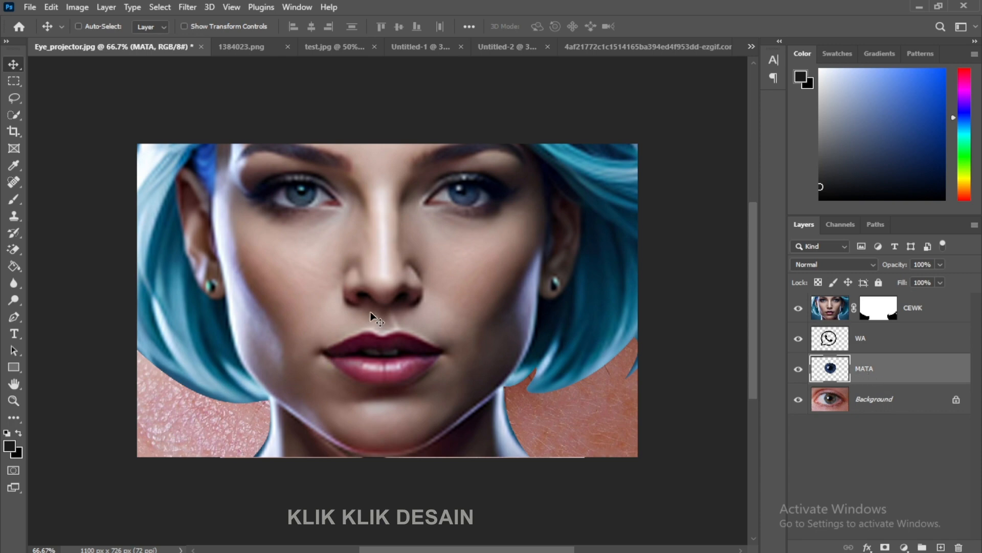
{"action": "left_click_drag", "start_coordinate": [370, 312], "coordinate": [574, 427]}
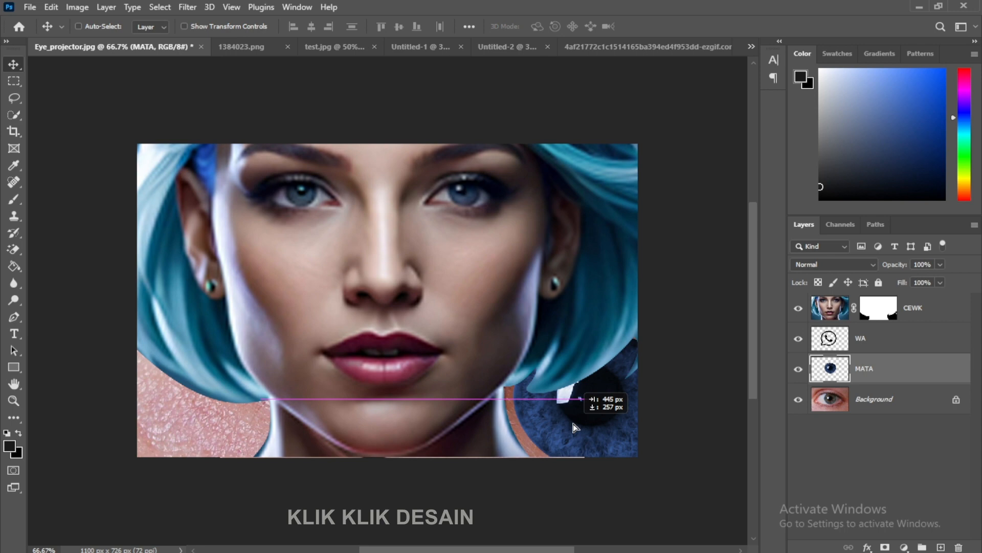
{"action": "left_click_drag", "start_coordinate": [574, 427], "coordinate": [411, 300]}
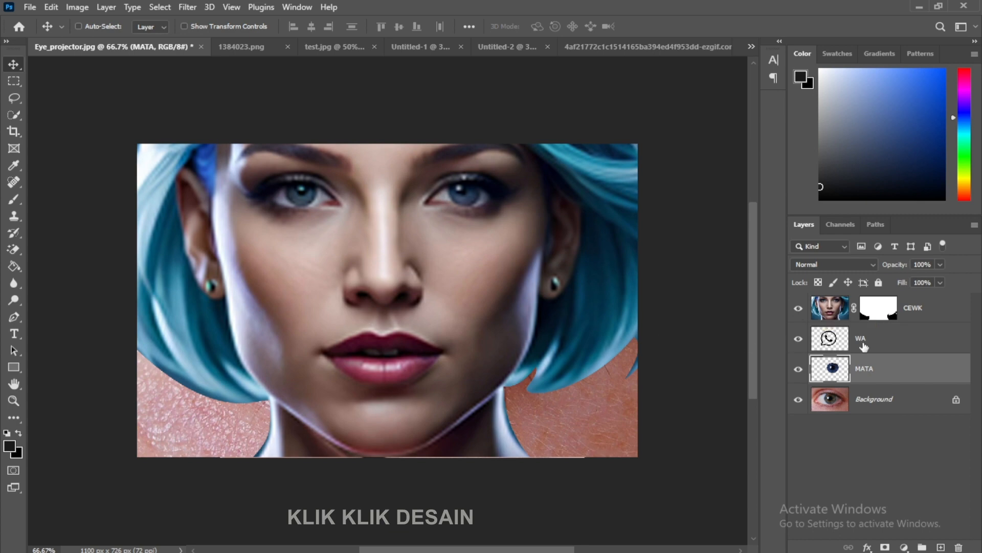
Delete the CEWK layer and undo the deletion
{"action": "left_click", "coordinate": [936, 315]}
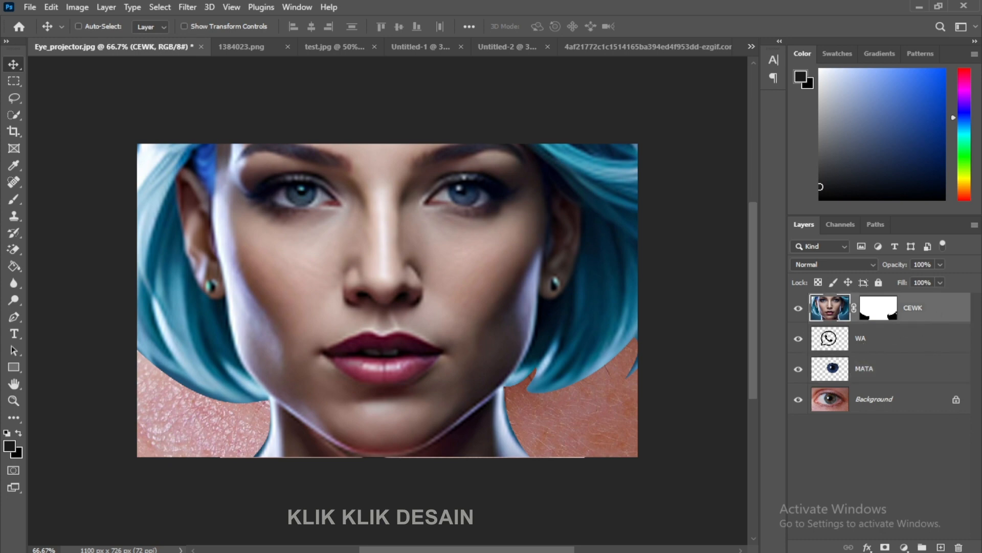
{"action": "left_click", "coordinate": [958, 546]}
{"action": "left_click", "coordinate": [431, 217]}
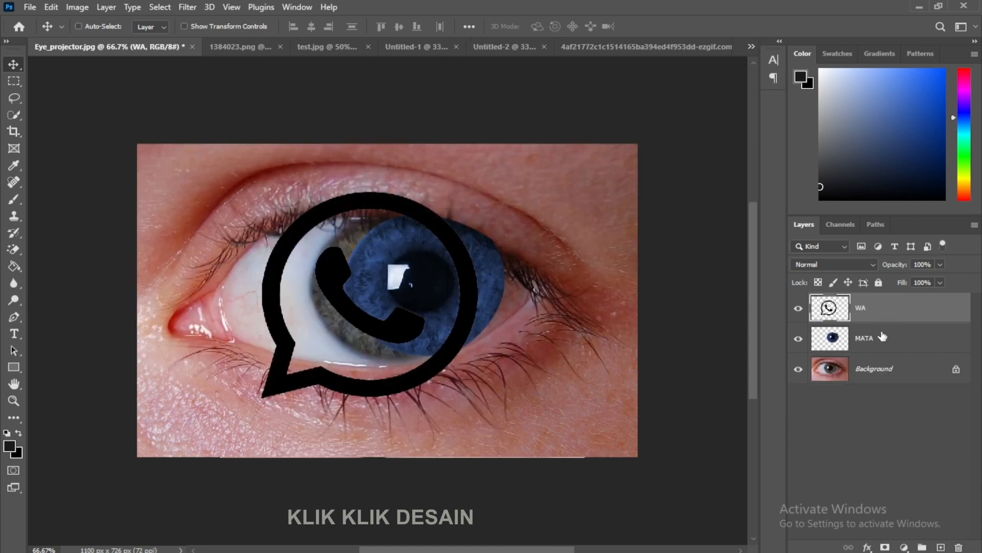
{"action": "key", "text": "ctrl+z"}
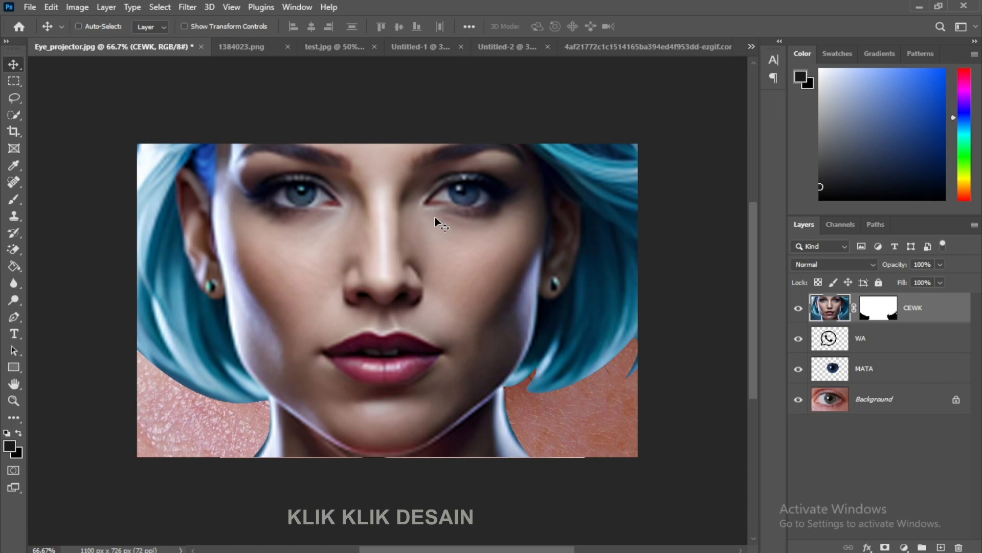
Toggle the CEWK layer's visibility, leaving the portrait hidden so the layers beneath it show
{"action": "left_click", "coordinate": [799, 308]}
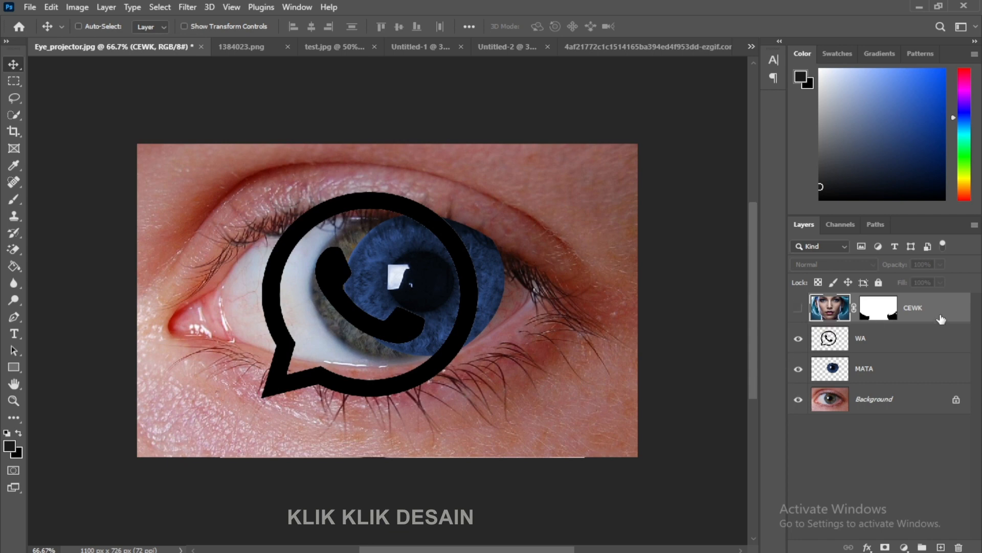
{"action": "left_click", "coordinate": [798, 308]}
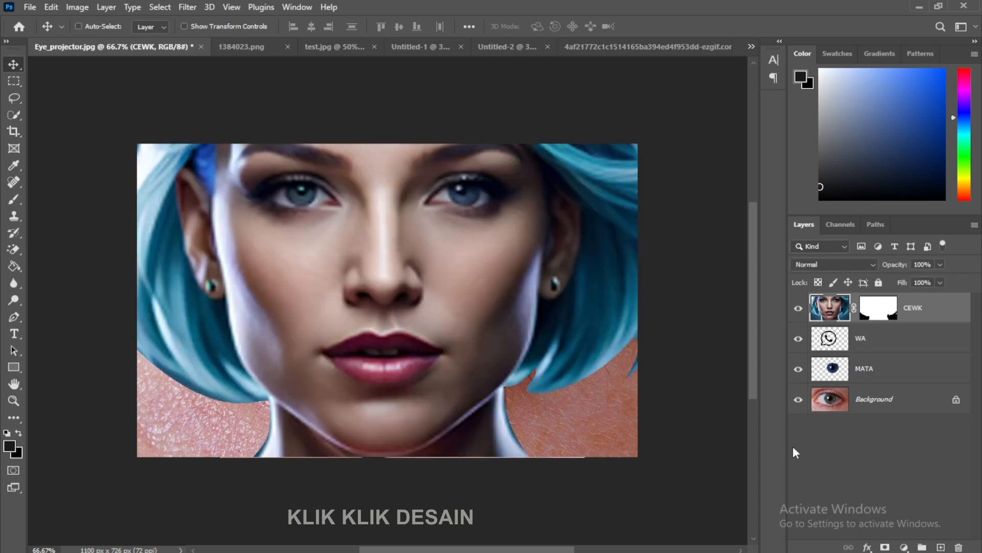
{"action": "left_click", "coordinate": [798, 308]}
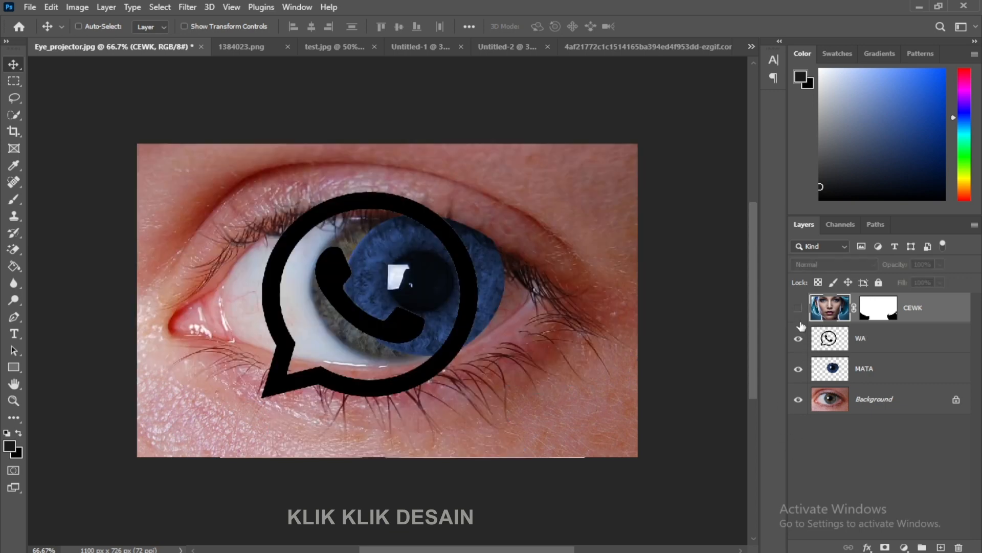
Hide the WA layer and move the MATA iris back over the natural iris of the eye
{"action": "left_click", "coordinate": [879, 376]}
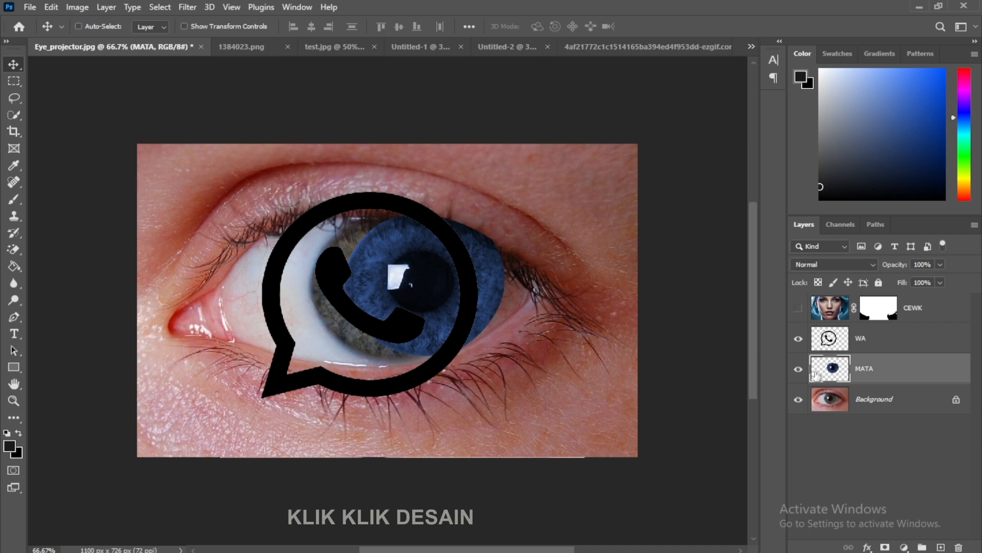
{"action": "left_click", "coordinate": [798, 339]}
{"action": "left_click_drag", "start_coordinate": [405, 321], "coordinate": [368, 324]}
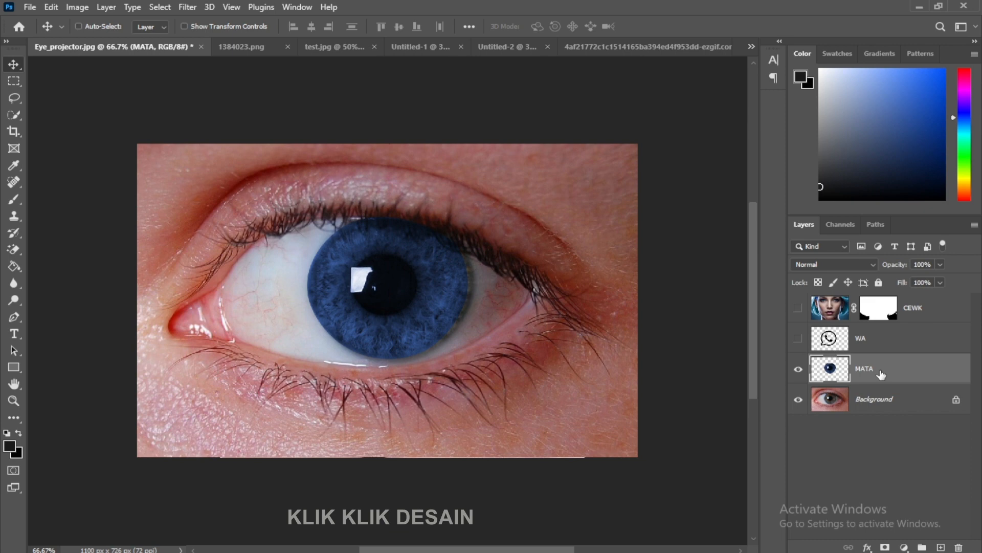
Move the MATA iris below the natural iris and colorize it red using Hue/Saturation with Hue 360 and Saturation 62
{"action": "left_click_drag", "start_coordinate": [376, 283], "coordinate": [376, 336]}
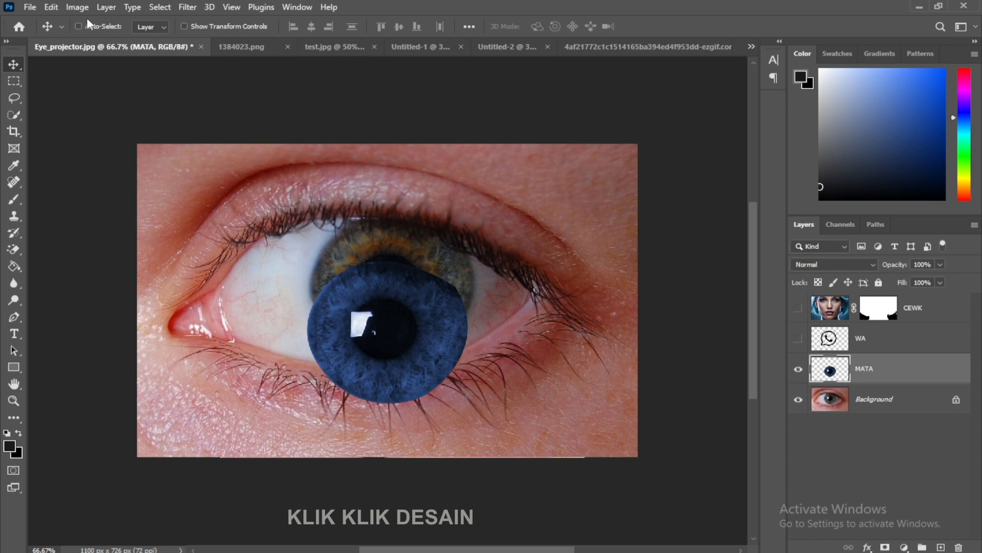
{"action": "left_click", "coordinate": [78, 7]}
{"action": "mouse_move", "coordinate": [101, 40]}
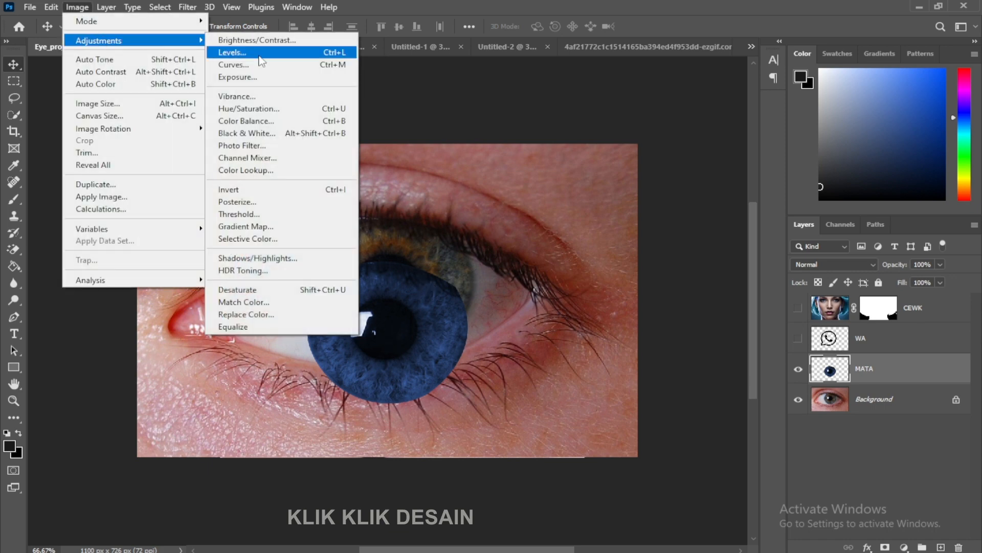
{"action": "left_click", "coordinate": [302, 114]}
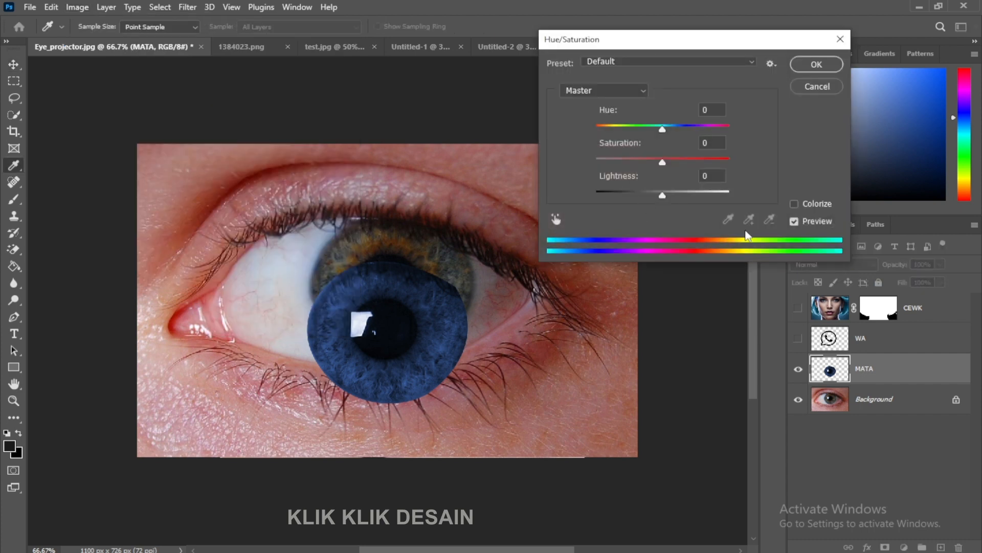
{"action": "left_click", "coordinate": [795, 204]}
{"action": "left_click_drag", "start_coordinate": [678, 129], "coordinate": [735, 129]}
{"action": "left_click_drag", "start_coordinate": [629, 163], "coordinate": [679, 161]}
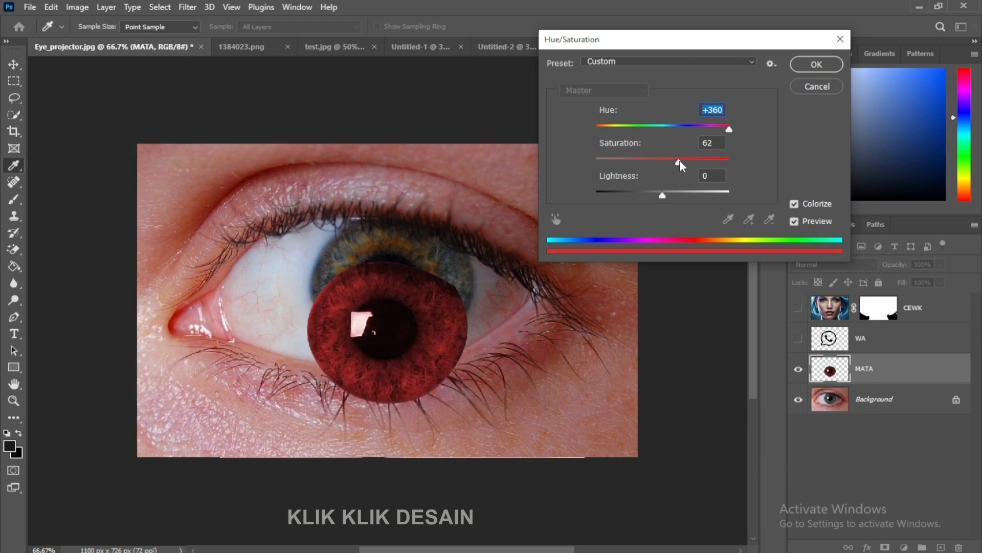
{"action": "mouse_move", "coordinate": [662, 195]}
{"action": "left_mouse_down"}
{"action": "mouse_move", "coordinate": [639, 196]}
{"action": "mouse_move", "coordinate": [674, 195]}
{"action": "mouse_move", "coordinate": [658, 198]}
{"action": "left_mouse_up"}
{"action": "left_click", "coordinate": [816, 64]}
Move the red MATA iris back up so it covers the natural iris
{"action": "key", "text": "v"}
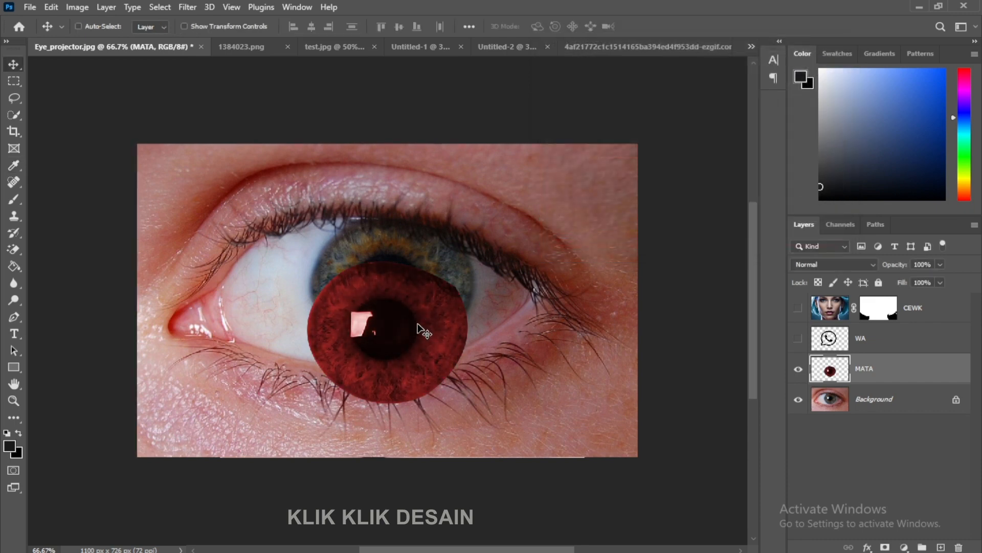
{"action": "left_click_drag", "start_coordinate": [417, 329], "coordinate": [422, 280]}
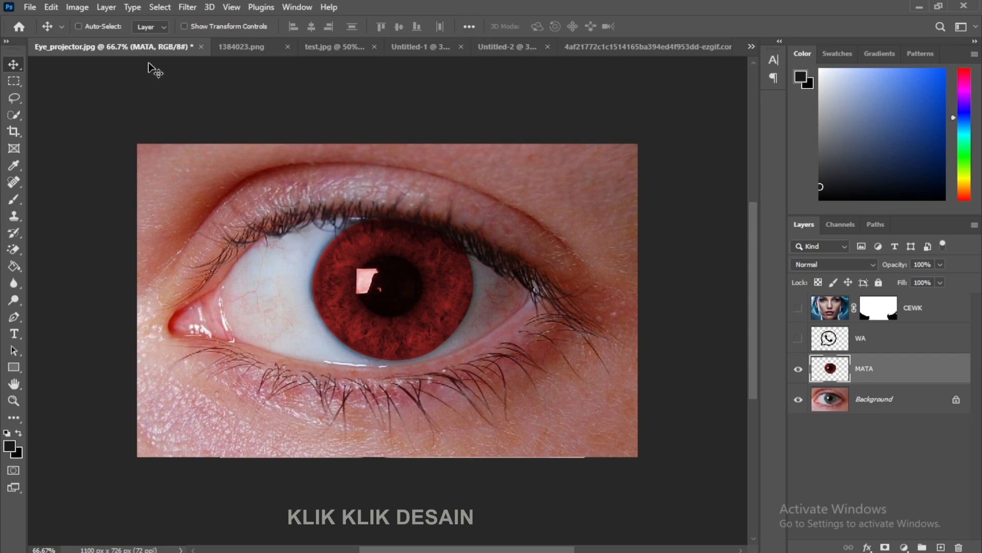
View the NEW document with its TEKS and BRUSH layers, and return to Eye_projector.jpg
{"action": "left_click", "coordinate": [753, 47]}
{"action": "left_click", "coordinate": [609, 51]}
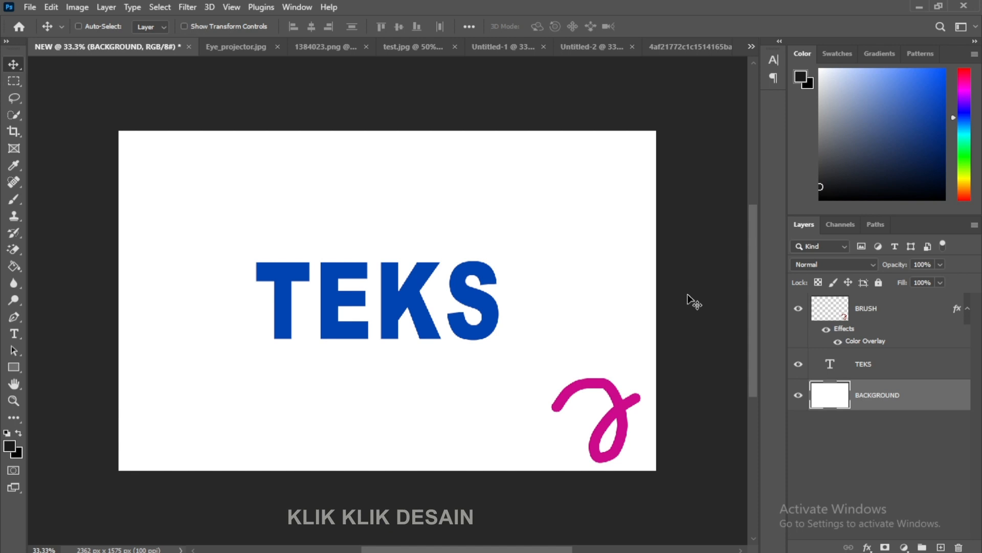
{"action": "left_click", "coordinate": [237, 48]}
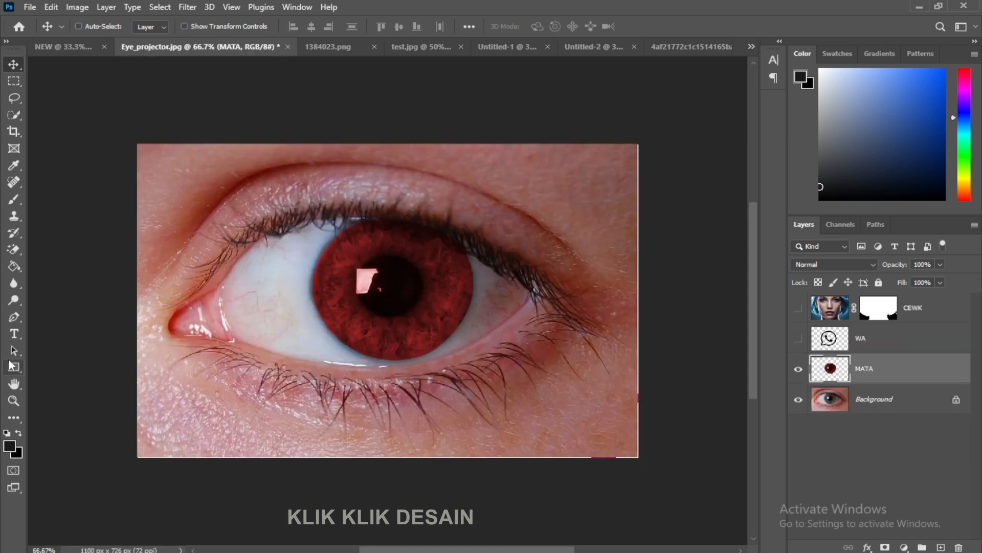
Activate the Pen tool and switch the active tool to the Polygonal Lasso in Eye_projector.jpg
{"action": "left_click", "coordinate": [12, 323]}
{"action": "left_click", "coordinate": [51, 318]}
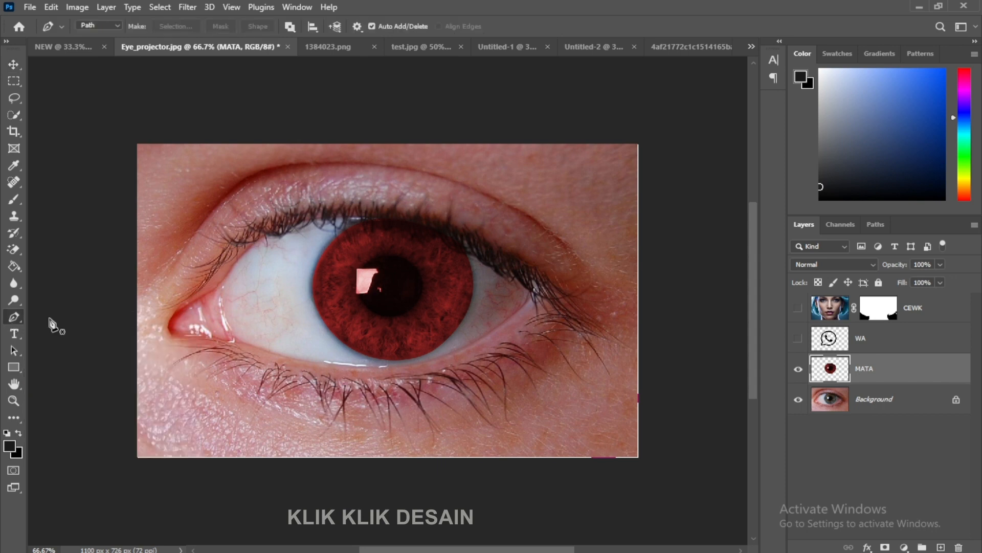
{"action": "left_click", "coordinate": [16, 102]}
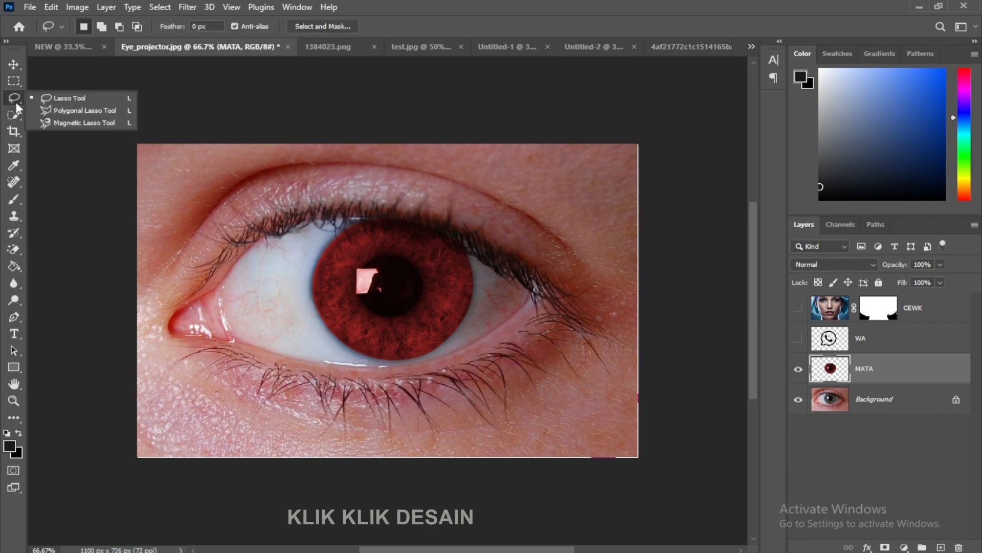
{"action": "left_click", "coordinate": [84, 110]}
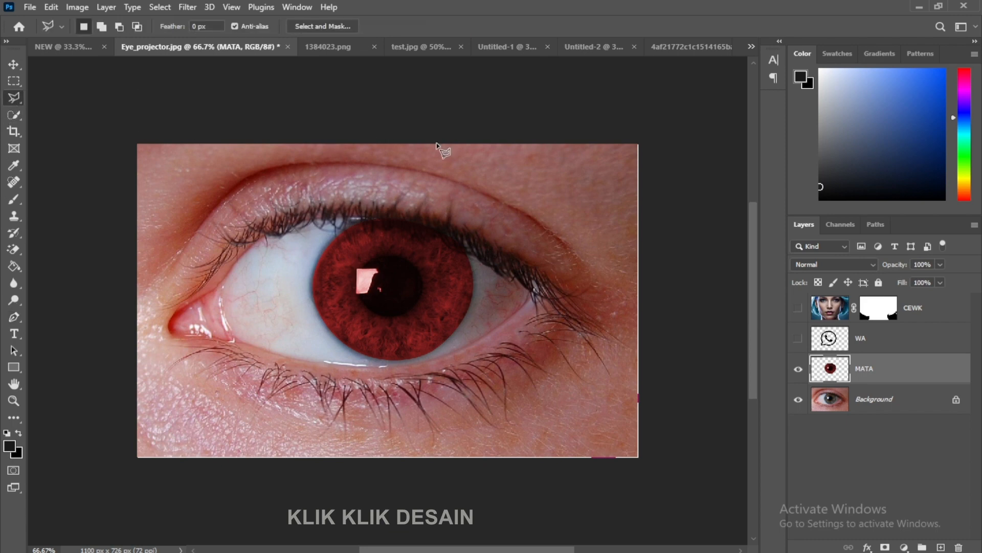
Switch to the 1384023.png phone-icon document and activate the Magic Eraser tool
{"action": "left_click", "coordinate": [336, 48]}
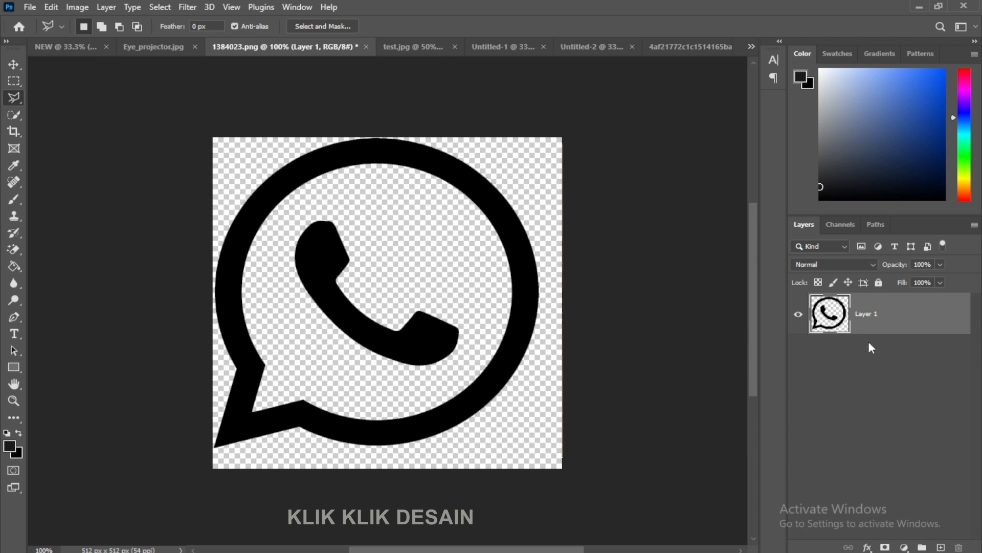
{"action": "left_click", "coordinate": [14, 250]}
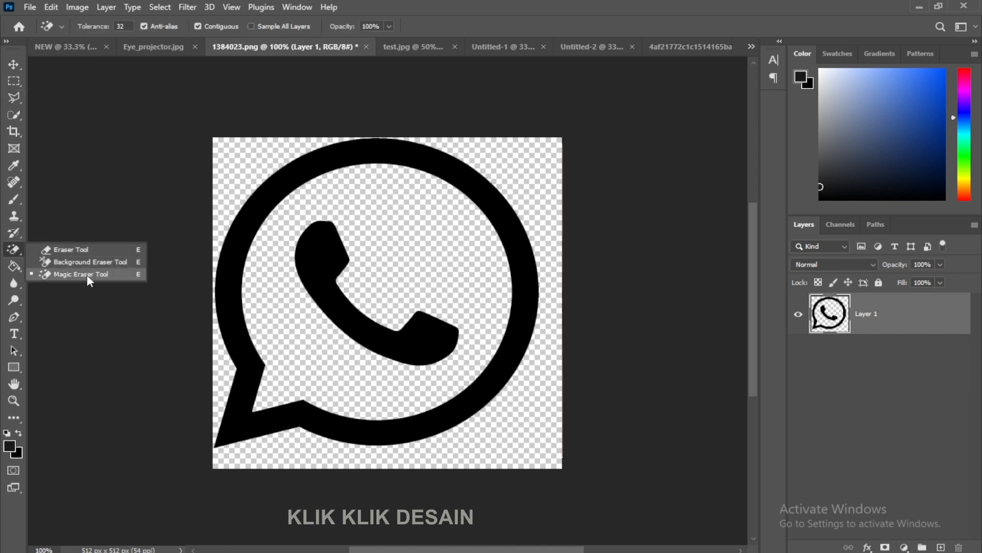
{"action": "left_click", "coordinate": [87, 275]}
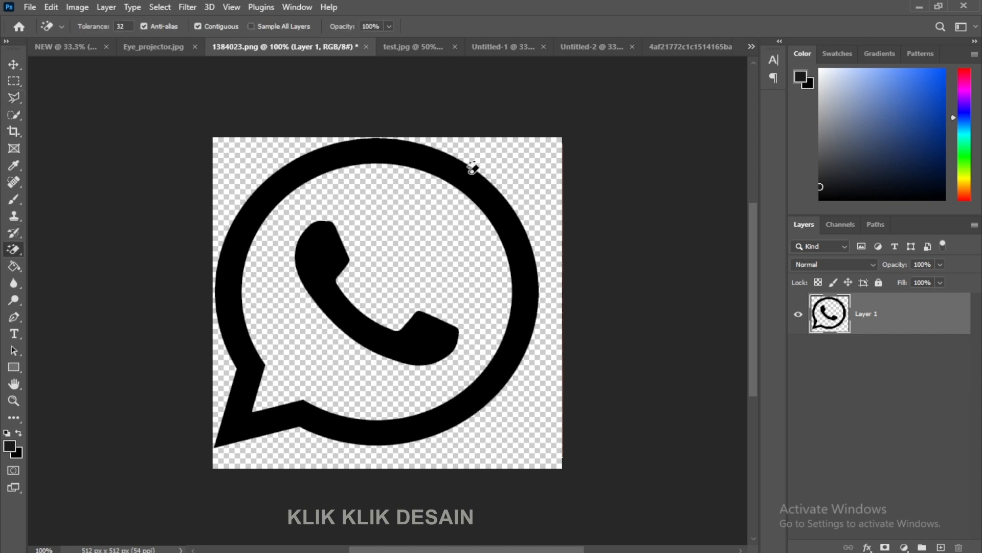
Switch to test.jpg and move the masked portrait on Layer 0 slightly up and right
{"action": "left_click", "coordinate": [411, 50]}
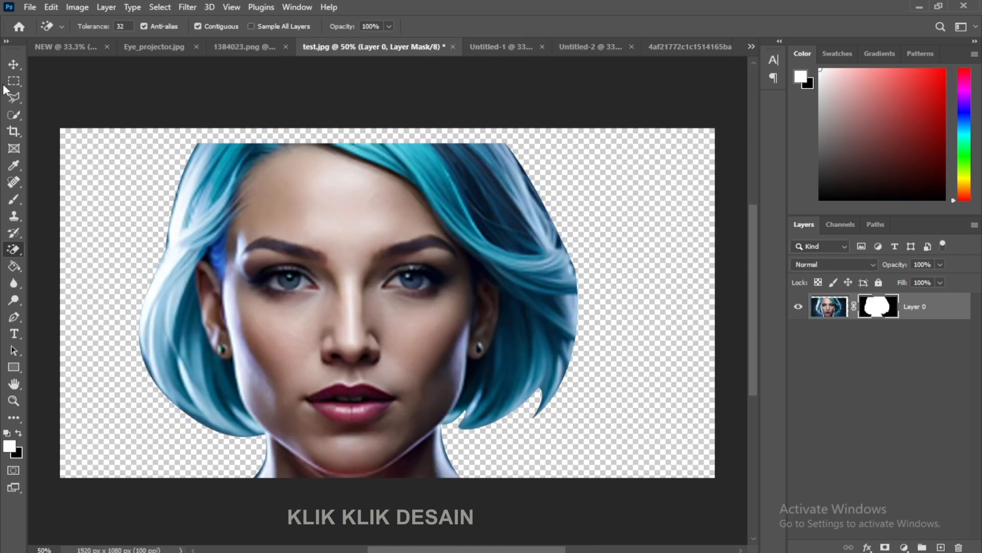
{"action": "key", "text": "v"}
{"action": "left_click_drag", "start_coordinate": [378, 303], "coordinate": [383, 290]}
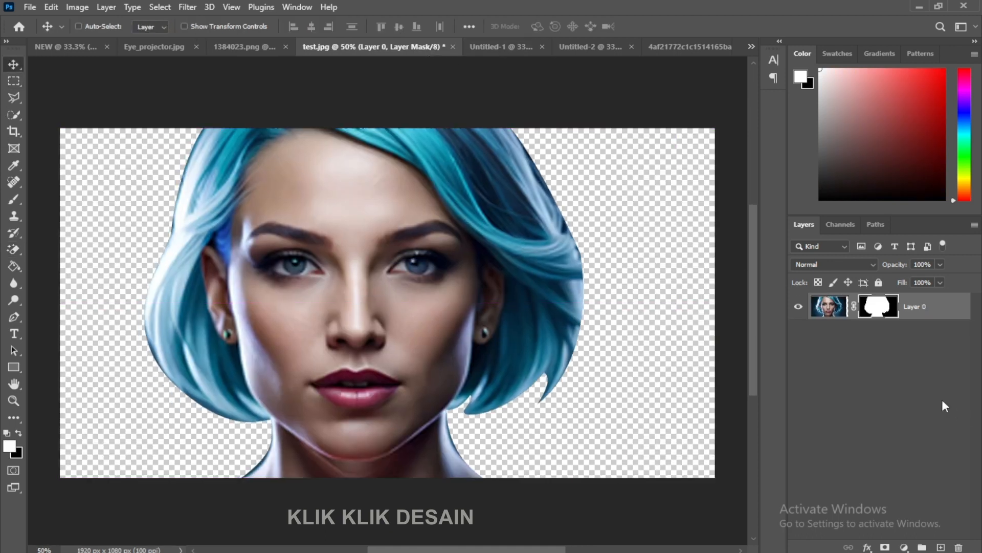
Delete the layer mask from Layer 0 and shift the full portrait slightly to the right
{"action": "right_click", "coordinate": [880, 310]}
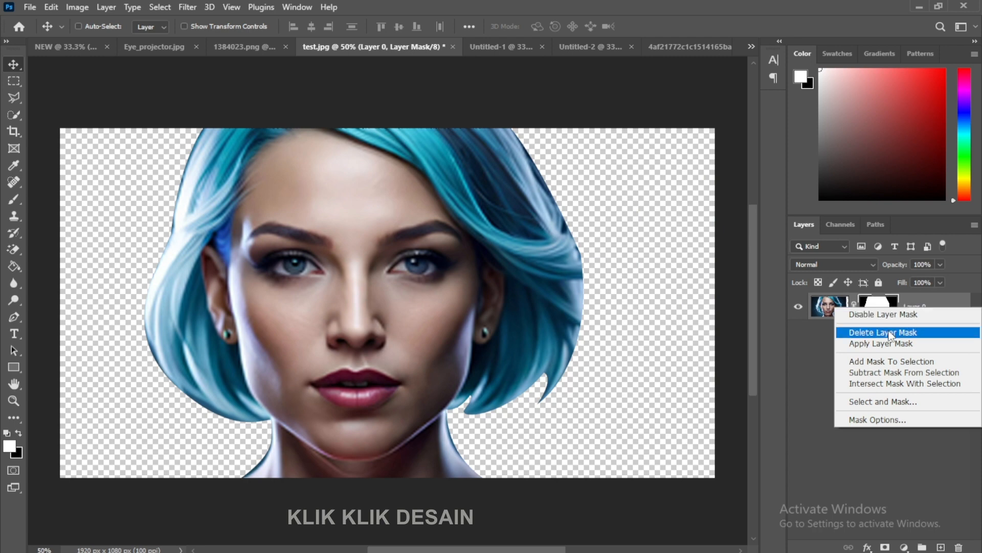
{"action": "left_click", "coordinate": [870, 336]}
{"action": "left_click_drag", "start_coordinate": [583, 379], "coordinate": [610, 377]}
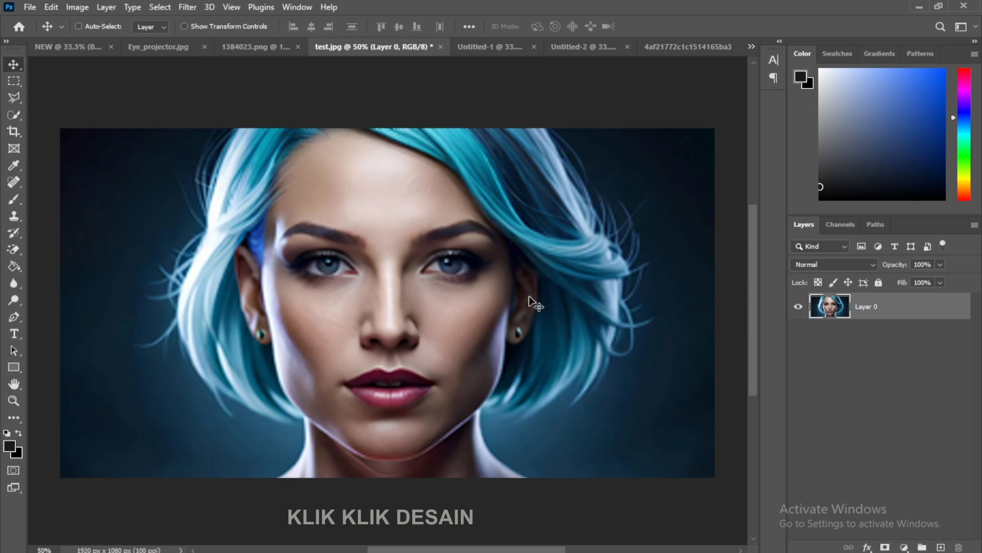
Switch to the Untitled-1 document with the yellow canvas and guides
{"action": "left_click", "coordinate": [483, 46]}
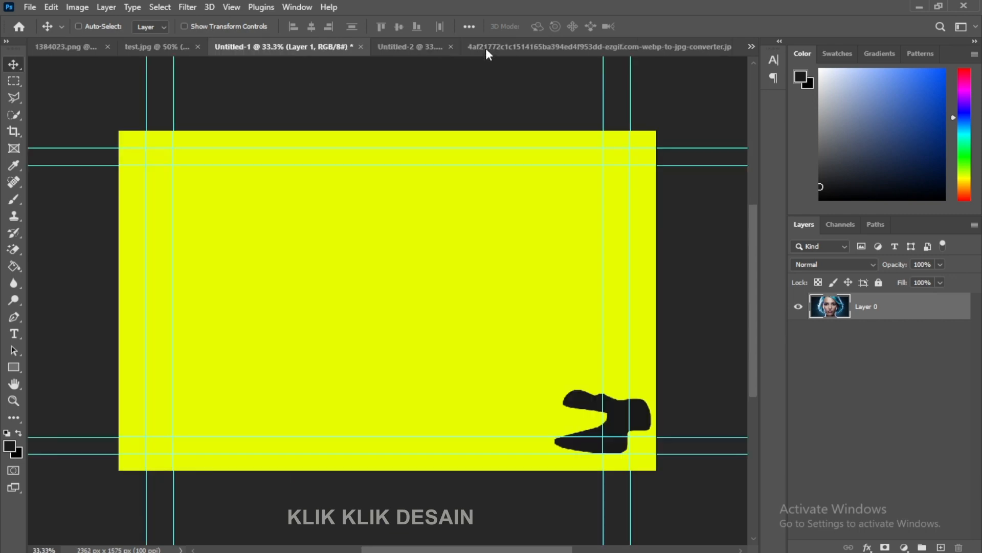